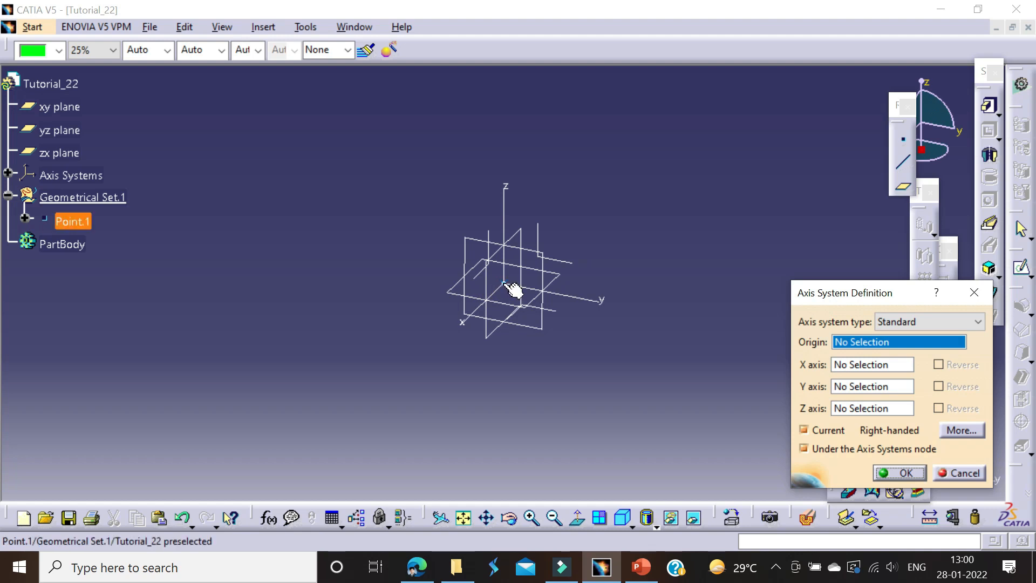
Step: Define the axis system's X, Y and Z axes from the yz, zx and xy planes and create it
left_click(67, 135)
left_click(60, 152)
left_click(59, 106)
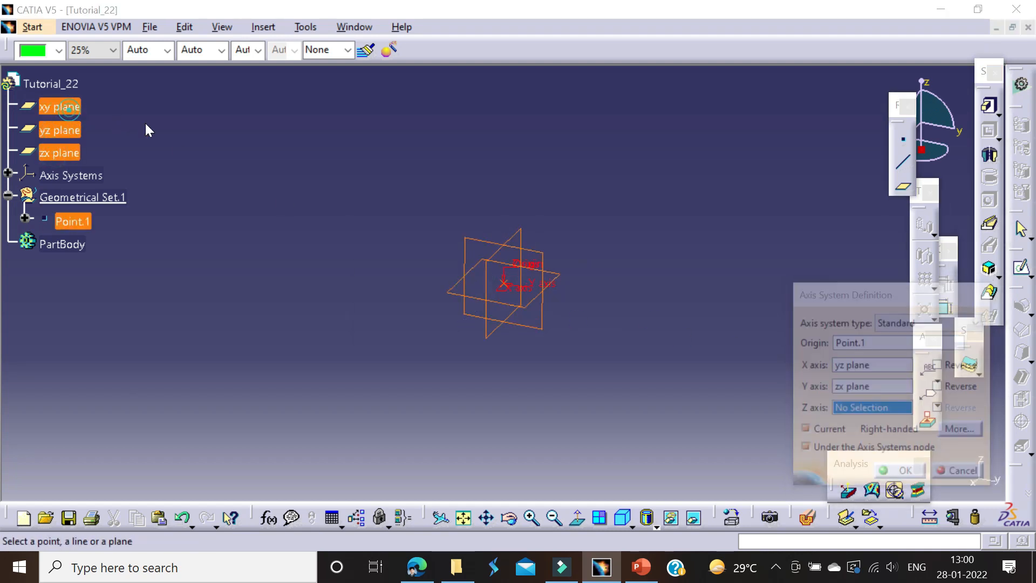
left_click(650, 323)
left_click(885, 469)
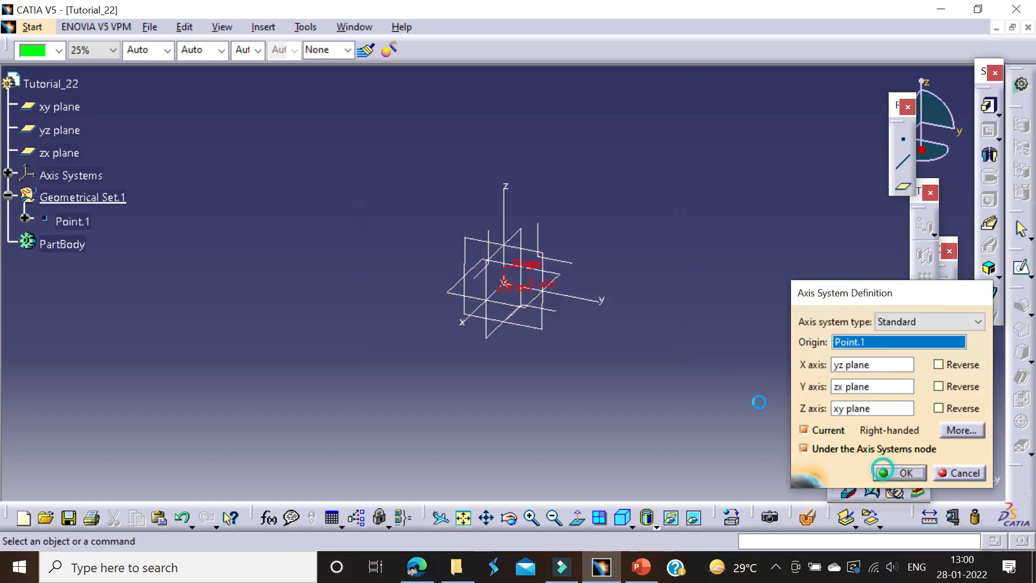
Step: Hide the xy, yz and zx reference planes
left_click(65, 107)
left_click(60, 153, "shift")
right_click(46, 151)
left_click(97, 204)
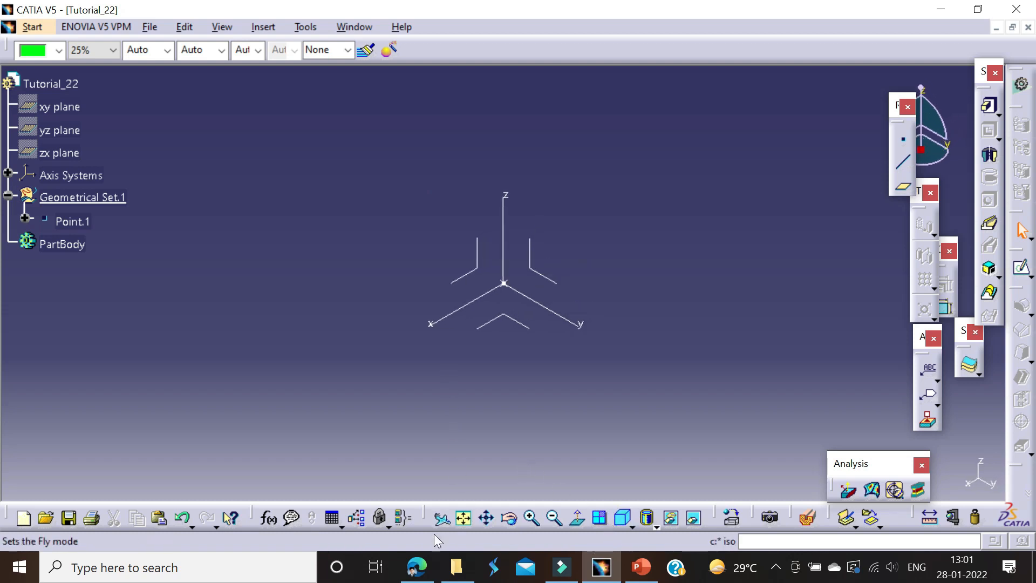
Step: Switch to the browser, examine the housing's section and side-view dimensions in the Tutorial_22.pdf drawing, and return to CATIA
left_click(421, 566)
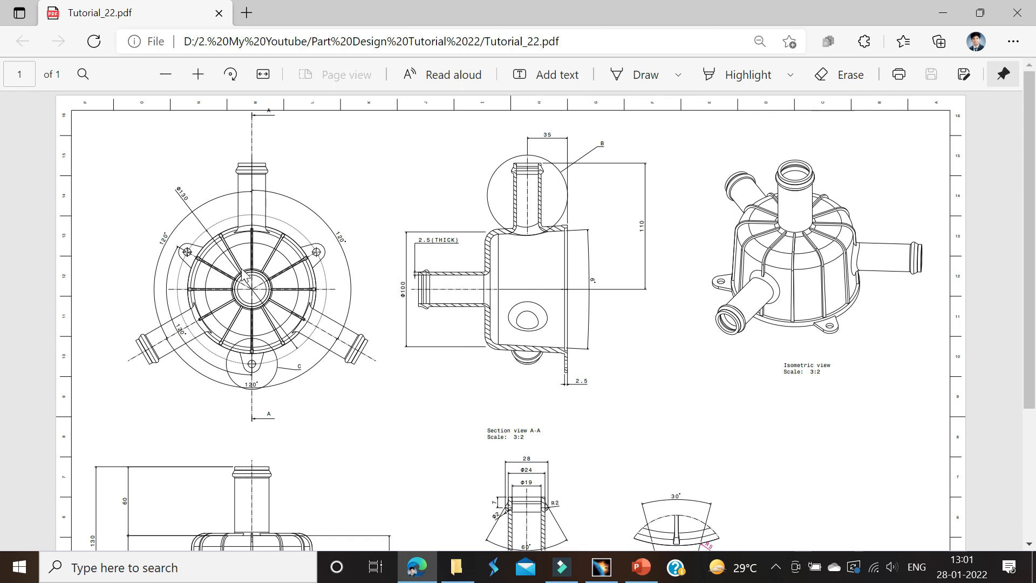
scroll(383, 281, "up", 2, "ctrl")
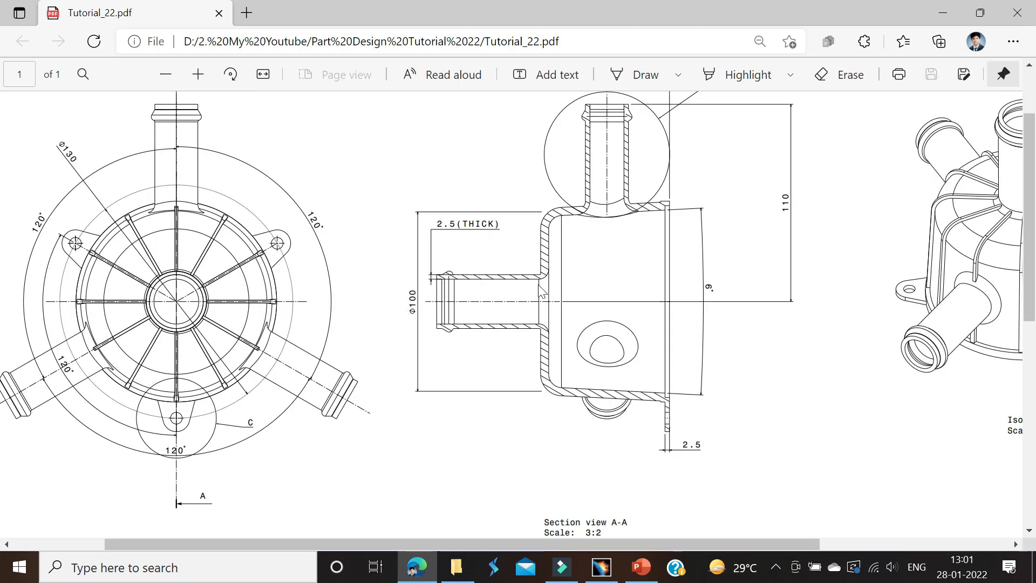
scroll(254, 393, "down", 8)
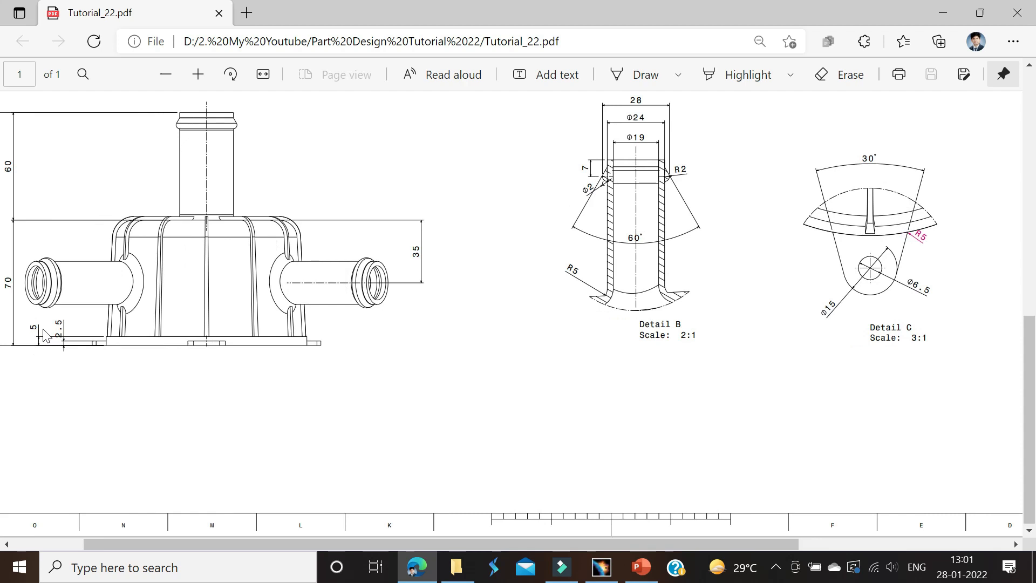
scroll(21, 243, "left", 1)
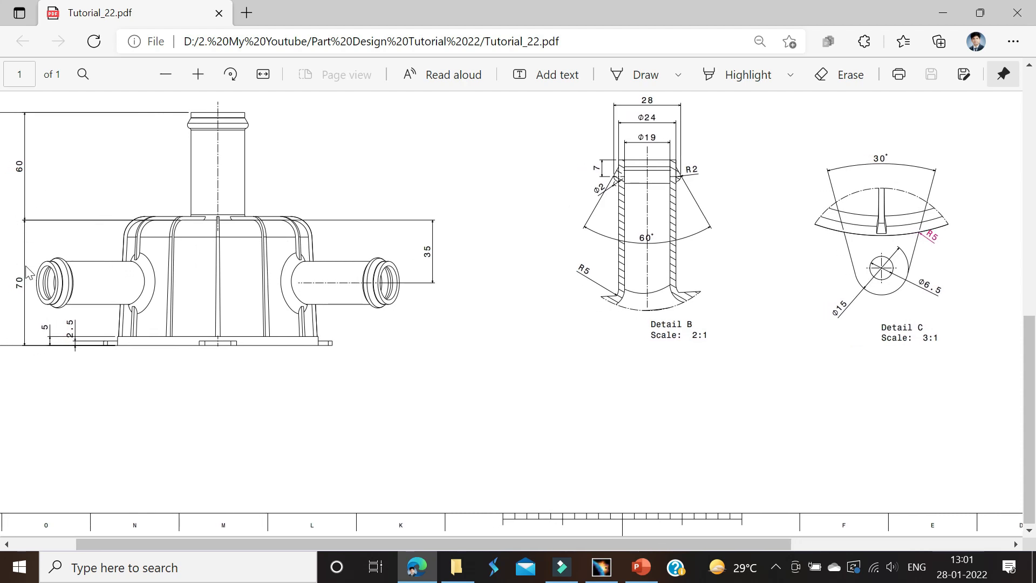
key("alt+Tab")
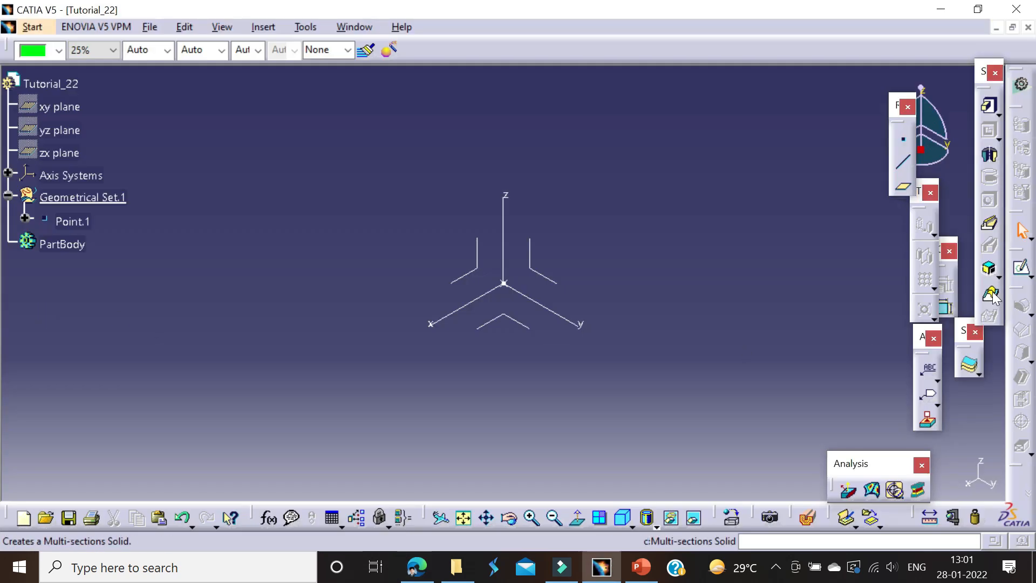
Step: Create a positioned sketch on the axis system's XY plane with H reversed and the H and V directions swapped
left_click(1021, 268)
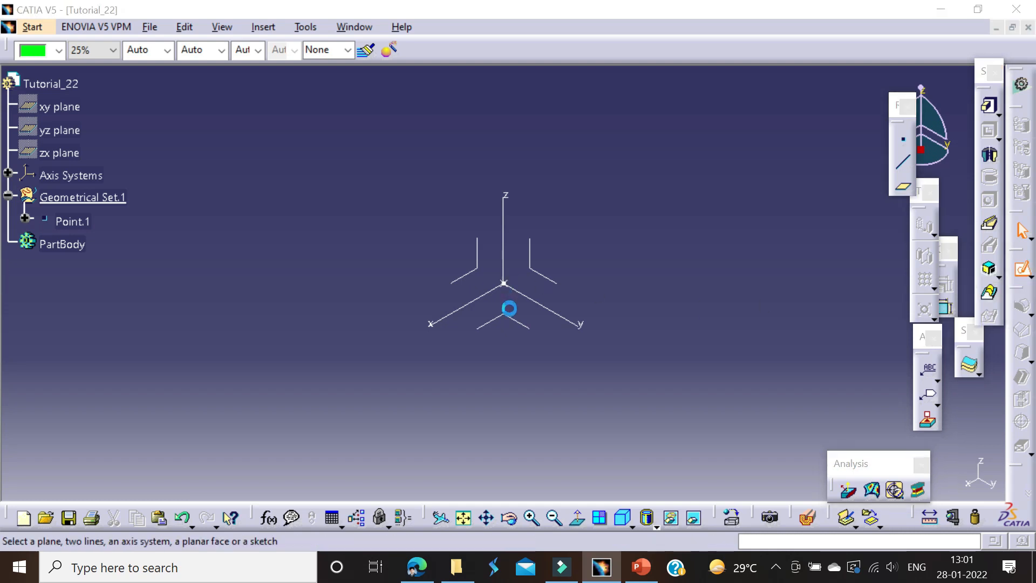
left_click(518, 329)
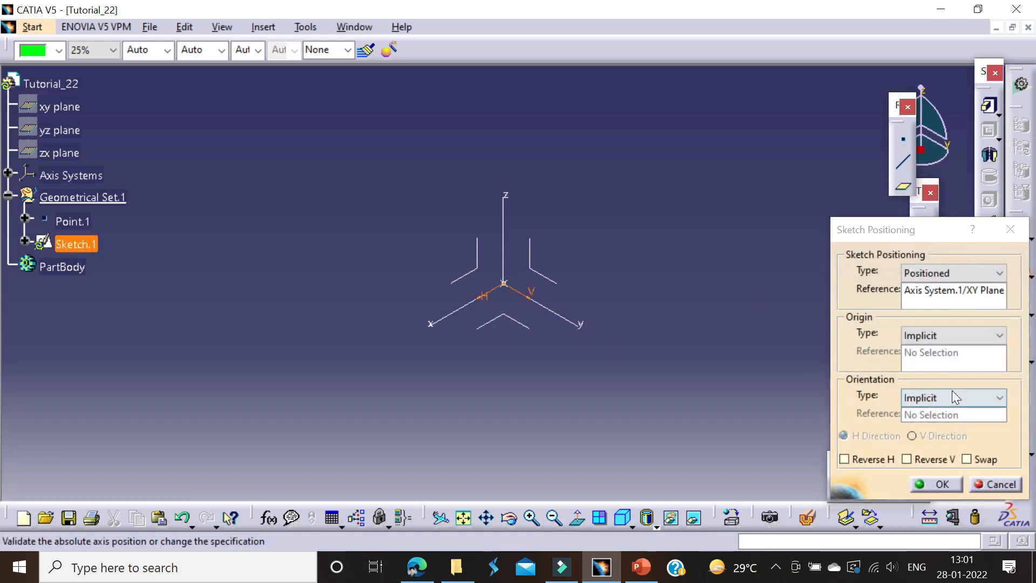
left_click(845, 459)
left_click(933, 483)
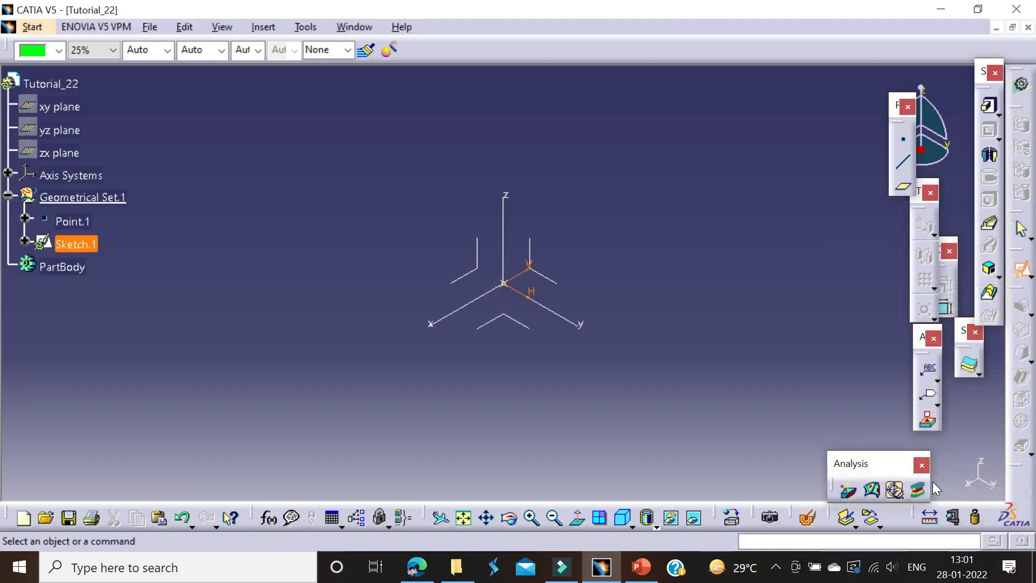
Step: Sketch a circle centred on the origin, constrain its diameter to 100 mm and exit the sketch
left_click(990, 334)
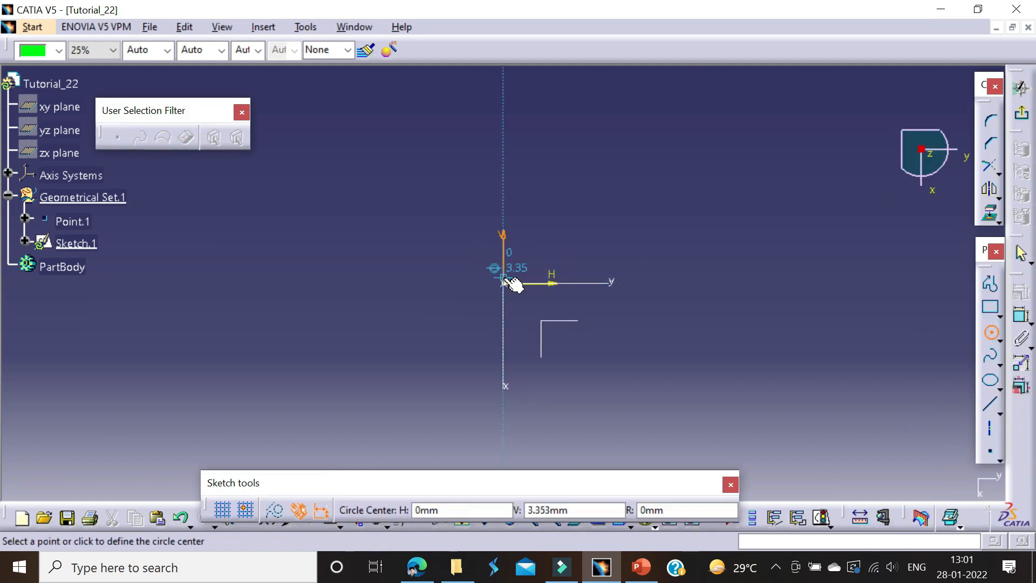
left_click(503, 283)
left_click(654, 162)
left_click(1021, 315)
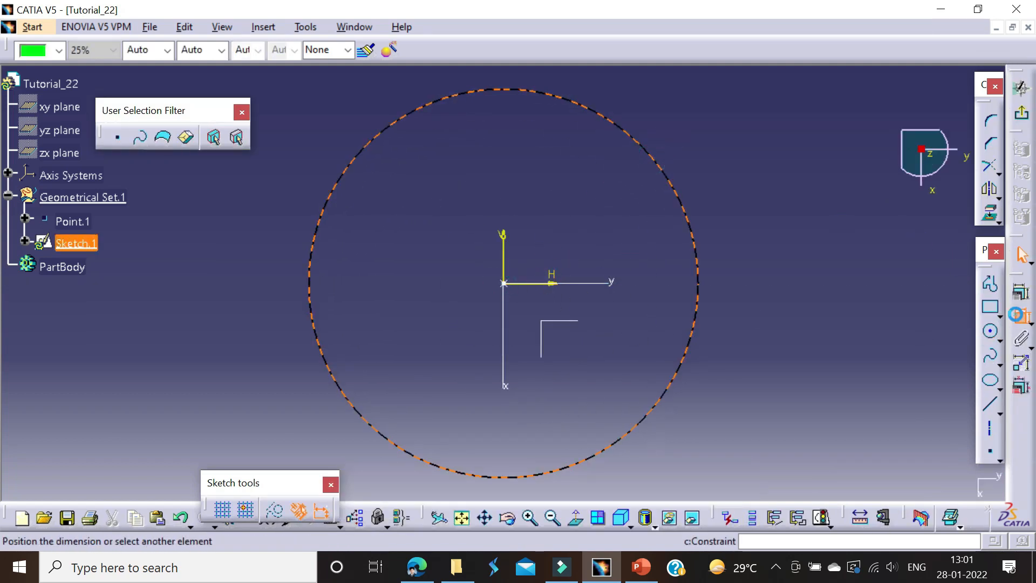
left_click(836, 236)
double_click(836, 237)
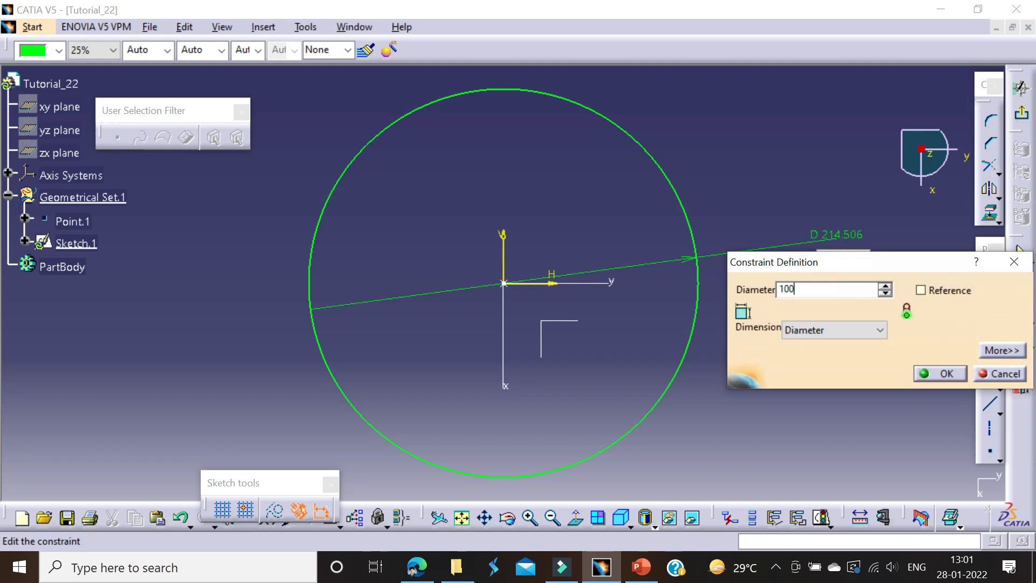
key("Return")
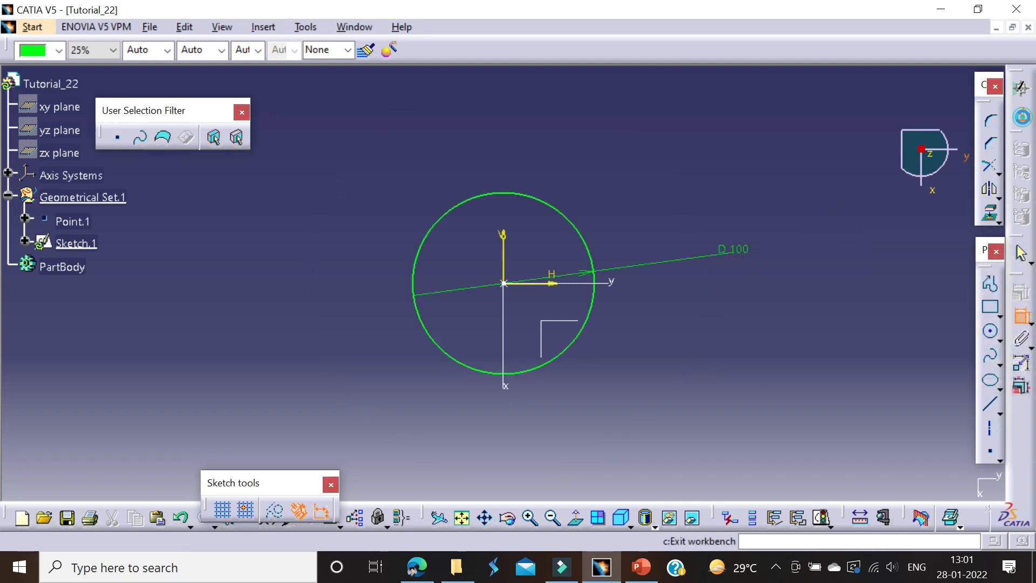
left_click(1020, 88)
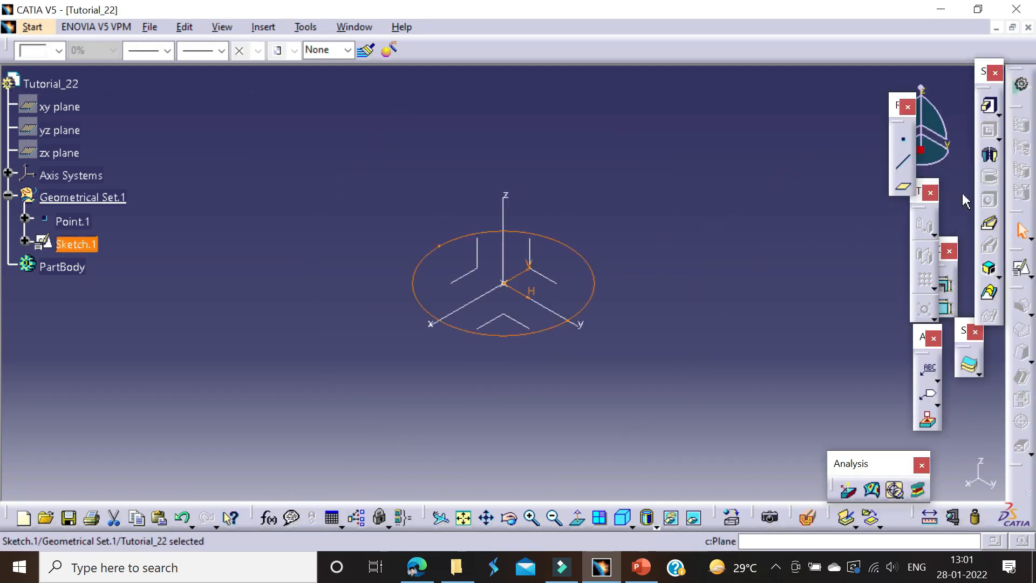
Step: Switch to the Generative Shape Design workbench
left_click(647, 162)
left_click(32, 27)
mouse_move(162, 85)
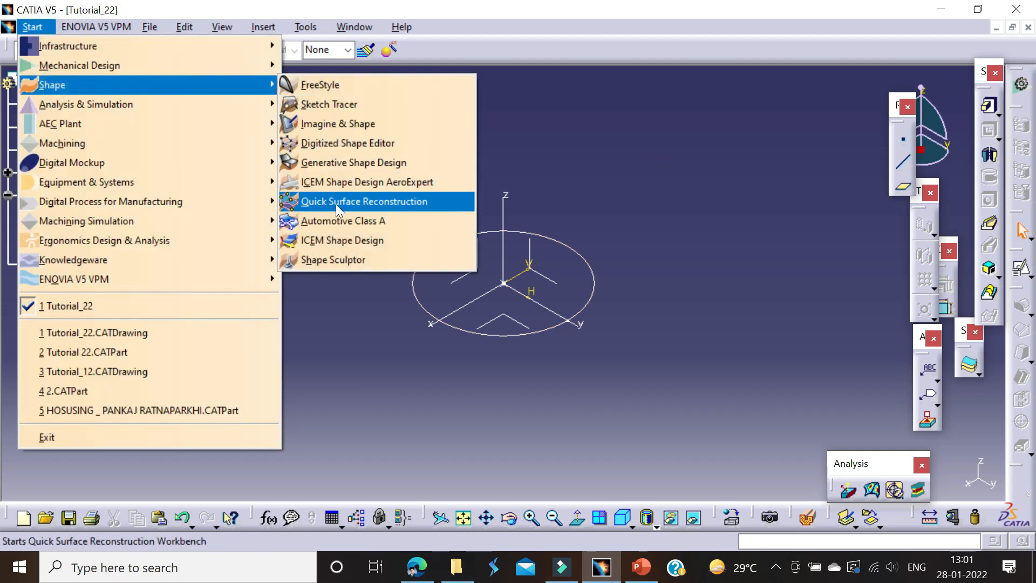
left_click(335, 162)
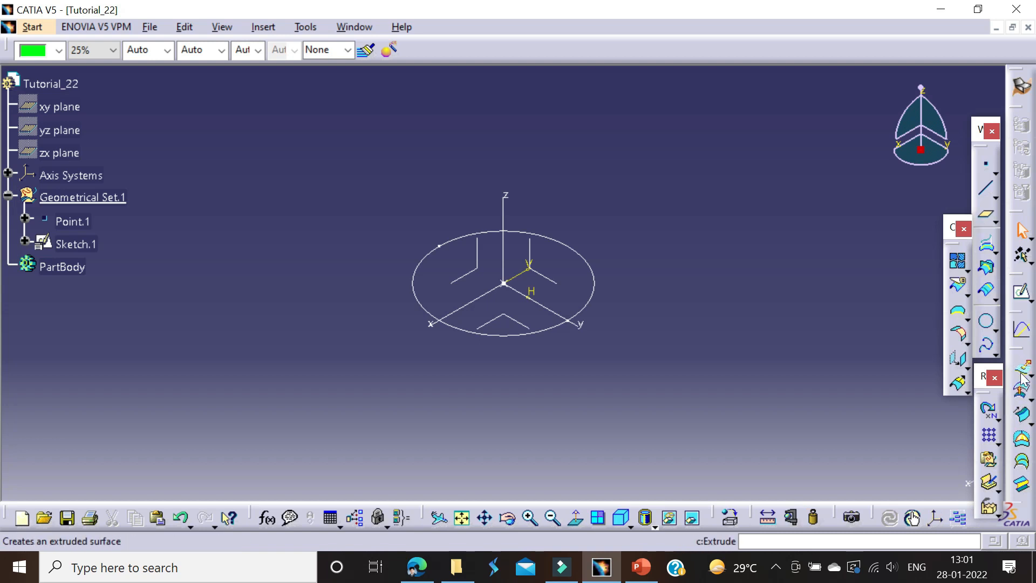
left_click(1022, 379)
left_click(591, 288)
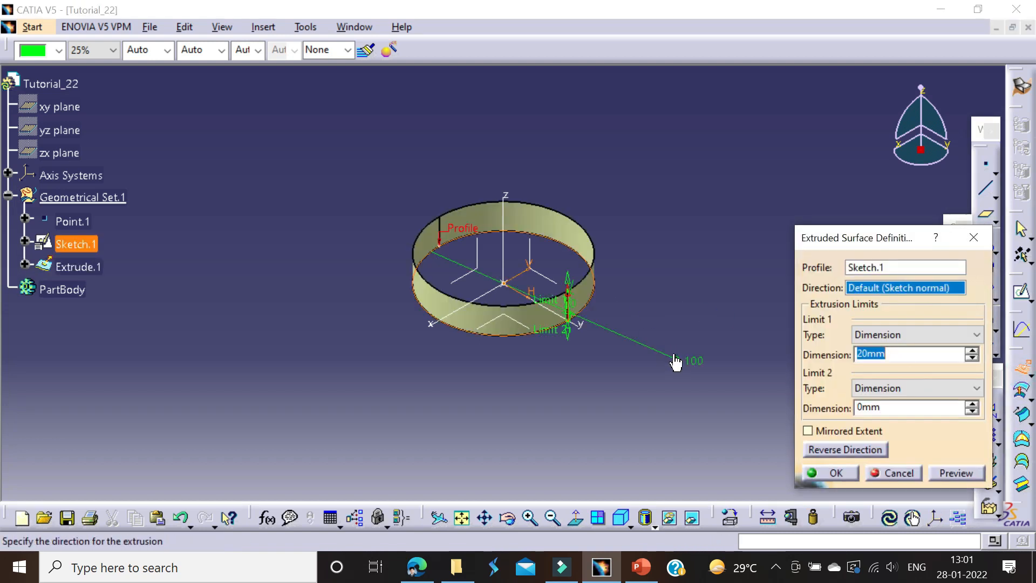
key("Escape")
Step: Start a line-profile swept surface with draft direction, using the circle sketch as guide curve and a 3 degree angle
left_click(1028, 422)
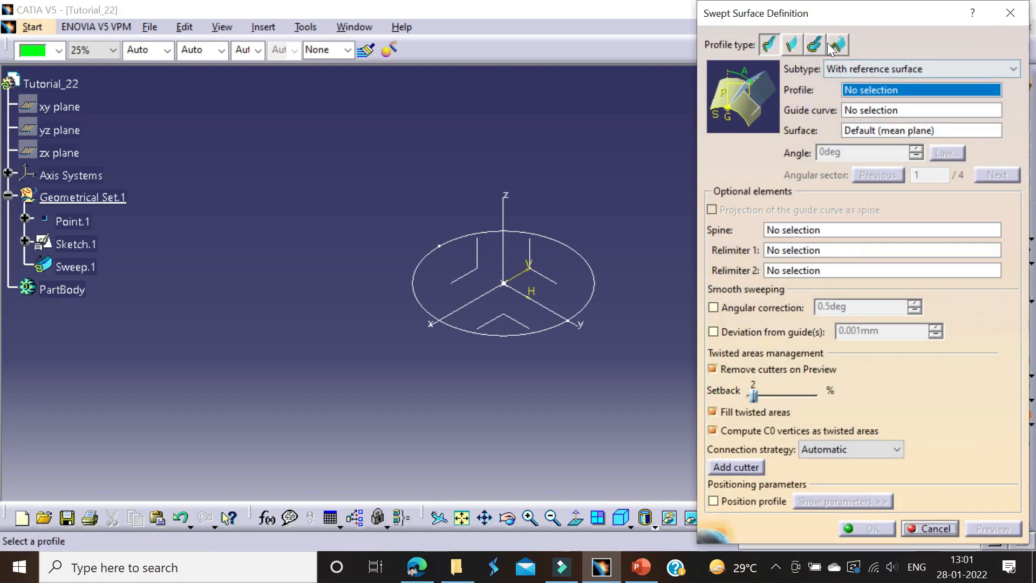
left_click(814, 45)
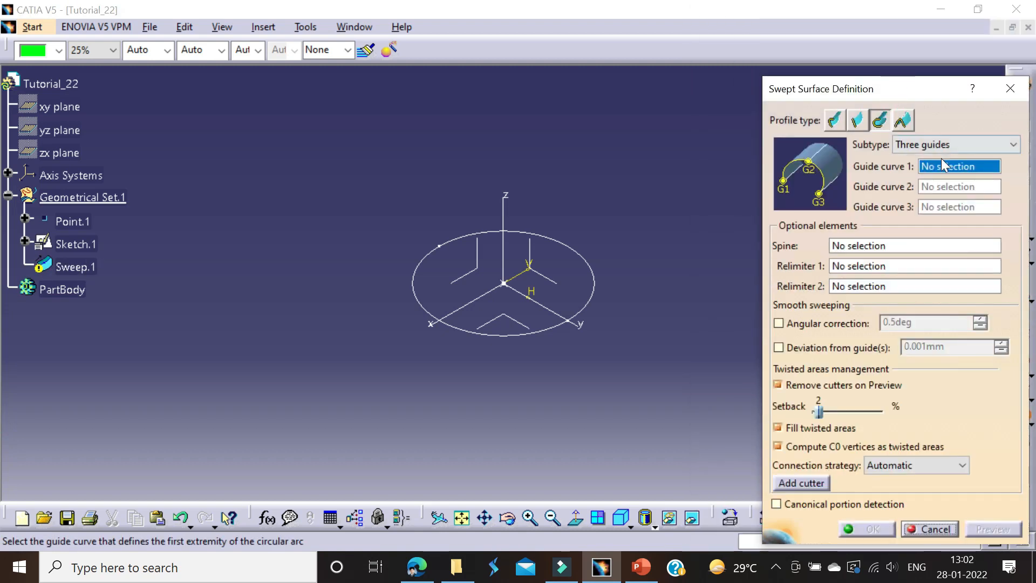
left_click(952, 145)
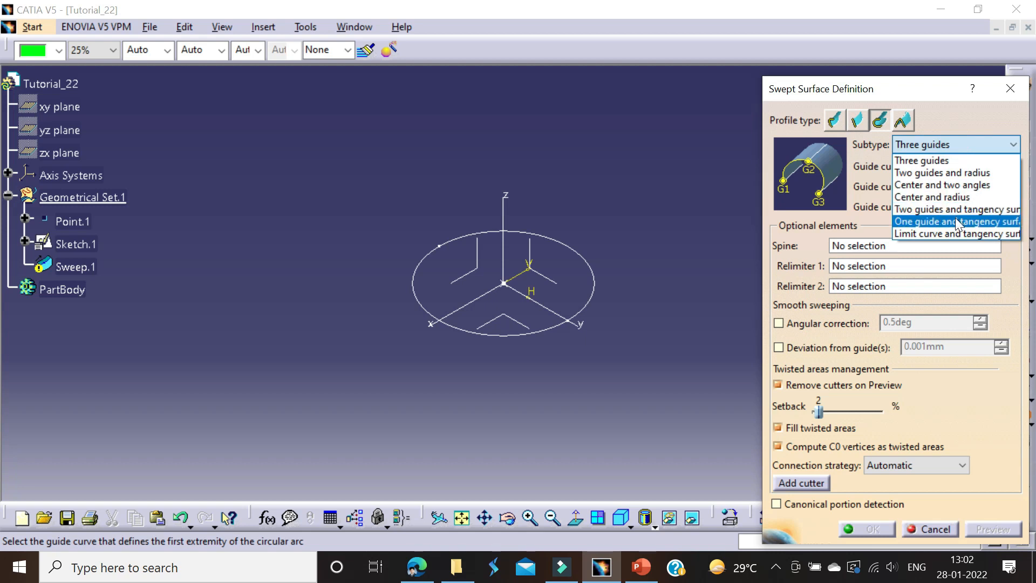
left_click(863, 123)
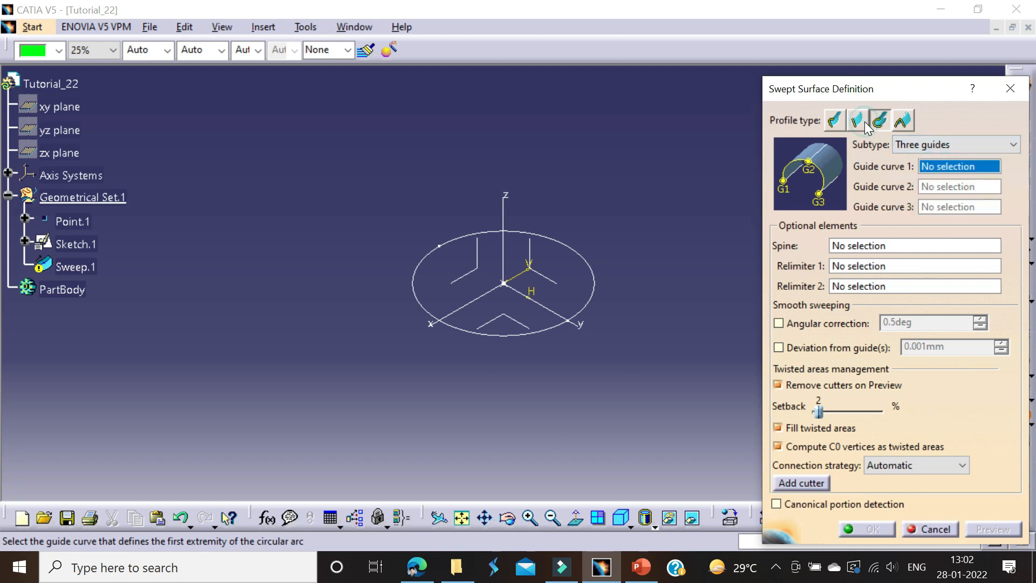
left_click(857, 120)
left_click(928, 84)
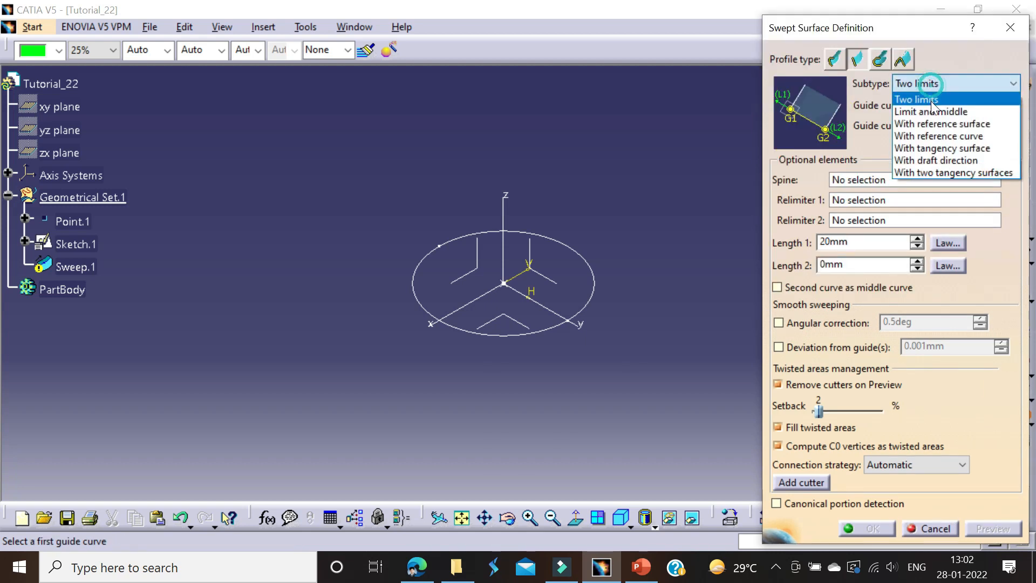
left_click(941, 149)
left_click(942, 183)
left_click(924, 238)
left_click(587, 315)
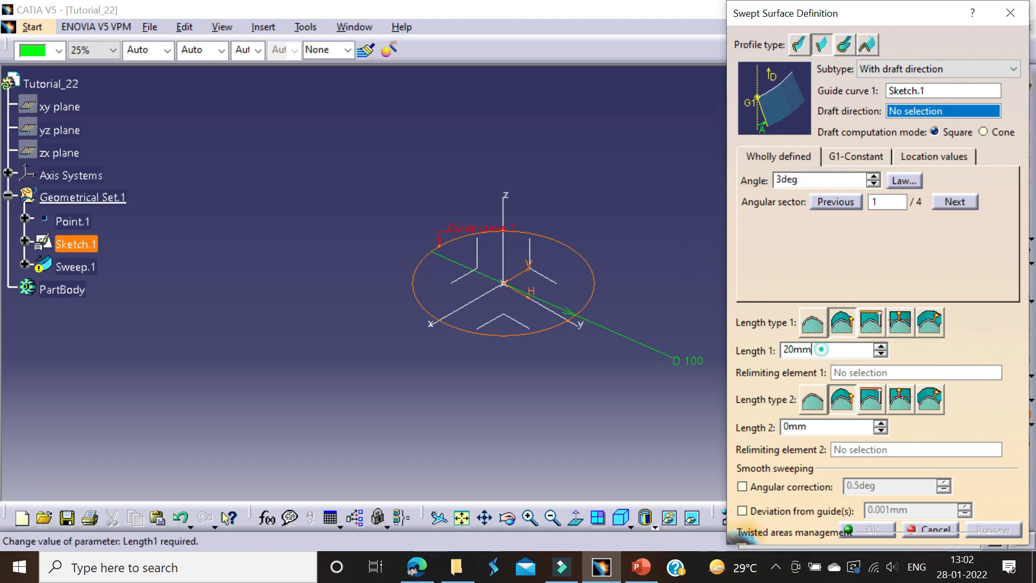
Step: Set the sweep's Length 1 to 70 mm, use the Z axis as draft direction and create the surface
type("70")
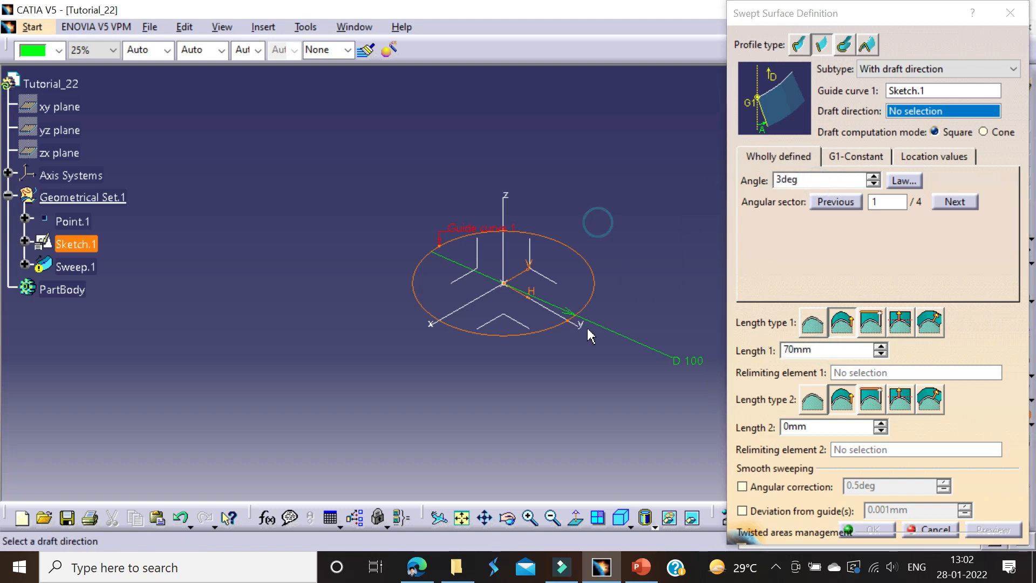
middle_click_drag(577, 249, 556, 147)
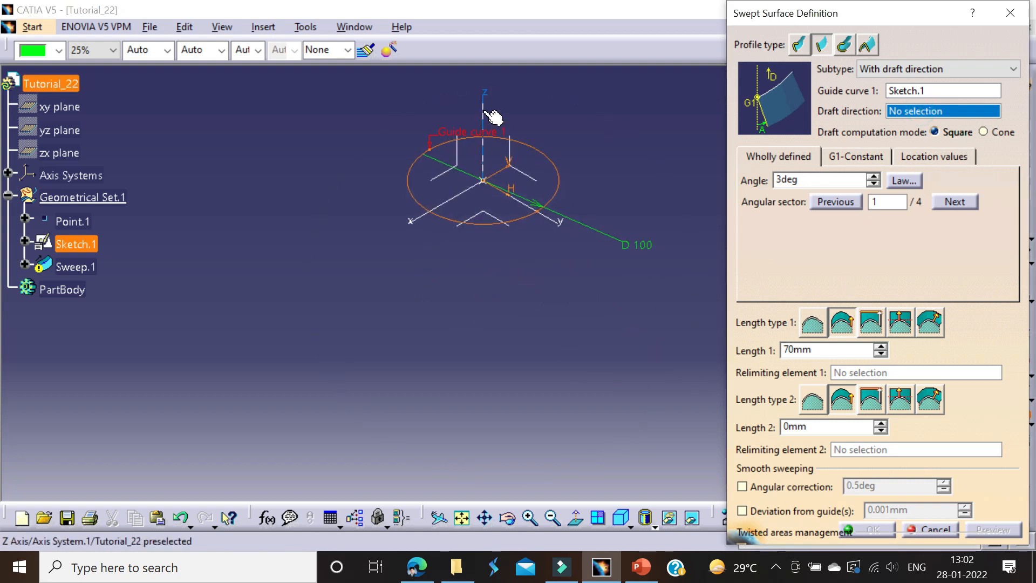
left_click(484, 109)
left_click(989, 530)
middle_click_drag(526, 264, 431, 250)
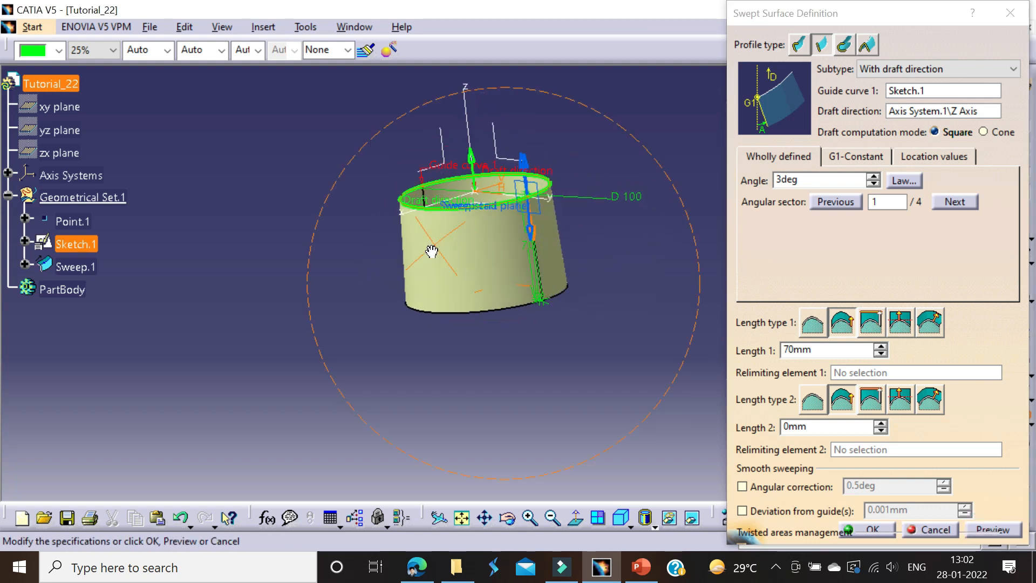
scroll(431, 250, "up", 1)
left_click(855, 530)
Step: Close the sketched-circle end of the swept surface with a Fill bounded by the circle sketch
middle_click_drag(655, 294, 503, 252)
scroll(542, 252, "up", 1)
left_click(704, 211)
left_click(958, 383)
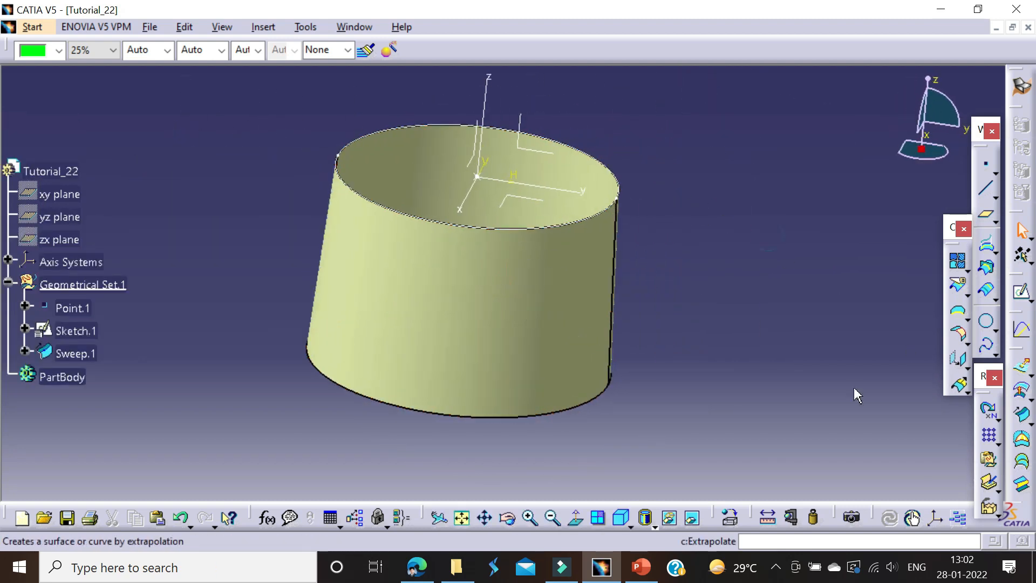
left_click(1023, 441)
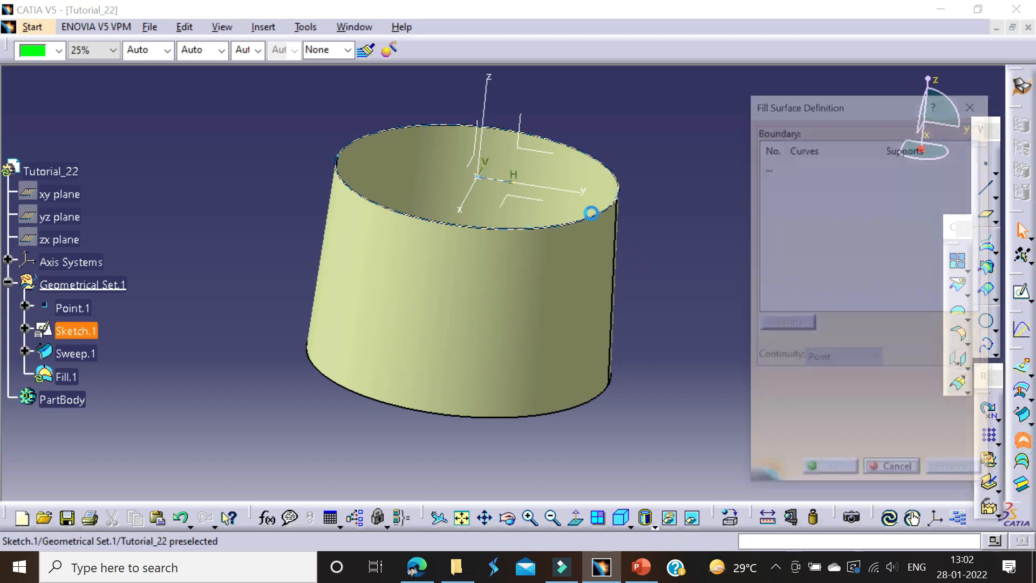
left_click(590, 213)
left_click(831, 473)
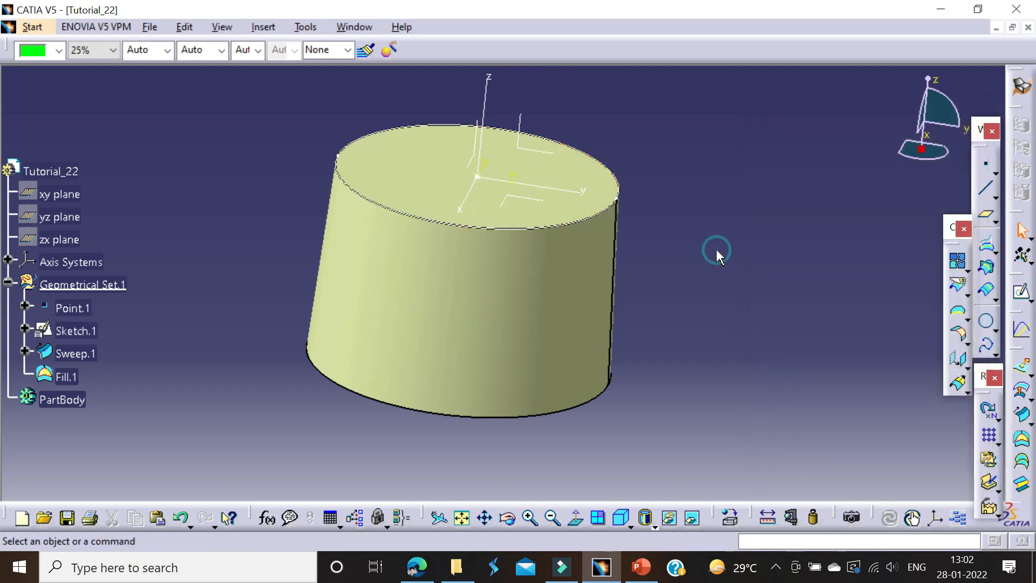
Step: Join the fill and swept surfaces into one surface and hide the circle sketch
left_click(957, 260)
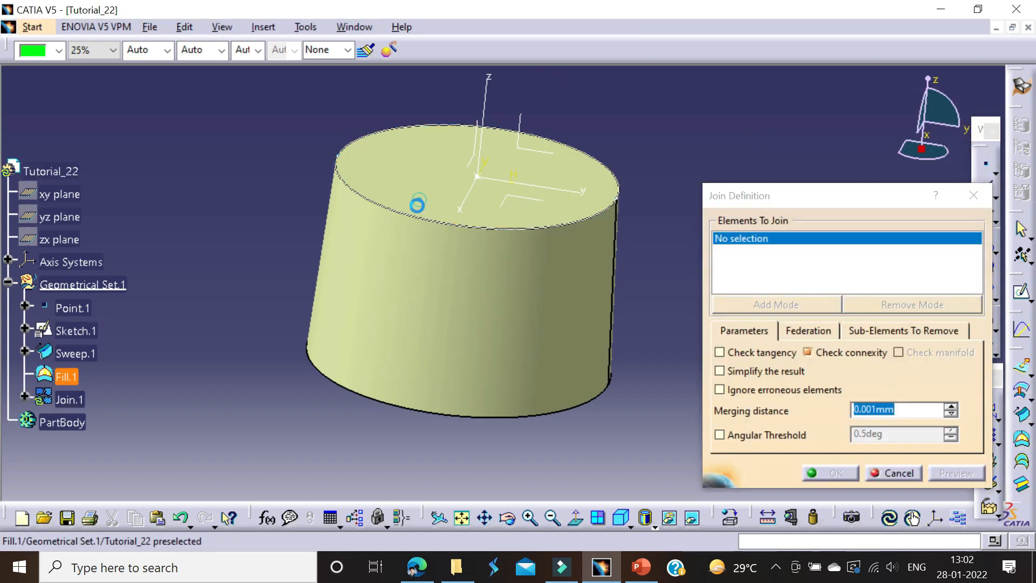
left_click(416, 203)
left_click(396, 263)
left_click(835, 474)
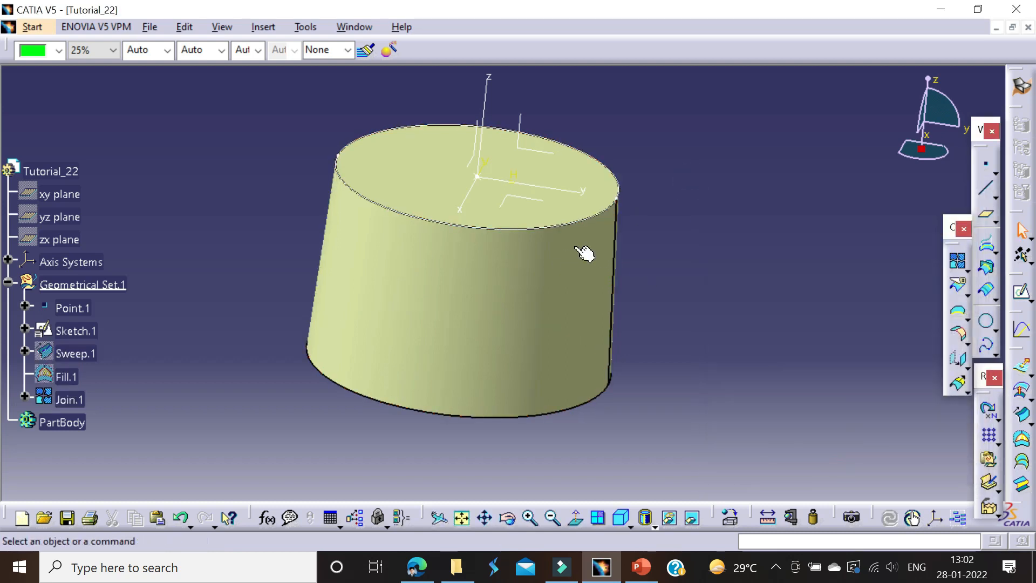
right_click(537, 230)
left_click(583, 268)
Step: Fillet the upper rim of the joined surface with a 10 mm radius
middle_click_drag(719, 183, 699, 233)
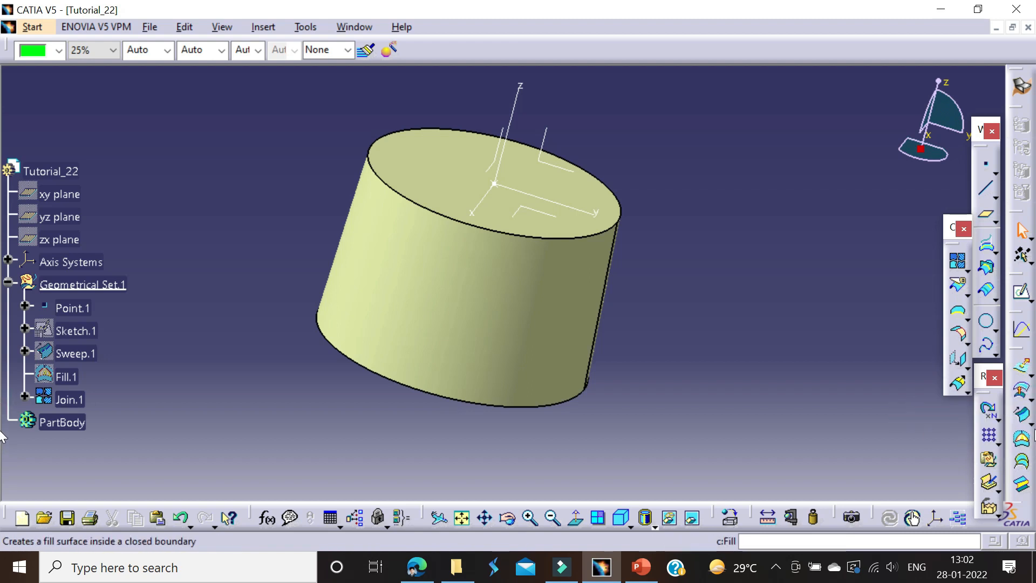
left_click(964, 337)
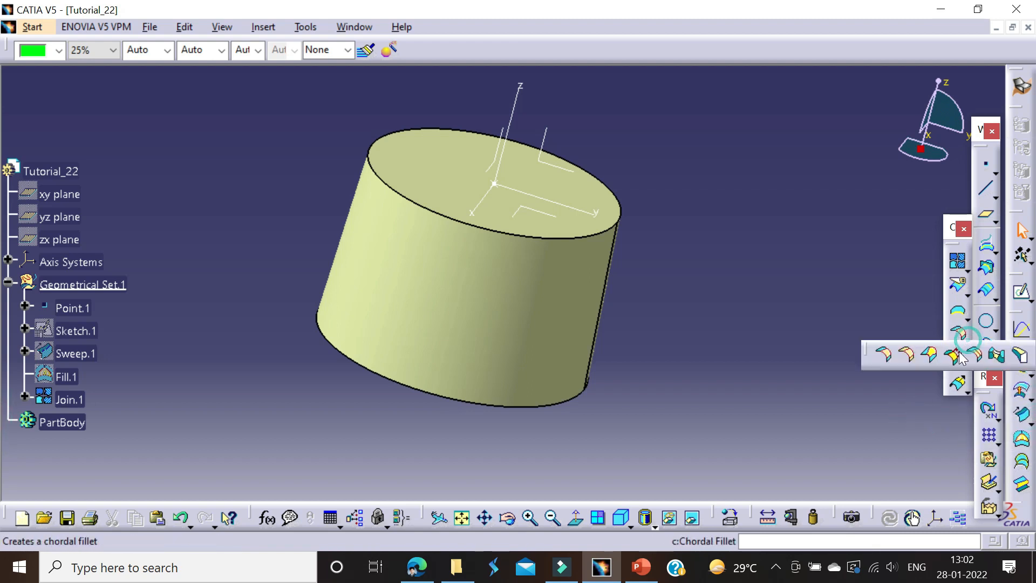
left_click(562, 241)
left_click(553, 265)
left_click(608, 238)
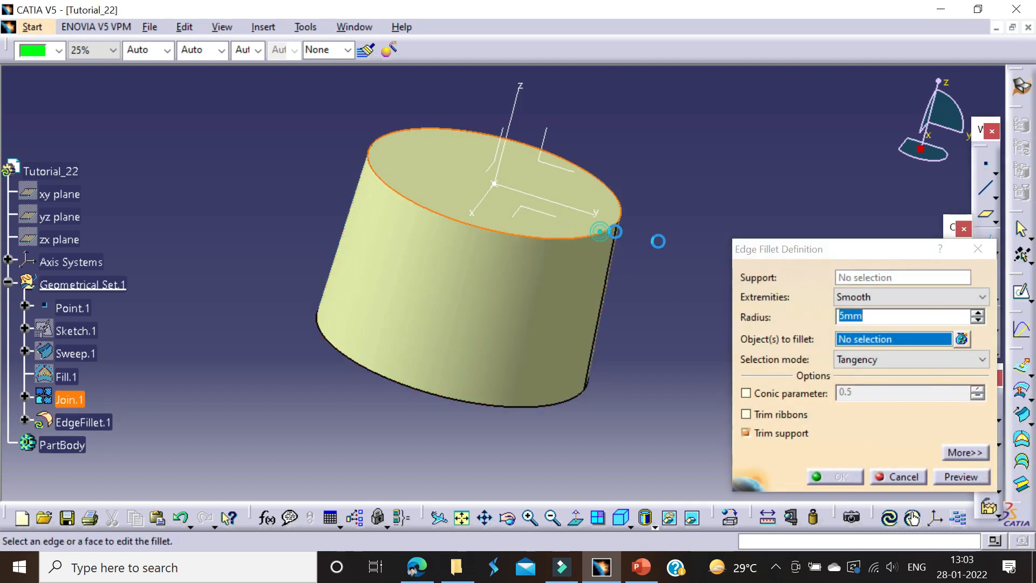
type("10")
key("Return")
double_click(482, 230)
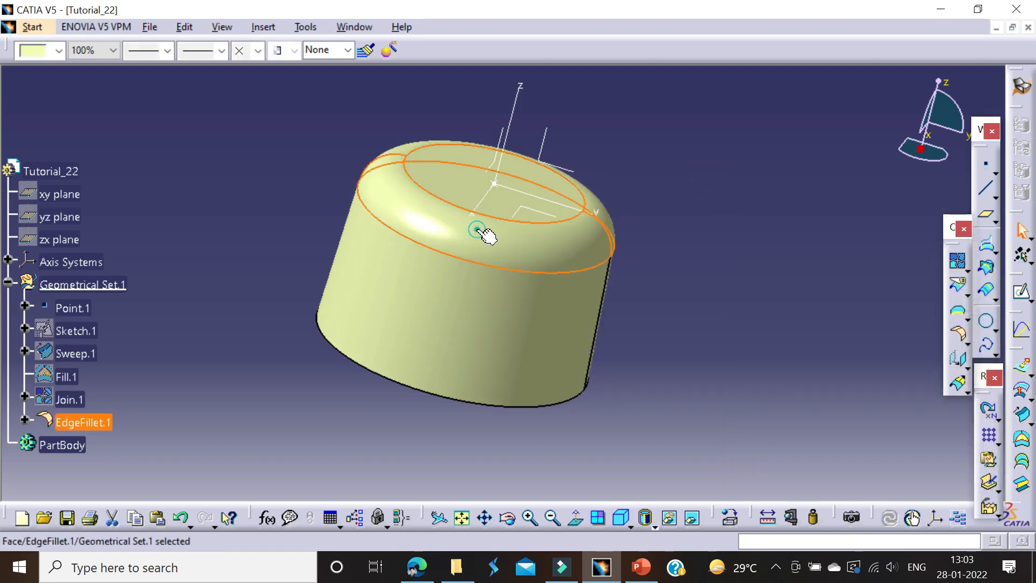
type("10")
key("Return")
Step: Join the filleted surface and the fill closing its lower end into one surface
middle_click_drag(673, 188, 527, 370)
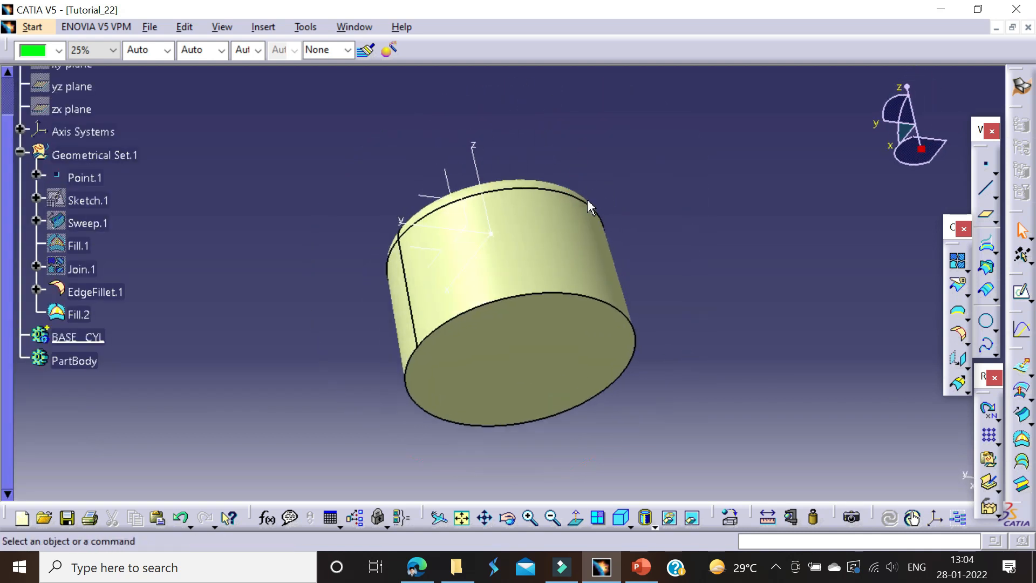
middle_click_drag(587, 203, 840, 356)
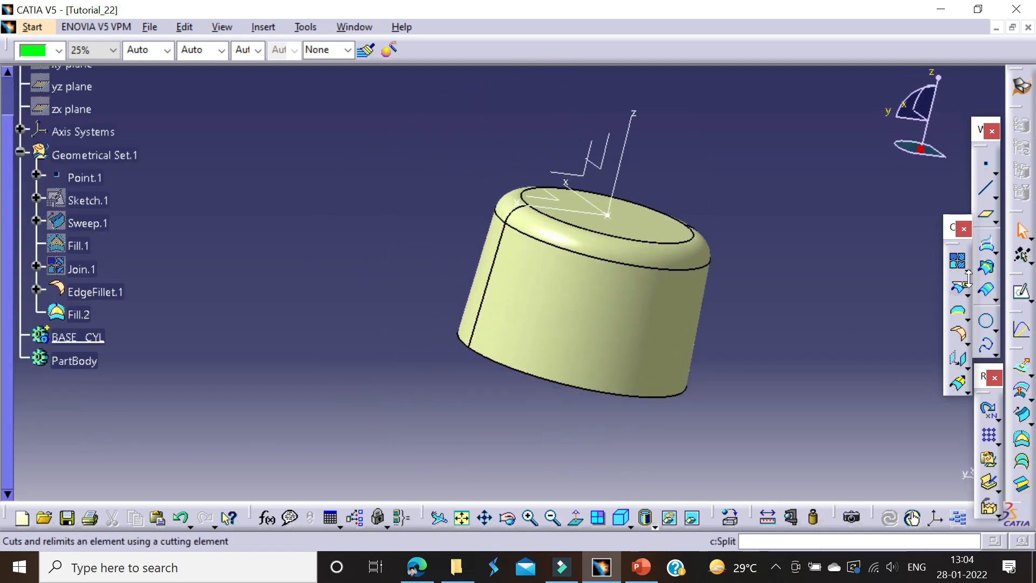
left_click(957, 261)
left_click(596, 345)
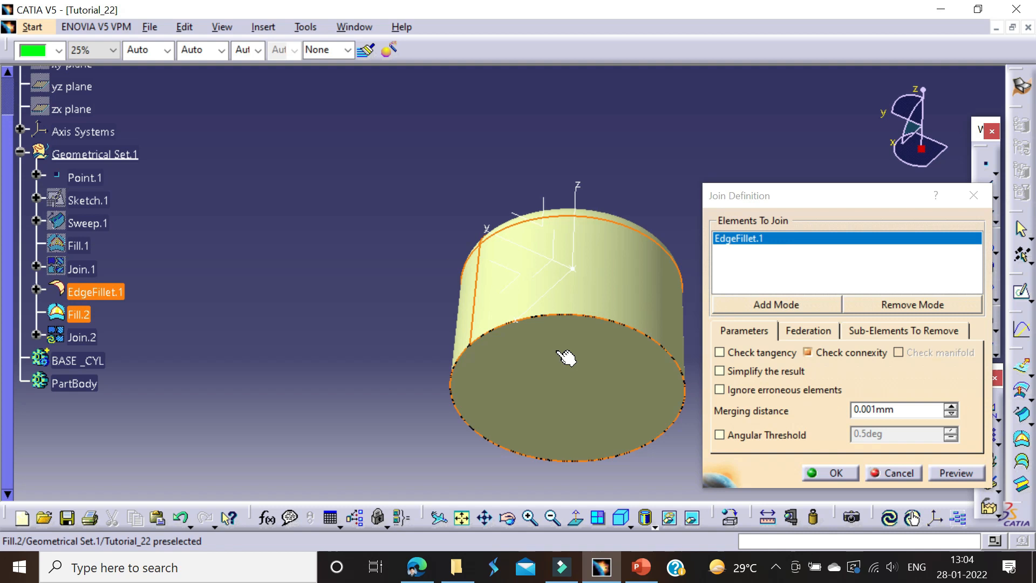
left_click(567, 358)
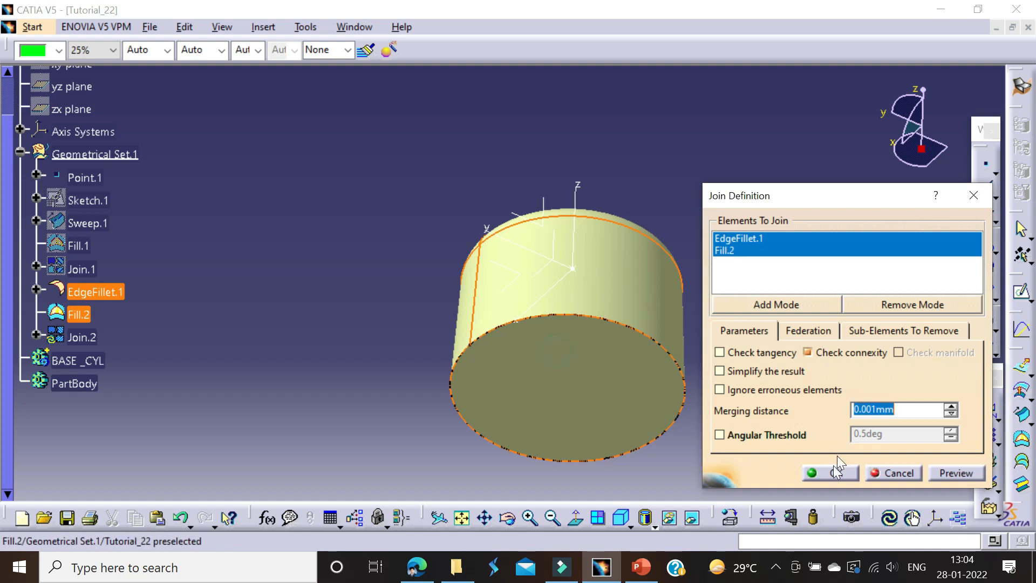
left_click(828, 472)
Step: Switch to the Part Design workbench
left_click(33, 28)
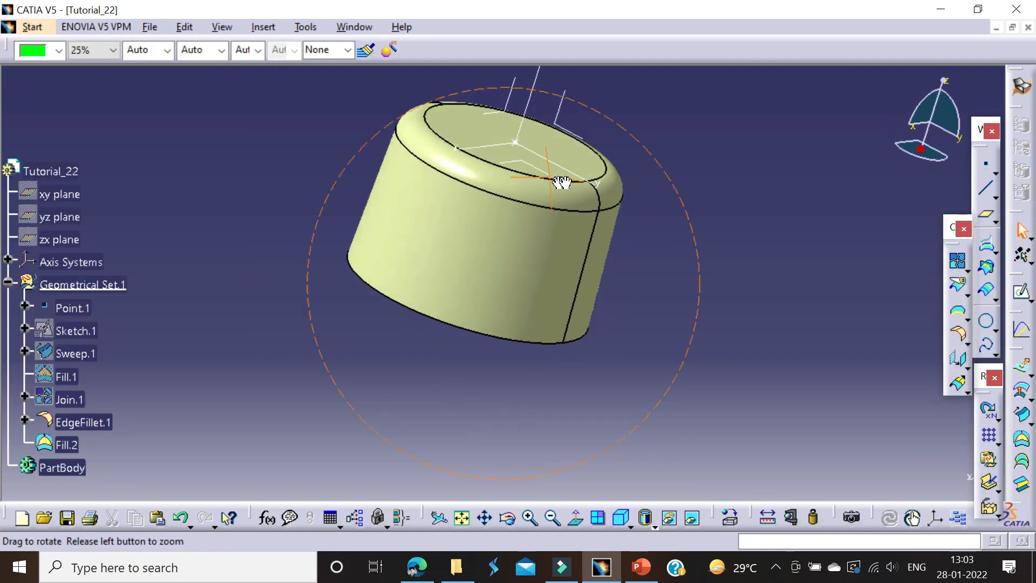
middle_click_drag(557, 178, 561, 233)
middle_click_drag(663, 205, 631, 221)
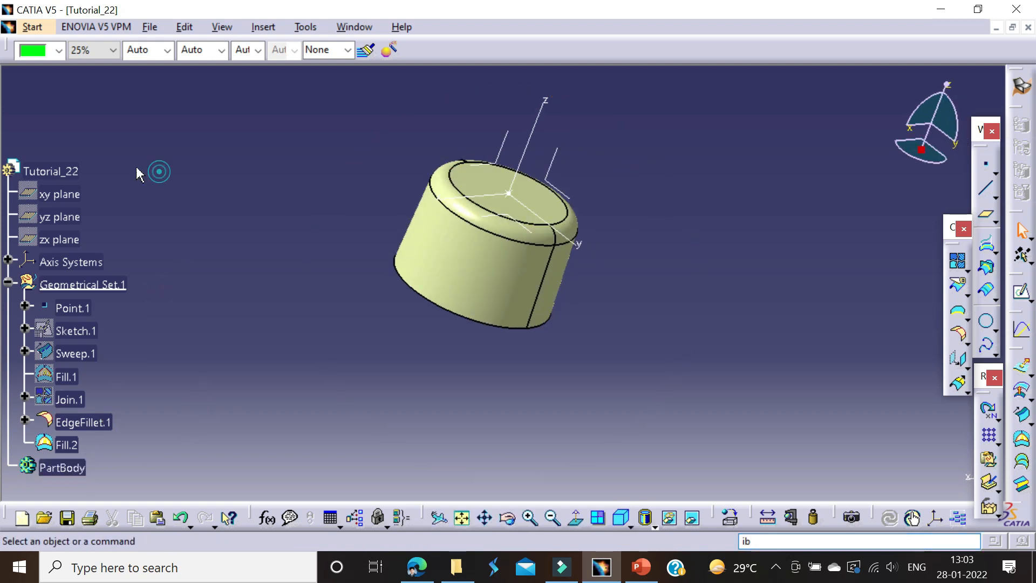
left_click(33, 27)
mouse_move(92, 65)
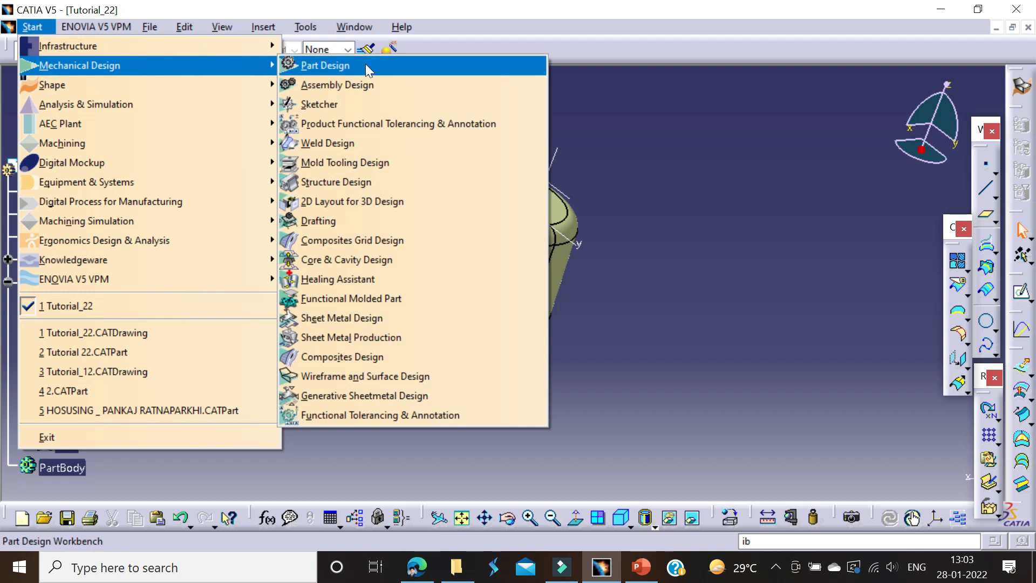
left_click(312, 65)
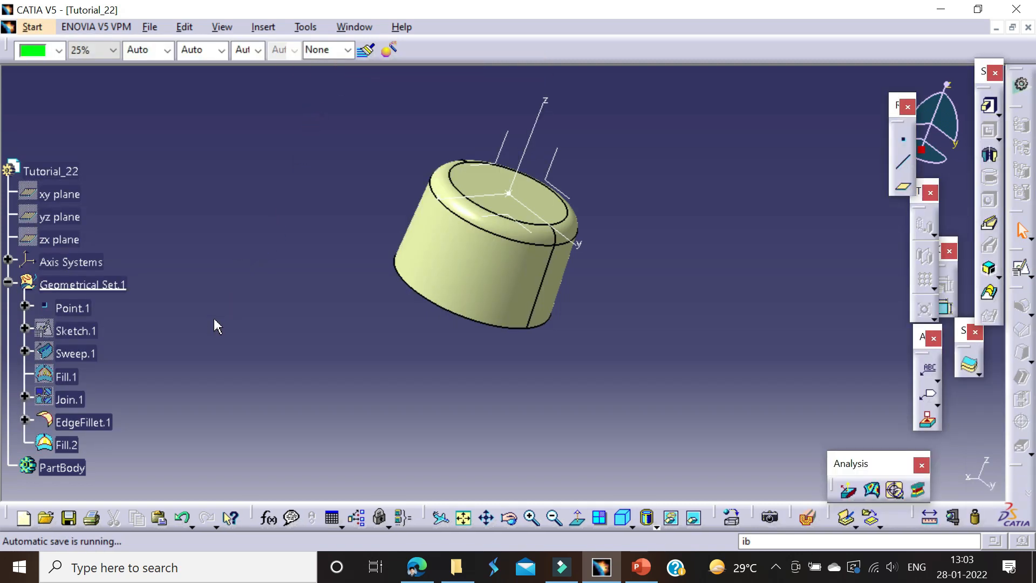
Step: Rename the new body as BASE _CYL and return to the Part Design workbench
right_click(70, 337)
left_click(148, 117)
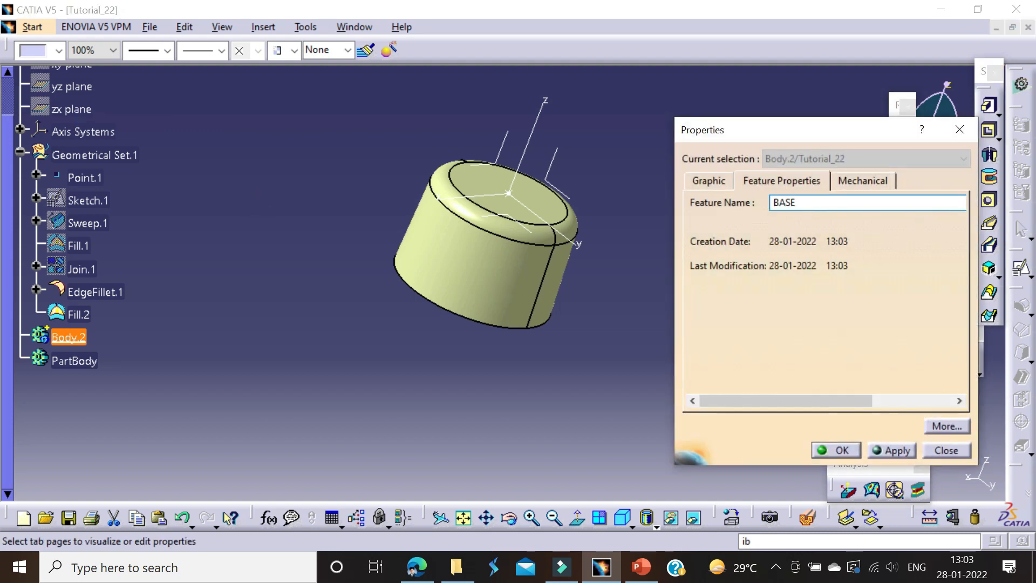
key("Return")
left_click(810, 200)
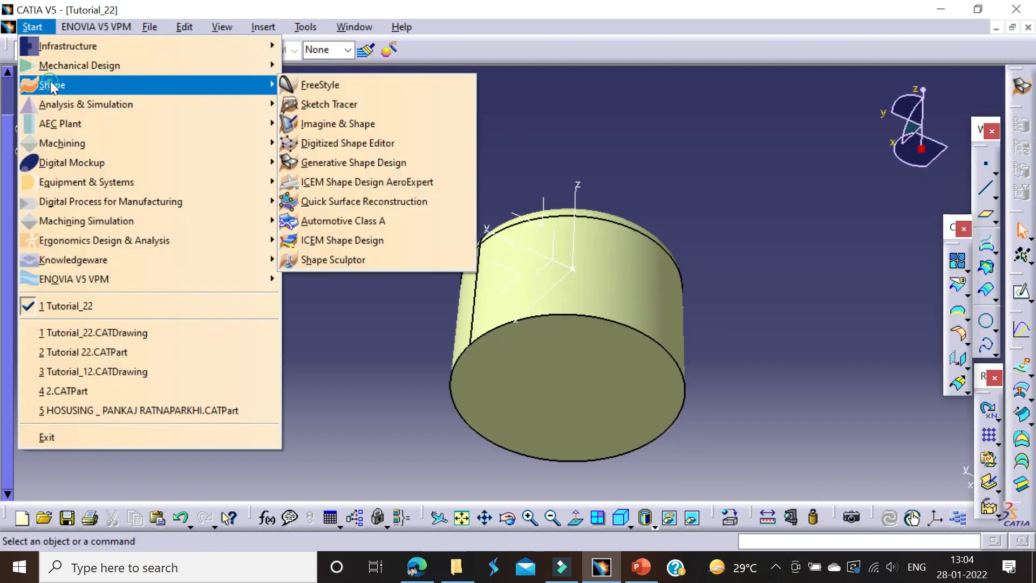
mouse_move(81, 66)
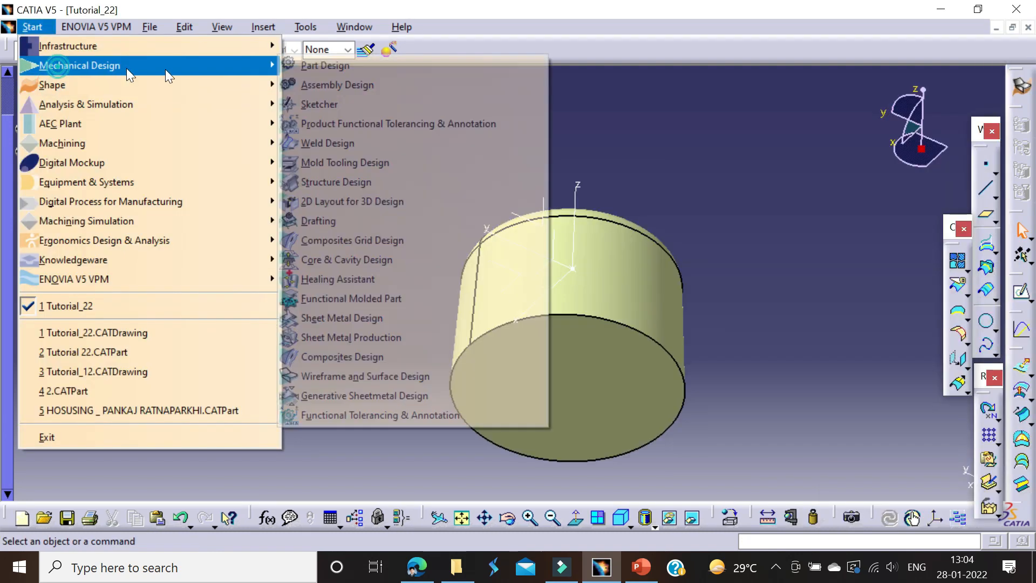
left_click(348, 69)
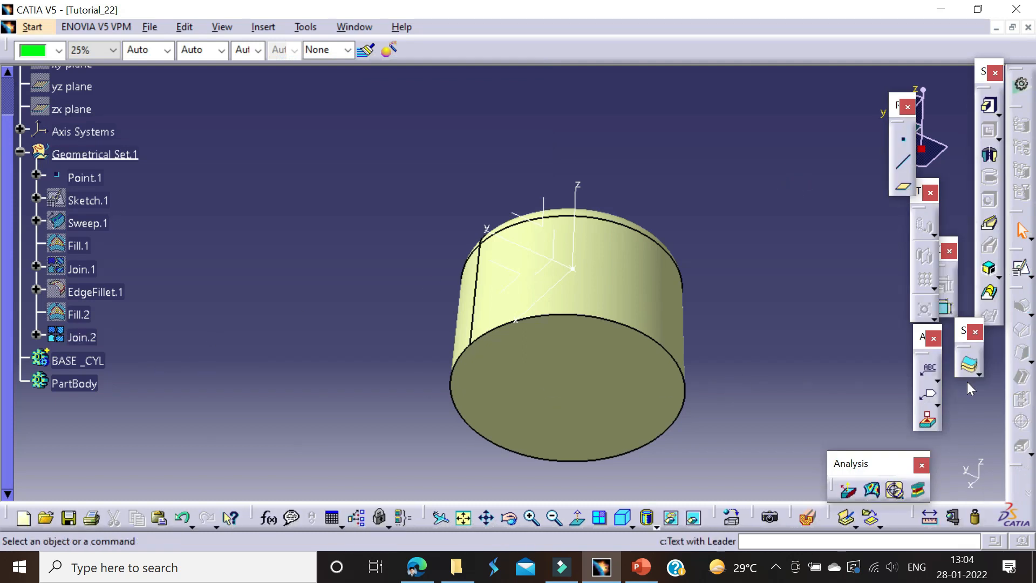
left_click(650, 319)
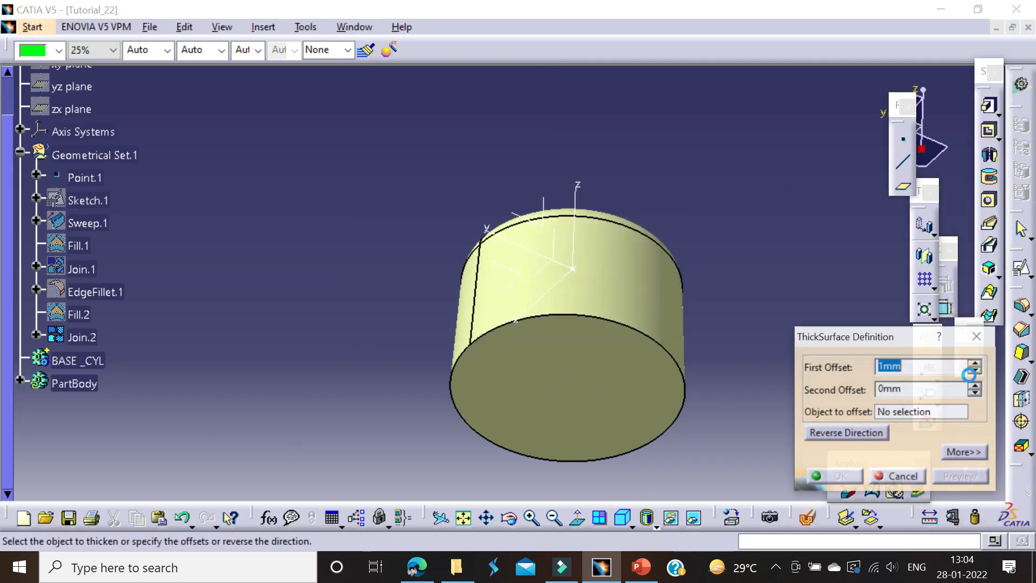
left_click(973, 364)
left_click(978, 373)
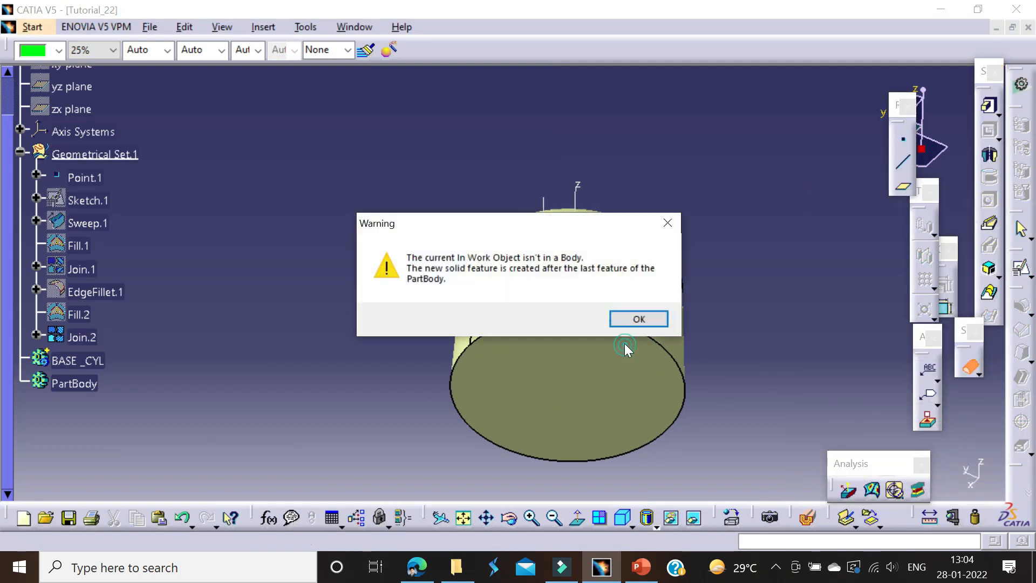
left_click(640, 320)
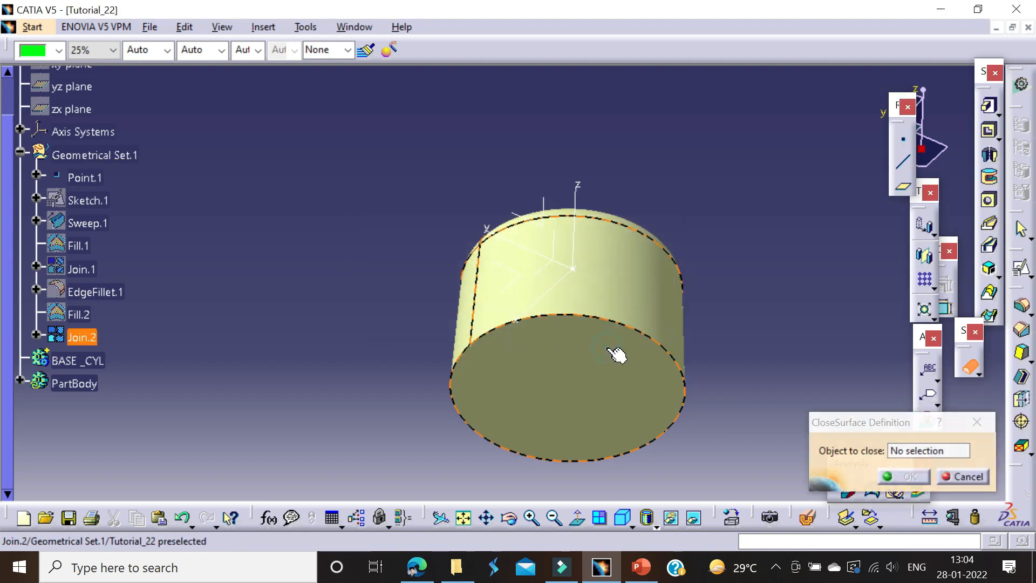
left_click(584, 356)
key("Return")
Step: With BASE _CYL as the in-work object, close the joined surface into a solid and hide that surface
right_click(73, 359)
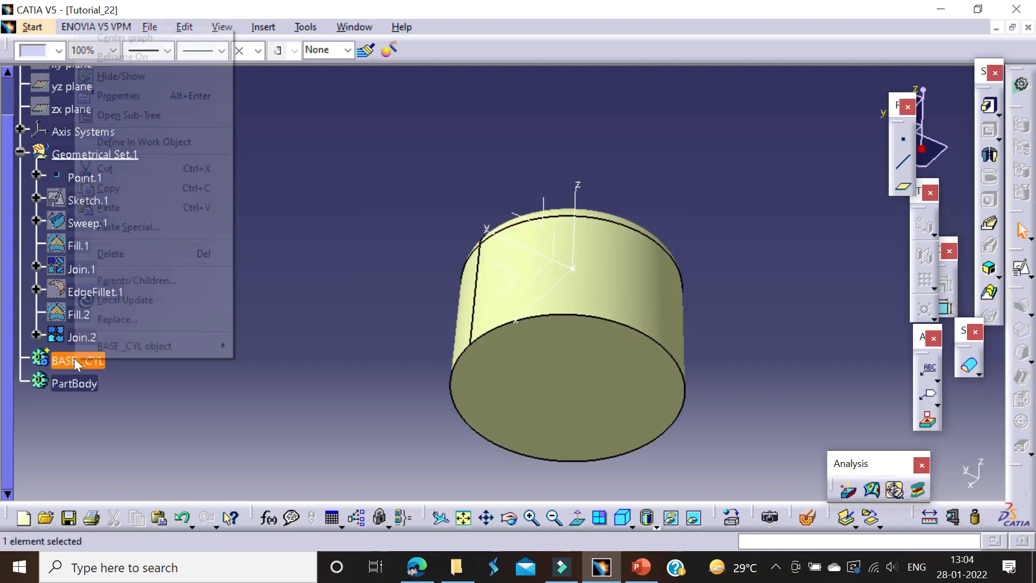
left_click(138, 141)
left_click(969, 365)
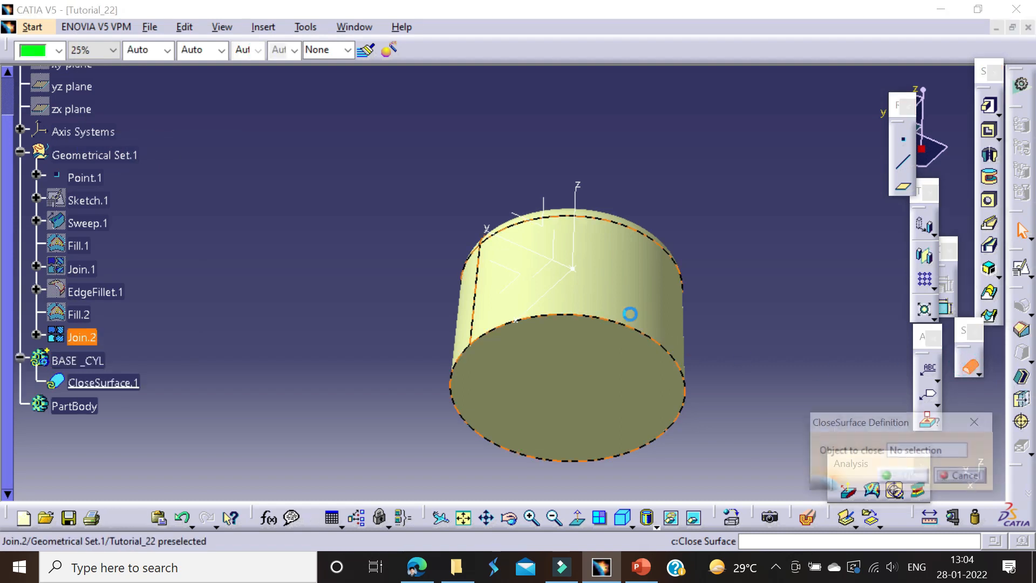
left_click(887, 480)
right_click(83, 338)
left_click(132, 55)
Step: Insert another new body into the part
middle_click_drag(507, 191, 456, 308)
left_click(95, 359)
left_click(223, 303)
key("alt+i")
key("g")
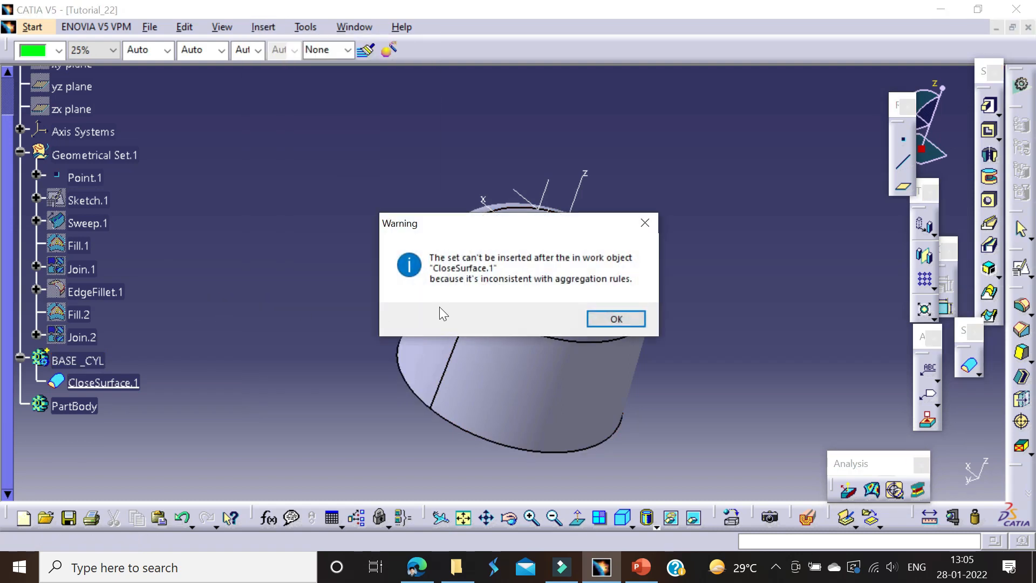
left_click(615, 319)
left_click(267, 263)
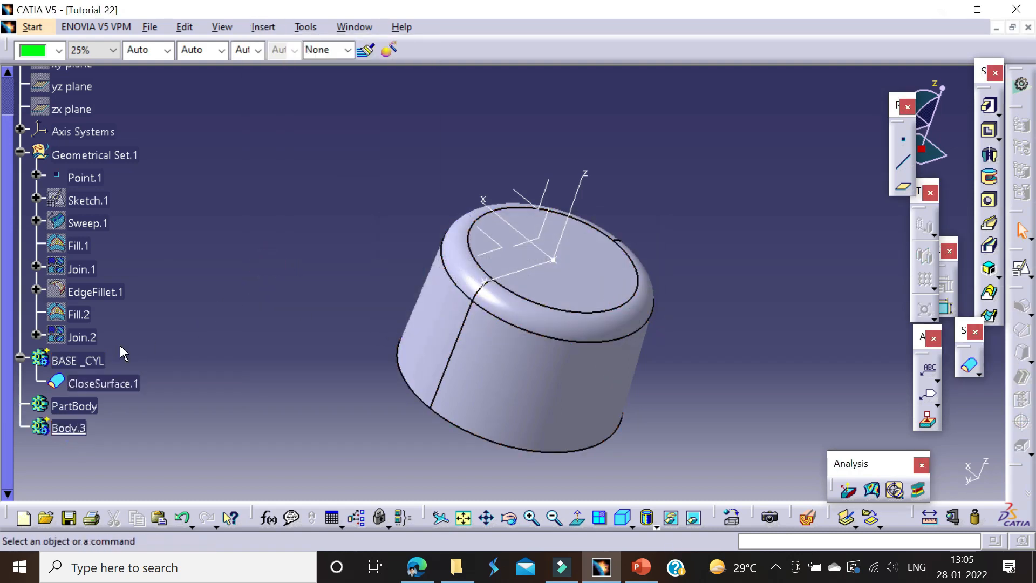
Step: Make the new body the in-work object and start a positioned sketch on the axis system's YZ plane
right_click(78, 429)
left_click(137, 215)
left_click(1021, 268)
left_click(548, 201)
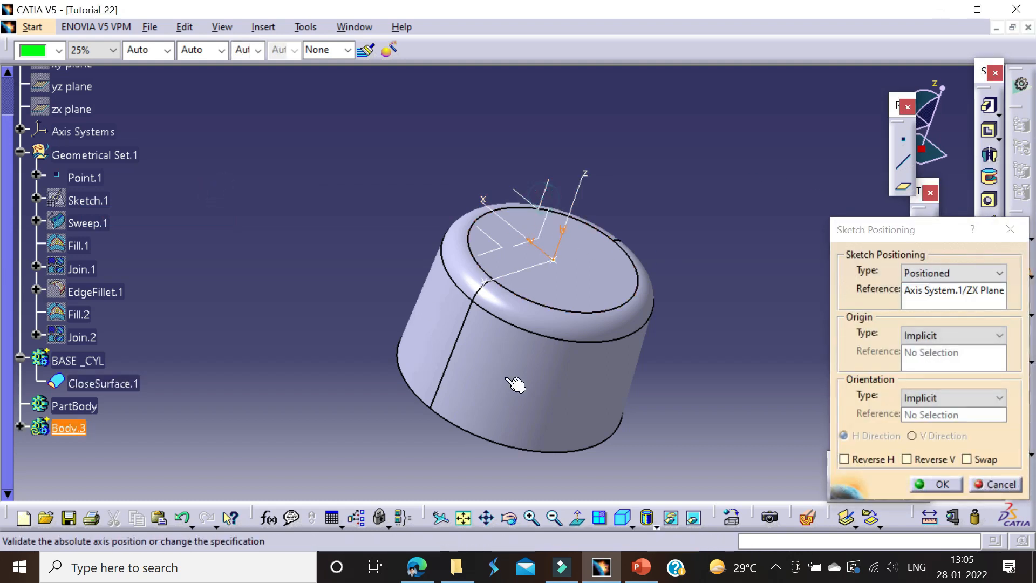
left_click(621, 515)
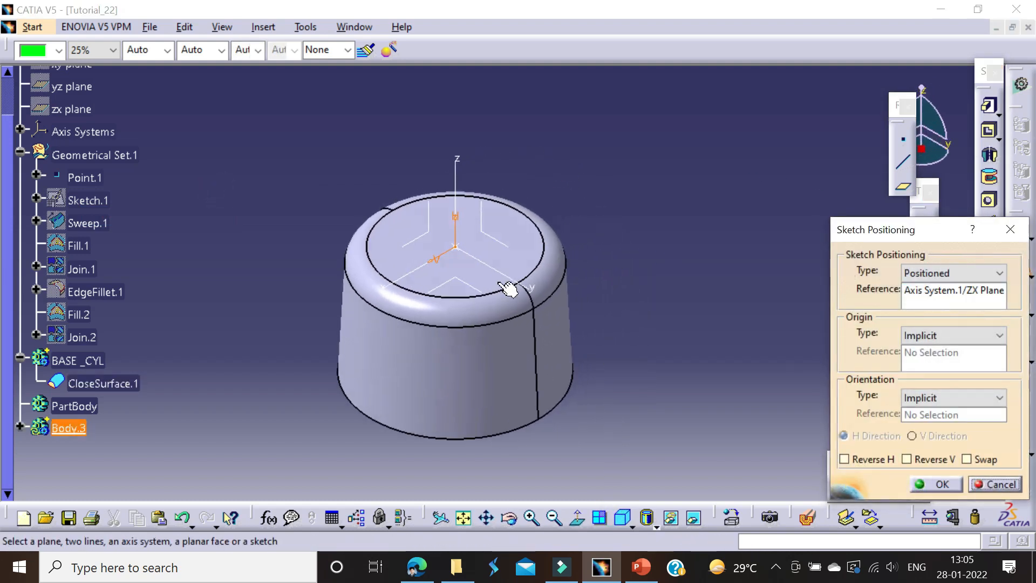
left_click(484, 234)
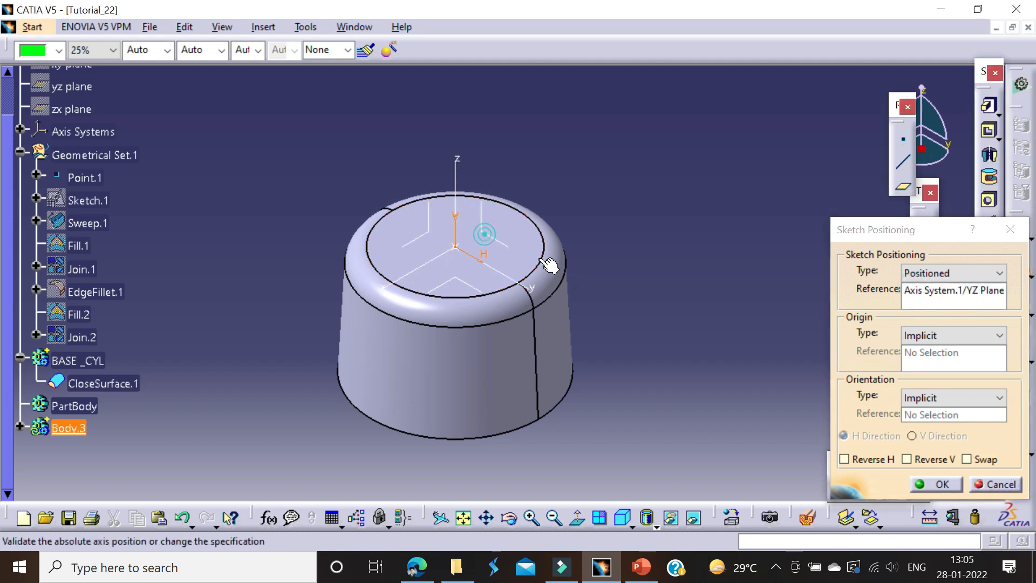
left_click(938, 484)
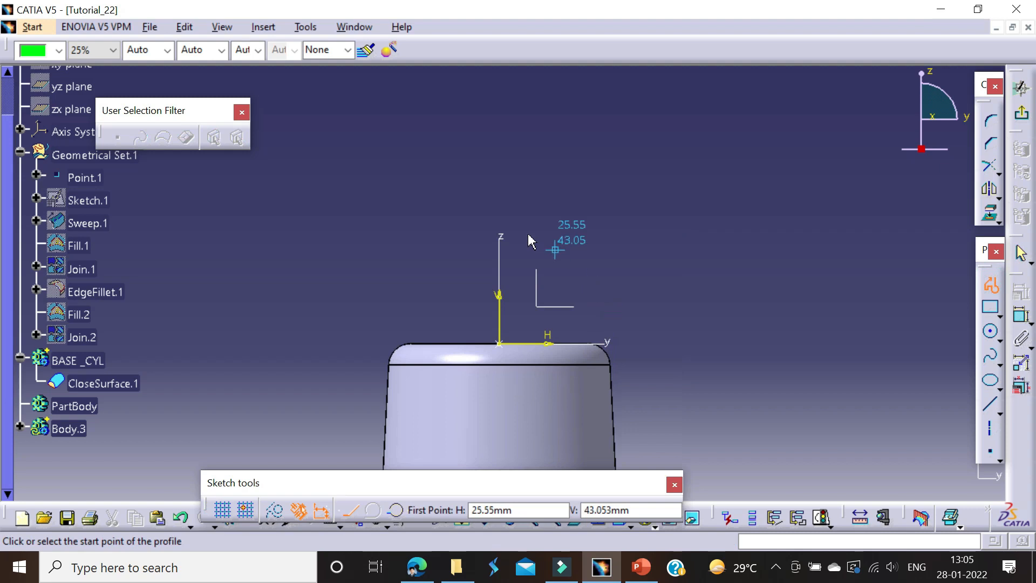
Step: Sketch a three-line rectangular profile from the origin to the horizontal axis, about 68 mm tall and 21 mm wide
left_click(500, 344)
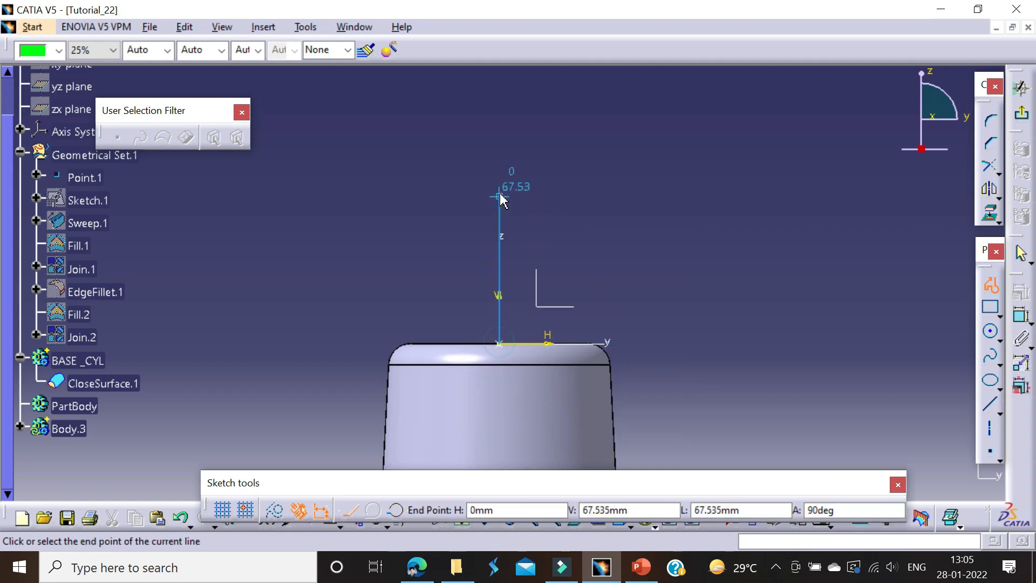
left_click(545, 344)
key("Escape")
key("Escape")
middle_click_drag(629, 230, 632, 205)
left_click(664, 200)
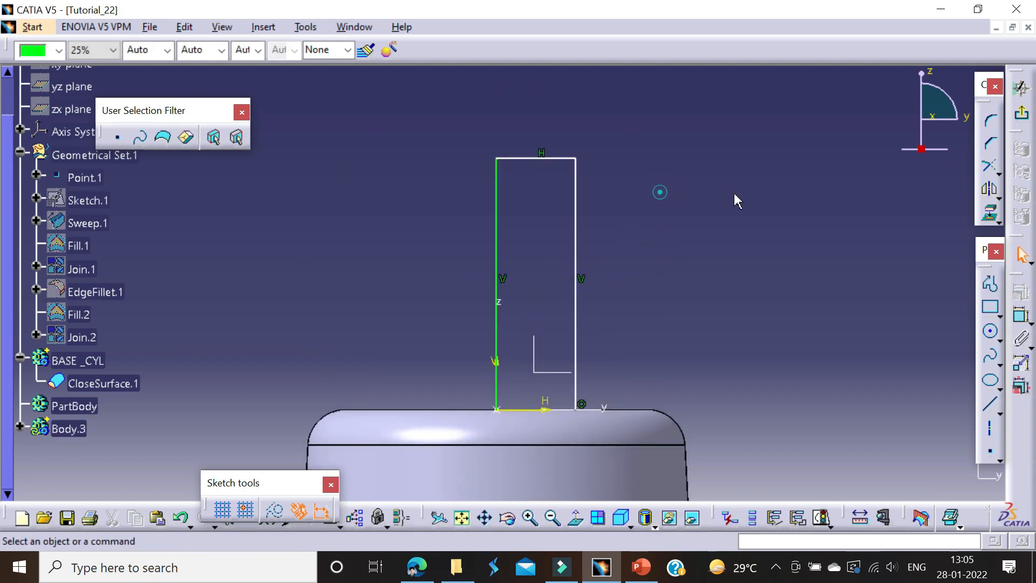
Step: Dimension the profile's height from the horizontal axis and set it to 60 mm according to the PDF drawing
left_click(528, 159)
left_click(360, 289)
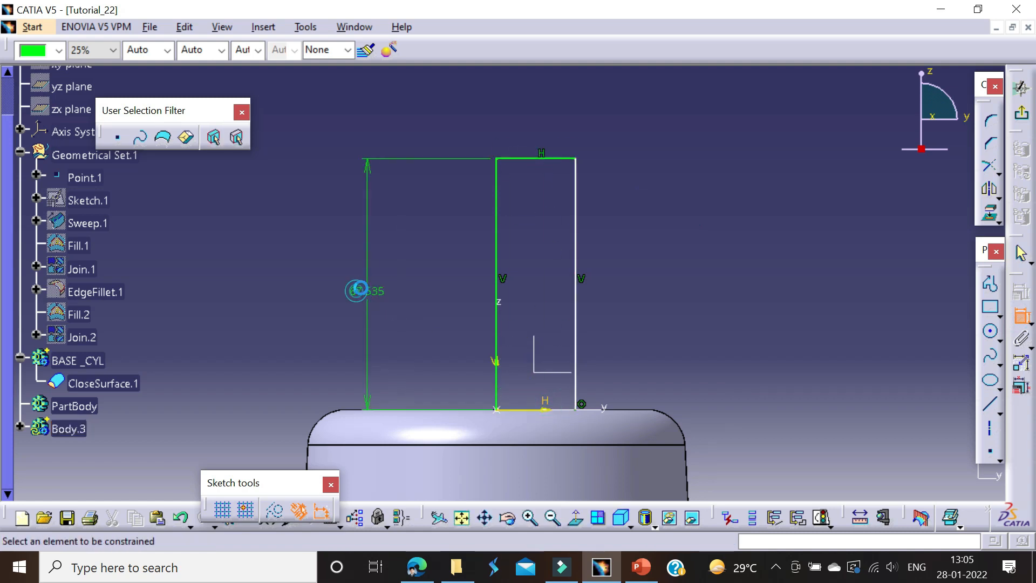
key("alt+Tab")
scroll(74, 294, "left", 3, "shift")
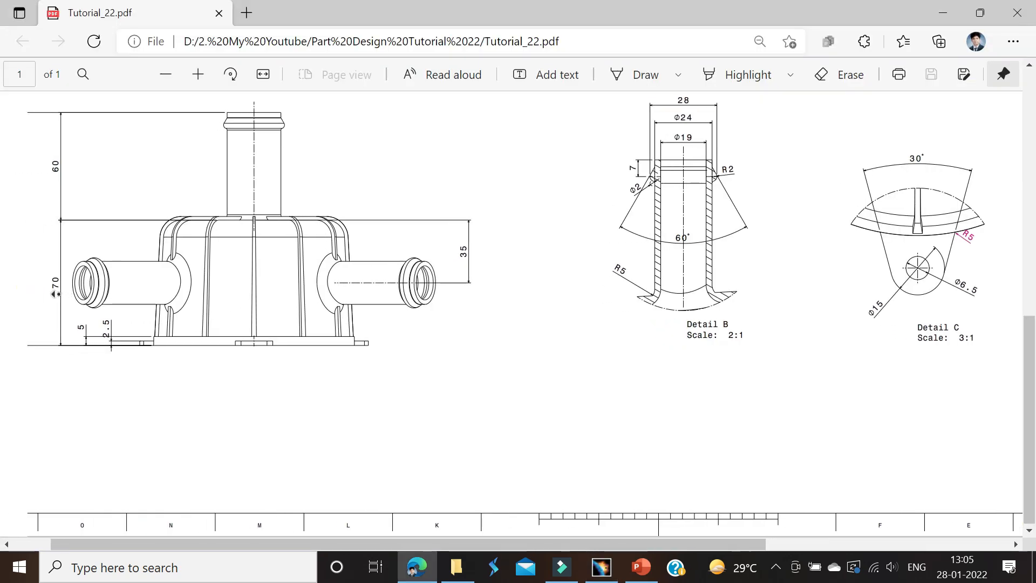
left_click(424, 289)
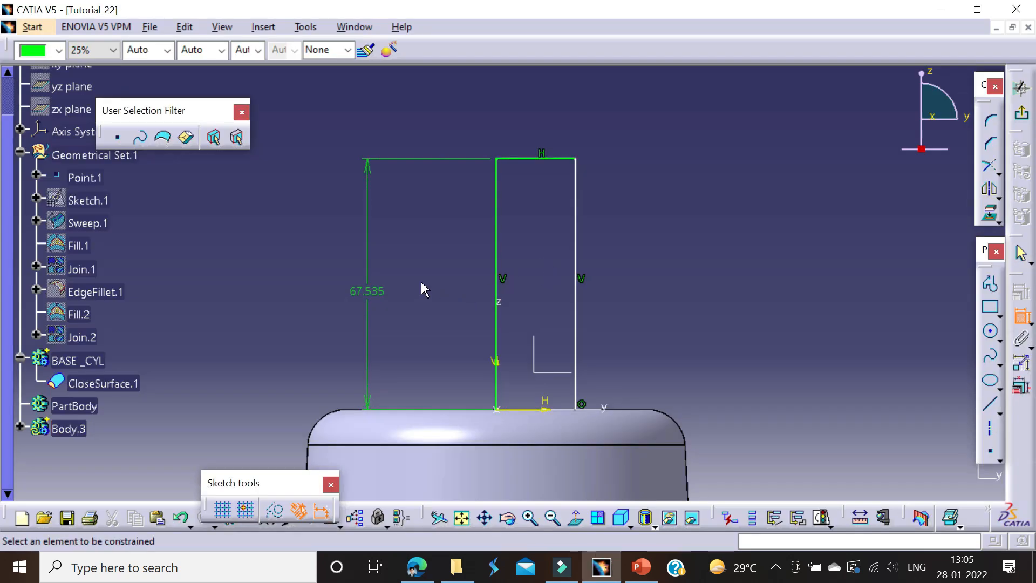
double_click(361, 296)
key("Return")
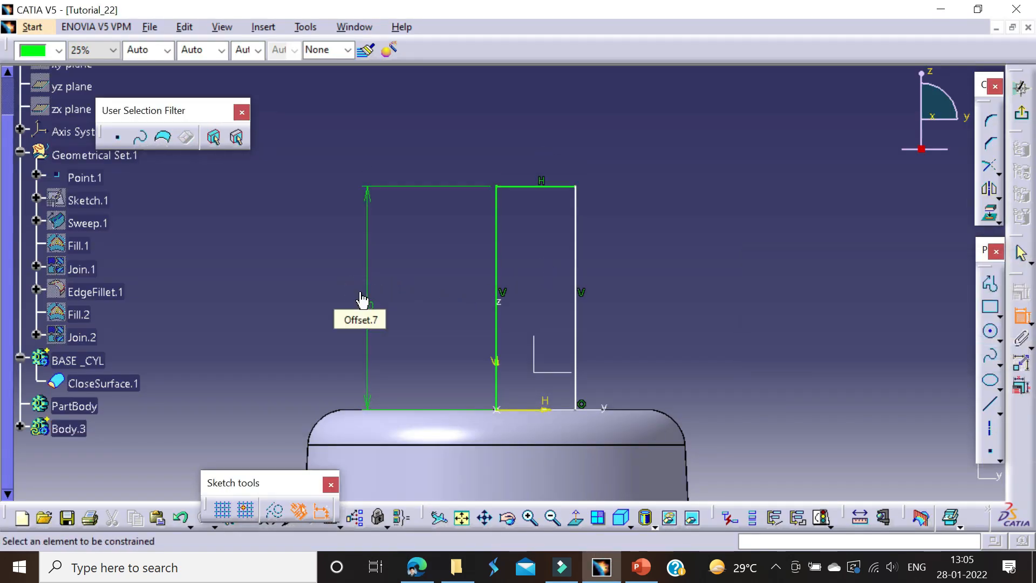
Step: Dimension the profile's width between its two vertical lines and set it to 12 mm according to the PDF drawing
double_click(1020, 315)
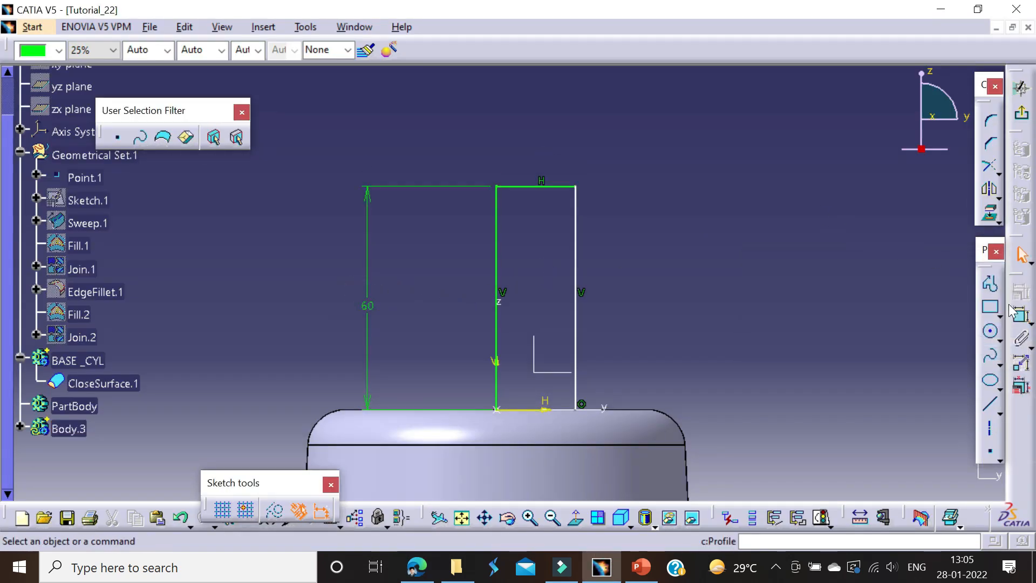
left_click(577, 237)
left_click(495, 274)
left_click(528, 129)
key("alt+Tab")
middle_click_drag(443, 305, 498, 308)
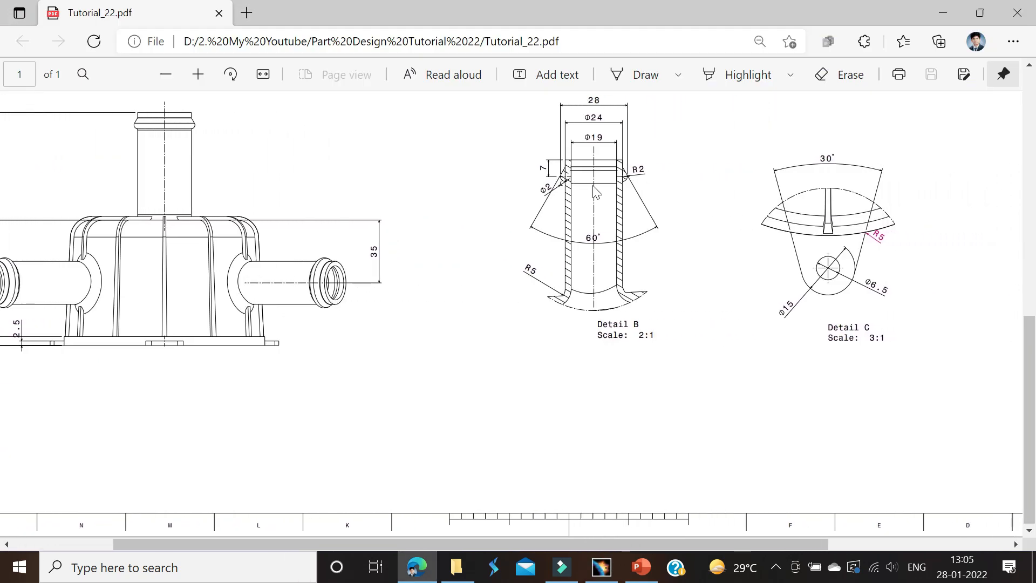
key("alt+Tab")
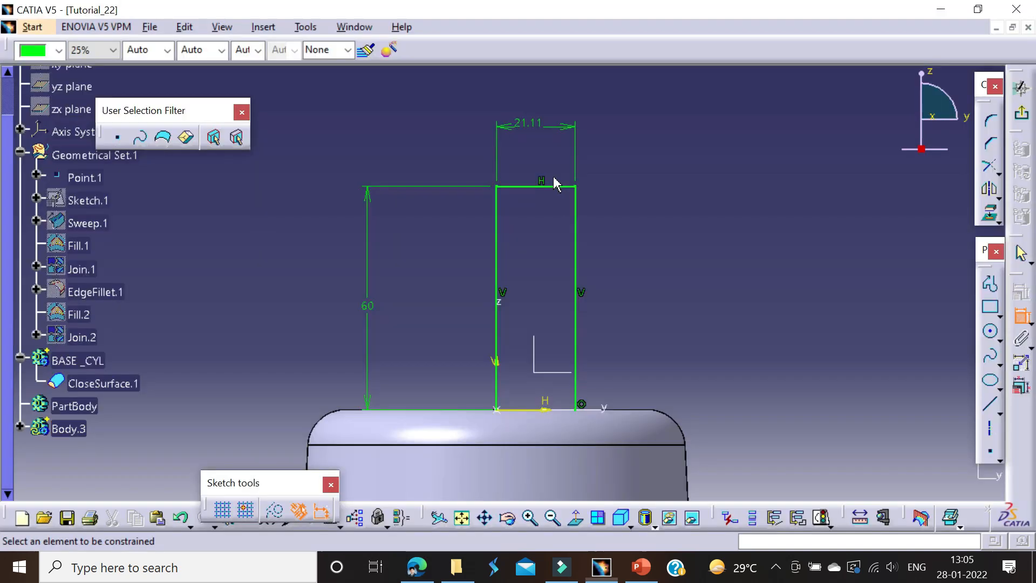
double_click(534, 122)
type("12")
key("Return")
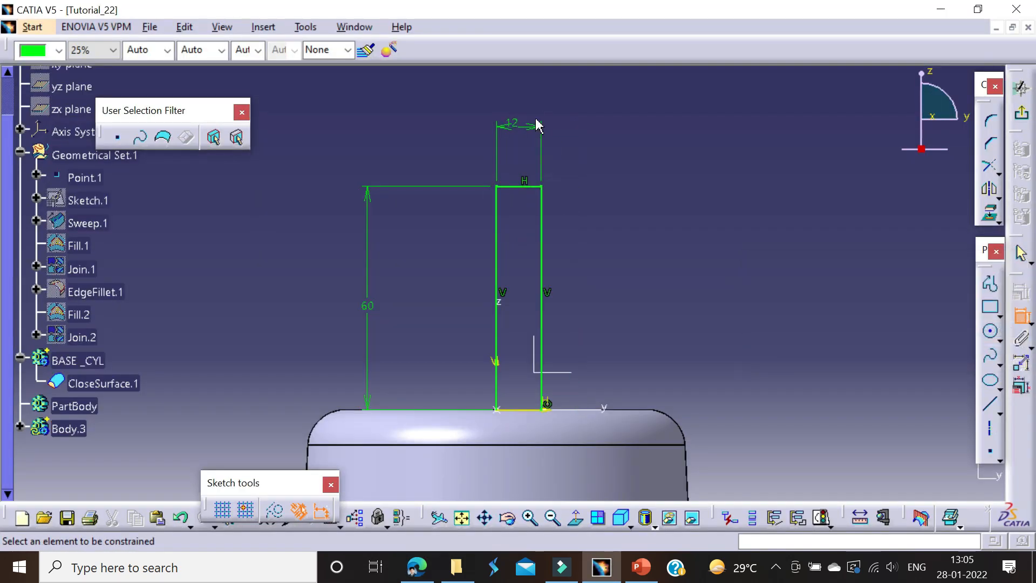
mouse_move(632, 246)
middle_mouse_down()
mouse_move(632, 216)
mouse_move(634, 285)
mouse_move(647, 287)
middle_mouse_up()
key("Escape")
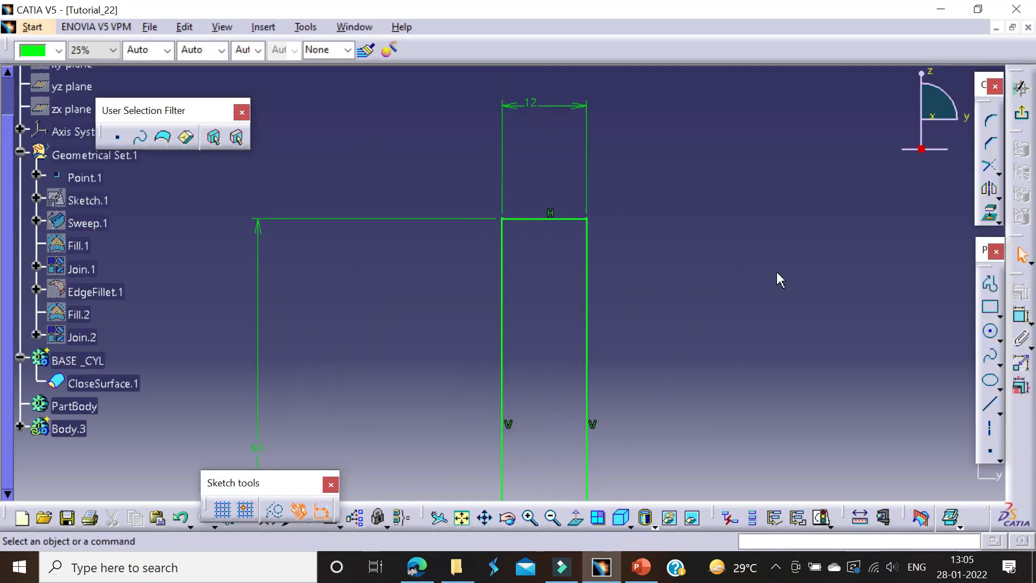
Step: Sketch a circle about 3.7 mm in diameter, centred on the outer vertical line near the profile's upper edge
left_click(989, 331)
key("alt+Tab")
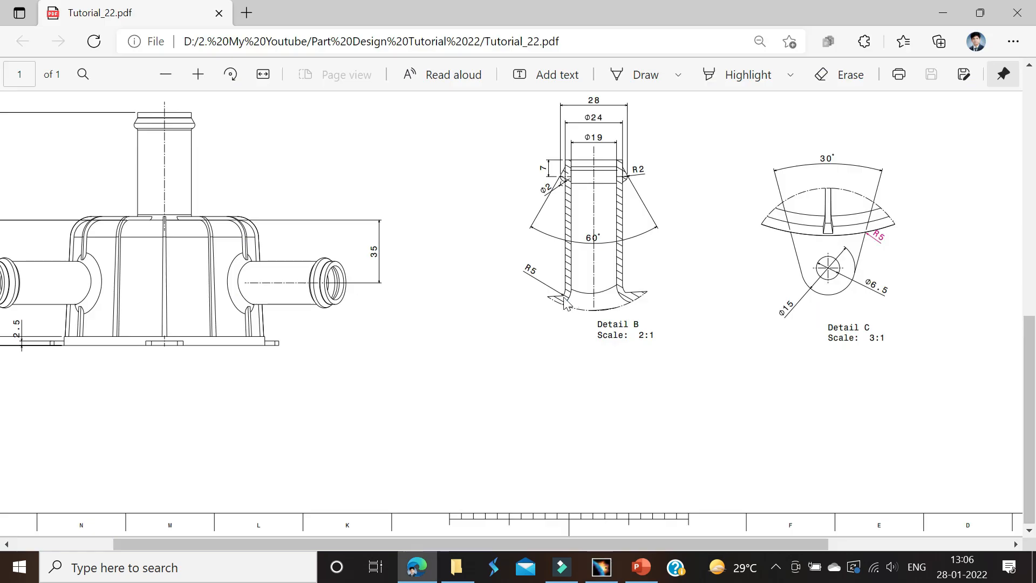
key("alt+Tab")
left_click(629, 267)
left_click(648, 272)
left_click(1020, 254)
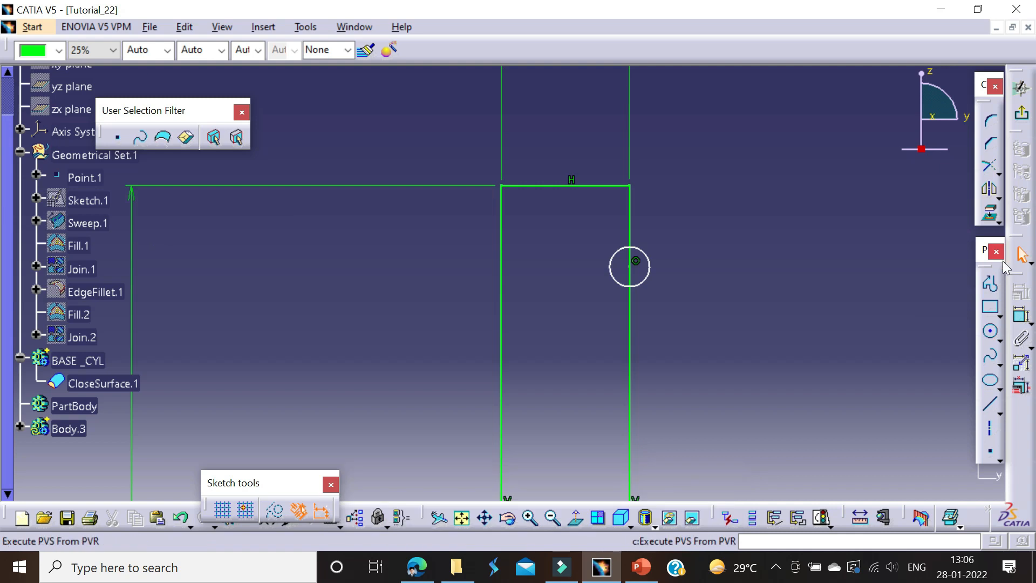
Step: Dimension the distance from the circle's centre to the profile's top line and set it to 7 mm
left_click(1019, 318)
left_click(629, 265)
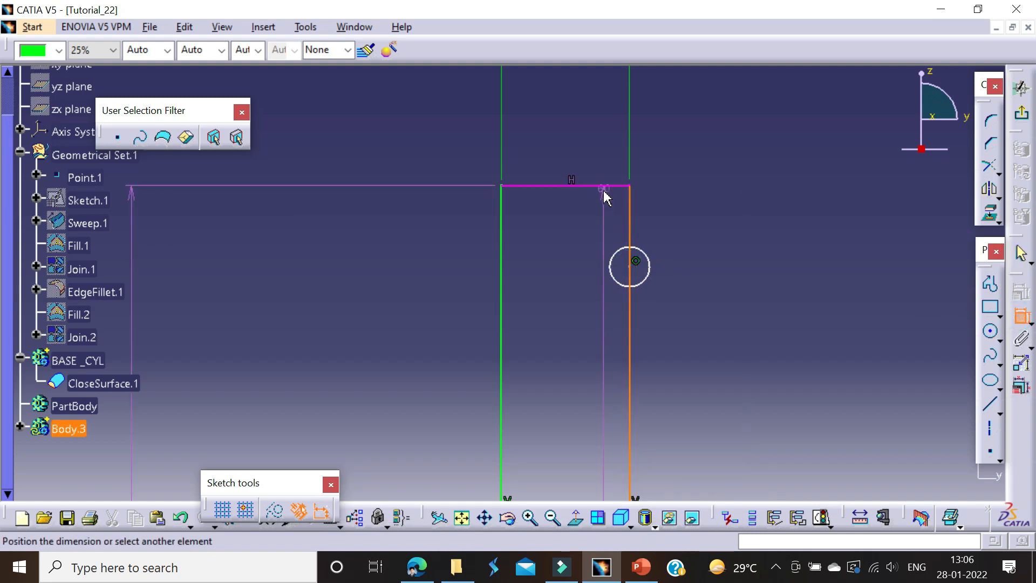
key("Escape")
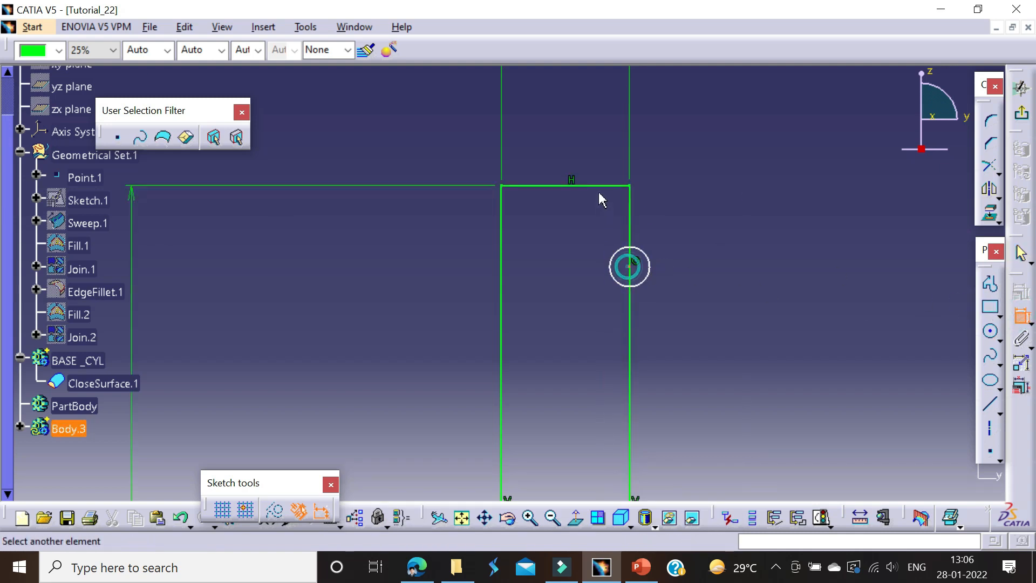
left_click(542, 234)
double_click(536, 224)
type("7mm")
key("Return")
Step: Dimension the circle's diameter and set it to 4 mm
left_click(693, 276)
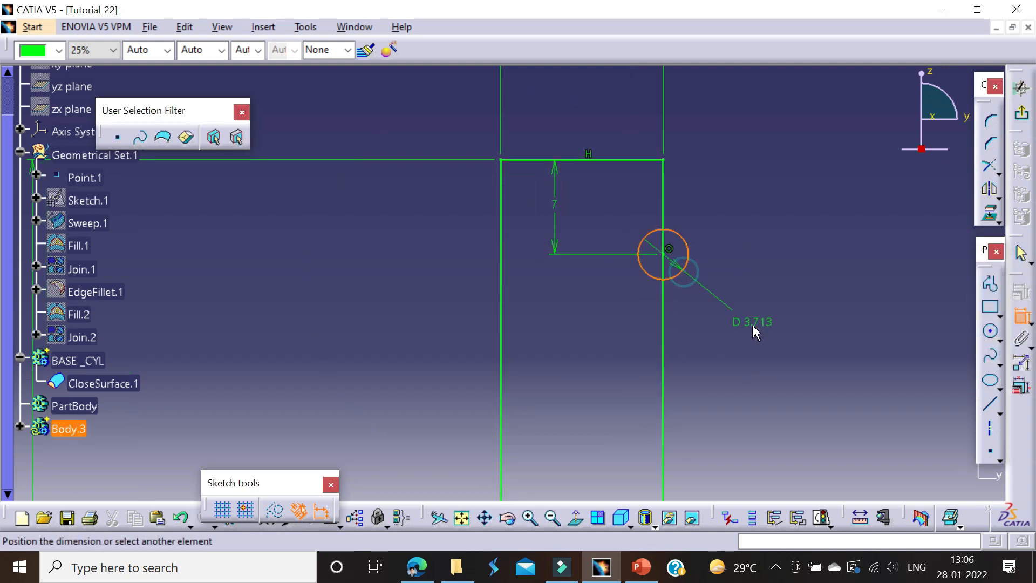
double_click(754, 323)
type("4mm")
key("Return")
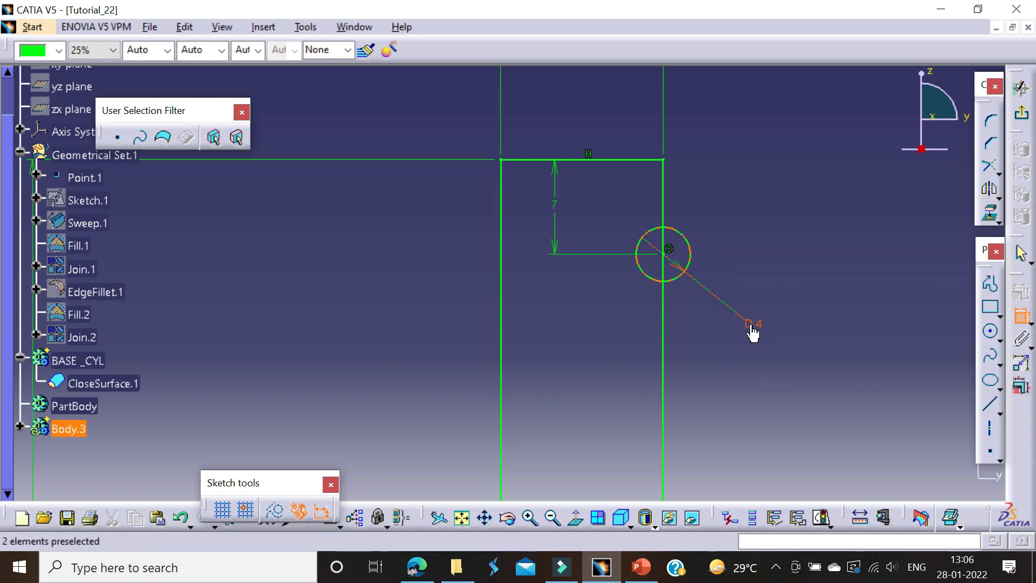
Step: Sketch a sloped line about 5.7 mm long from the outer vertical line above the circle, touching the circle tangentially
left_click(992, 290)
middle_click_drag(675, 256, 602, 311)
left_click(603, 203)
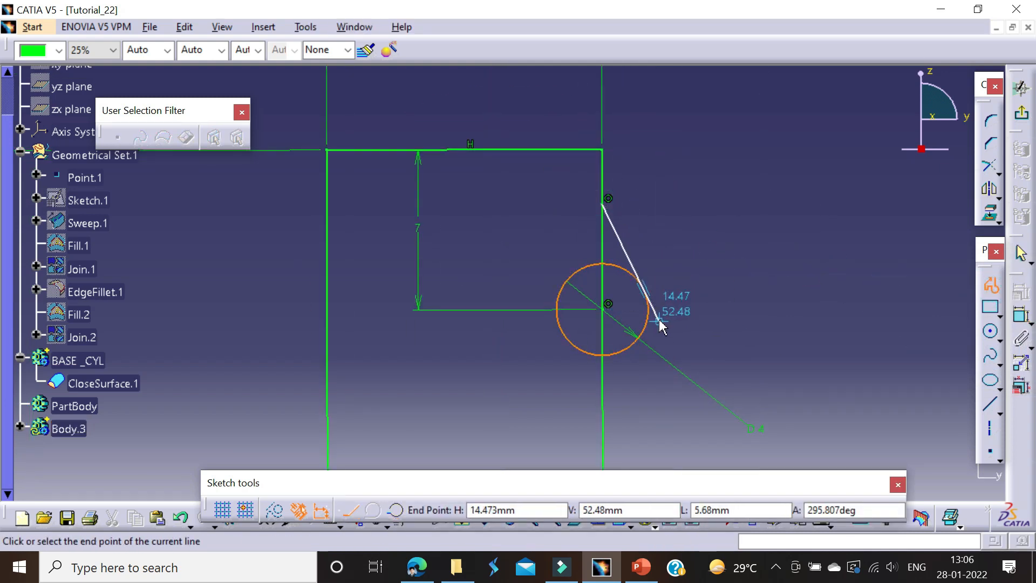
left_click(658, 322)
key("Escape")
left_click(776, 313)
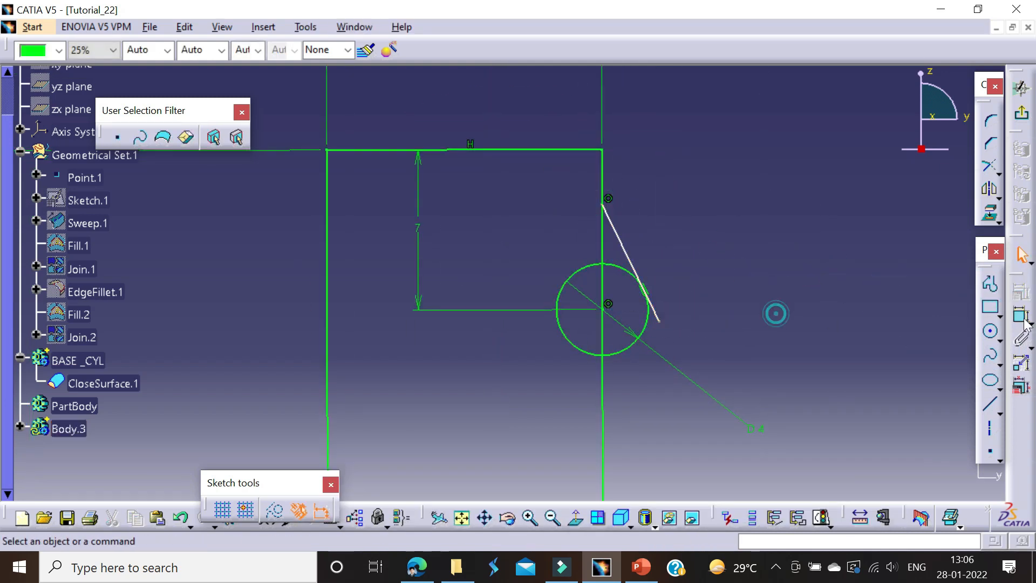
Step: Dimension the angle between the sloped line and the outer vertical line and set it to 30°
left_click(624, 243)
middle_click_drag(613, 303, 645, 214)
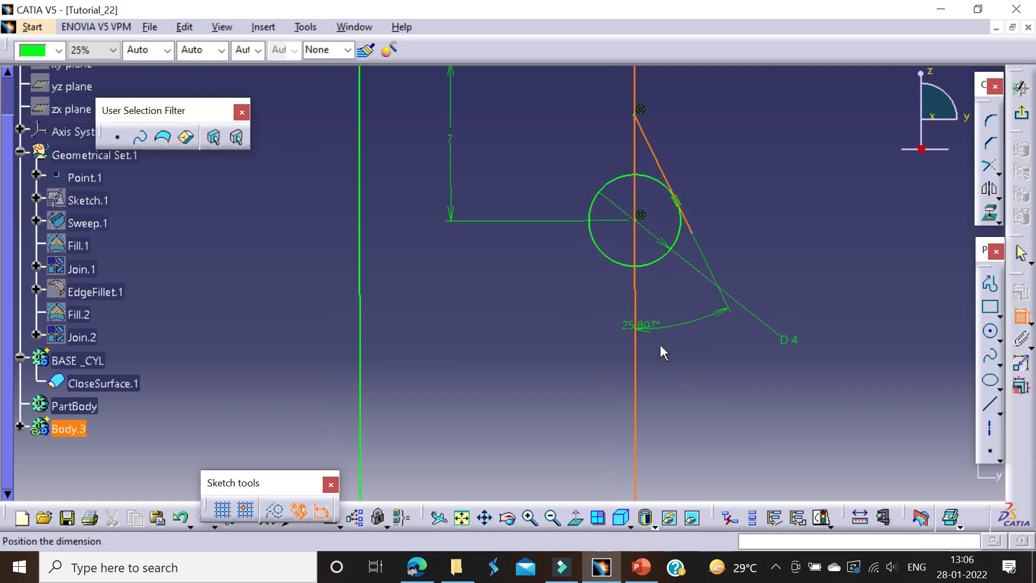
left_click(677, 354)
double_click(674, 349)
type("30")
key("Return")
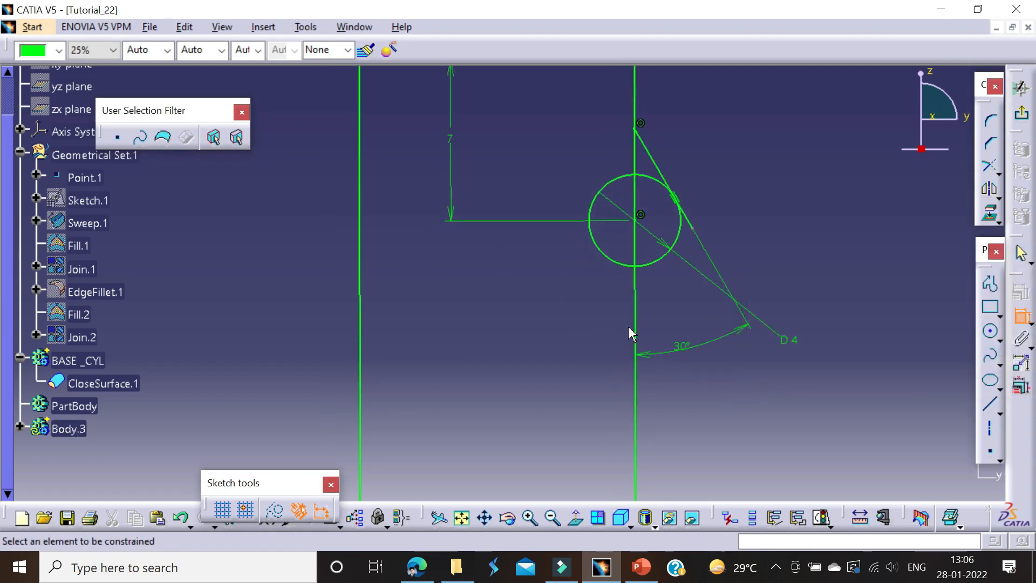
key("Escape")
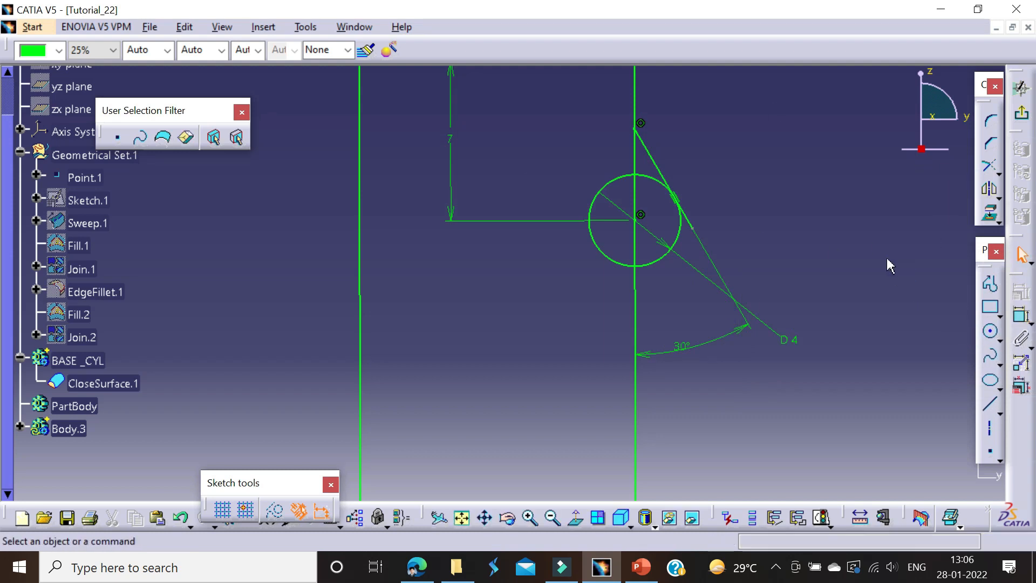
Step: Quick Trim the circle, sloped line and outer vertical line into one continuous bead contour
middle_click_drag(822, 244, 796, 287)
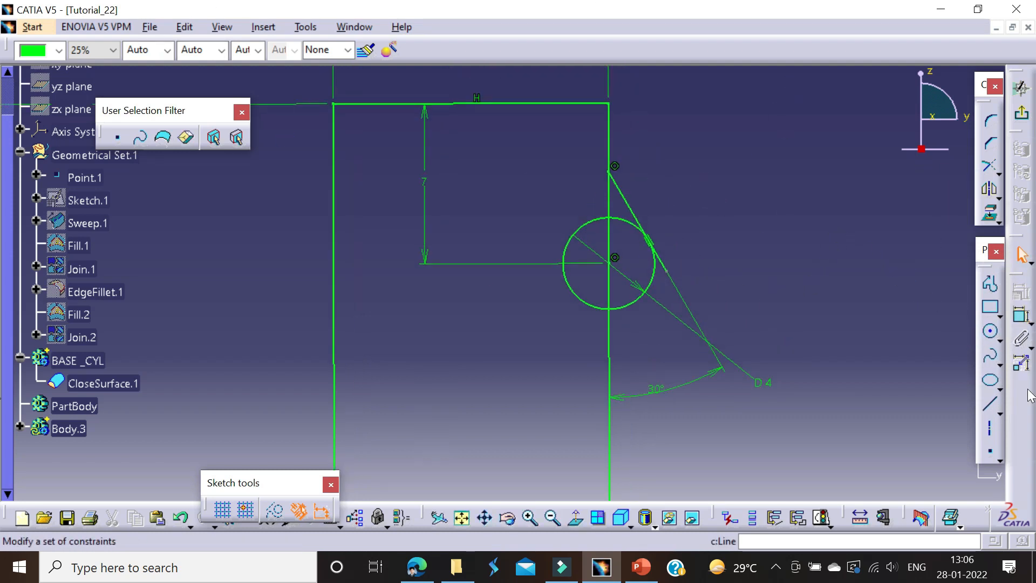
left_click(998, 190)
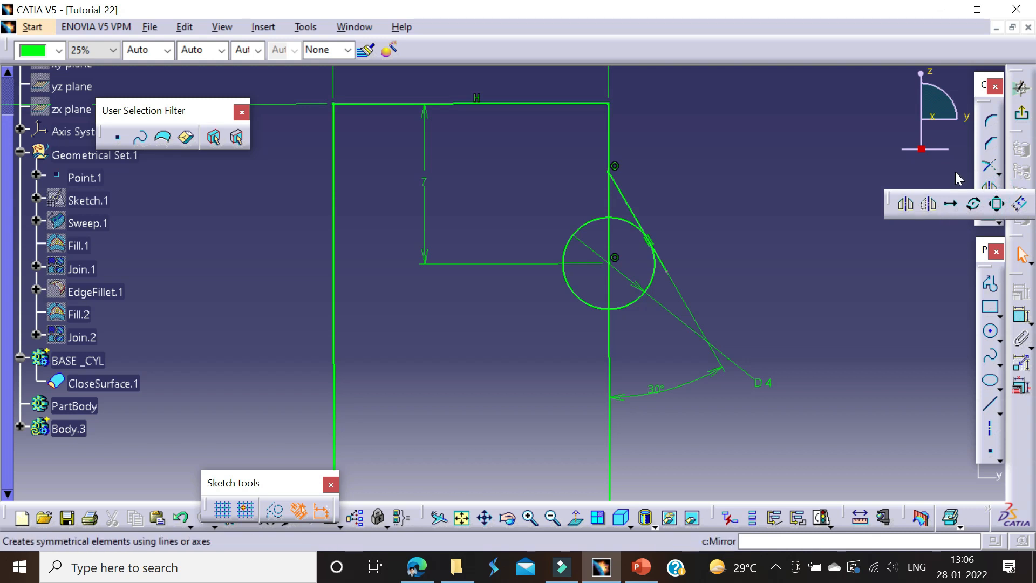
left_click(996, 171)
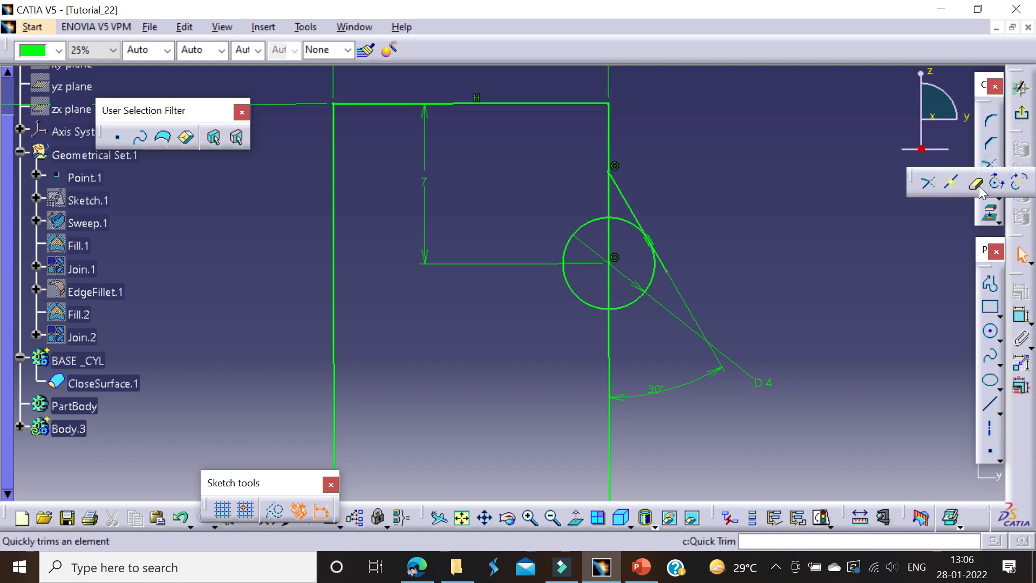
left_click(971, 180)
left_click(584, 304)
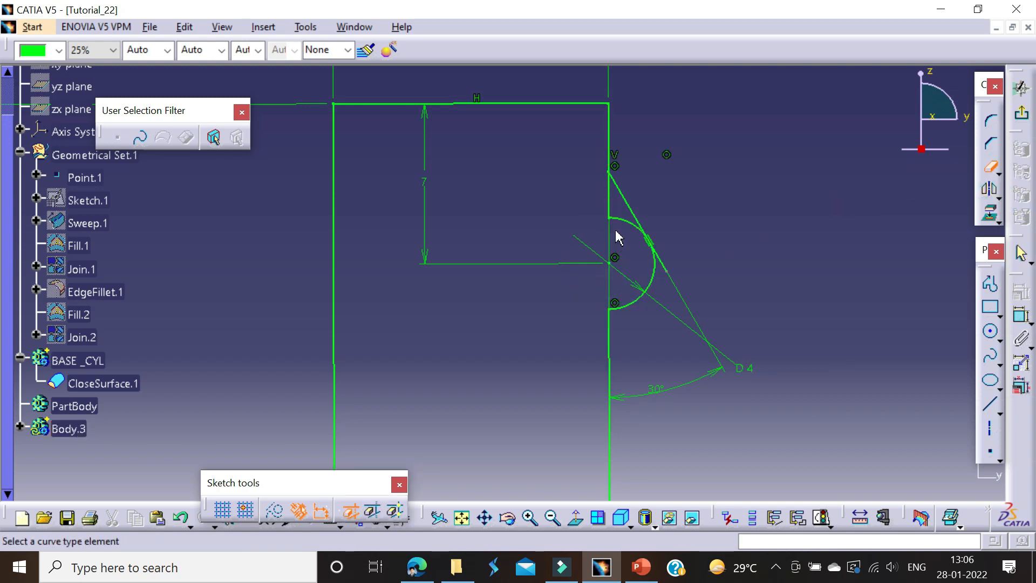
left_click(631, 227)
left_click(672, 270)
key("Escape")
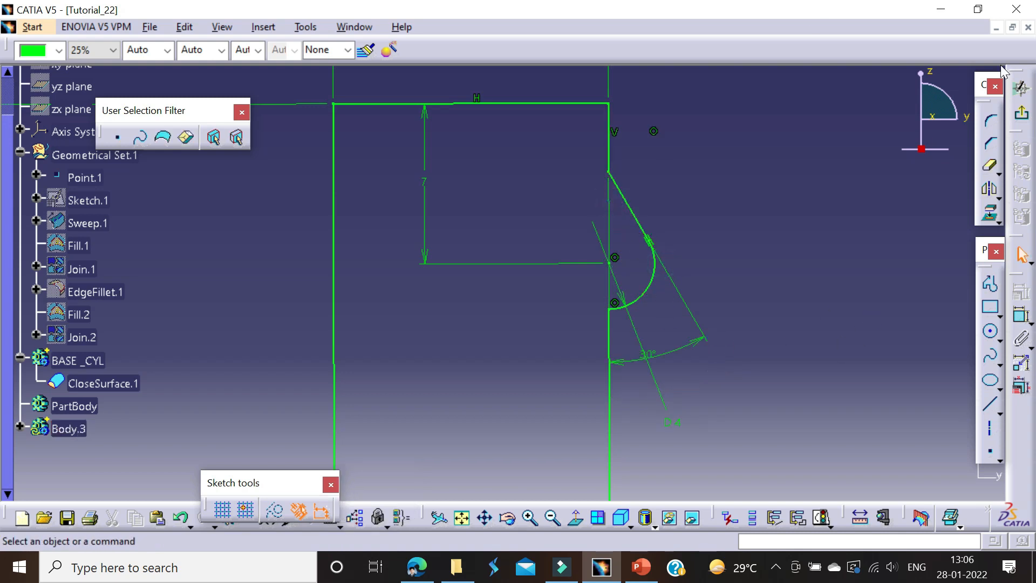
Step: Round the corner between the bead's lower arc and the outer vertical line with a 2 mm radius
left_click(988, 125)
left_click(607, 338)
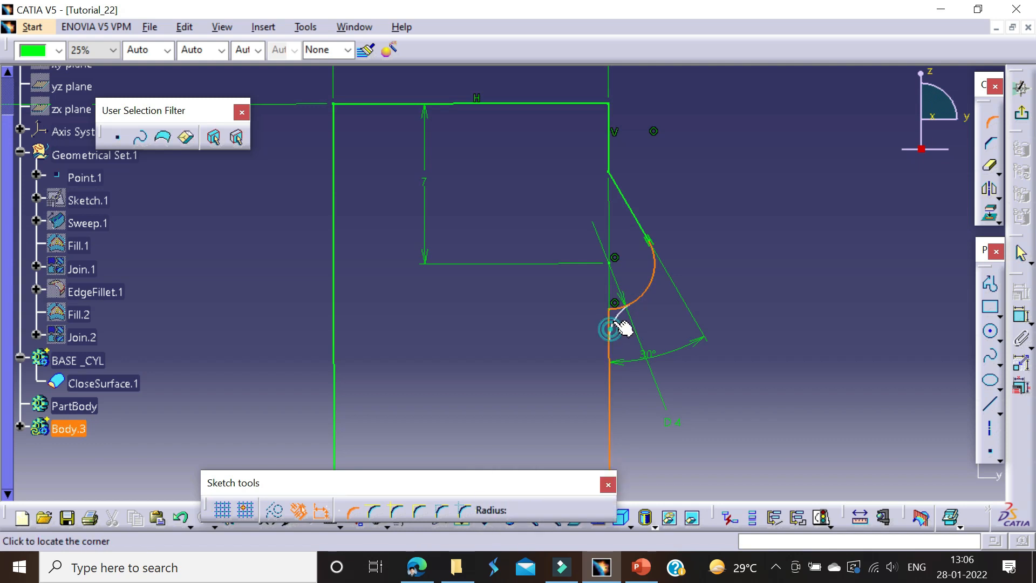
left_click(620, 327)
double_click(628, 328)
type("2mm")
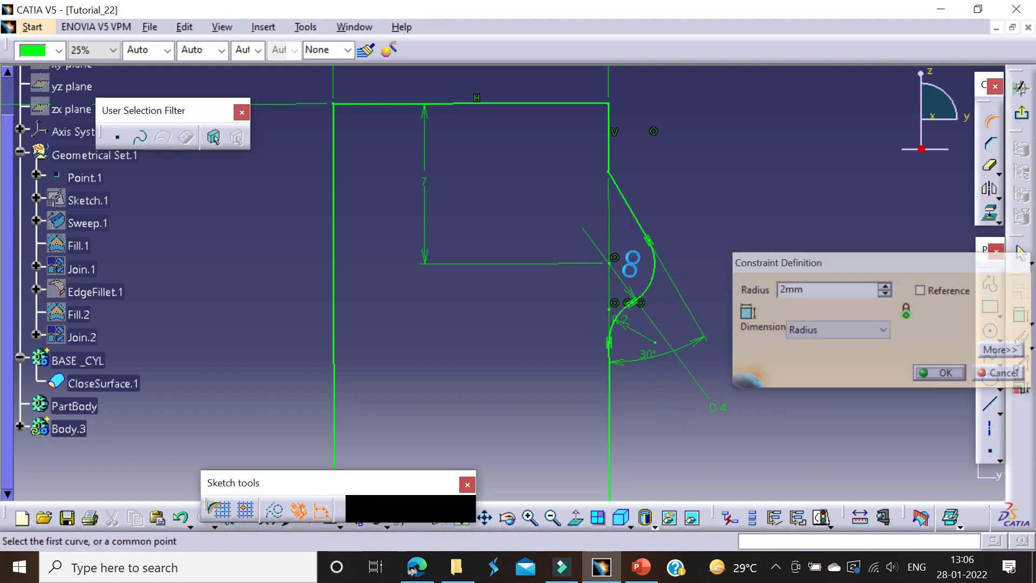
key("Return")
Step: Round the corner between the upper vertical segment and the sloped line with a 2 mm radius
left_click(615, 165)
left_click(638, 176)
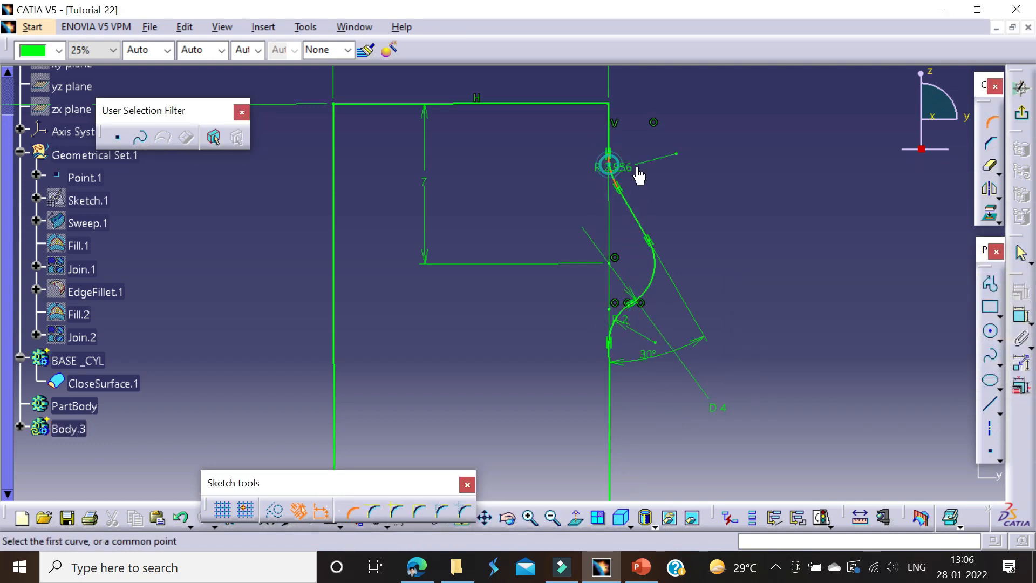
double_click(624, 164)
type("2")
key("Return")
Step: Examine the whole pipe profile and compare it with Detail B in the PDF drawing
mouse_move(712, 199)
middle_mouse_down()
mouse_move(708, 220)
mouse_move(650, 281)
mouse_move(673, 191)
middle_mouse_up()
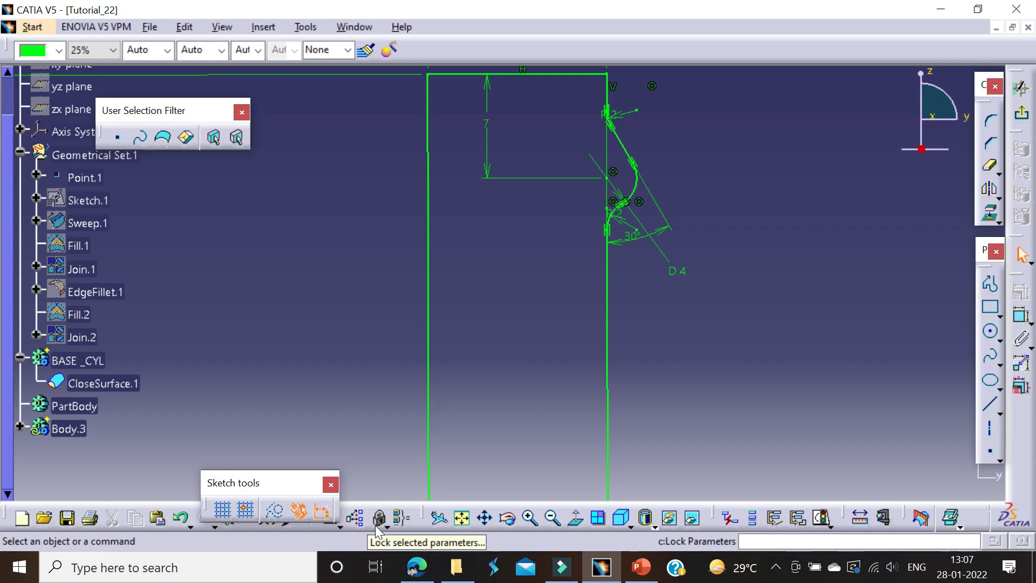
middle_click_drag(499, 497, 506, 524)
mouse_move(682, 327)
middle_mouse_down()
mouse_move(654, 393)
mouse_move(689, 322)
middle_mouse_up()
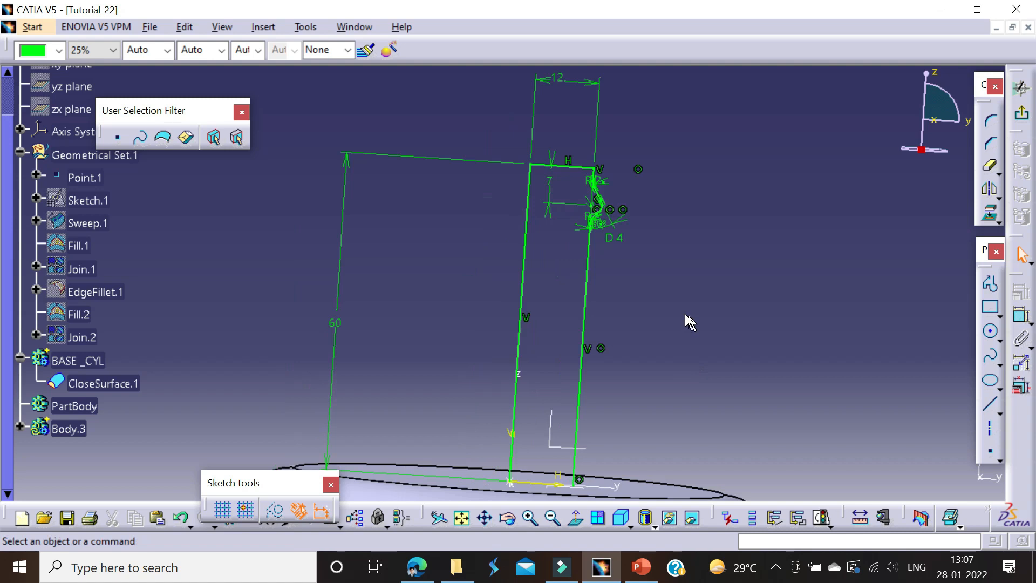
left_click(461, 518)
mouse_move(457, 294)
middle_mouse_down()
mouse_move(536, 327)
mouse_move(494, 322)
mouse_move(561, 282)
mouse_move(507, 350)
mouse_move(468, 266)
mouse_move(423, 292)
middle_mouse_up()
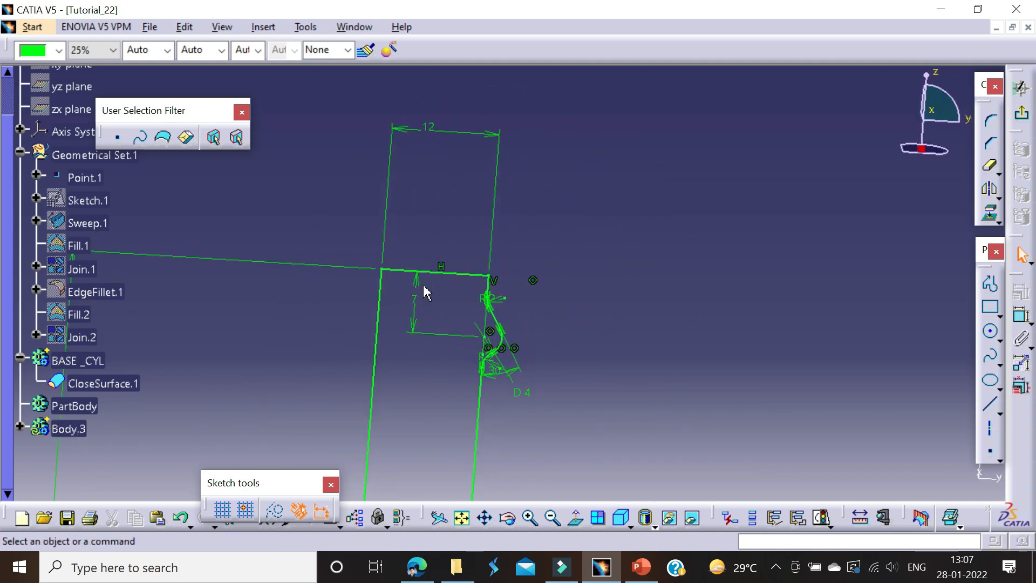
key("alt+Tab")
scroll(533, 295, "up", 3)
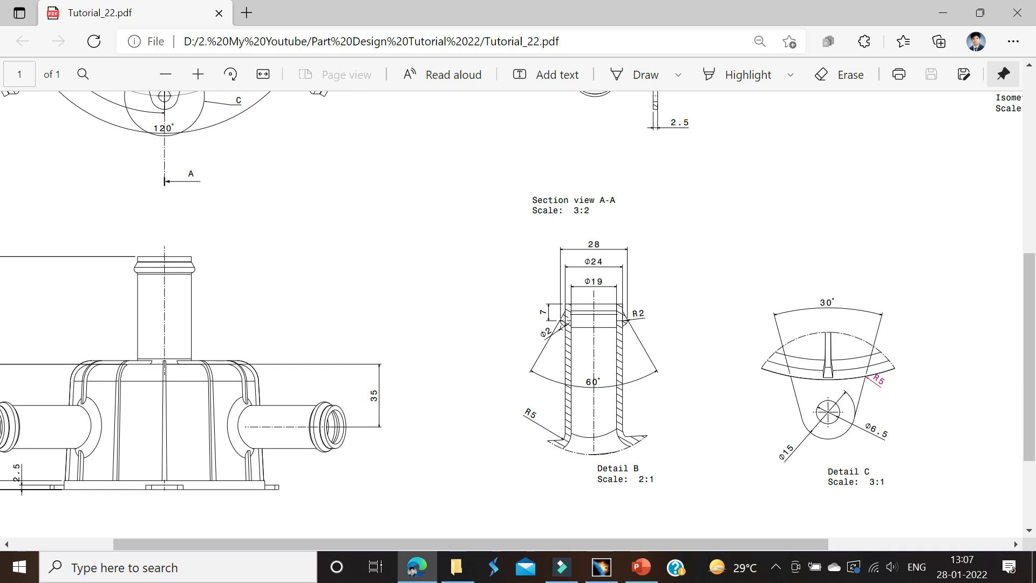
key("alt+Tab")
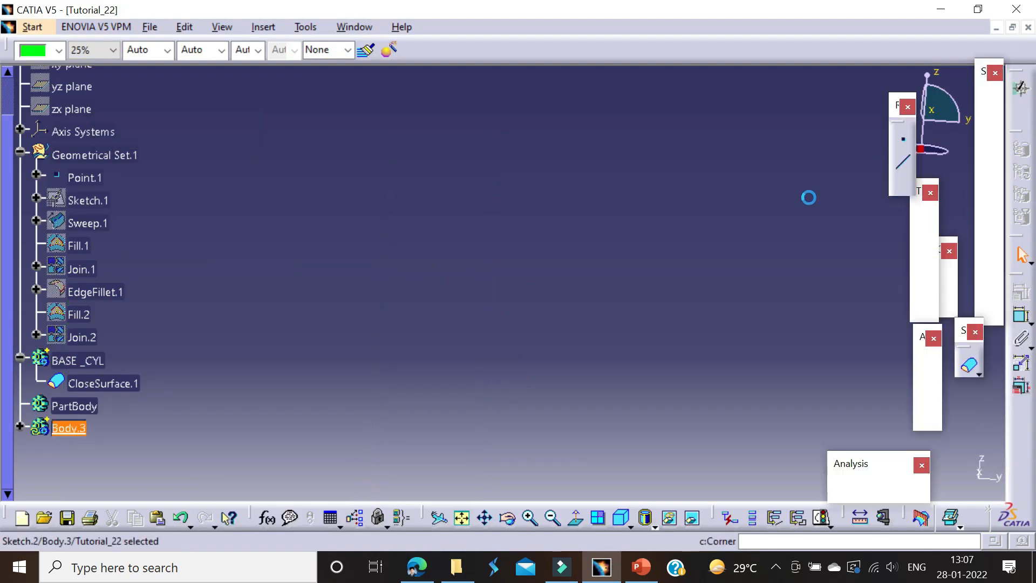
Step: Reopen the pipe sketch and close the profile with a horizontal line from the origin to the outer vertical line's lower end
left_click(73, 427)
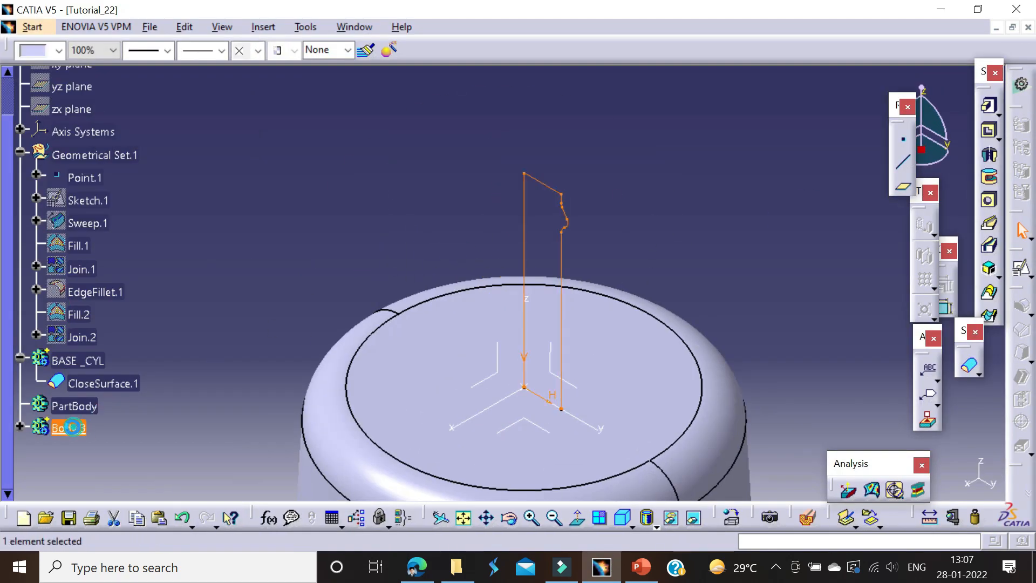
right_click(72, 427)
left_click(150, 209)
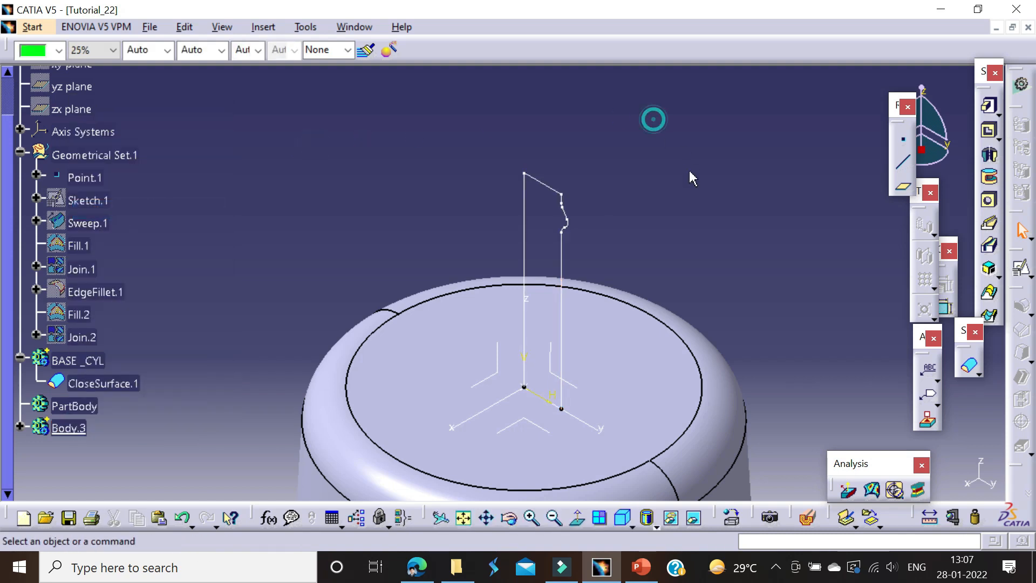
double_click(559, 267)
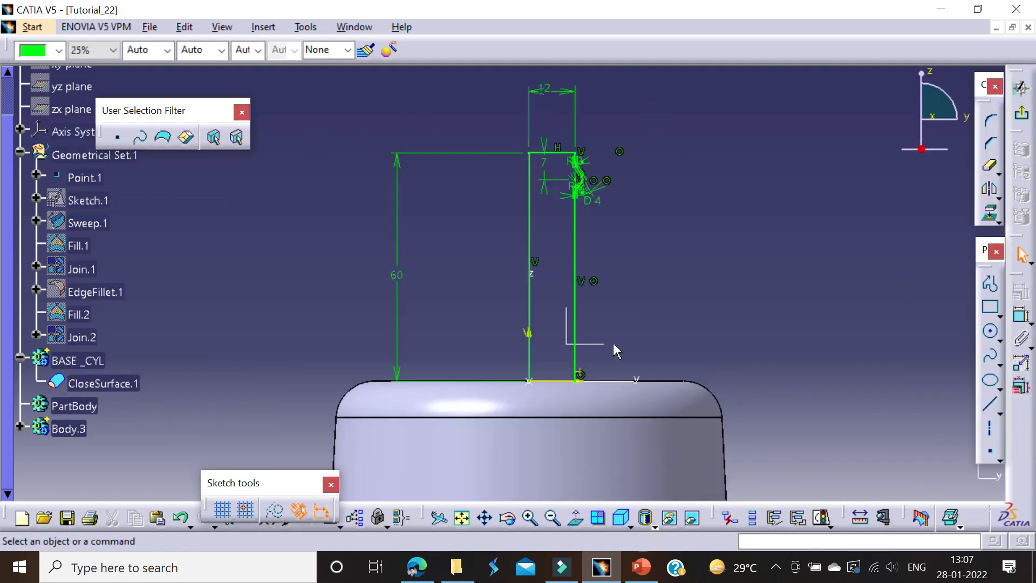
left_click(994, 291)
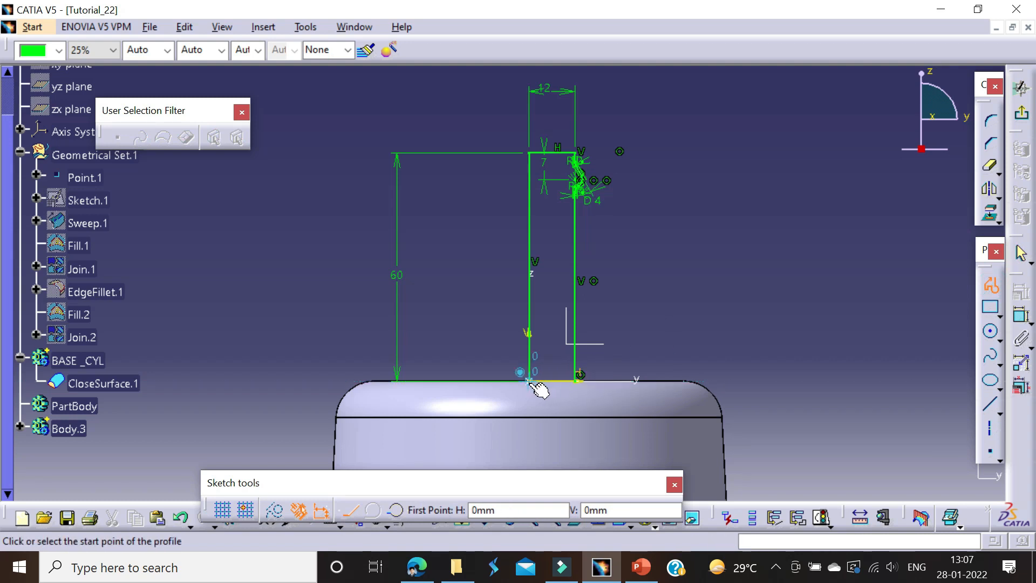
left_click(578, 379)
key("Escape")
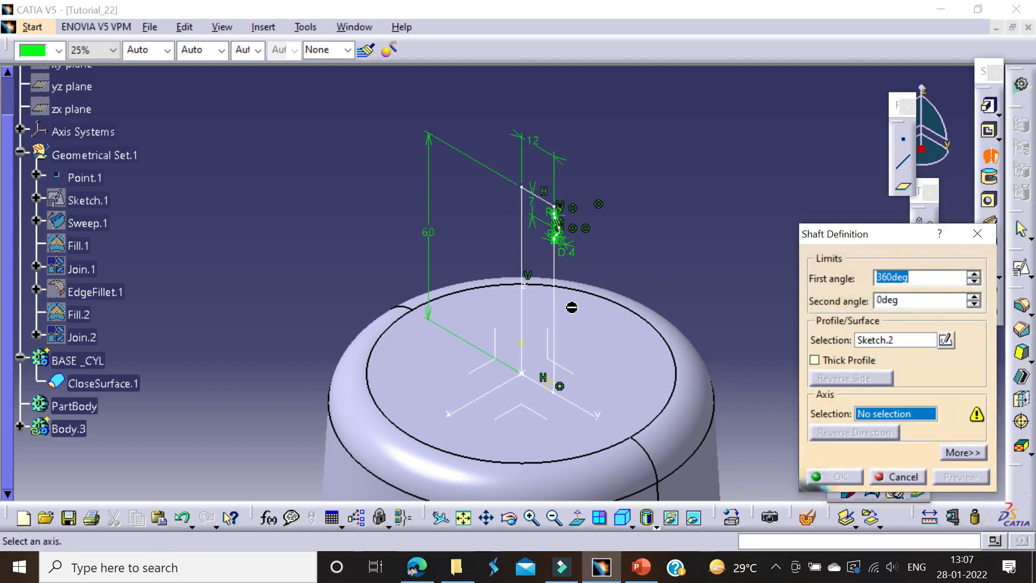
Step: Create a 360° Shaft from the closed pipe profile about its inner vertical line
left_click(521, 249)
left_click(836, 476)
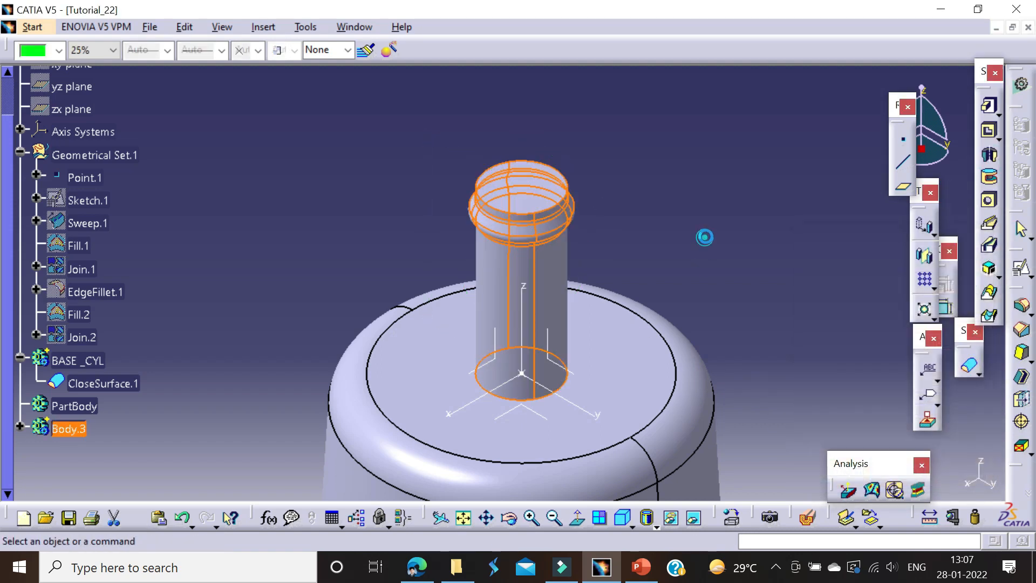
Step: Insert a new body after the revolved pipe's body
right_click(77, 429)
left_click(310, 361)
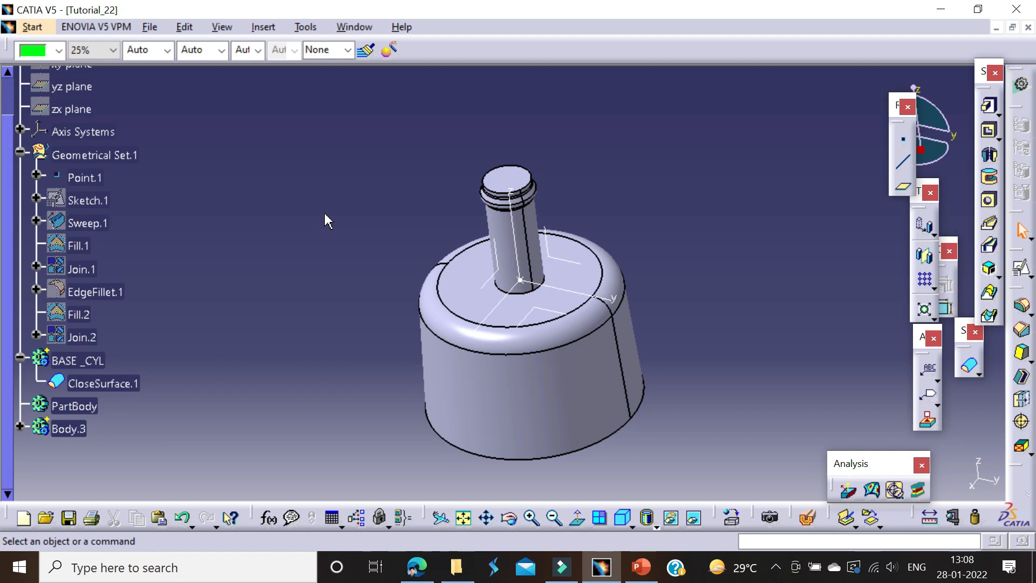
left_click(1021, 268)
key("Escape")
key("alt+i")
key("g")
left_click(632, 317)
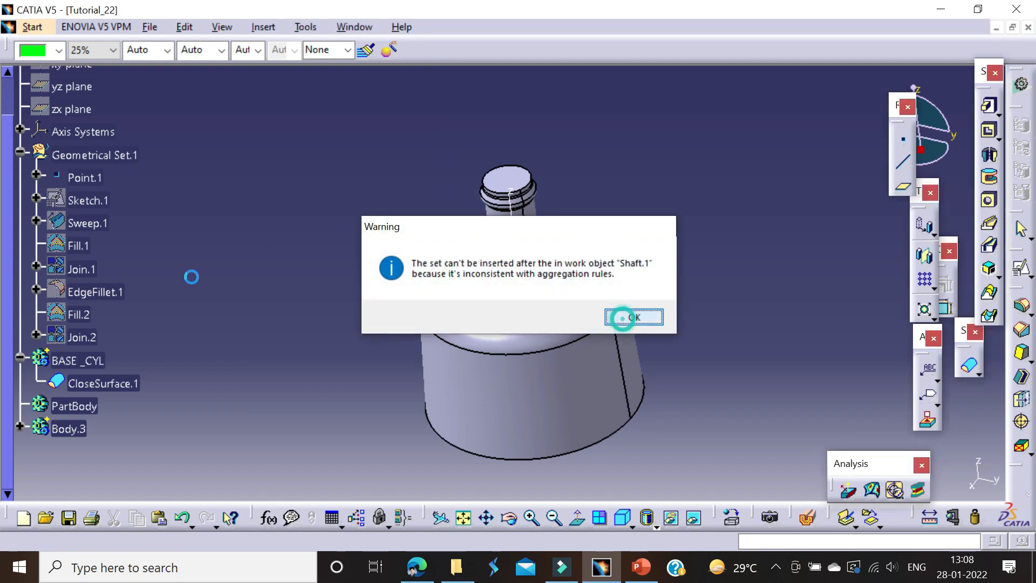
Step: Start a positioned sketch on the axis system's XY plane in the new body
left_click(1020, 270)
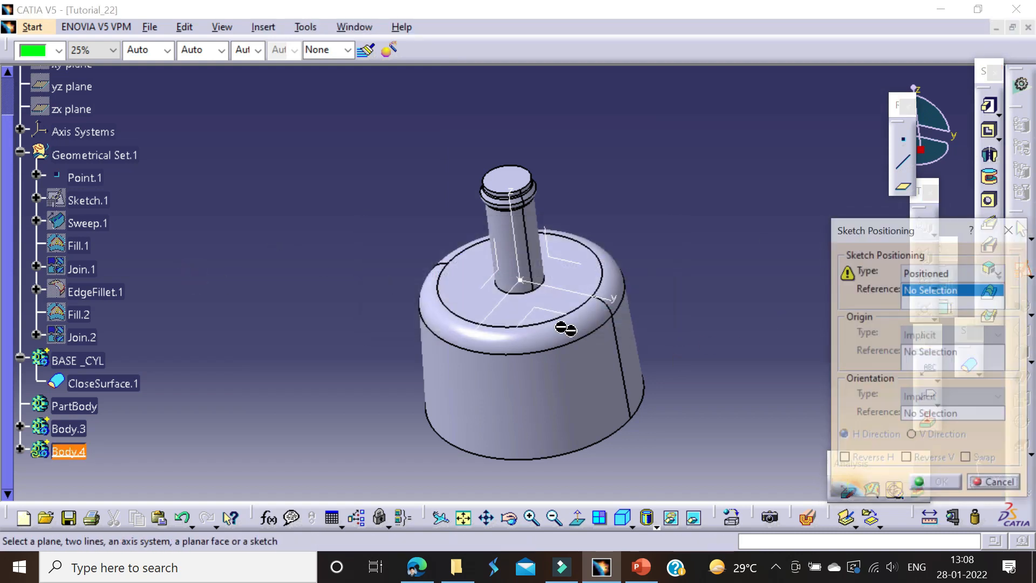
left_click(558, 319)
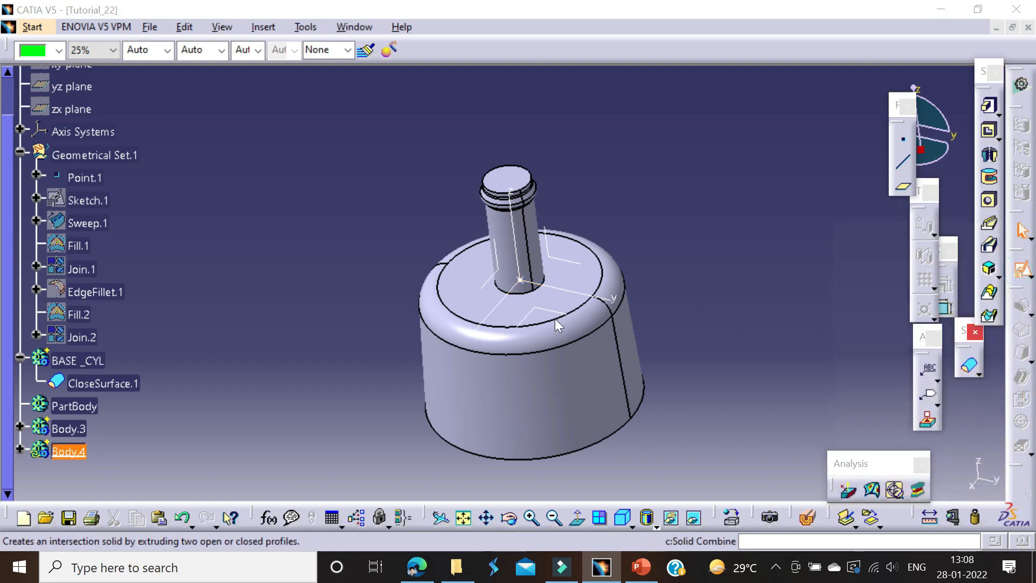
left_click(1020, 269)
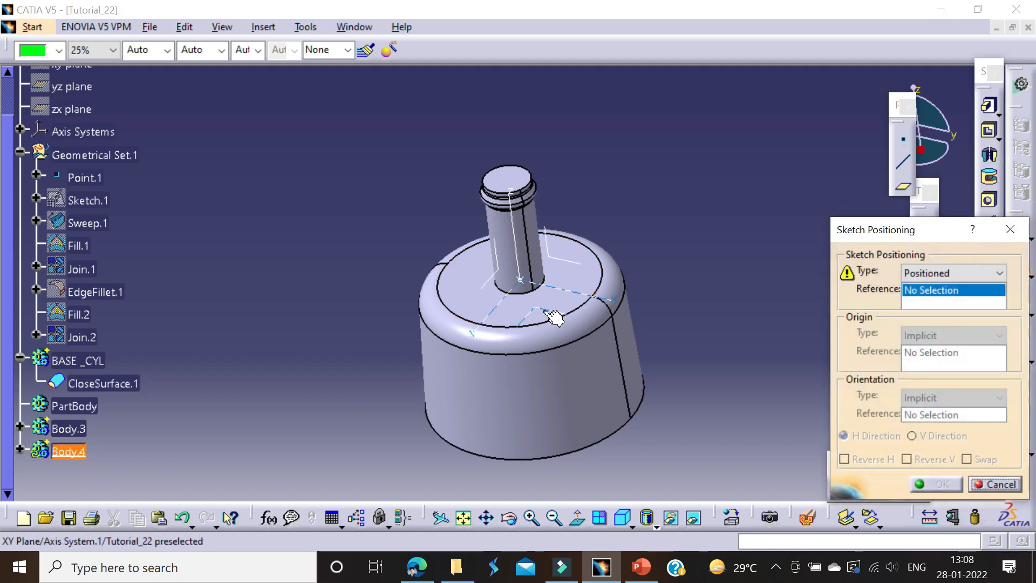
left_click(553, 318)
left_click(936, 484)
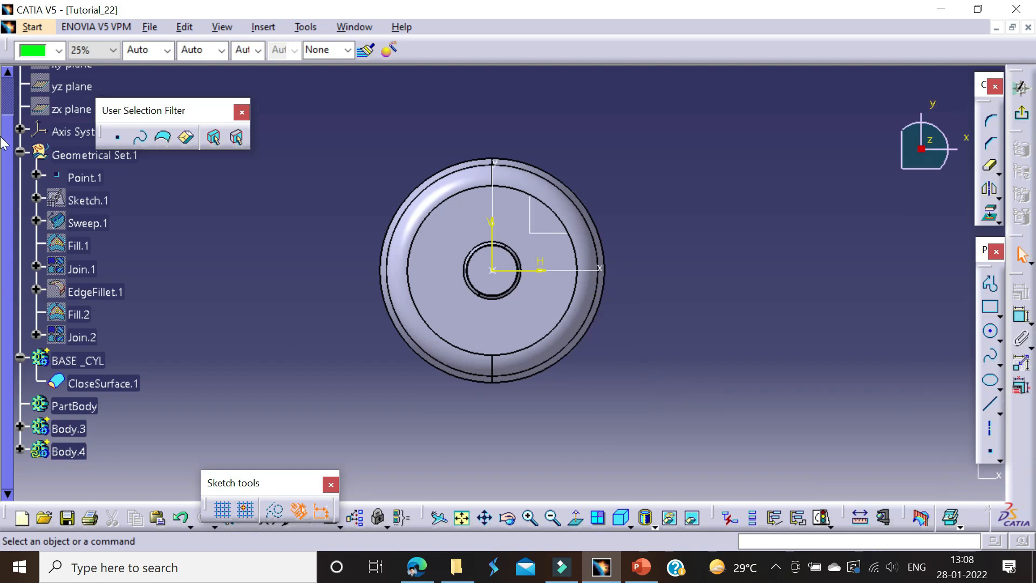
Step: Sketch a vertical line about 72 mm long from the origin past the base cylinder's outer edge, and leave the sketch
middle_click_drag(729, 359, 784, 387)
left_click(990, 283)
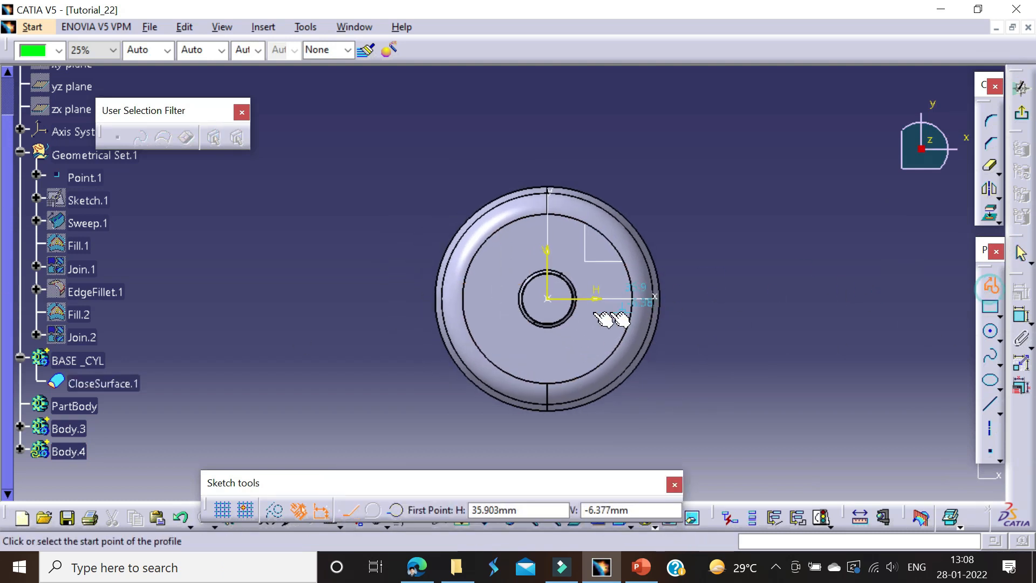
left_click(548, 299)
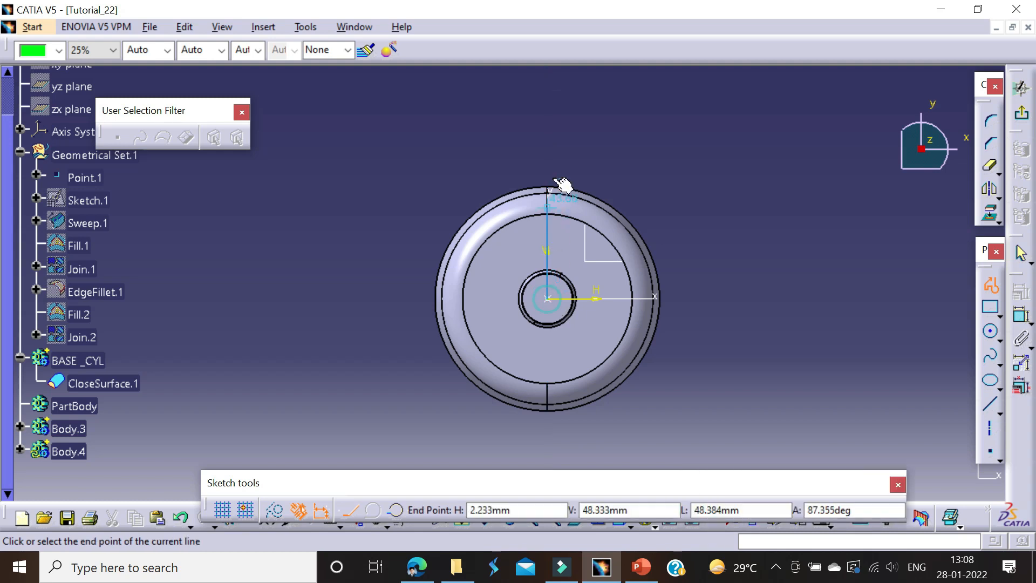
double_click(547, 149)
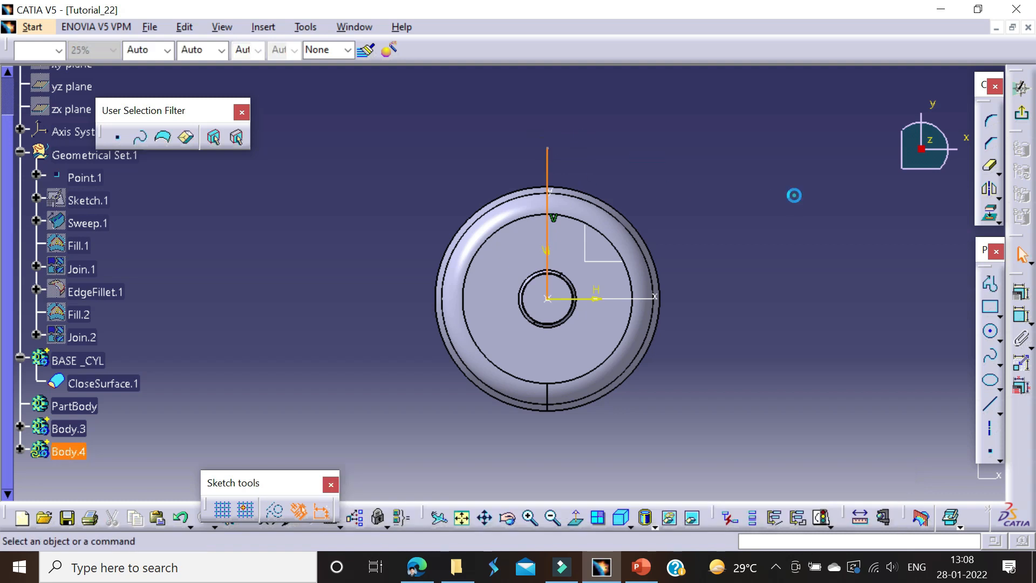
left_click(1021, 113)
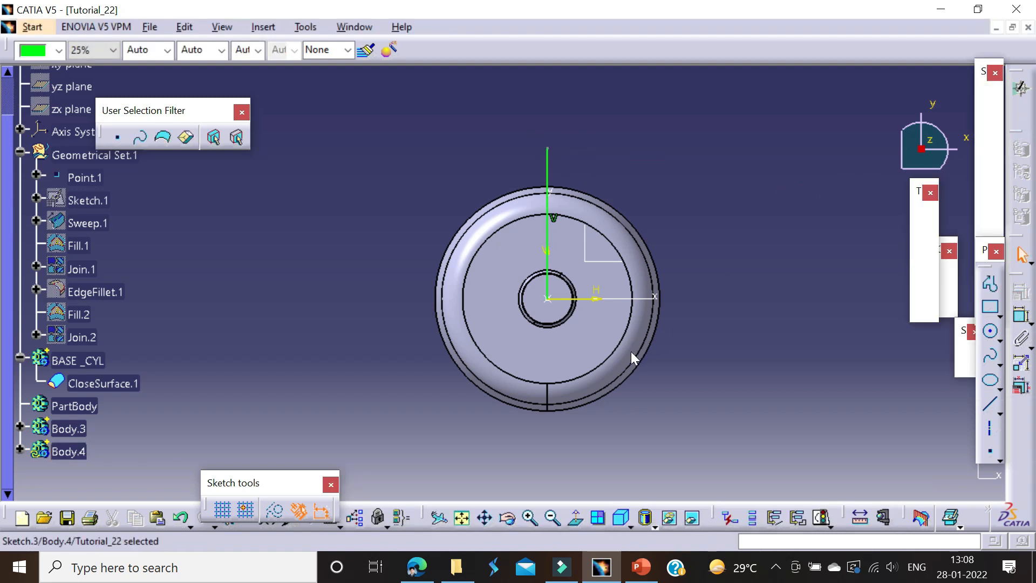
left_click(701, 238)
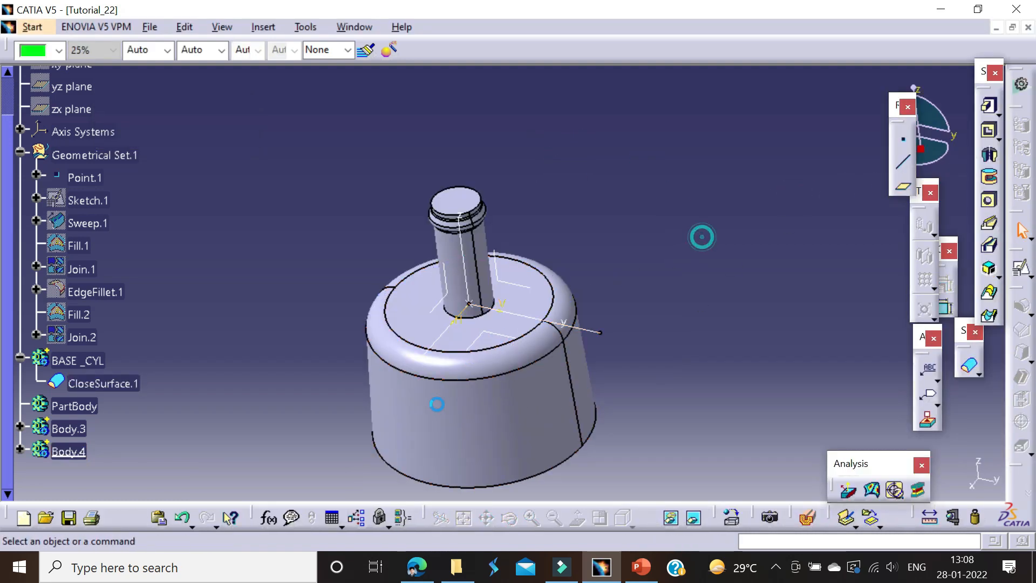
Step: Rename the new body as RIBS
left_click(435, 402)
middle_click_drag(474, 437, 563, 370)
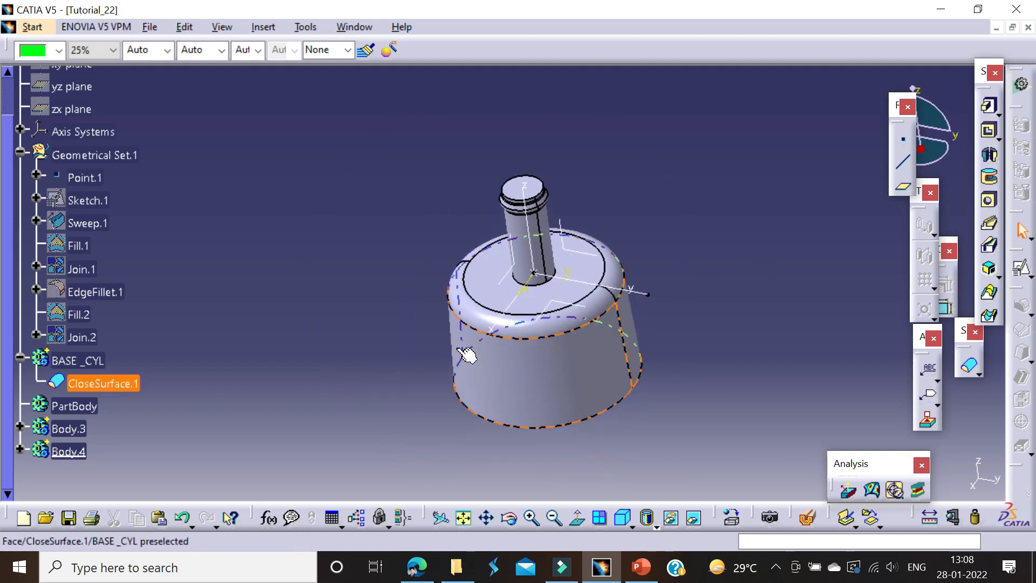
left_click(79, 452)
key("alt+Return")
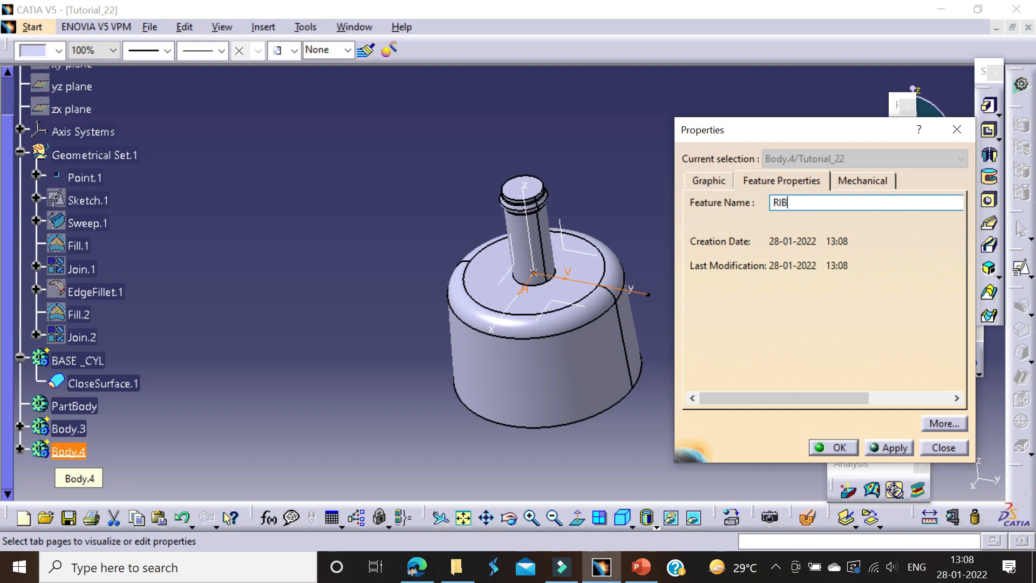
key("Return")
left_click(655, 240)
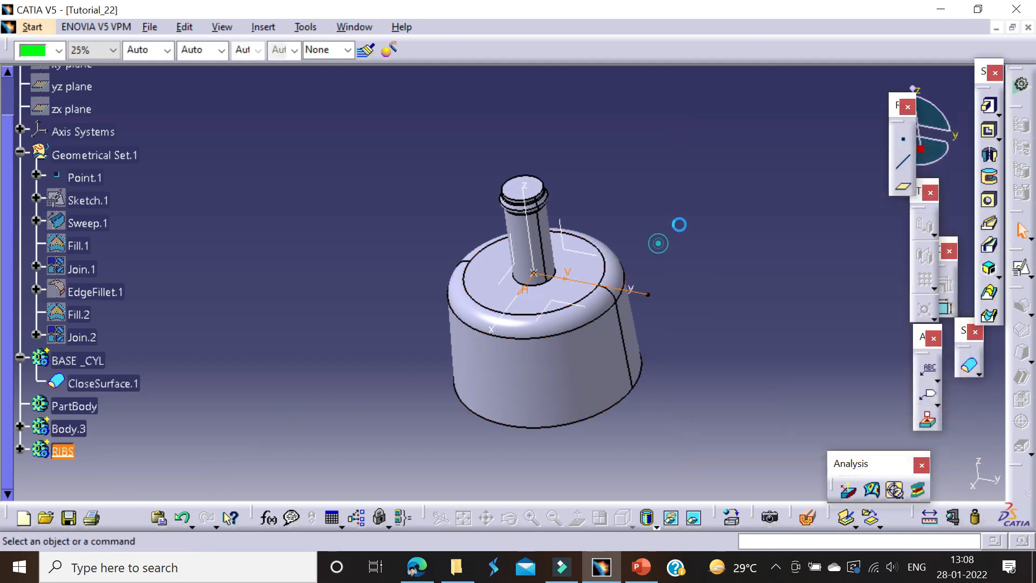
Step: Begin a Pad from the open line sketch with the Thick option enabled
left_click(989, 105)
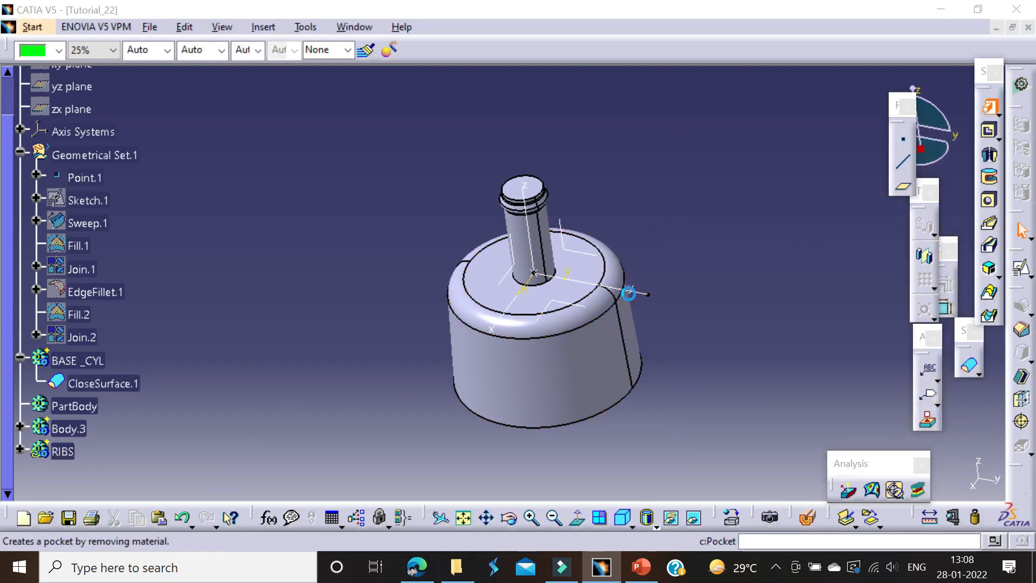
left_click(628, 293)
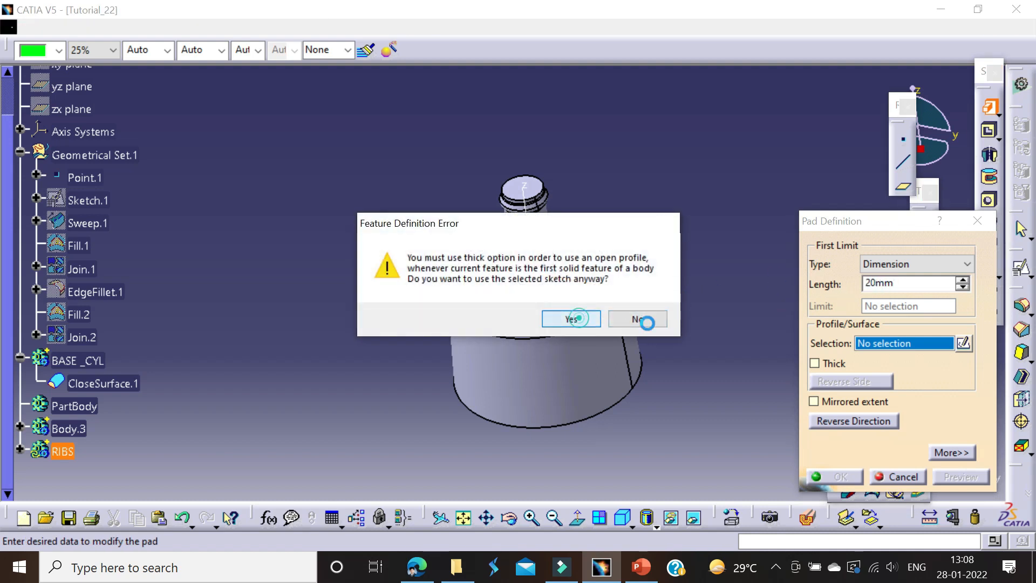
left_click(570, 319)
left_click(814, 363)
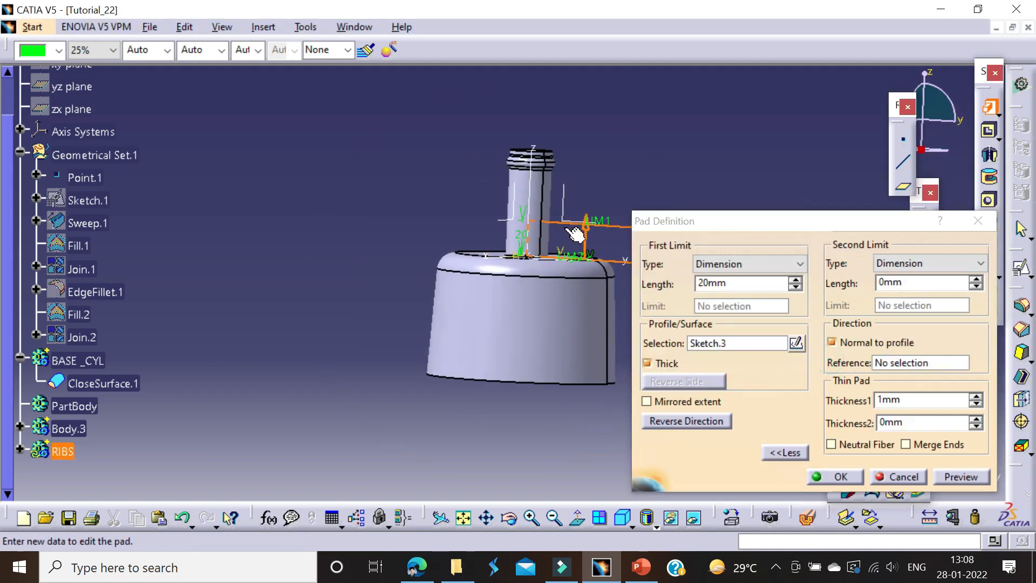
Step: Set the pad's first limit to 2 mm, and stretch it down to -83 mm past the base cylinder's underside
left_click(723, 282)
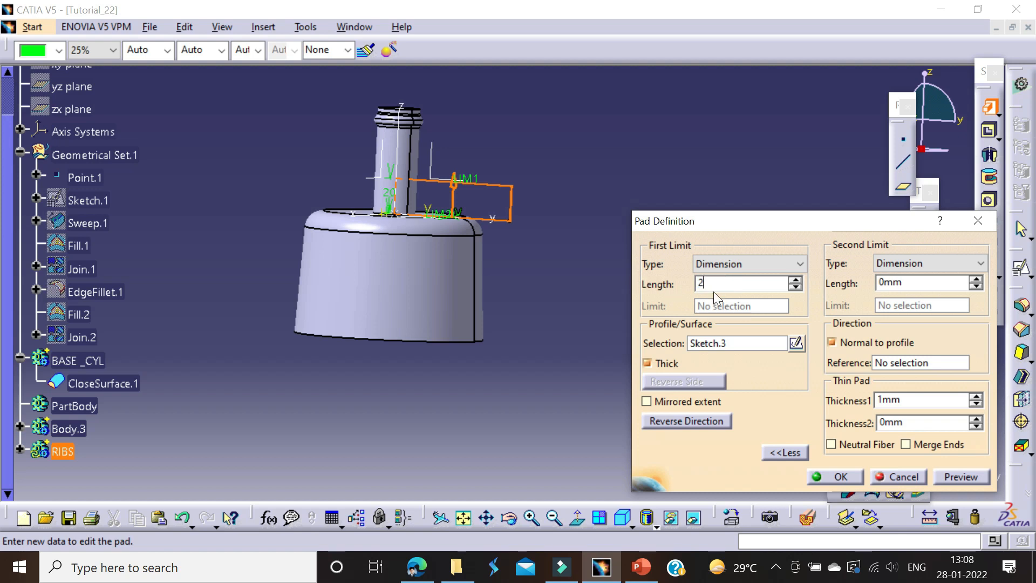
left_click(612, 229)
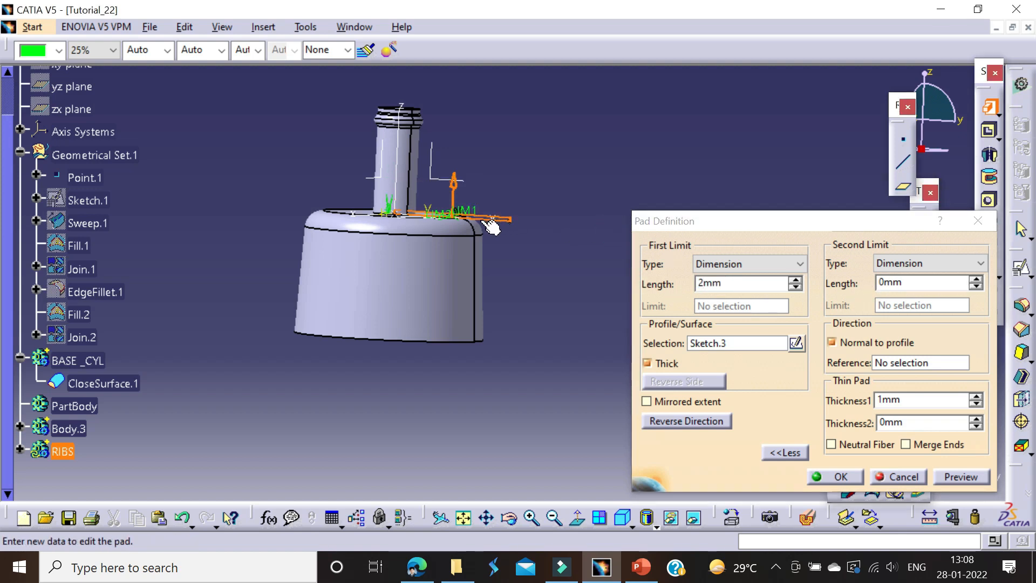
left_click_drag(474, 217, 468, 281)
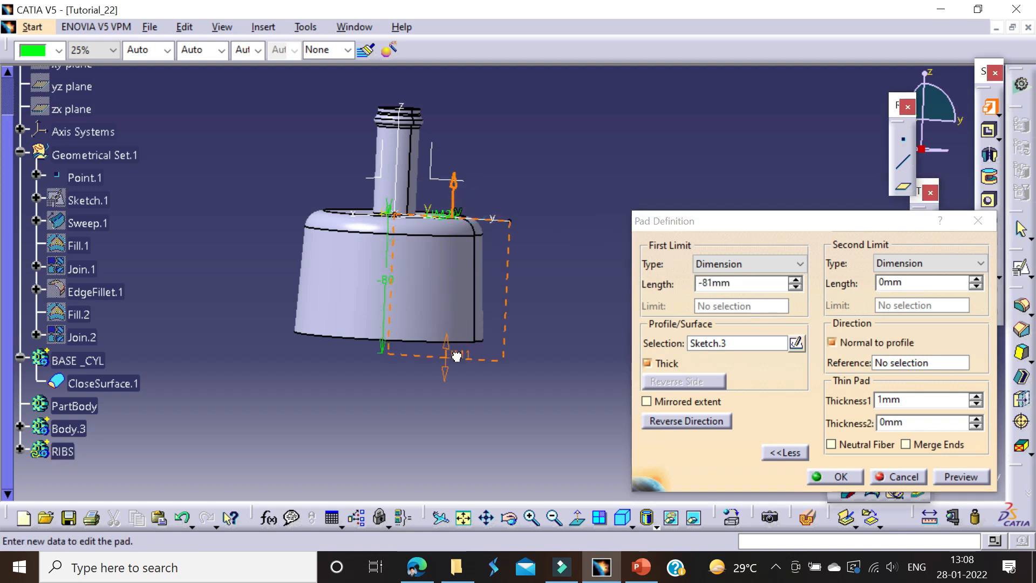
middle_click_drag(541, 297, 543, 147)
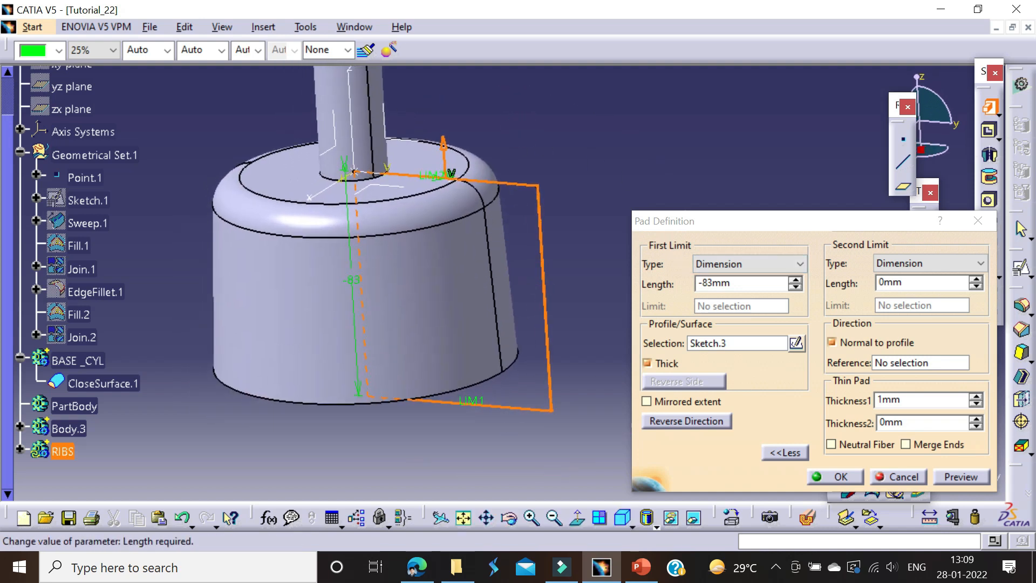
Step: Reverse the pad's direction and set its first limit length to 100 mm
left_click(692, 420)
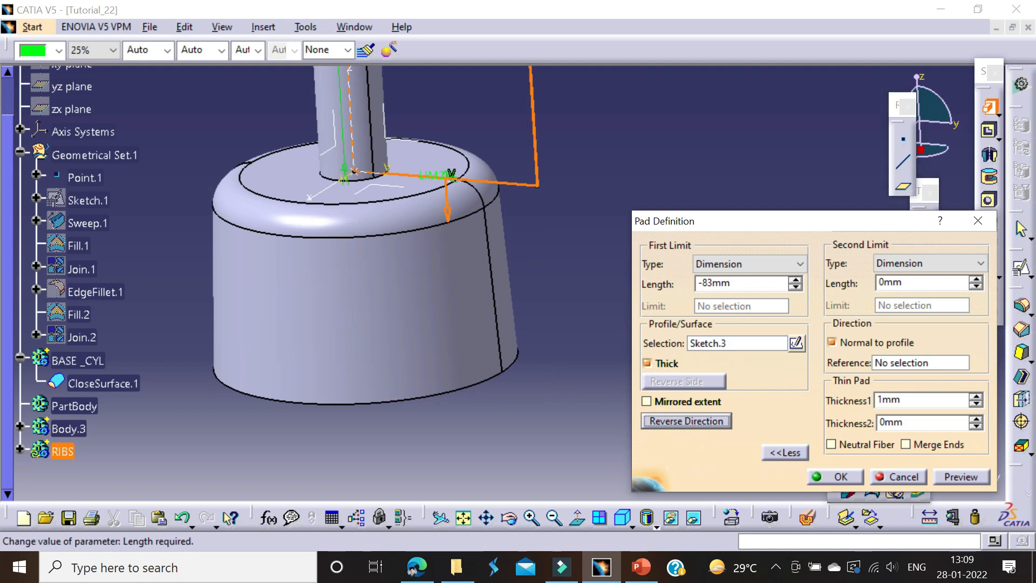
left_click(737, 286)
type("10")
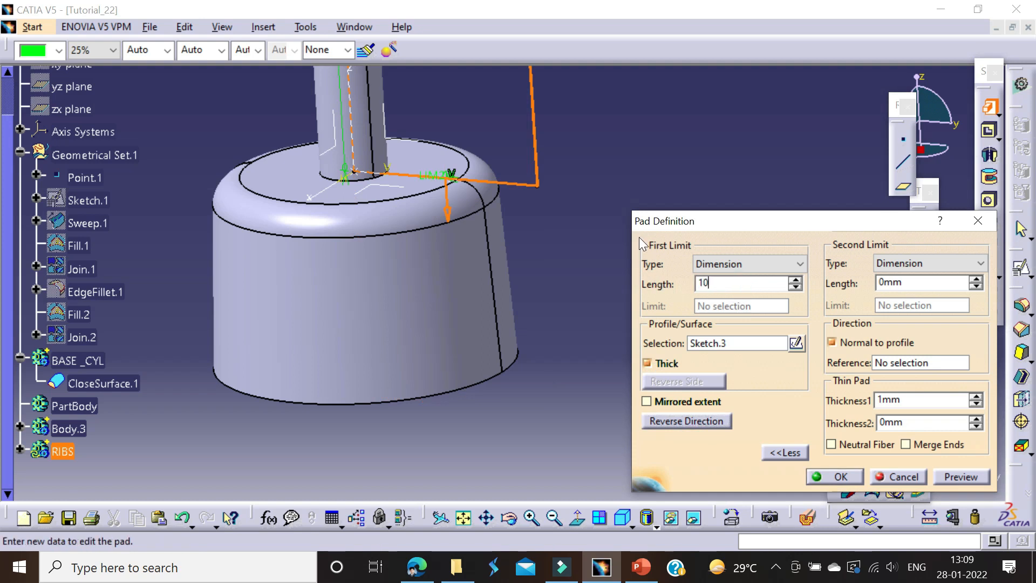
type("0")
left_click(640, 146)
Step: Set the pad's second limit to 2 mm and its thickness to 1.5 mm with Neutral Fiber, and create the pad
left_click(912, 283)
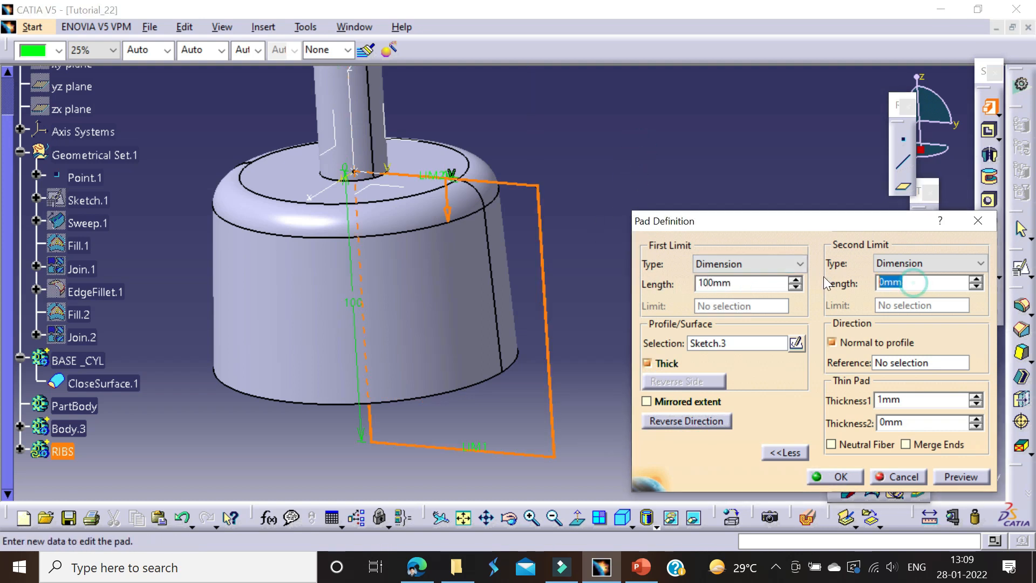
type("2")
left_click(636, 109)
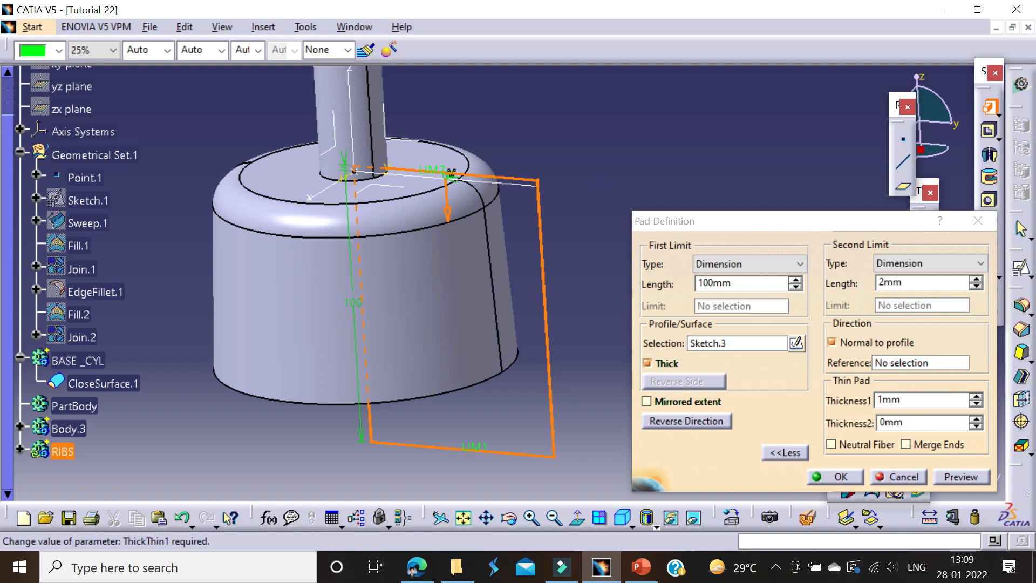
left_click(903, 399)
type("1.5")
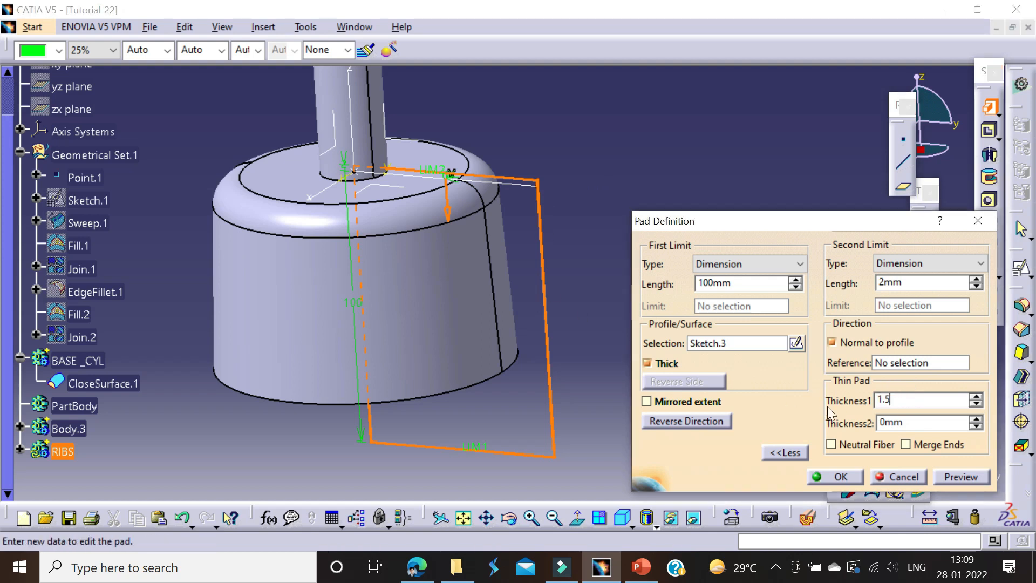
left_click(848, 442)
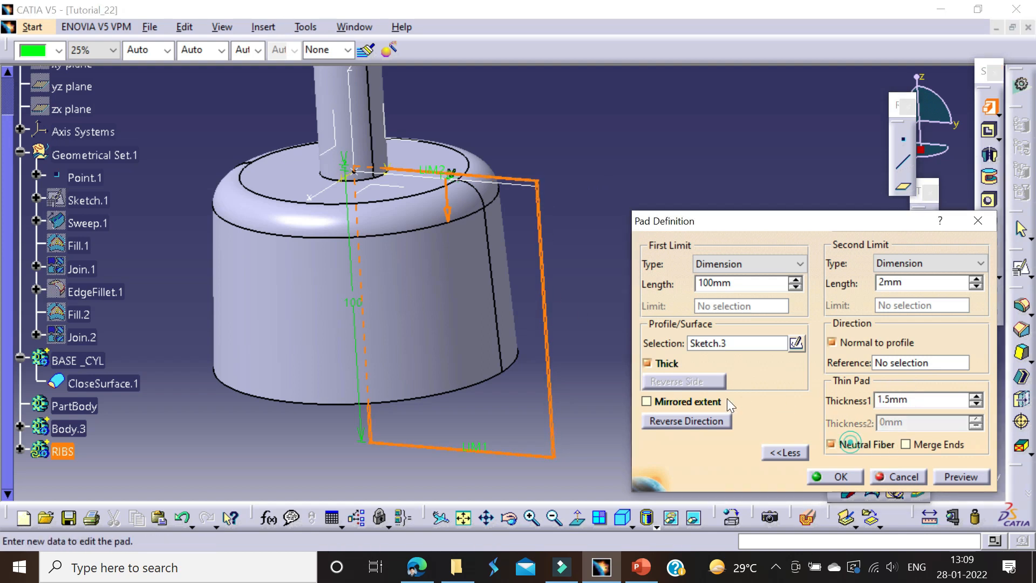
left_click(841, 476)
Step: Begin a Draft on both large side faces of the rib, with its narrow top face as the neutral element
middle_click_drag(508, 261, 600, 198)
left_click(1021, 353)
left_click(567, 297)
middle_click_drag(564, 293, 377, 330)
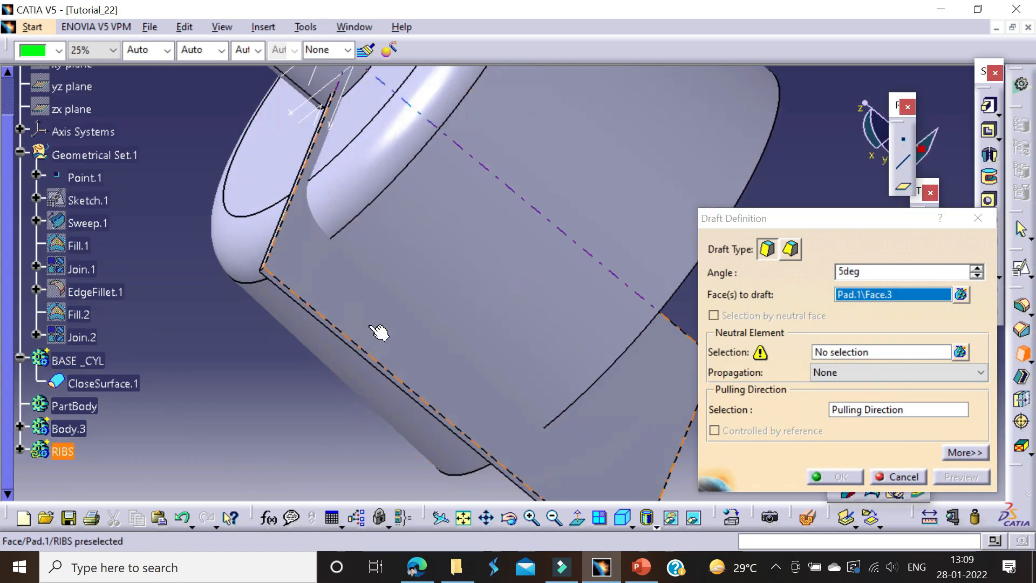
left_click(350, 301)
left_click(841, 352)
middle_click_drag(405, 262, 485, 134)
left_click(425, 267)
Step: Try to use a long edge of the rib's top face as the draft's pulling direction
left_click(845, 410)
middle_click_drag(419, 213, 471, 262)
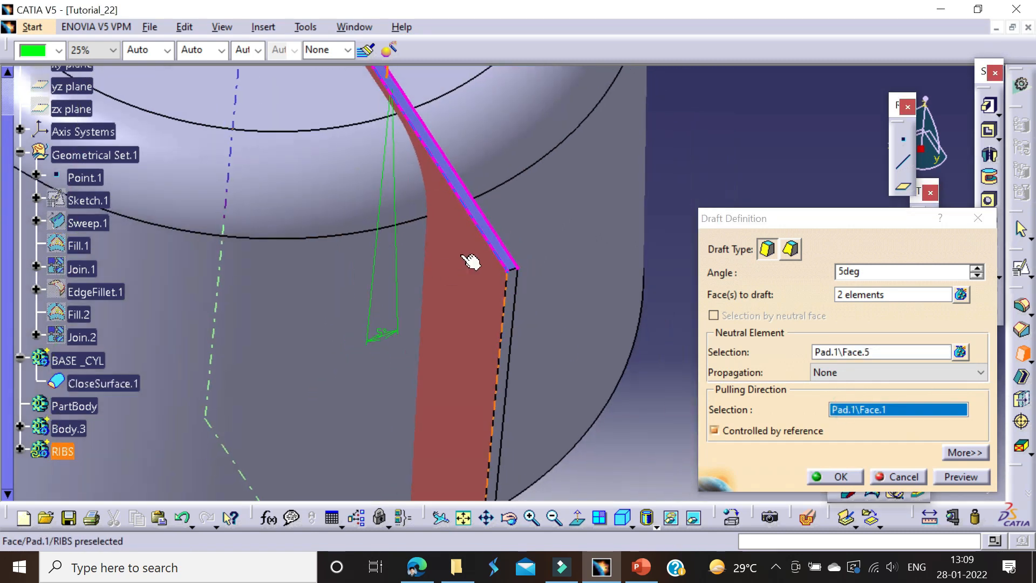
left_click(479, 218)
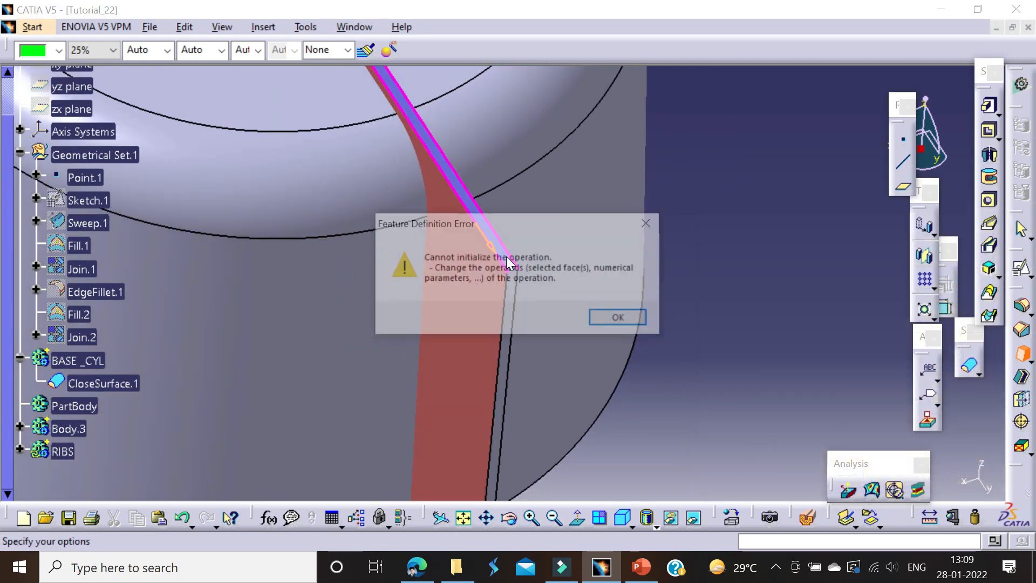
left_click(617, 317)
Step: Pick a face of the rib as the draft's pulling direction, set the angle to 0.5 deg, and create the draft
left_click(892, 414)
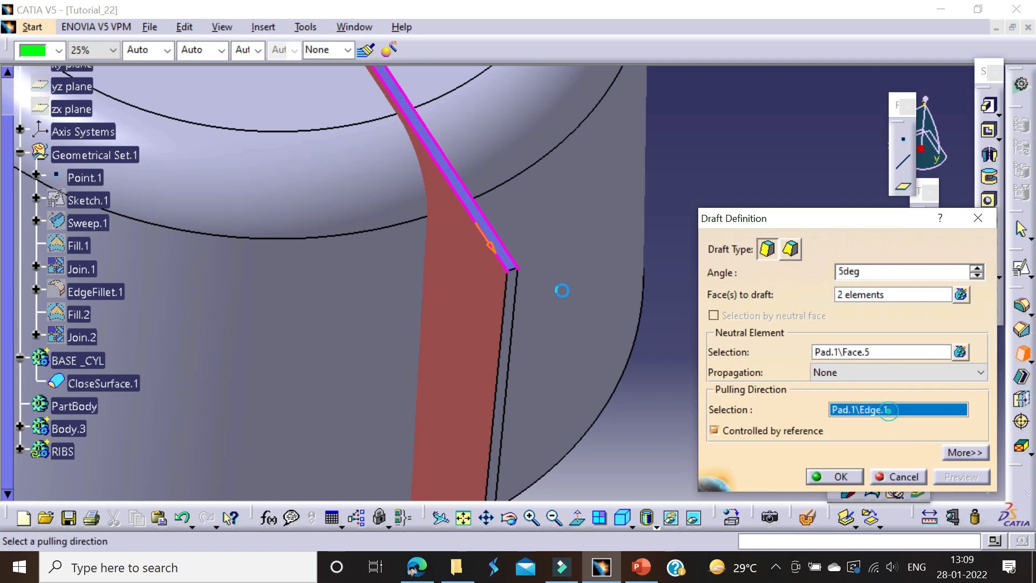
middle_click_drag(531, 280, 513, 162)
left_click(514, 237)
middle_click_drag(512, 240, 505, 372)
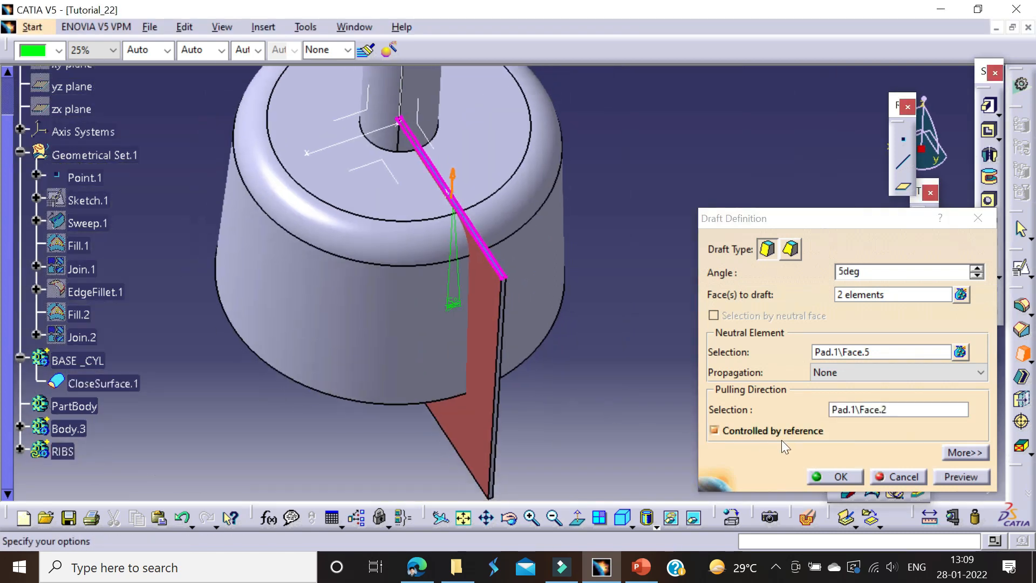
double_click(883, 267)
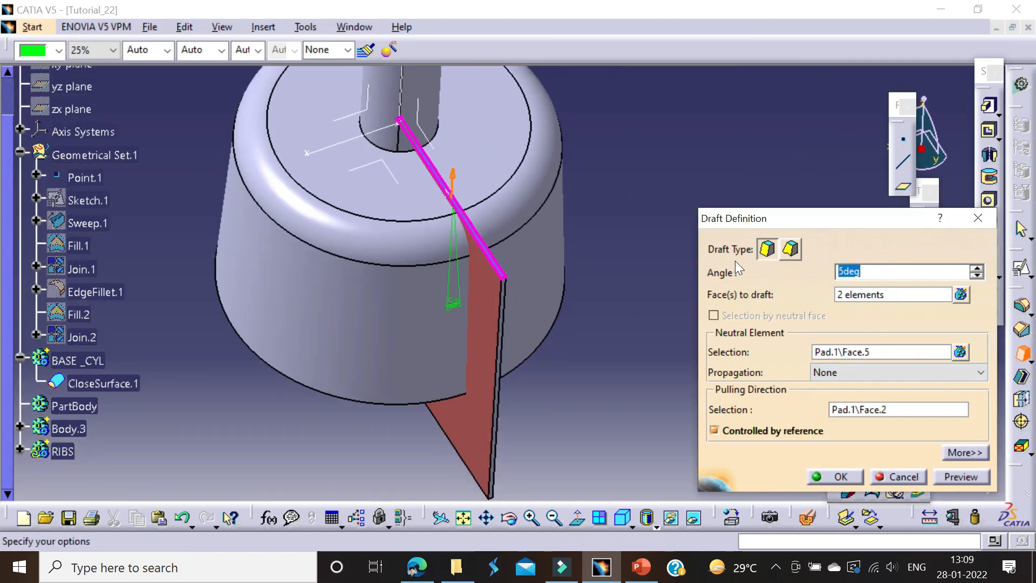
type("0.5")
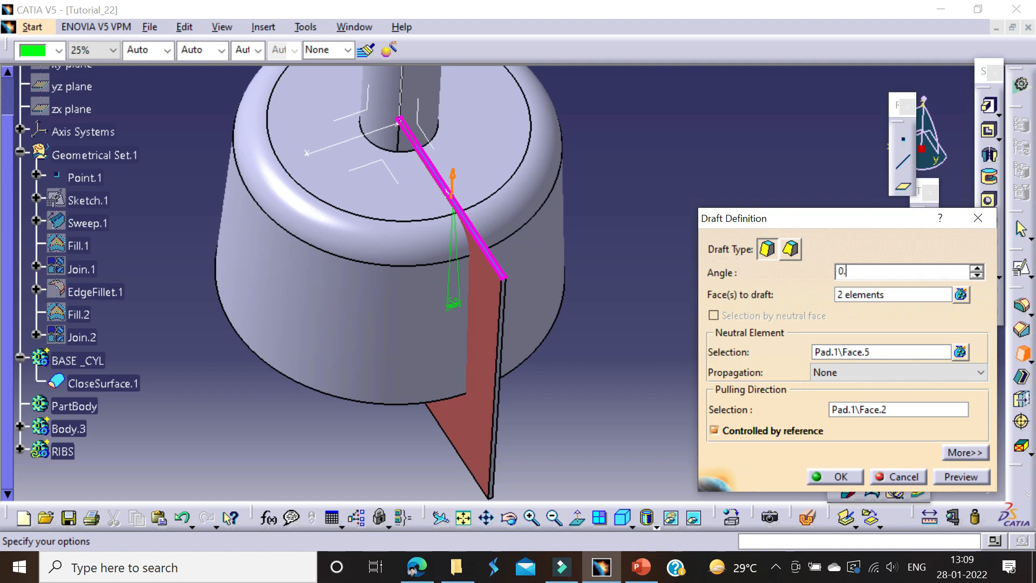
left_click(954, 478)
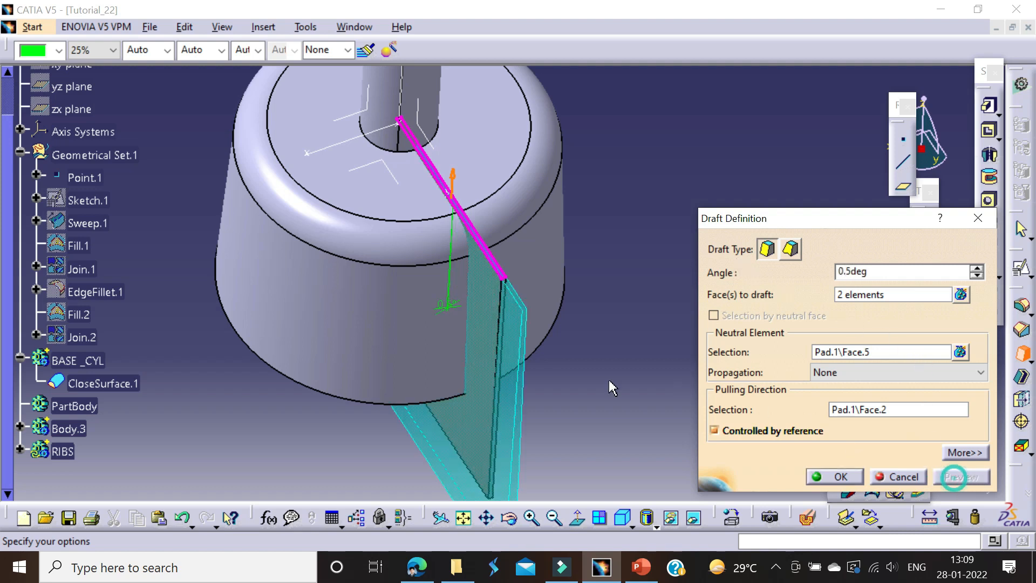
left_click(850, 481)
Step: Circular-pattern the drafted rib around the cylinder's axis as a complete crown with 12 instances
middle_click_drag(701, 388, 474, 329)
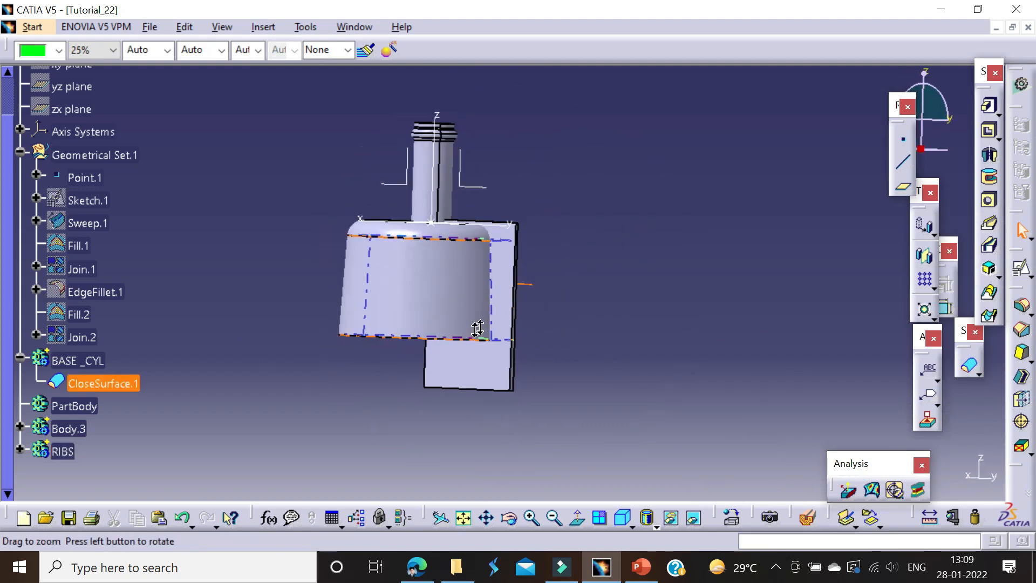
left_click(935, 287)
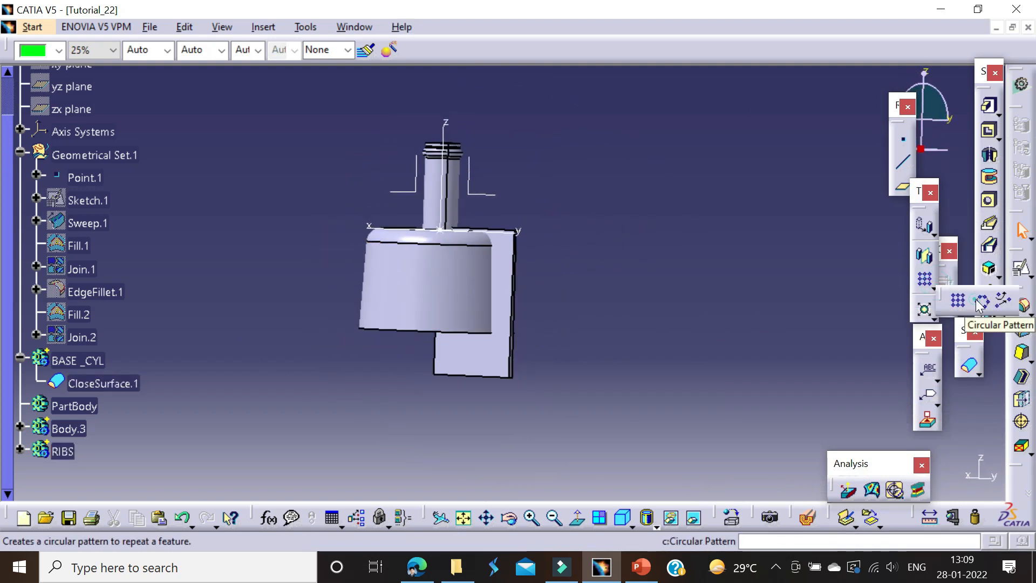
left_click(958, 300)
middle_click_drag(496, 366, 485, 232)
double_click(817, 265)
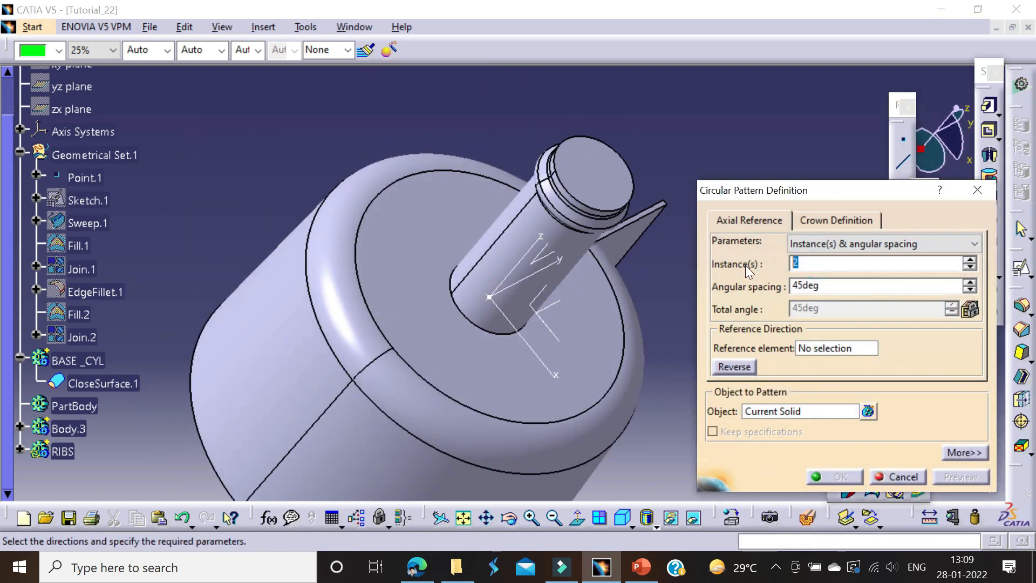
left_click(820, 238)
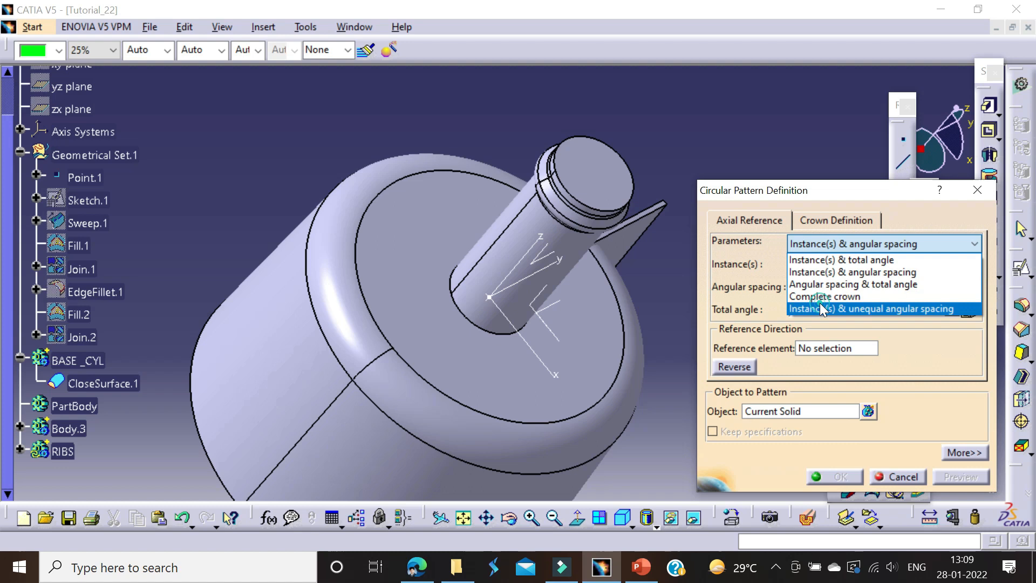
left_click(820, 294)
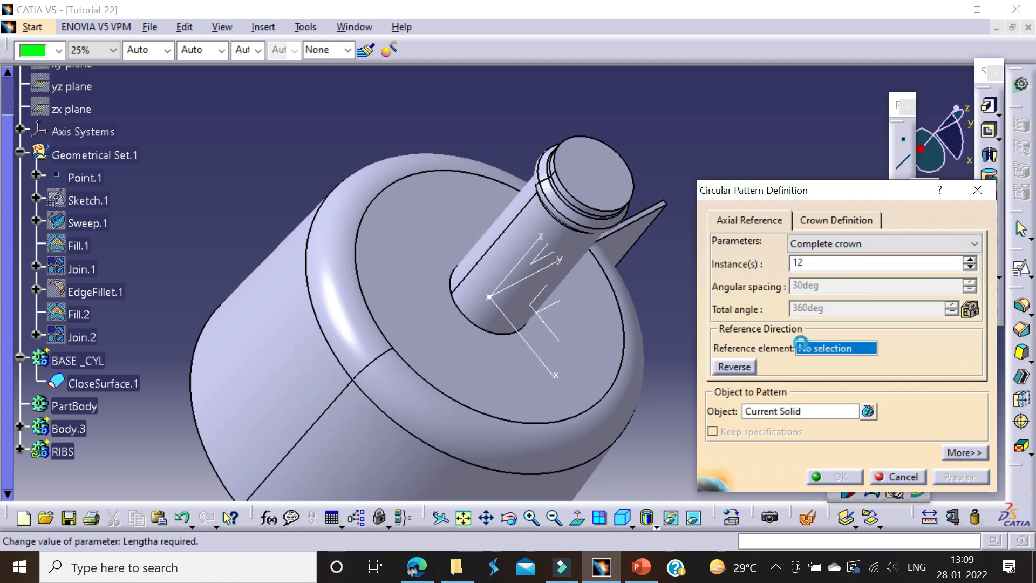
left_click(103, 383)
left_click(847, 477)
middle_click_drag(649, 241, 531, 278)
left_click(291, 260)
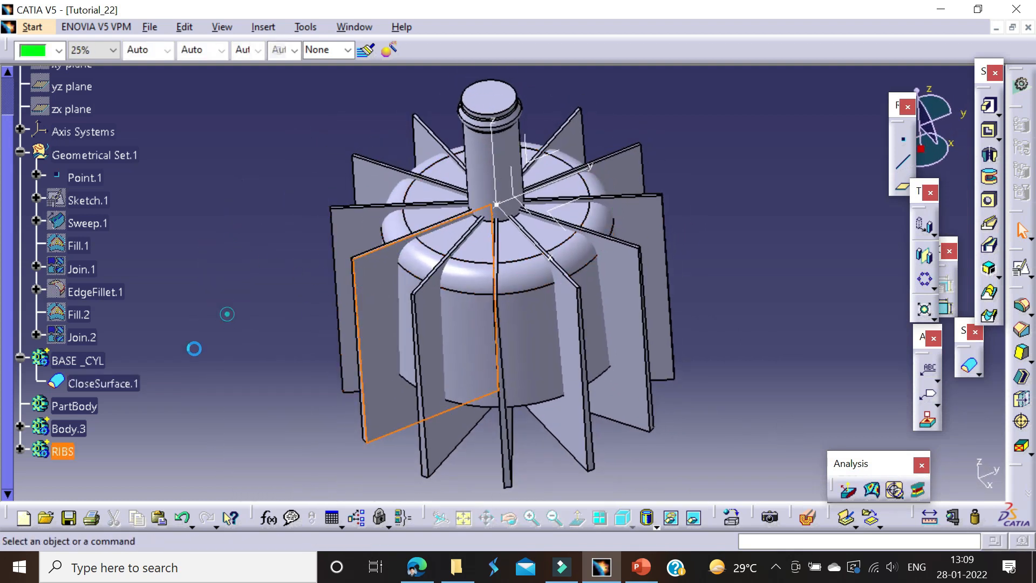
Step: Copy the BASE _CYL body and hide the original
left_click(63, 451)
middle_click_drag(62, 451, 124, 433)
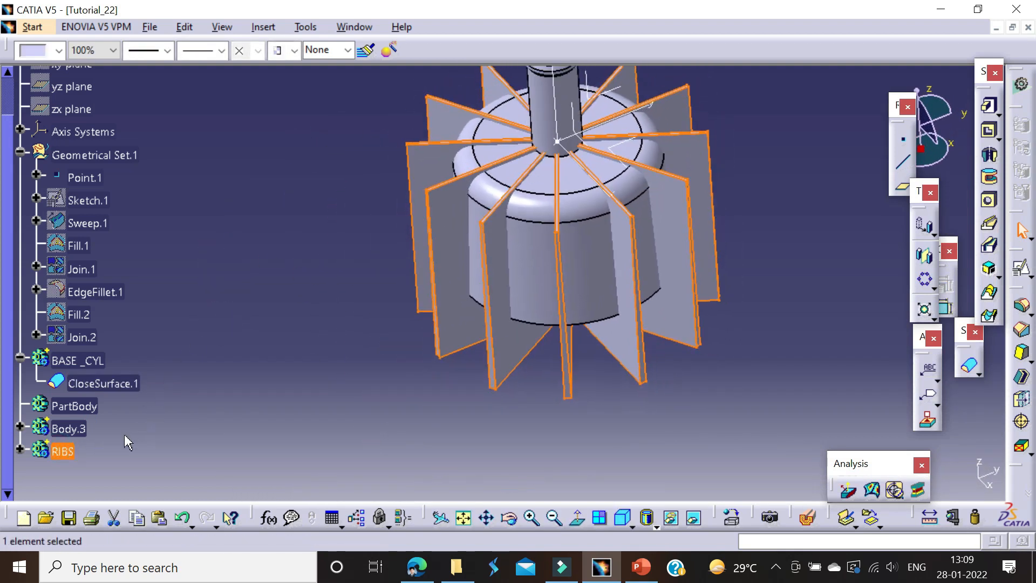
left_click(76, 360)
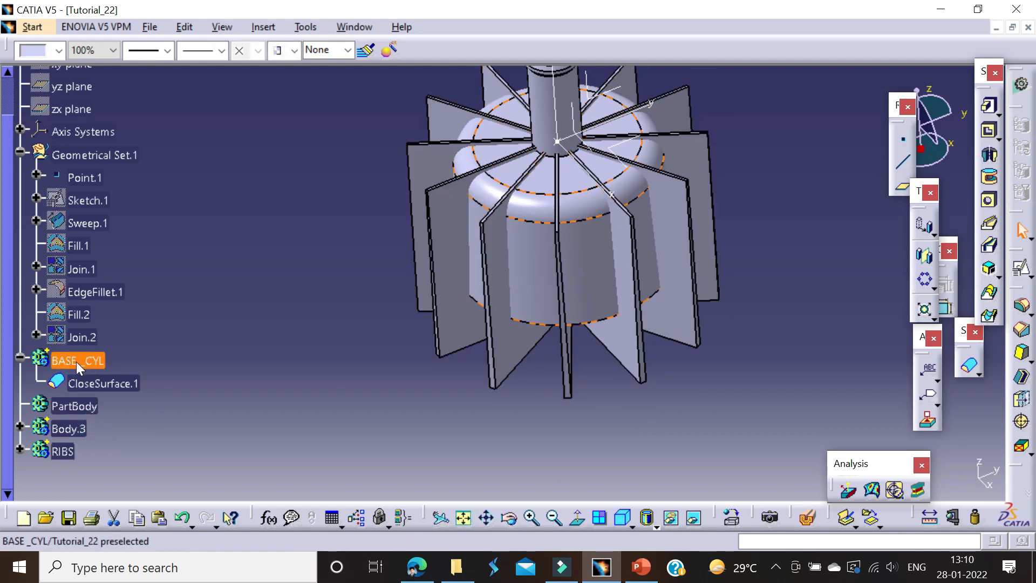
right_click(77, 361)
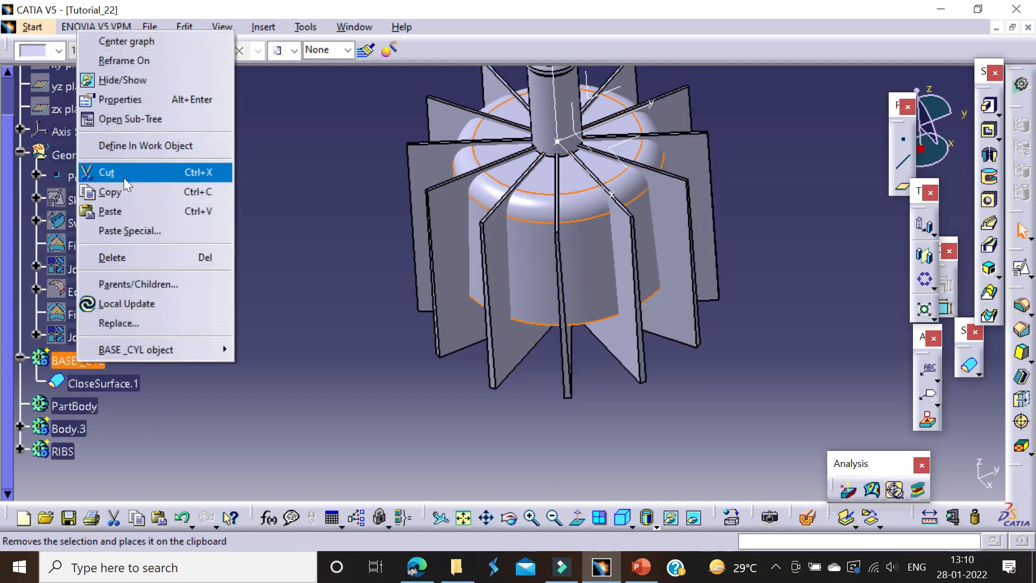
left_click(115, 80)
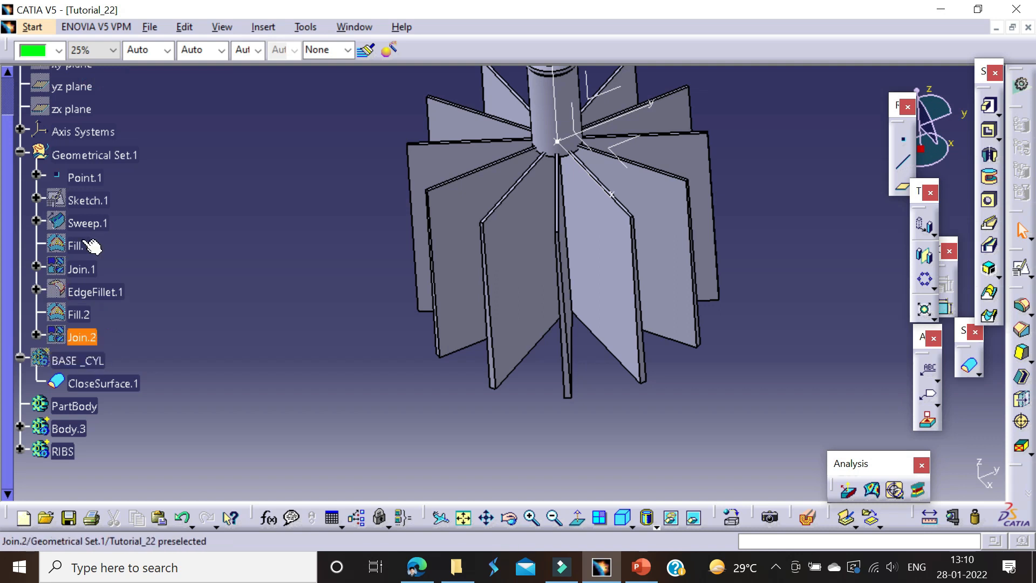
Step: Paste the copied BASE _CYL body with the As Result With Link option
right_click(84, 155)
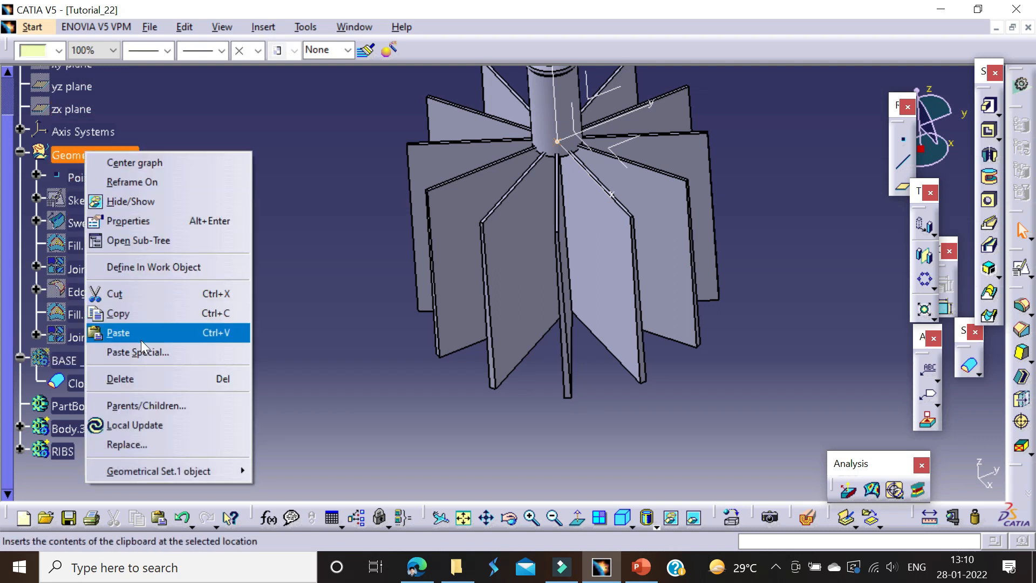
left_click(149, 352)
left_click(887, 395)
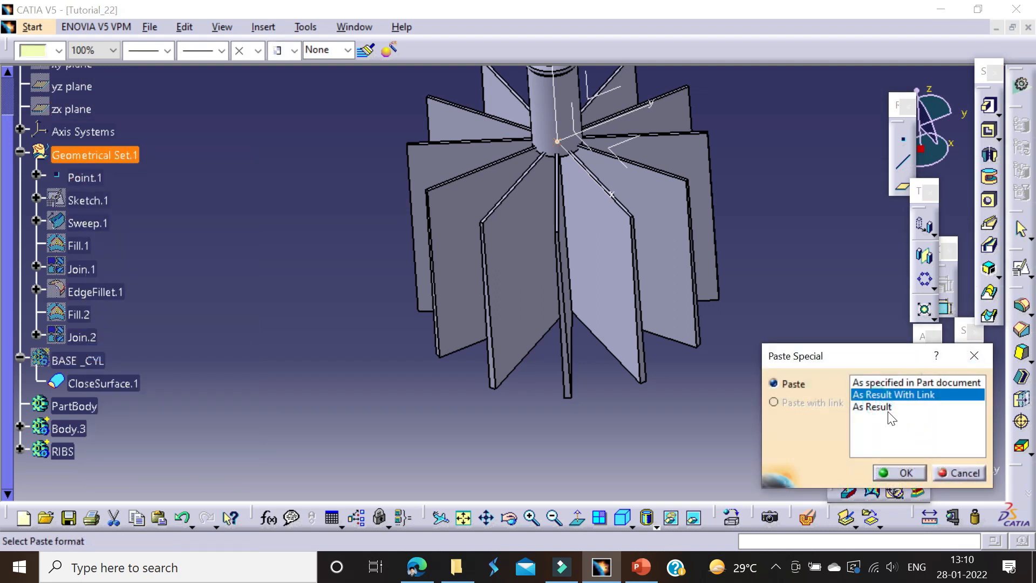
left_click(913, 474)
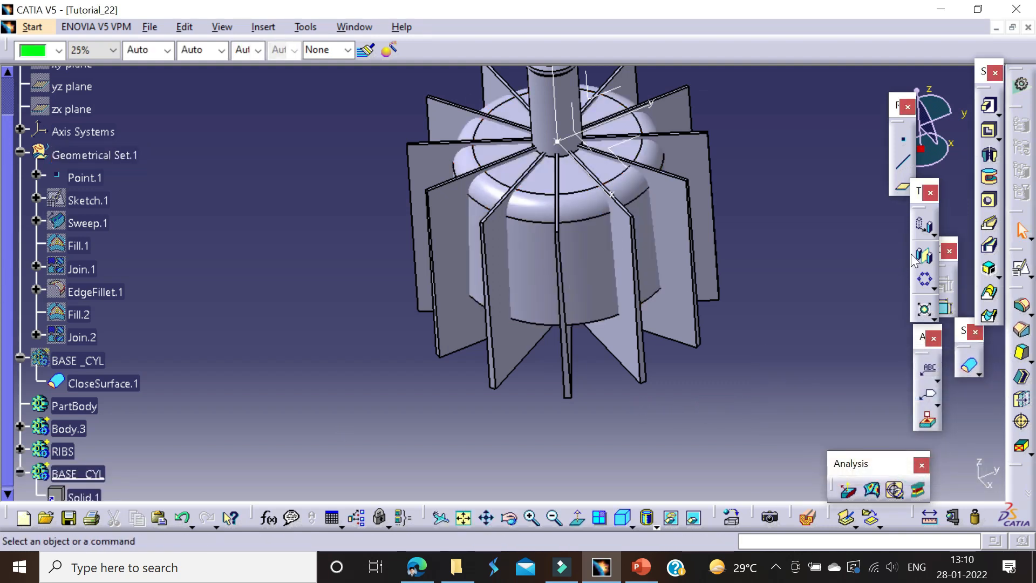
Step: Apply a 1 mm Thickness to the outer faces of the pasted BASE _CYL solid
left_click(1021, 399)
left_click(619, 264)
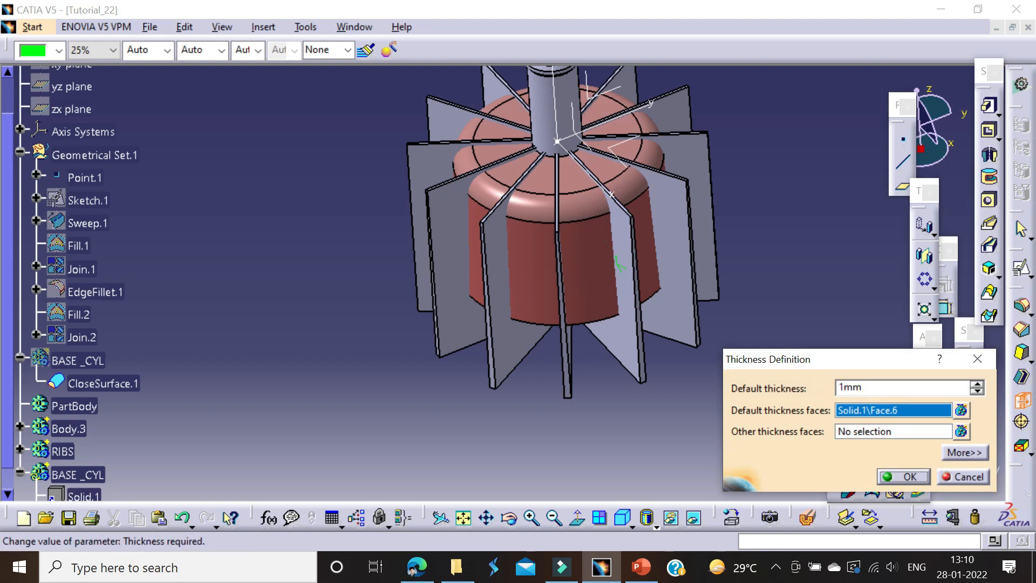
key("Return")
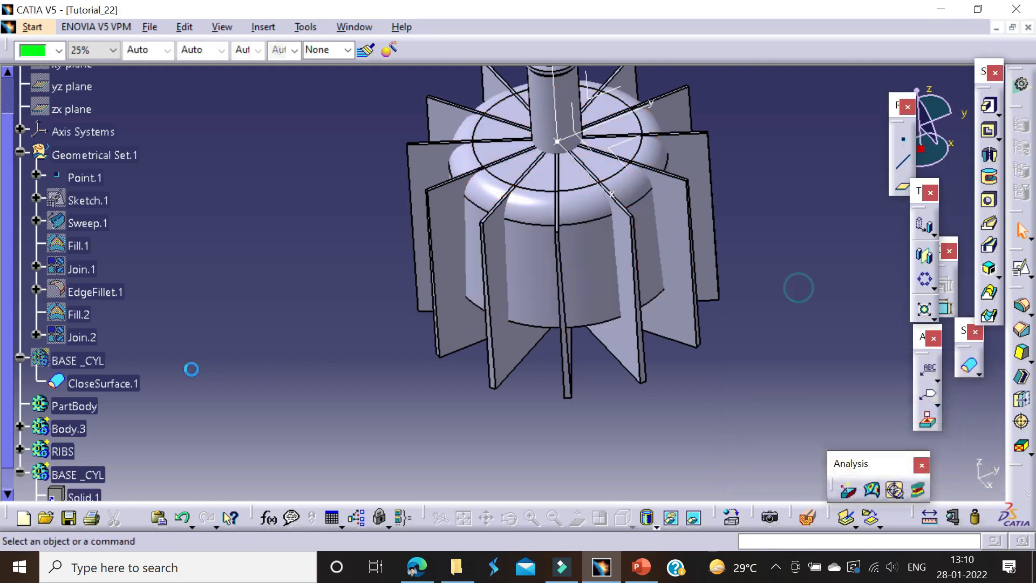
Step: Intersect the RIBS body with the thickened BASE _CYL copy
scroll(118, 423, "down", 2)
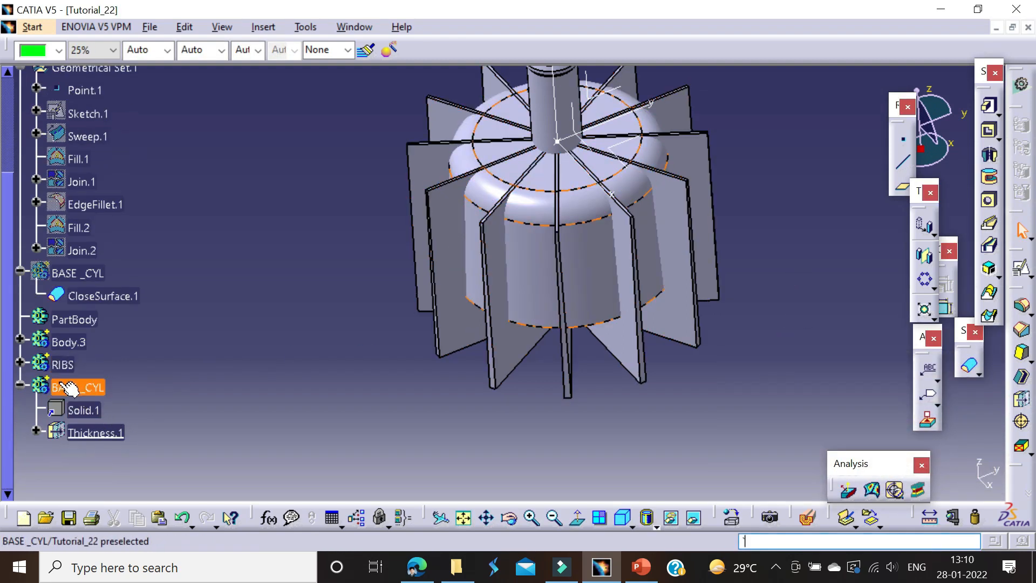
right_click(64, 365)
mouse_move(99, 367)
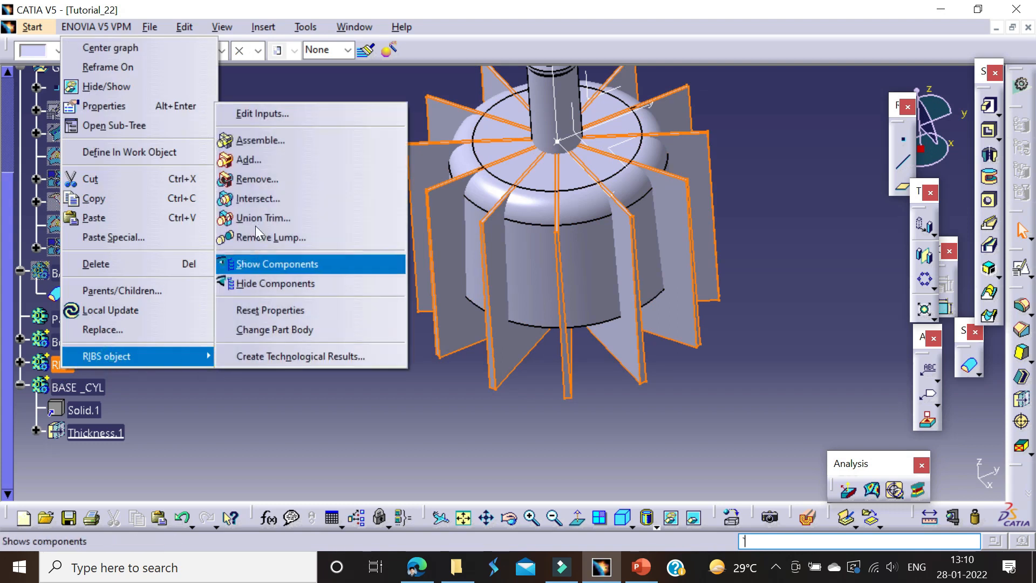
left_click(265, 192)
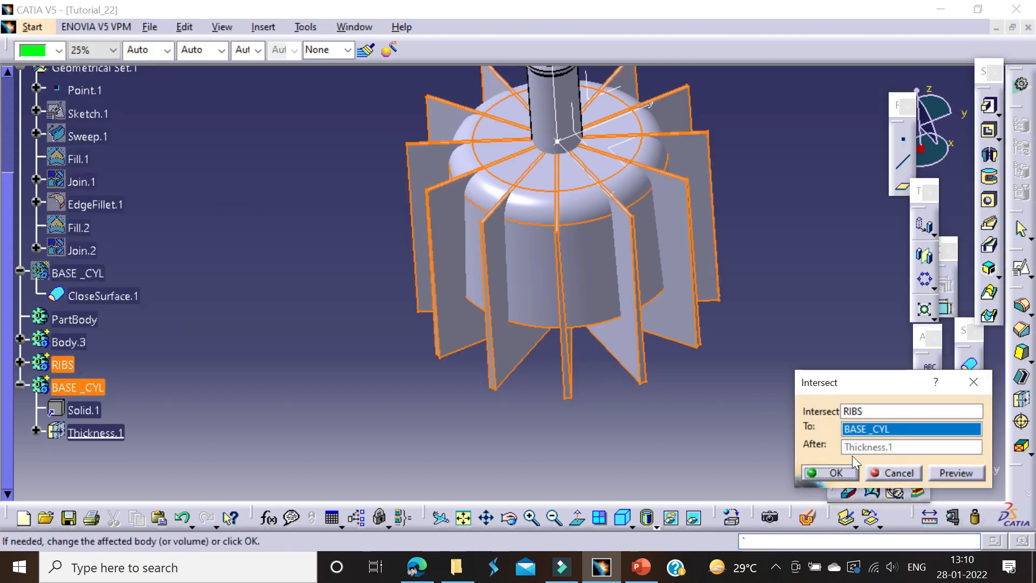
left_click(831, 472)
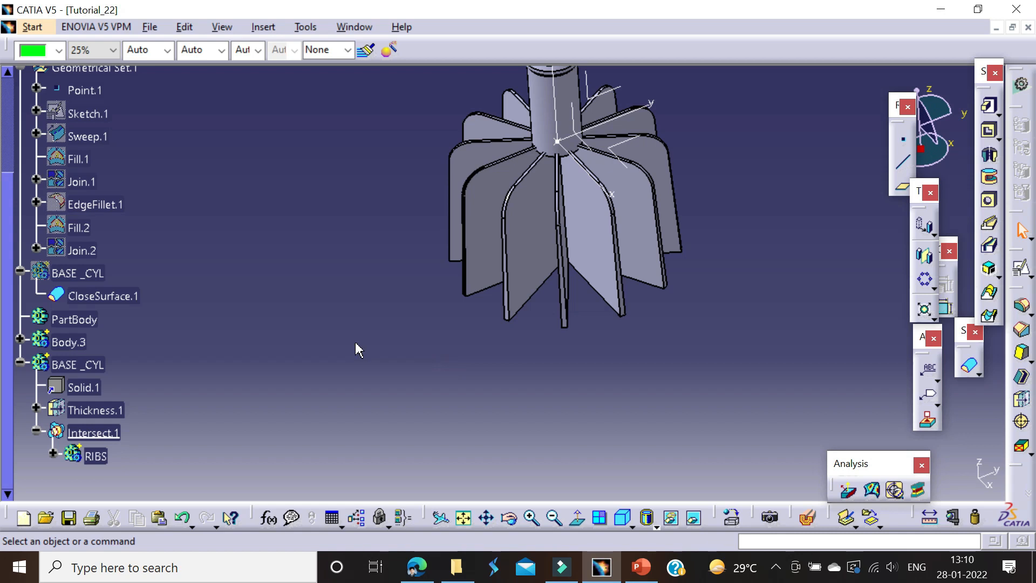
Step: Show the original BASE _CYL body to check it against the intersected ribs, and hide it again
right_click(76, 365)
left_click(221, 402)
right_click(83, 274)
left_click(116, 254)
right_click(82, 276)
left_click(116, 255)
Step: Begin an Edge Fillet with Tangency selection and select the long curved outer edges on both sides of all the ribs
middle_click_drag(364, 337, 372, 286)
middle_click_drag(689, 331, 622, 437)
left_click(837, 322)
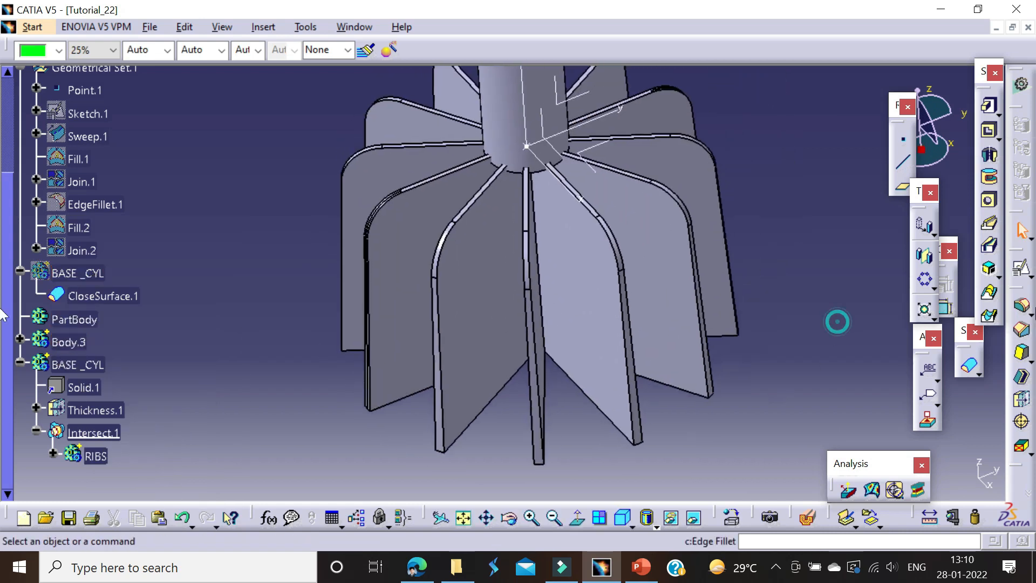
left_click(624, 293)
middle_click_drag(513, 303, 518, 245, "ctrl")
left_click(516, 246)
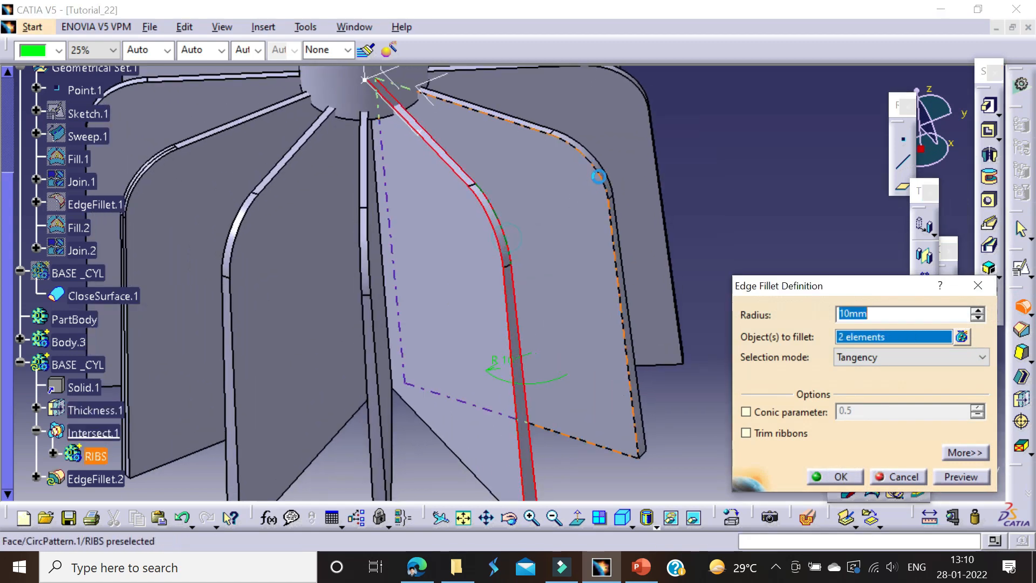
left_click(602, 162)
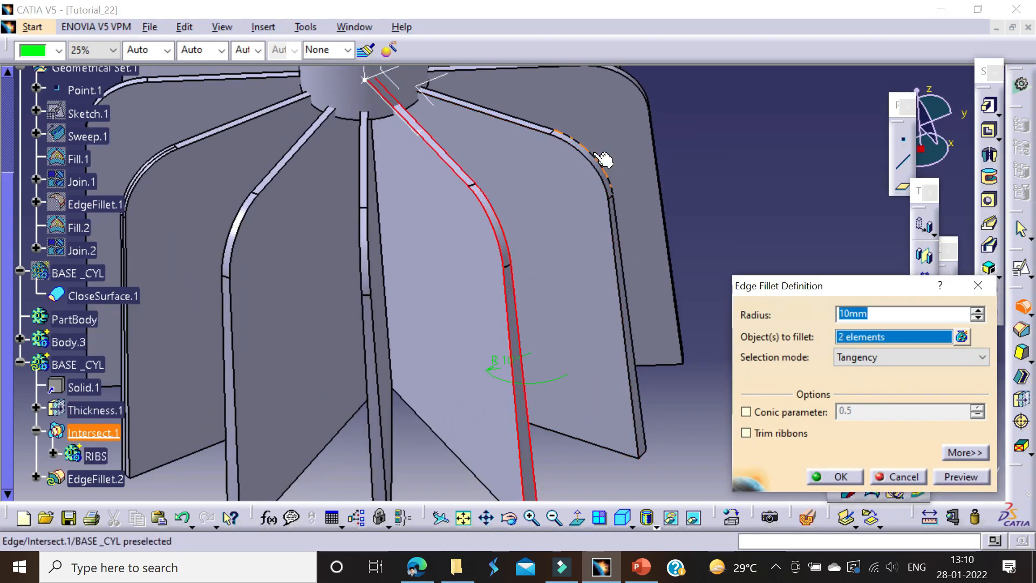
middle_click(254, 194)
middle_click_drag(511, 282, 510, 231, "ctrl")
left_click(523, 265)
left_click(513, 269)
left_click(484, 153)
left_click(485, 143)
middle_click_drag(468, 136, 540, 141, "ctrl")
left_click(561, 186)
left_click(579, 173)
left_click(704, 101)
left_click(709, 86)
middle_click(553, 70)
middle_click_drag(569, 223, 629, 302, "ctrl")
middle_click(750, 76)
left_click(587, 186)
left_click(617, 155)
middle_click(696, 346)
left_click(635, 215)
left_click(636, 202)
left_click(580, 114)
left_click(576, 100)
middle_click(569, 364)
left_click(558, 210)
left_click(574, 199)
middle_click_drag(561, 183, 533, 288, "ctrl")
middle_click(620, 402)
Step: Set the rib edge fillet radius to 0.5 mm and create the fillet
left_click_drag(876, 315, 763, 305)
type("0.5")
key("Return")
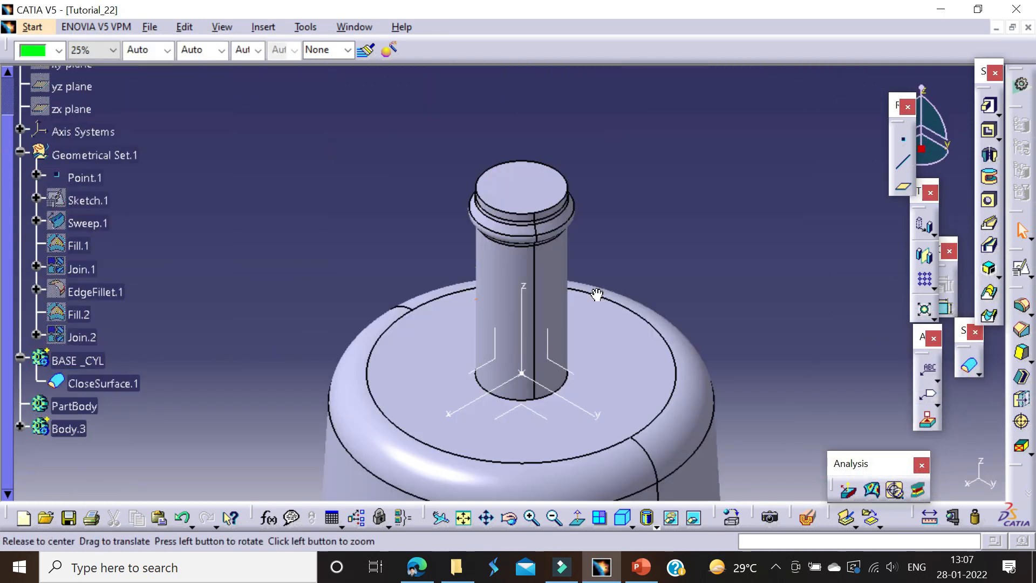
Step: In the 3_Outlet body, open a positioned sketch on Axis System.1's YZ plane with Reverse H and Swap enabled
middle_click_drag(597, 294, 473, 245)
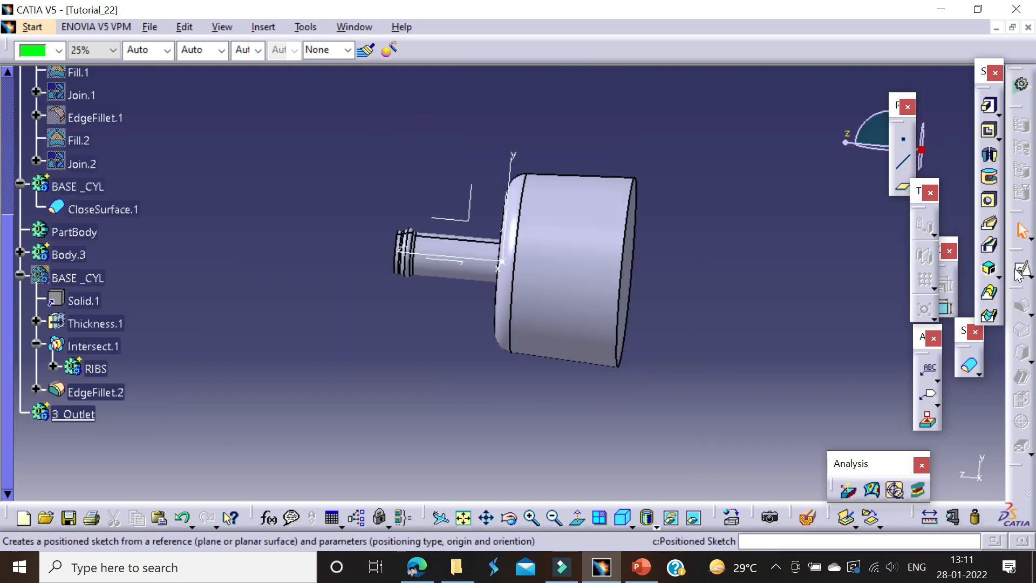
left_click(1021, 266)
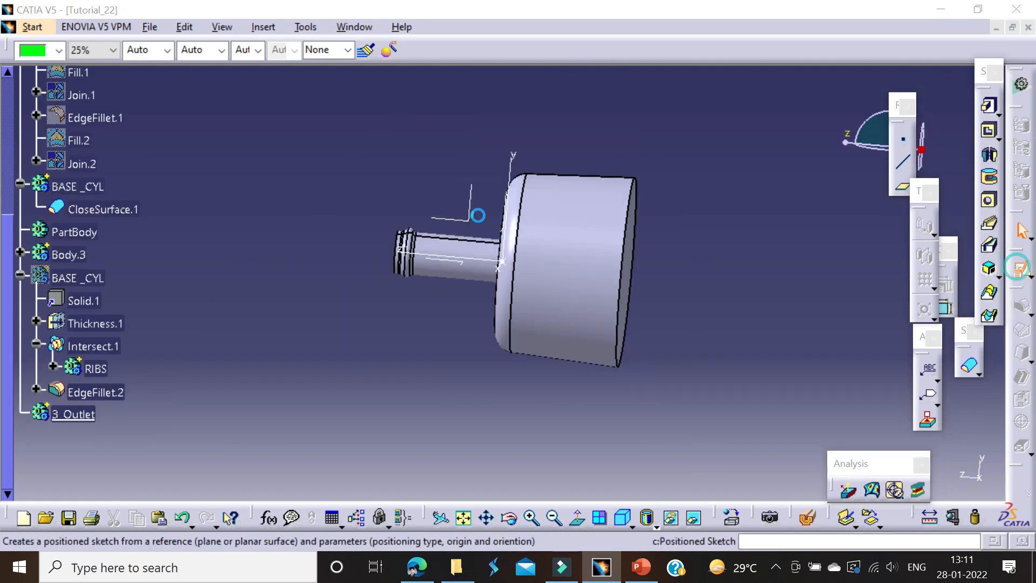
left_click(974, 460)
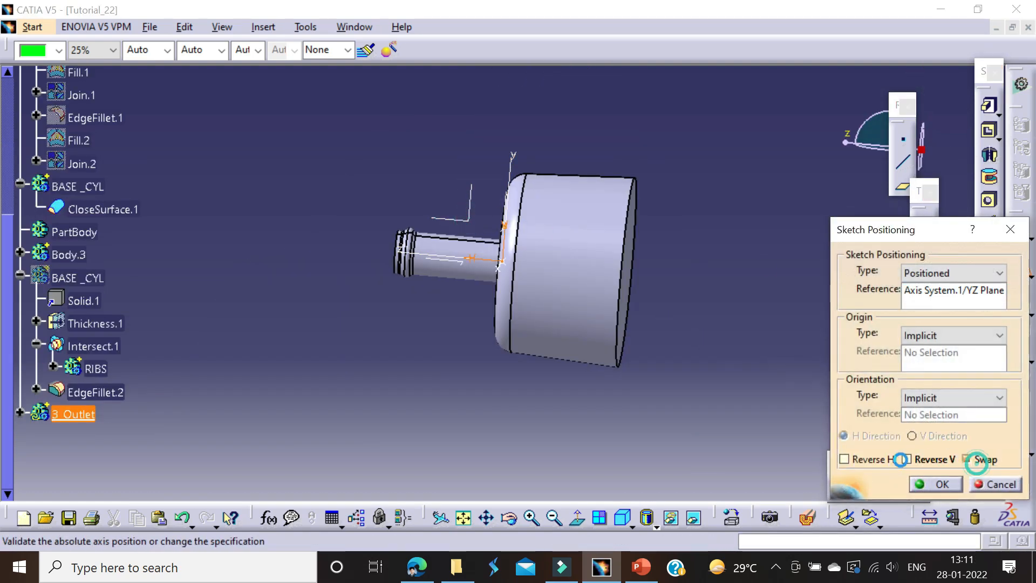
left_click(934, 483)
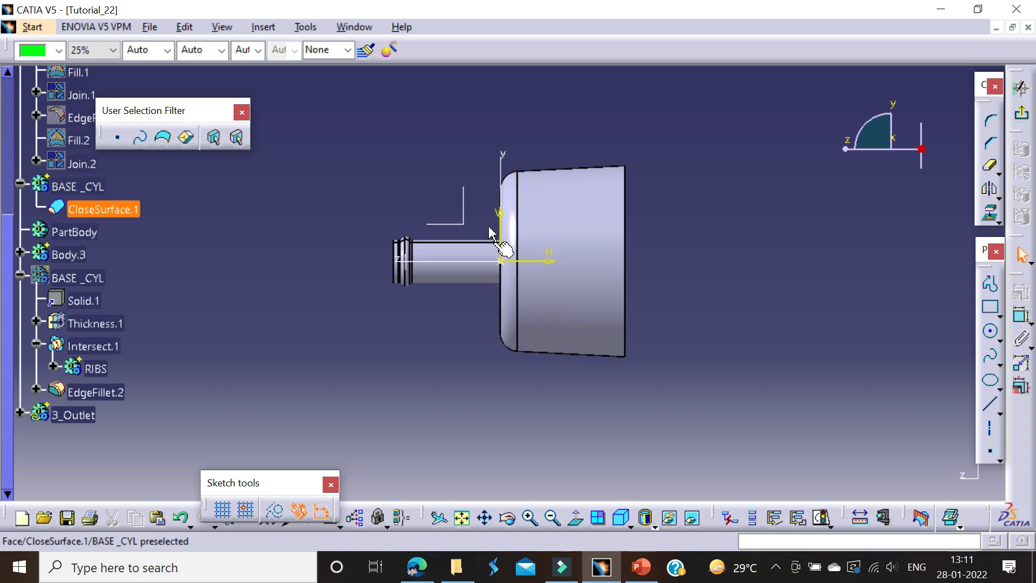
Step: Sketch a closed rectangular profile about 97 mm tall, rising from the sketch's horizontal axis past the cylinder's outer wall
middle_click_drag(711, 208, 729, 264)
left_click(990, 284)
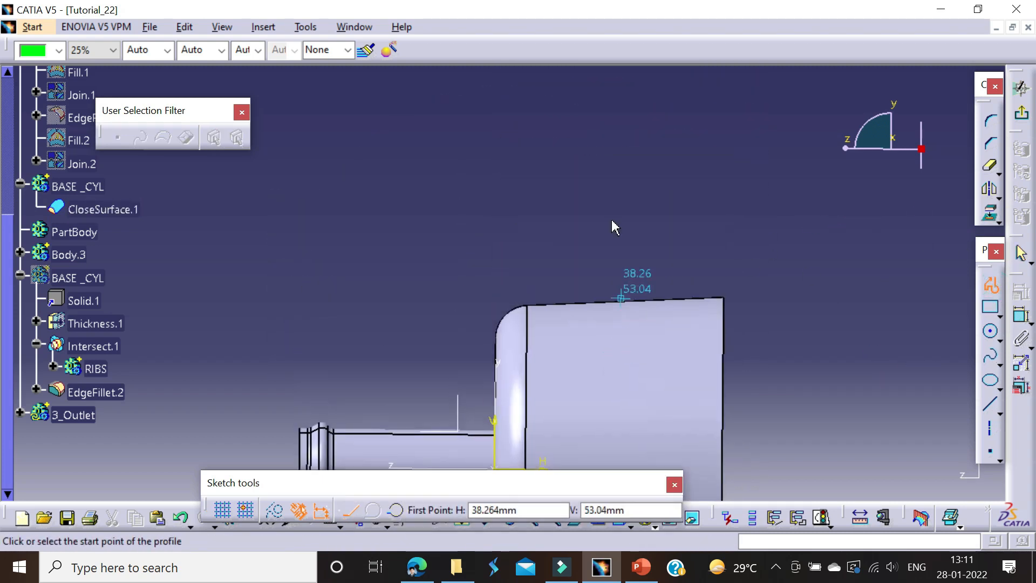
left_click(614, 155)
left_click(656, 156)
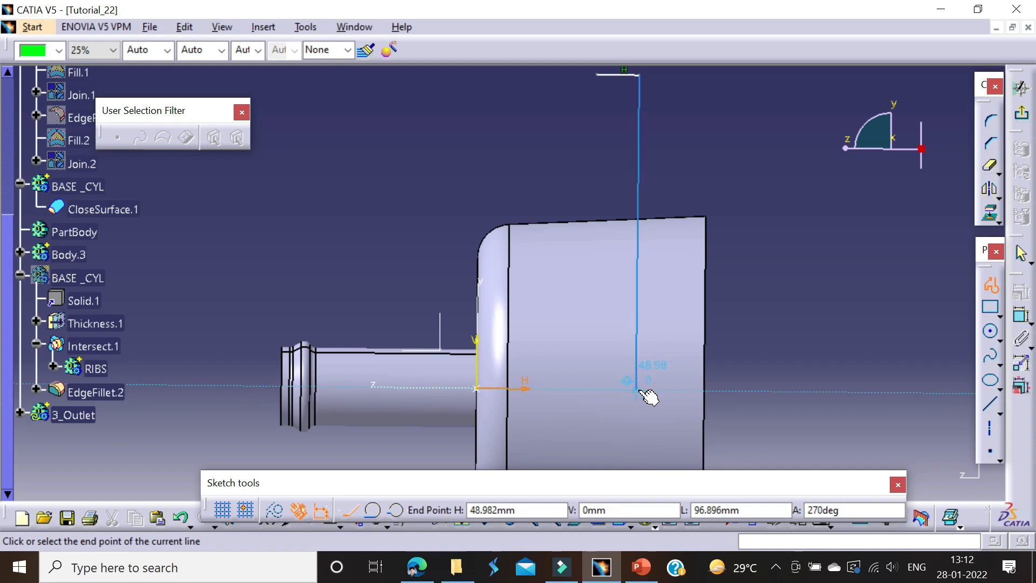
double_click(360, 489)
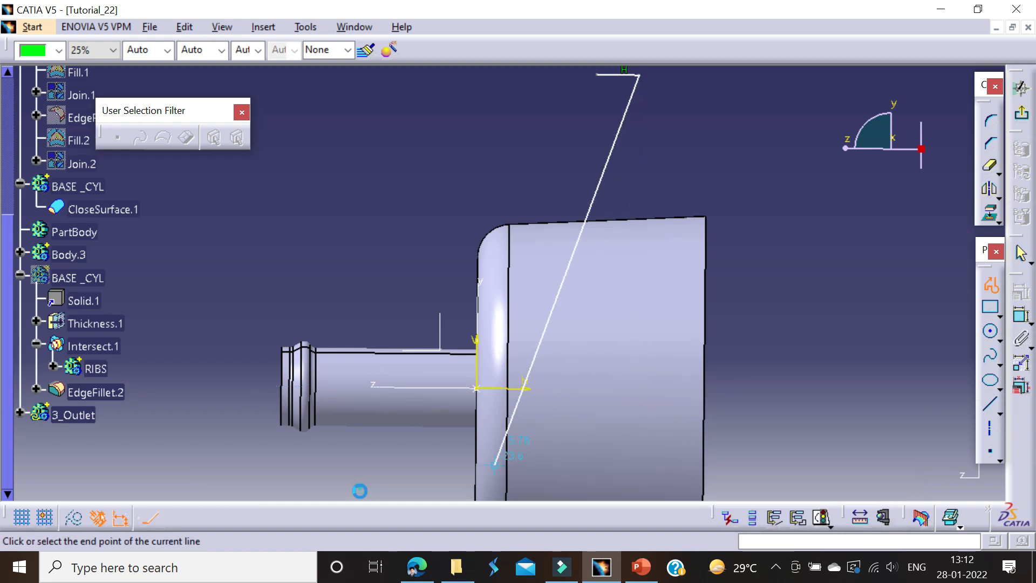
left_click(575, 518)
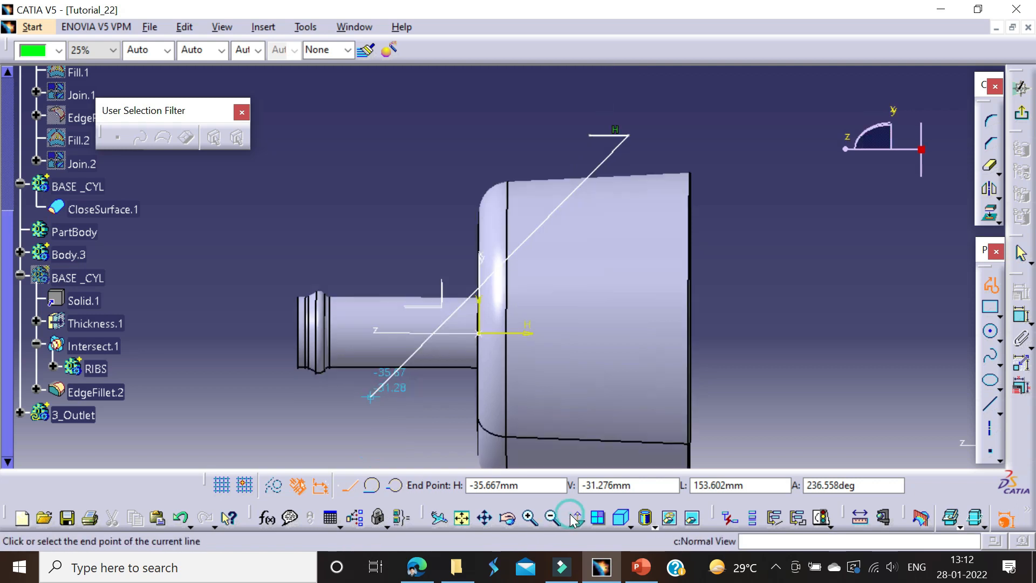
left_click(576, 518)
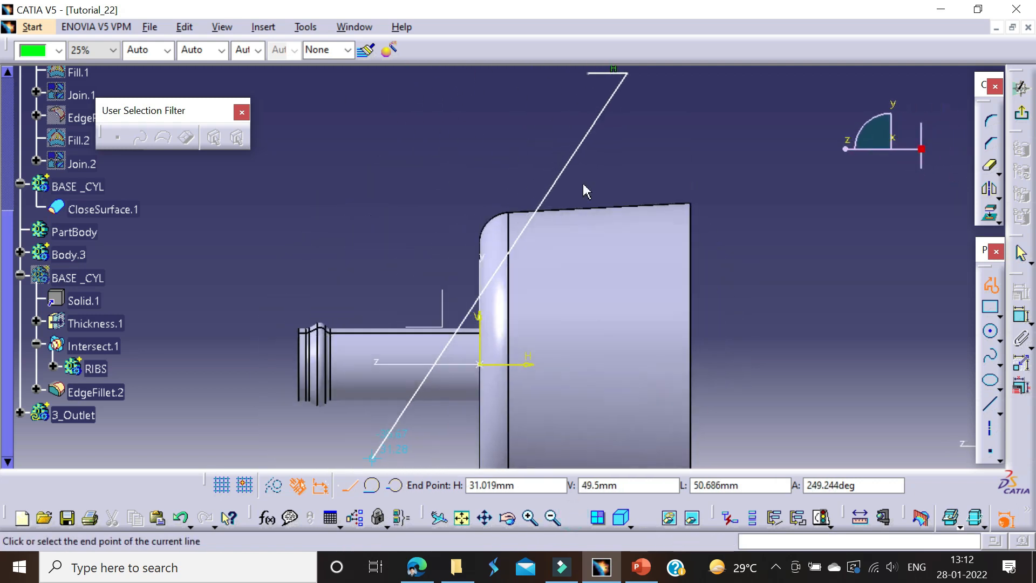
left_click(629, 364)
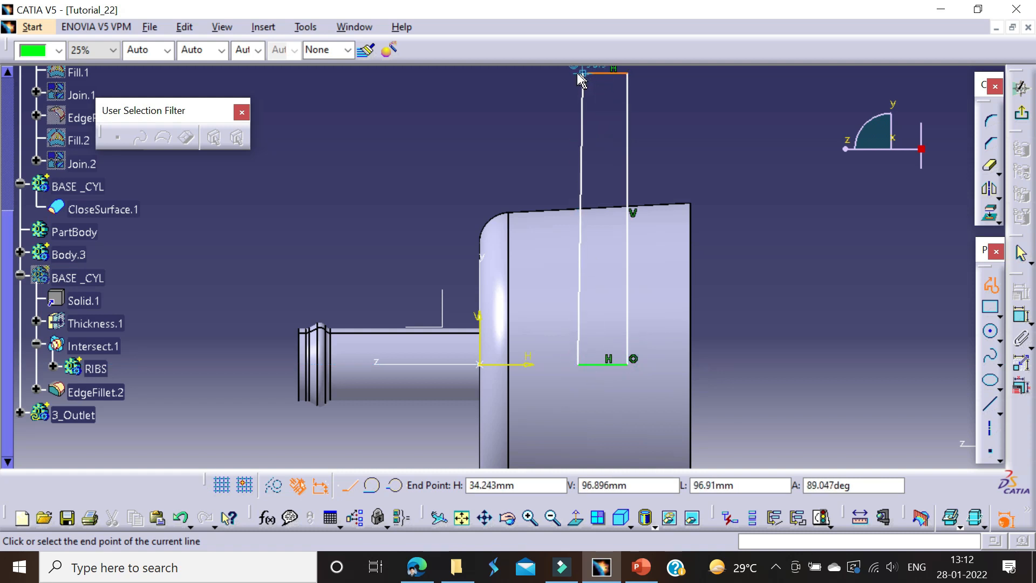
left_click(577, 73)
key("Escape")
middle_click_drag(774, 304, 796, 373)
Step: Dimension the distance between the sketch's vertical axis and the profile's left vertical line
left_click(877, 202)
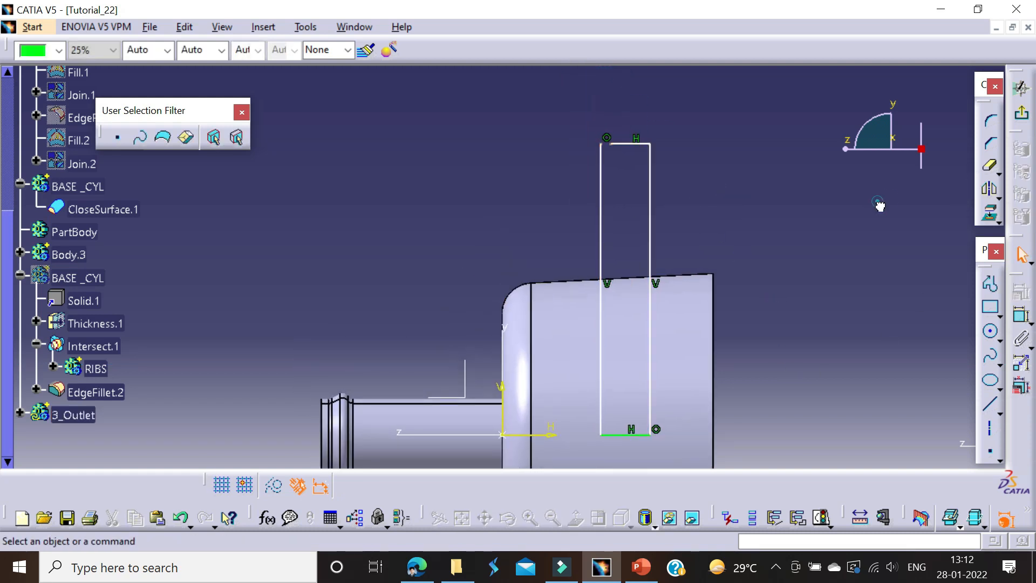
left_click(601, 191)
middle_click_drag(526, 354, 554, 246)
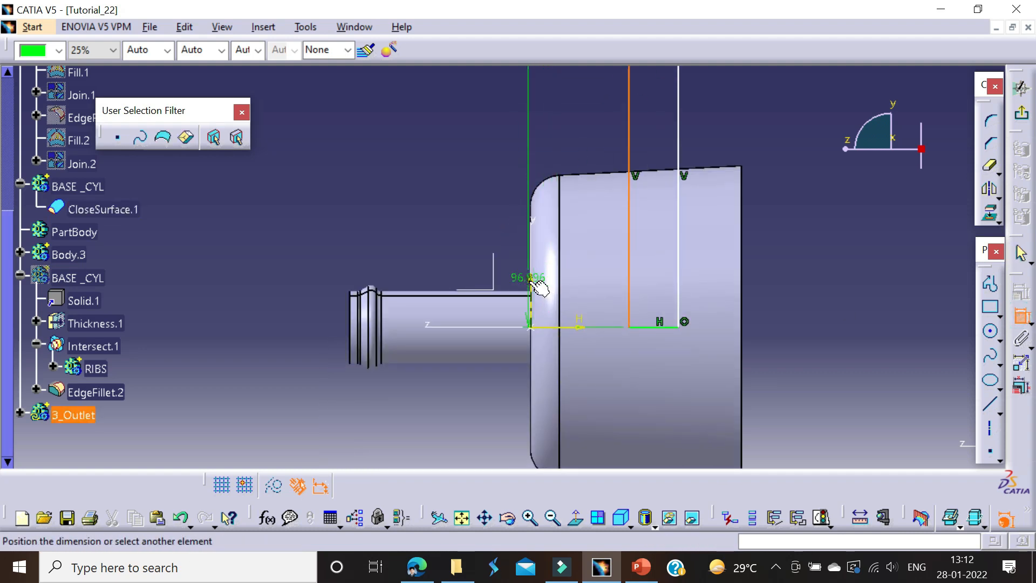
left_click(530, 280)
middle_click_drag(540, 182, 550, 333)
left_click(575, 232)
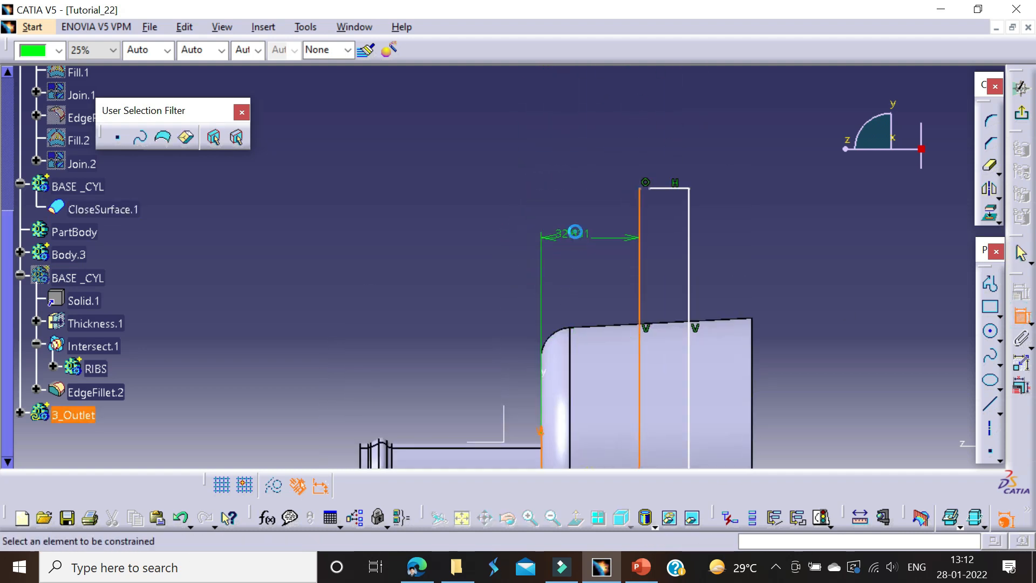
Step: Check the outlet's position in the Tutorial_22 PDF drawing and set the left line's offset from the vertical axis to 35 mm
key("alt+Tab")
scroll(386, 345, "down", 1)
scroll(696, 346, "up", 3)
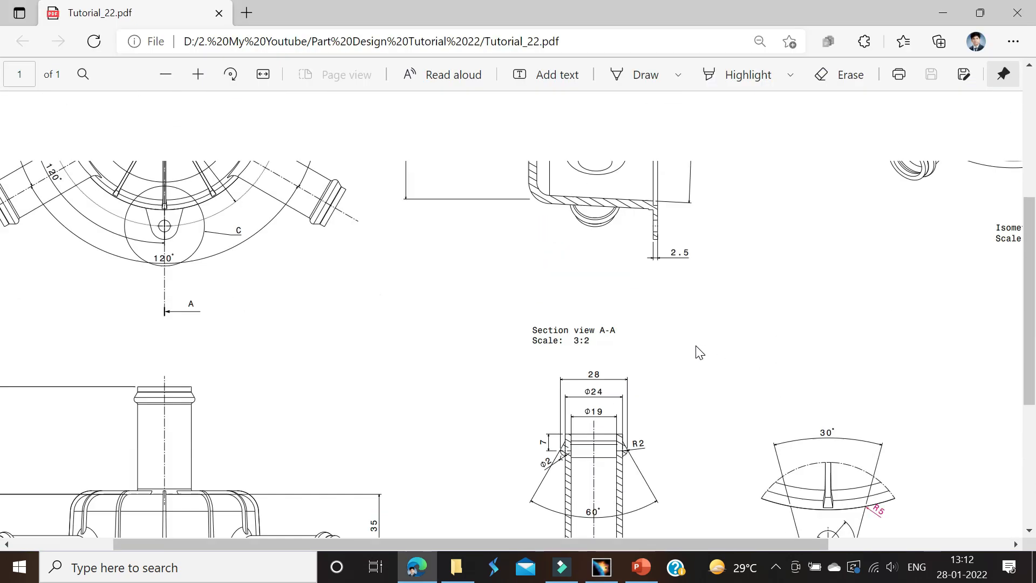
scroll(699, 352, "up", 5)
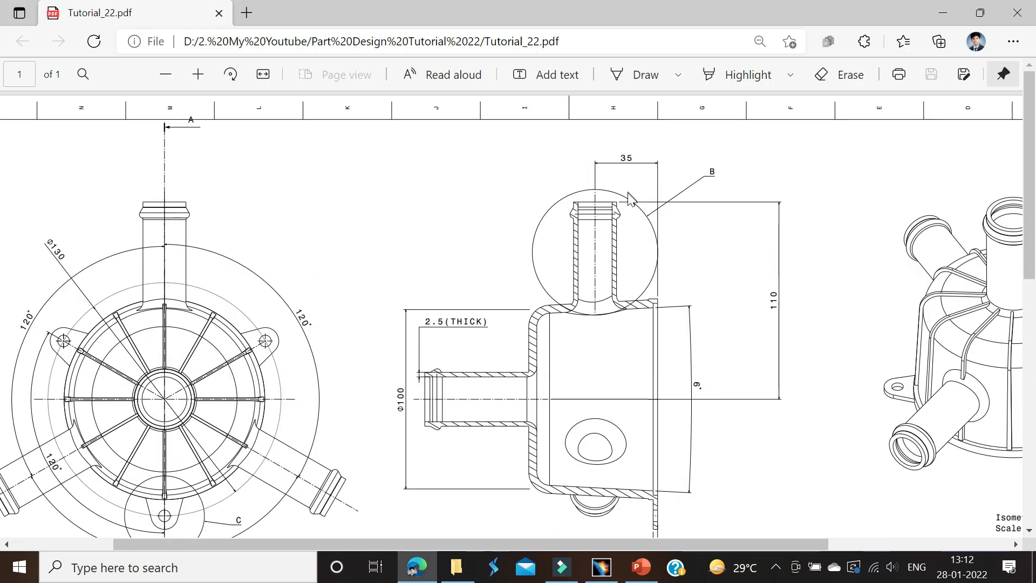
scroll(370, 363, "down", 6)
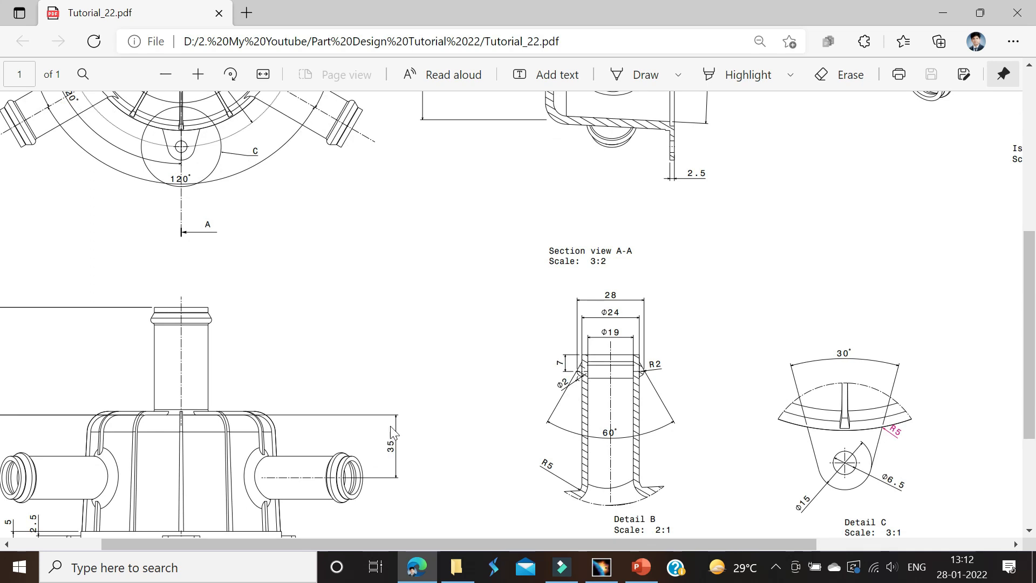
key("alt+Tab")
double_click(572, 233)
type("35mm")
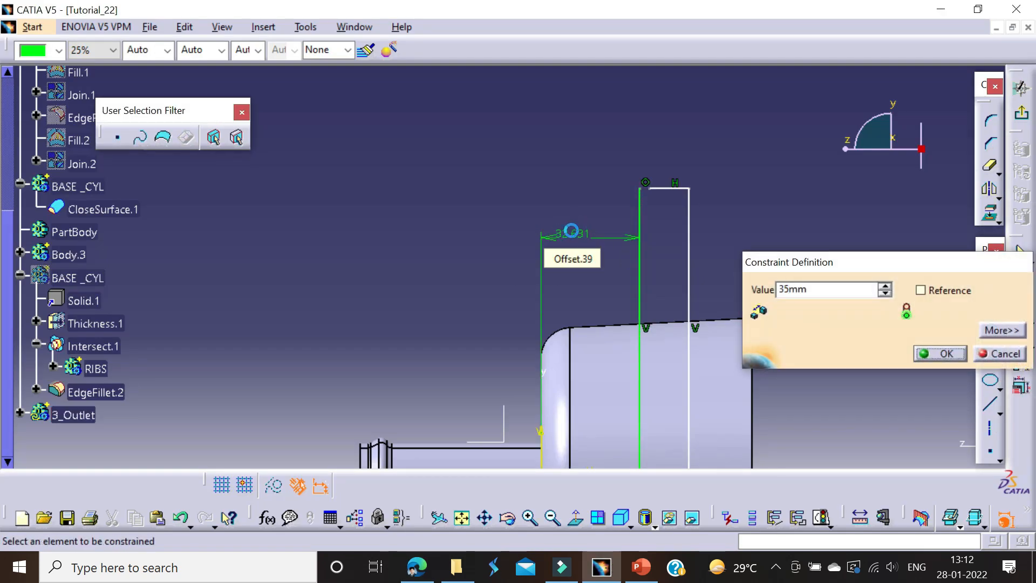
key("Return")
Step: Dimension the width between the profile's two vertical lines and set it to 12 mm
left_click(688, 227)
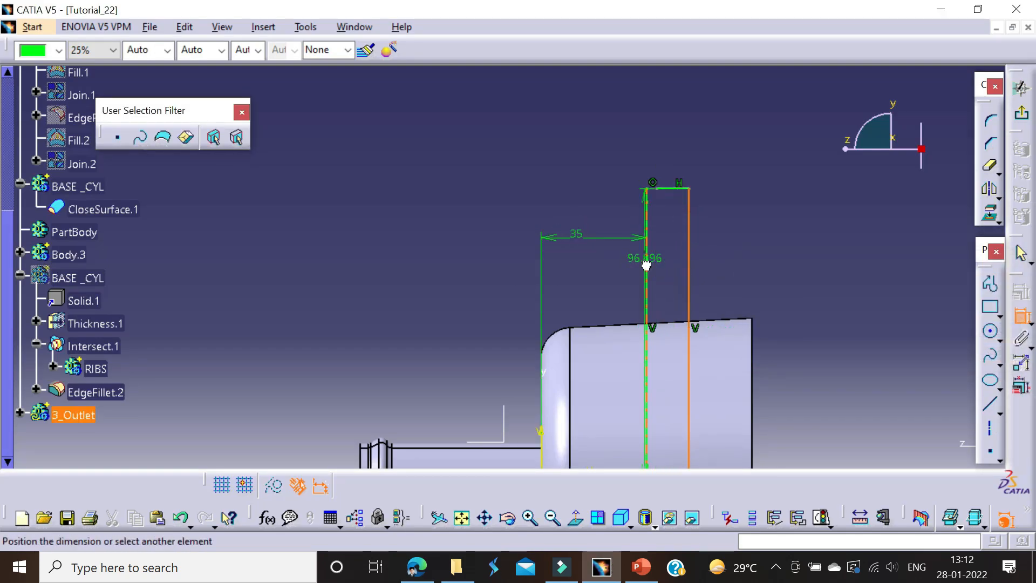
left_click(657, 135)
double_click(657, 135)
type("12mm")
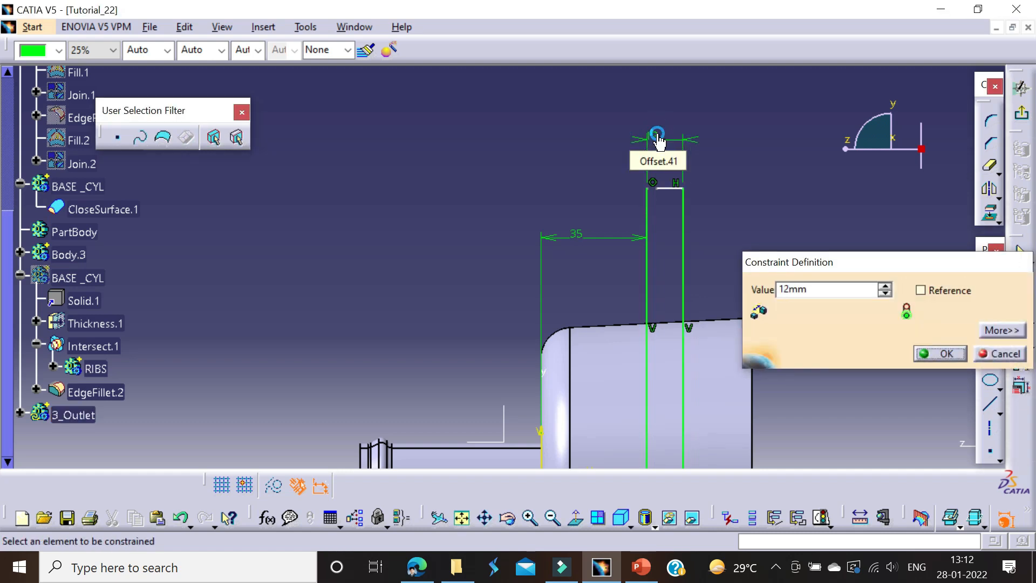
key("Return")
Step: Dimension the profile's top line from the horizontal axis, check the outlet height in the PDF drawing, and set it to 110 mm
left_click(674, 188)
middle_click_drag(638, 231, 655, 116)
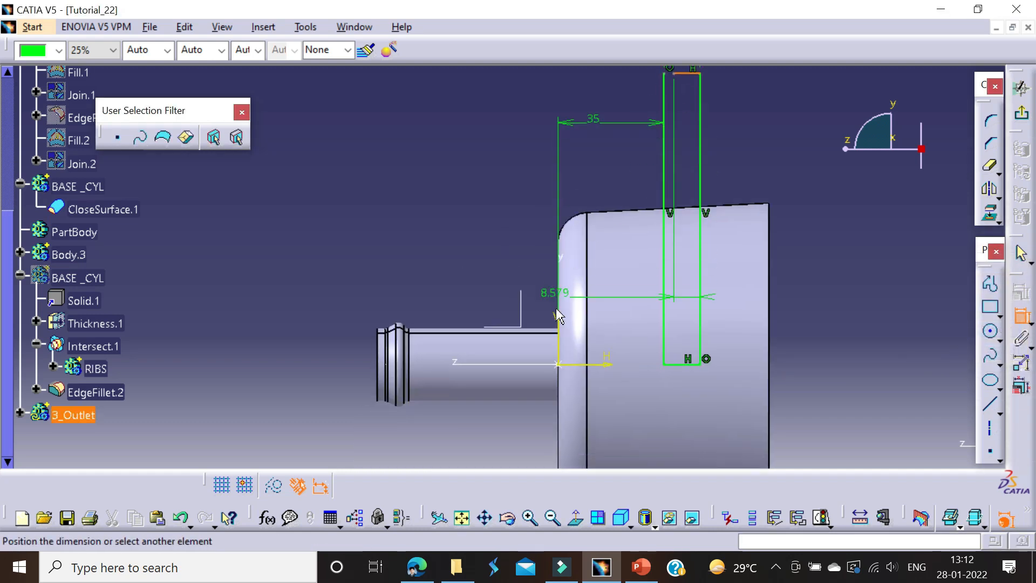
left_click(614, 366)
left_click(475, 221)
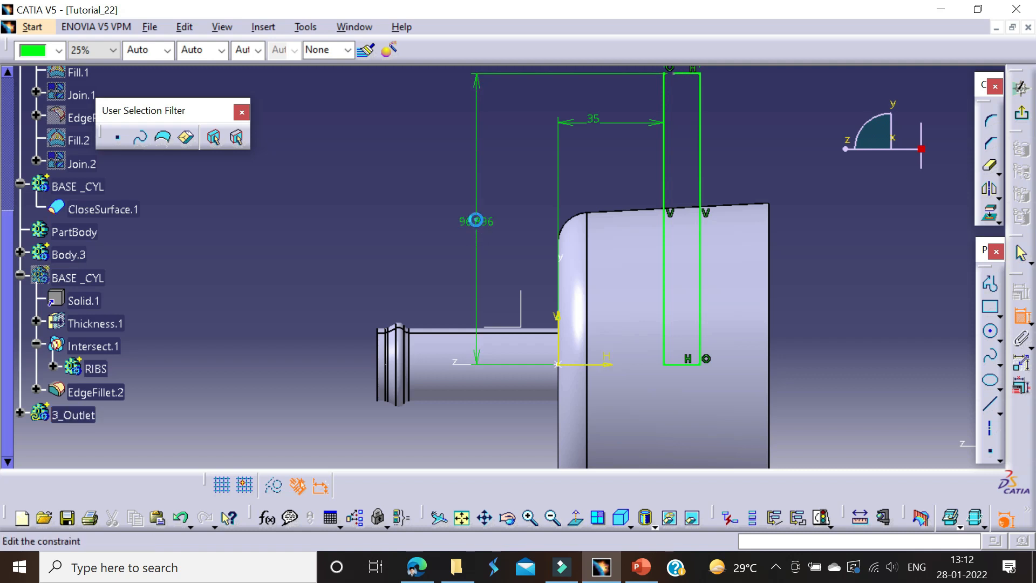
double_click(477, 223)
key("Return")
key("alt+Tab")
scroll(550, 292, "up", 3)
scroll(571, 313, "up", 4)
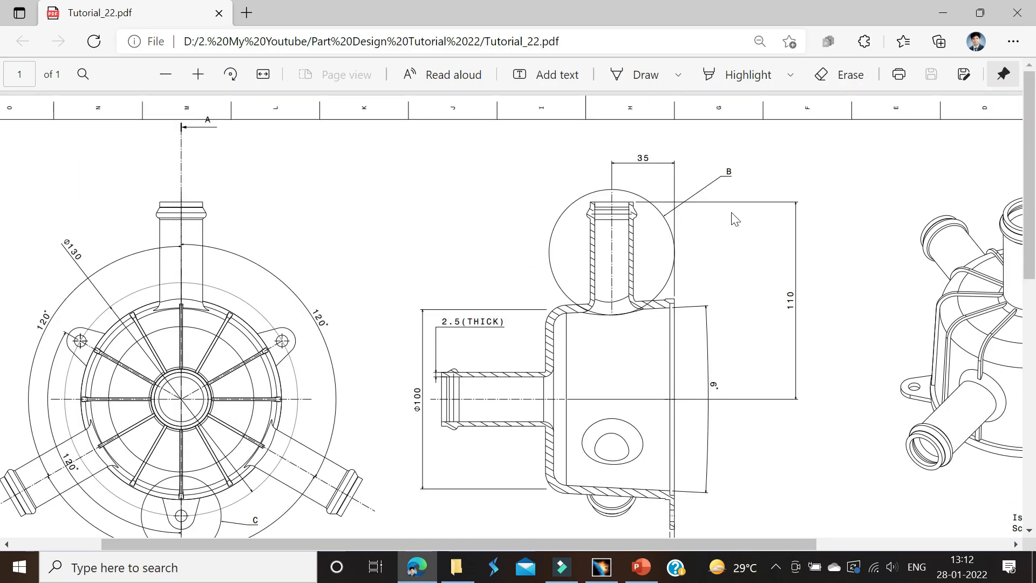
key("alt+Tab")
Step: Trim the profile's top line and left vertical line to each other so they meet at the upper corner
mouse_move(705, 215)
middle_mouse_down()
mouse_move(665, 294)
mouse_move(649, 298)
mouse_move(652, 259)
middle_mouse_up()
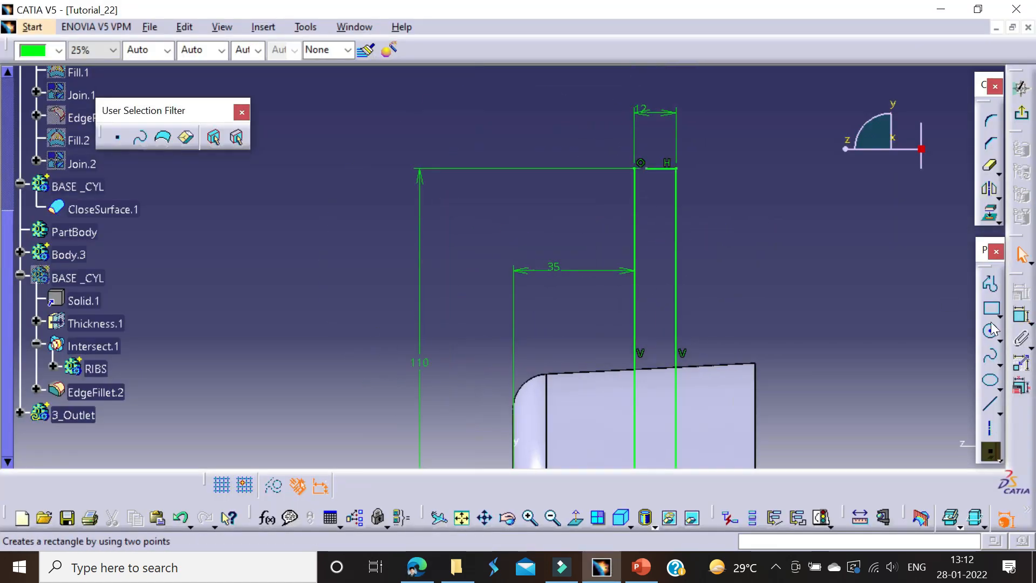
left_click(999, 197)
left_click(998, 174)
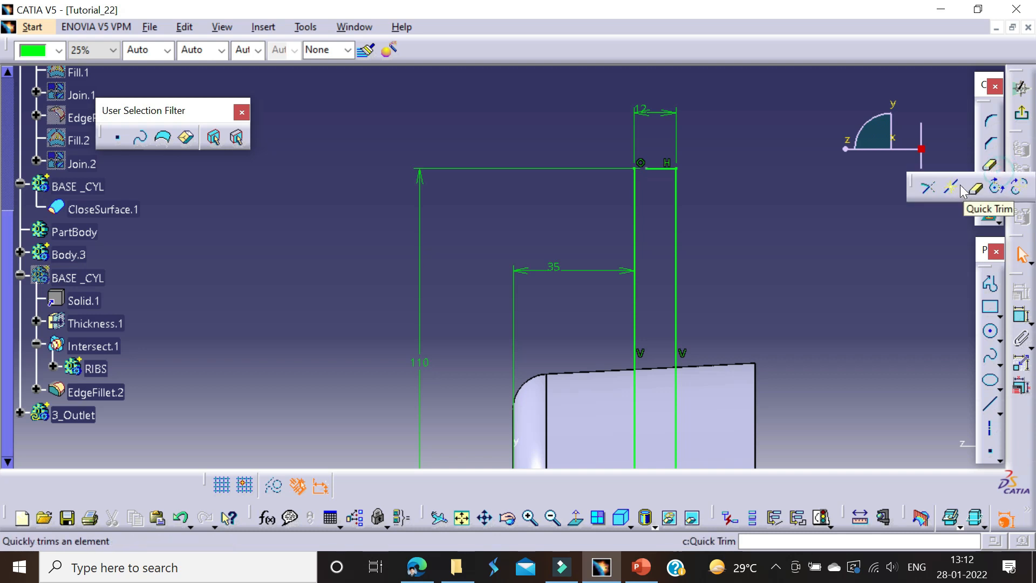
left_click(634, 183)
middle_click_drag(626, 229, 586, 165)
left_click(781, 206)
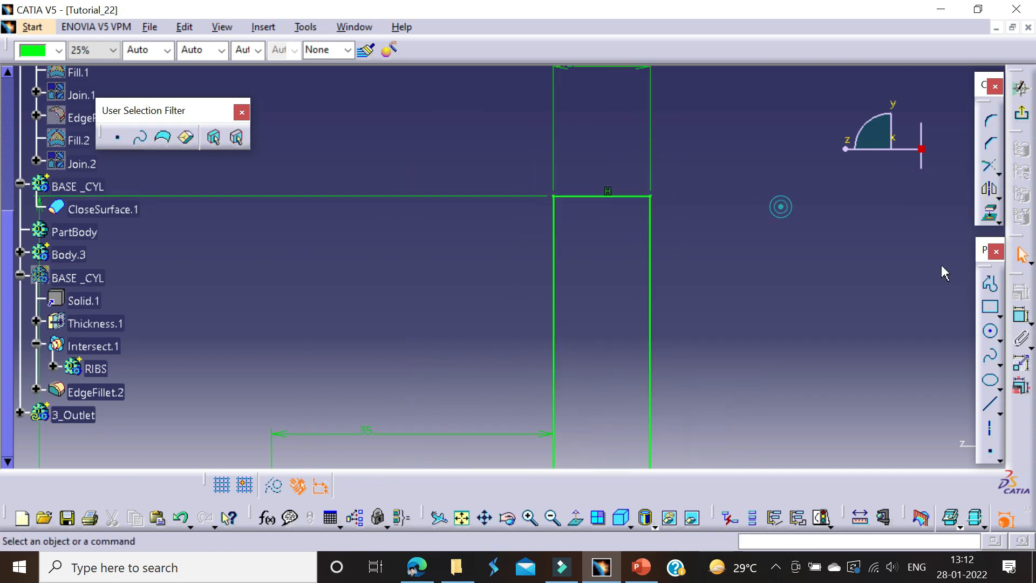
Step: Draw a circle centred on the profile's right vertical line near the top and set its diameter to 4 mm
left_click(986, 329)
left_click(651, 249)
left_click(656, 268)
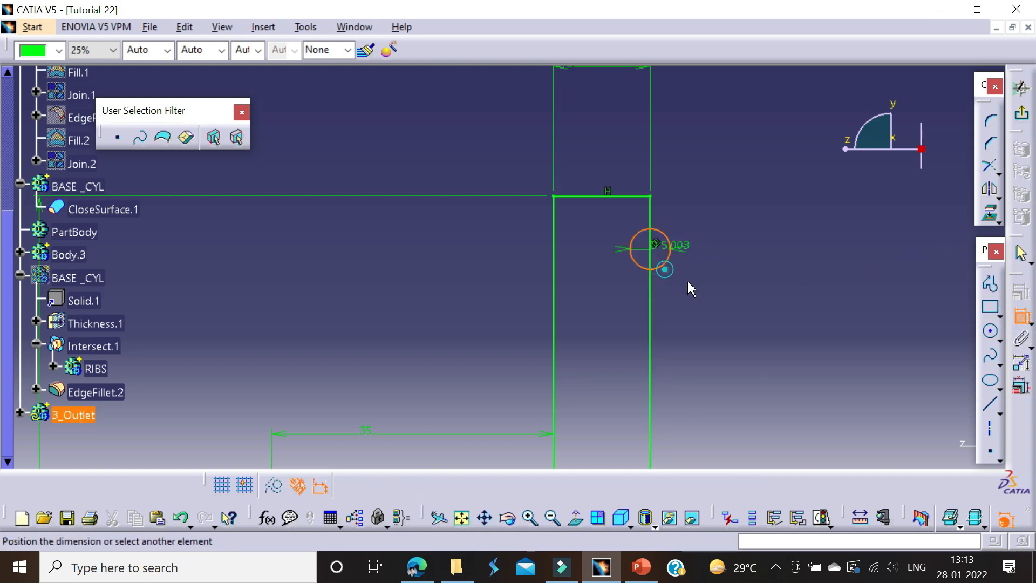
double_click(718, 294)
type("4")
key("Return")
Step: Dimension the circle's centre from the profile's top line and set the distance to 7 mm
middle_click_drag(718, 294, 703, 242)
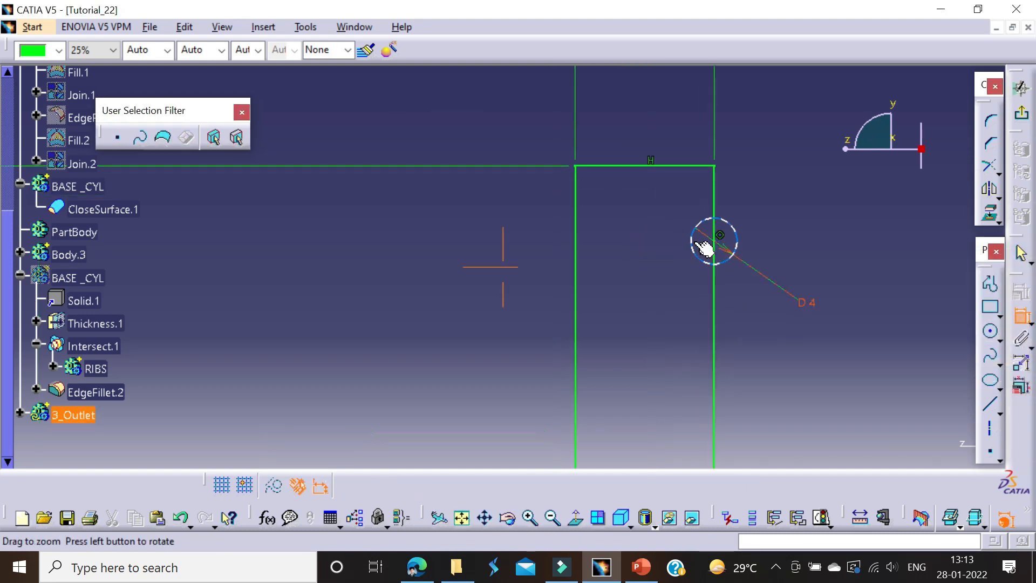
left_click(822, 206)
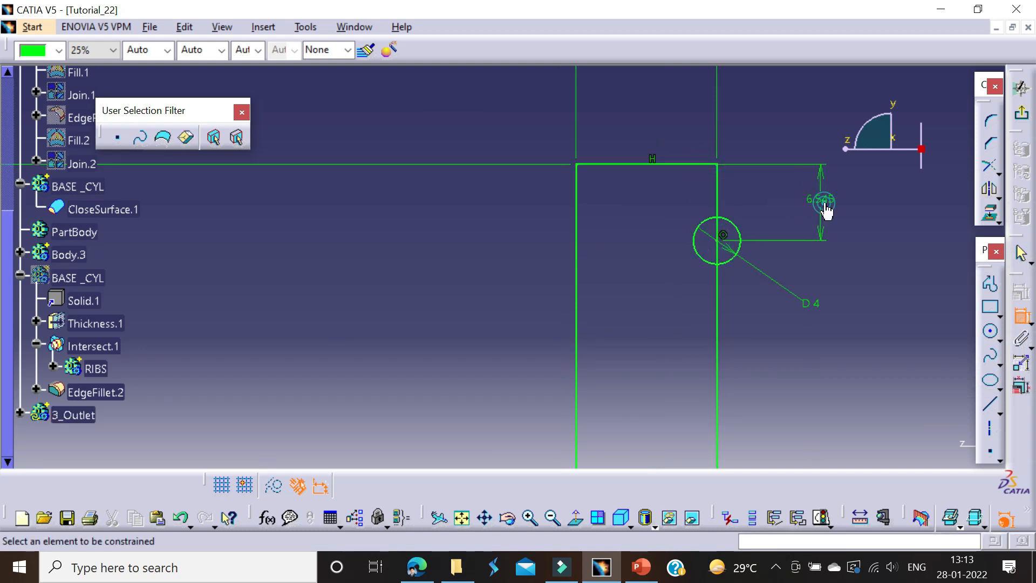
double_click(823, 203)
type("7")
key("Return")
Step: Sketch a slanted line about 6.4 mm long from the right vertical line above the circle, tangent to the circle's outer side
middle_click_drag(803, 228, 713, 282)
left_click(986, 285)
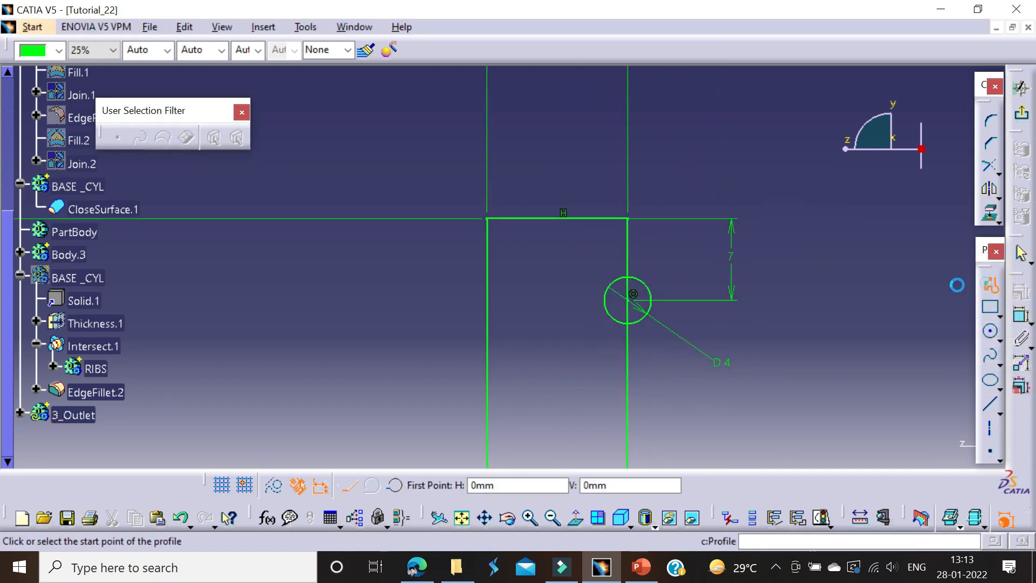
left_click(627, 244)
double_click(659, 313)
mouse_move(723, 319)
middle_mouse_down()
mouse_move(715, 233)
mouse_move(608, 241)
middle_mouse_up()
Step: Dimension the angle between the slanted line and the right vertical line and set it to 30 degrees
left_click(665, 260)
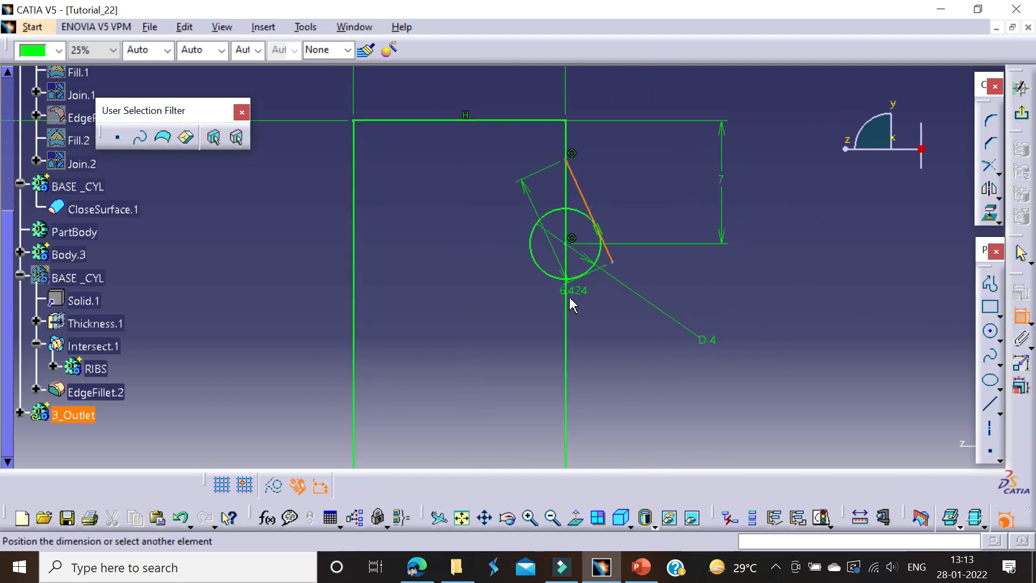
left_click(592, 330)
double_click(596, 320)
type("30")
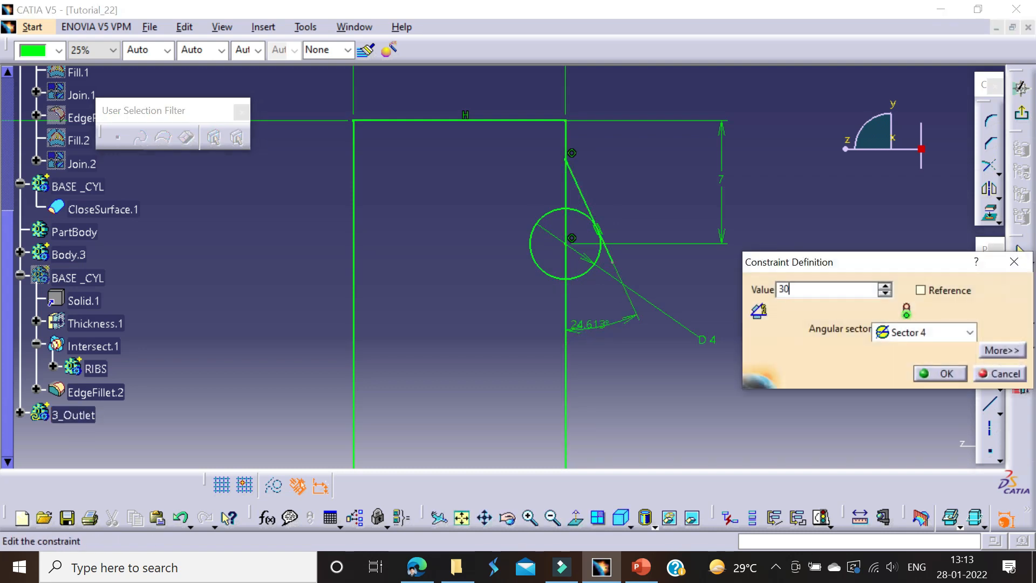
key("Return")
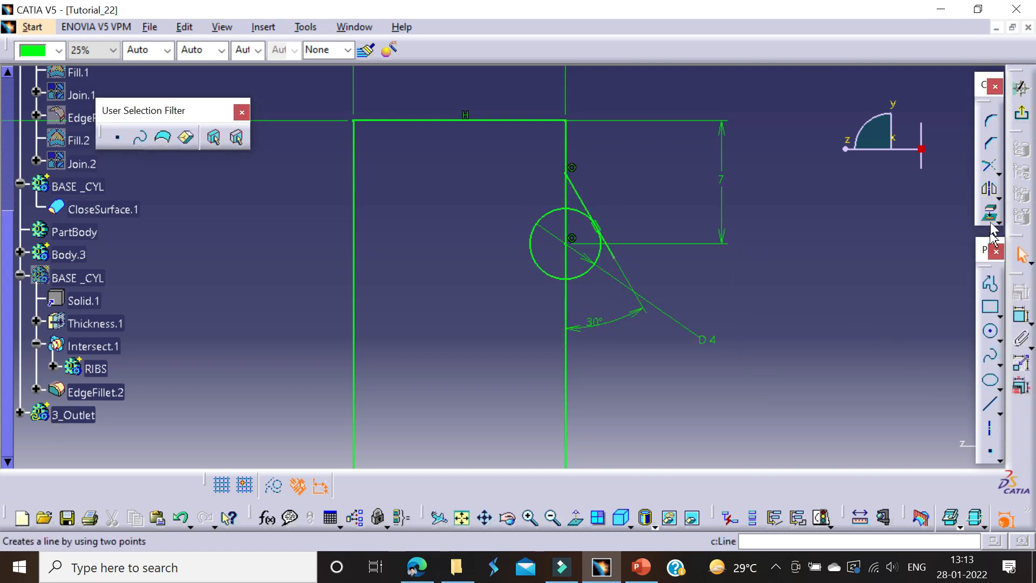
Step: Round the junction between the circle's lower side and the right vertical line with a 2 mm radius corner
left_click(576, 299)
left_click(584, 293)
double_click(583, 292)
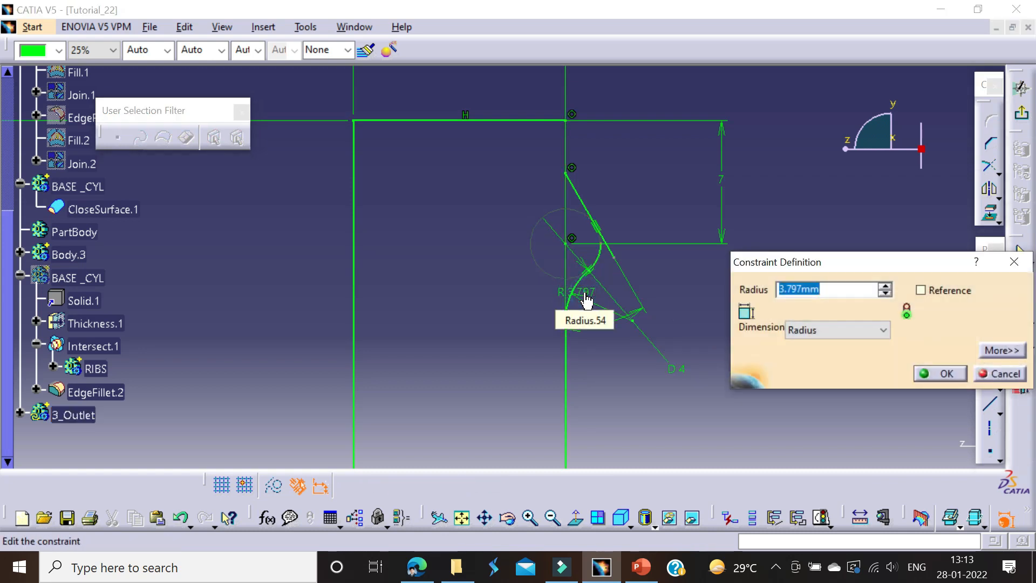
type("2mm")
key("Return")
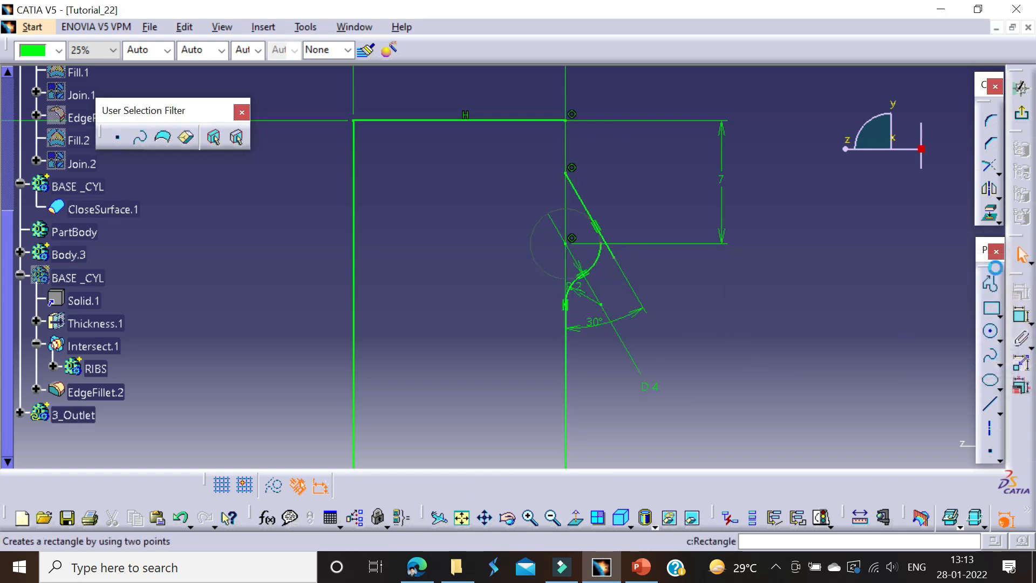
Step: Trim the slanted line and the circle arc at their tangent point to leave a single bead outline
left_click(986, 171)
left_click(588, 213)
mouse_move(597, 236)
middle_mouse_down()
mouse_move(626, 291)
mouse_move(658, 242)
middle_mouse_up()
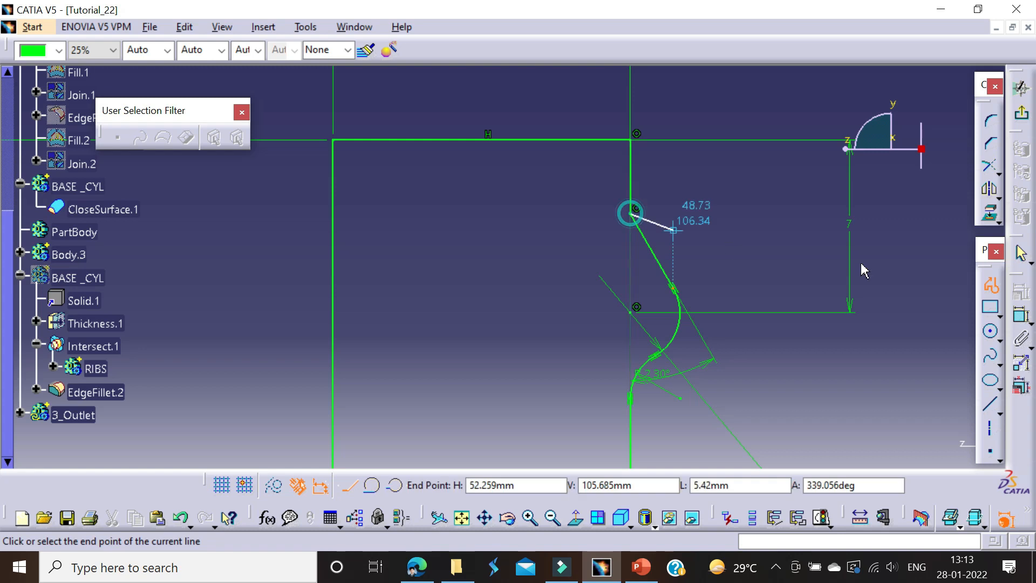
Step: Round the junction between the upper right vertical line and the slanted line with a 2 mm radius corner
double_click(630, 213)
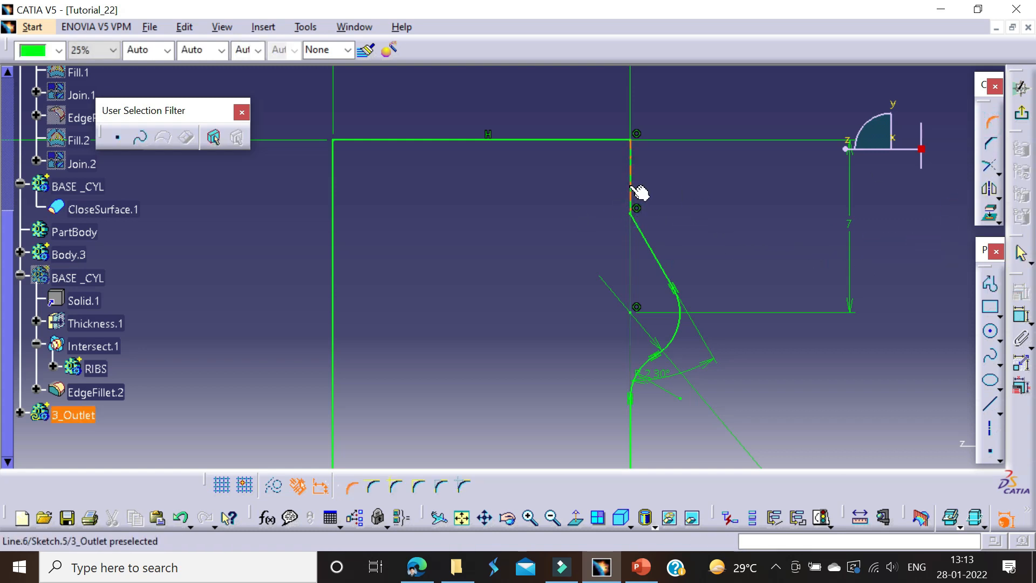
left_click(643, 220)
left_click(647, 218)
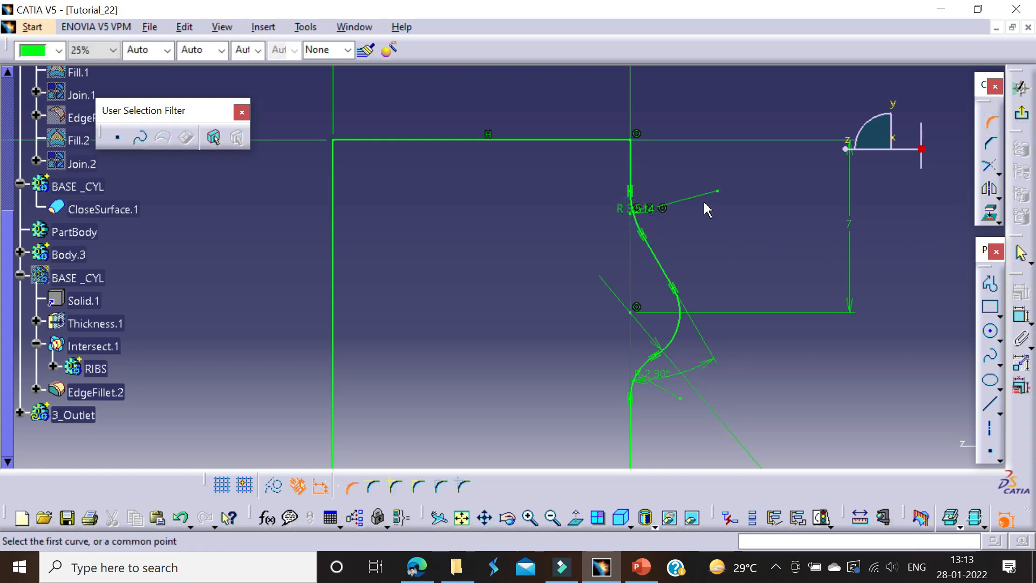
type("2")
key("Return")
mouse_move(671, 223)
middle_mouse_down()
mouse_move(682, 296)
mouse_move(560, 156)
mouse_move(559, 280)
mouse_move(569, 228)
middle_mouse_up()
key("Escape")
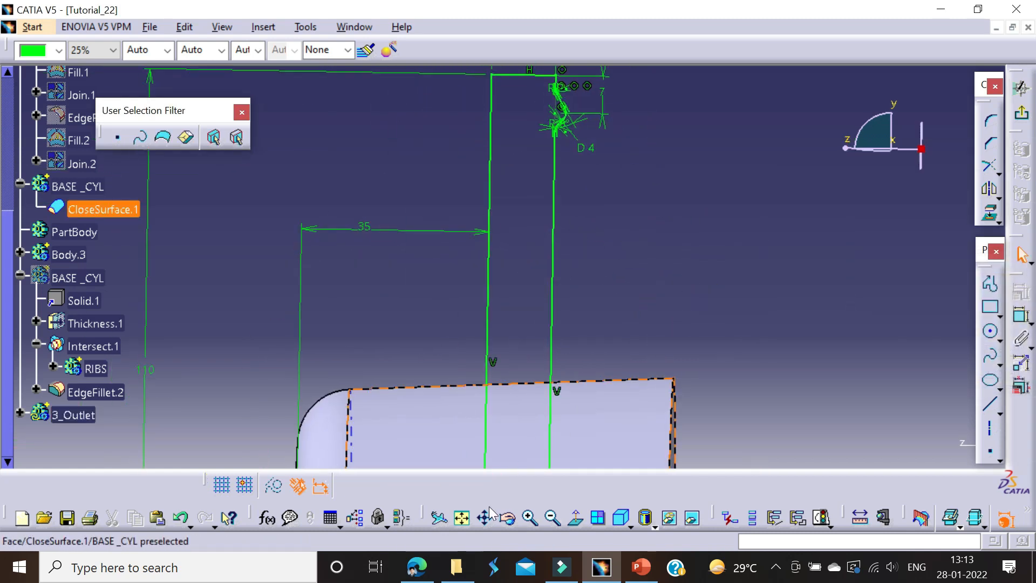
Step: Exit the finished outlet profile sketch and return to the 3D part
left_click(577, 521)
mouse_move(594, 352)
middle_mouse_down()
mouse_move(620, 280)
mouse_move(854, 290)
middle_mouse_up()
left_click(1019, 89)
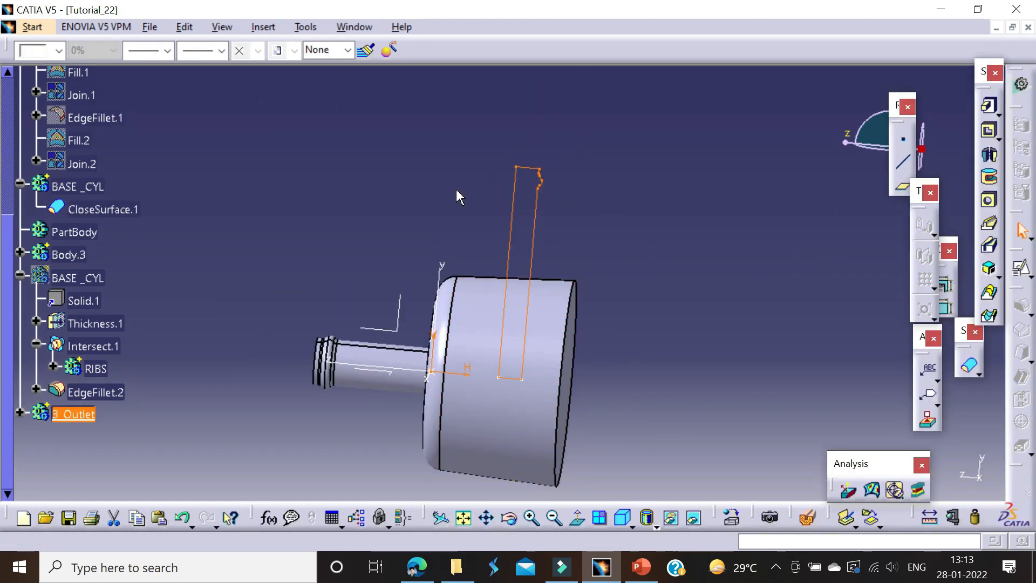
Step: Revolve the outlet profile 360° into a solid pipe with Shaft, using its long straight side opposite the bead as the axis
left_click(858, 287)
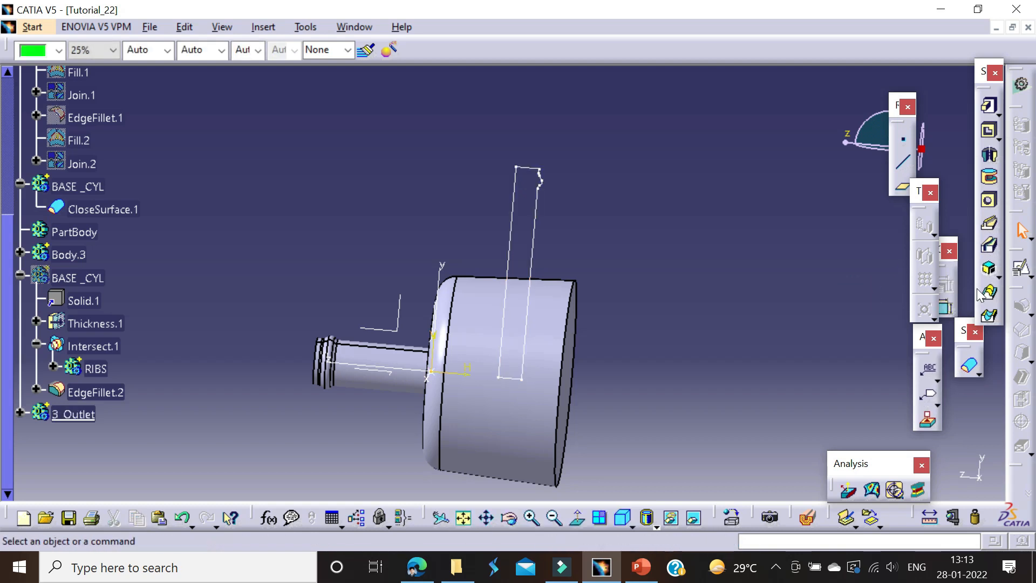
left_click(991, 161)
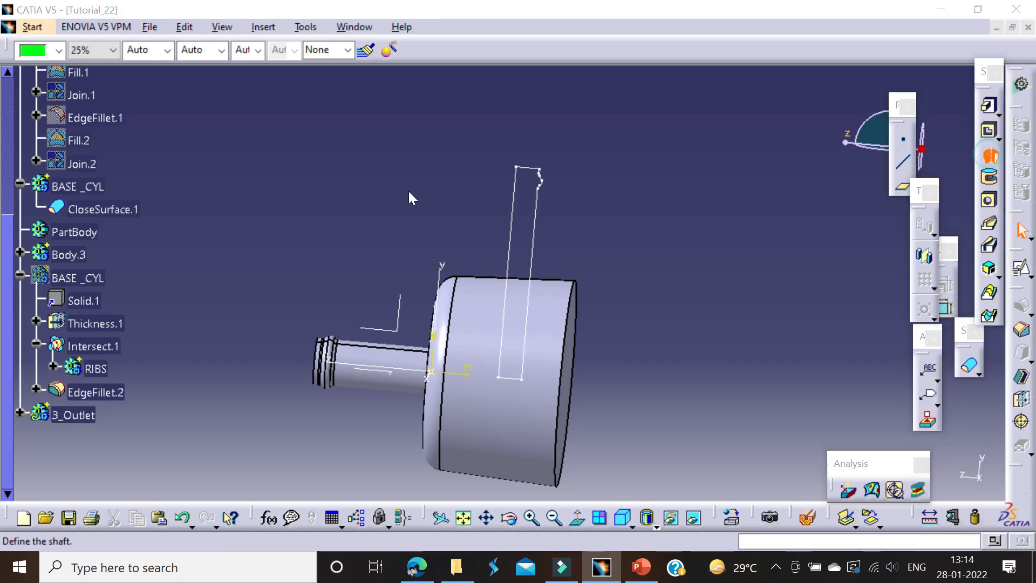
left_click(530, 177)
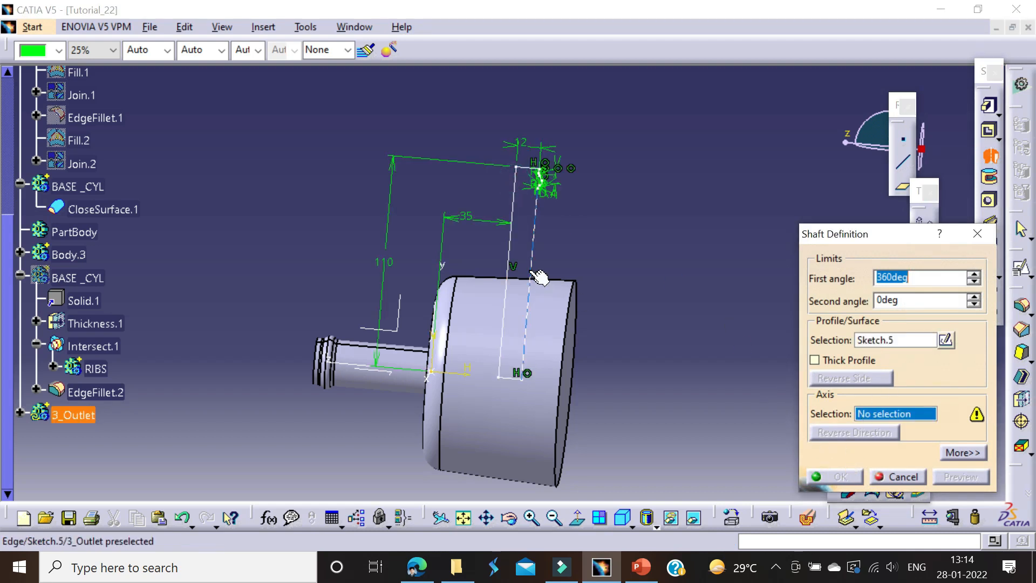
left_click(512, 245)
left_click(839, 477)
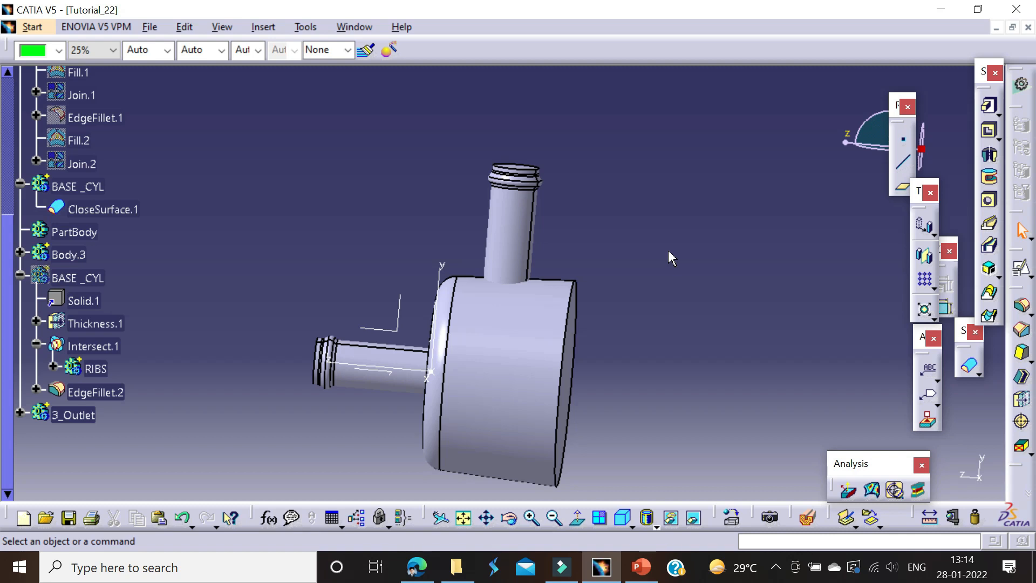
Step: Pattern the outlet body circularly as a complete crown of 3 instances, using the base cylinder's flat top face as reference
middle_click_drag(661, 257, 620, 188)
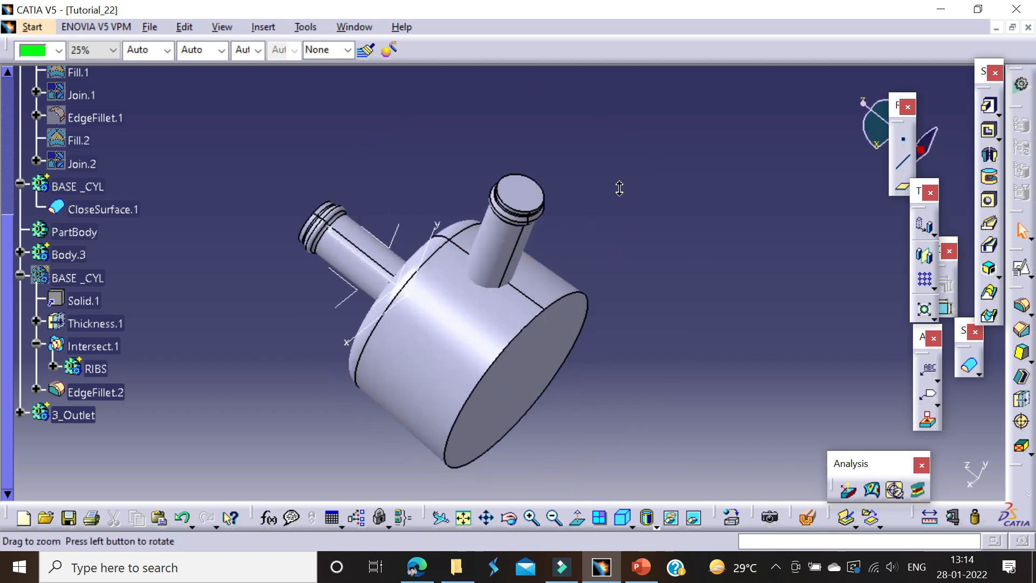
left_click(931, 287)
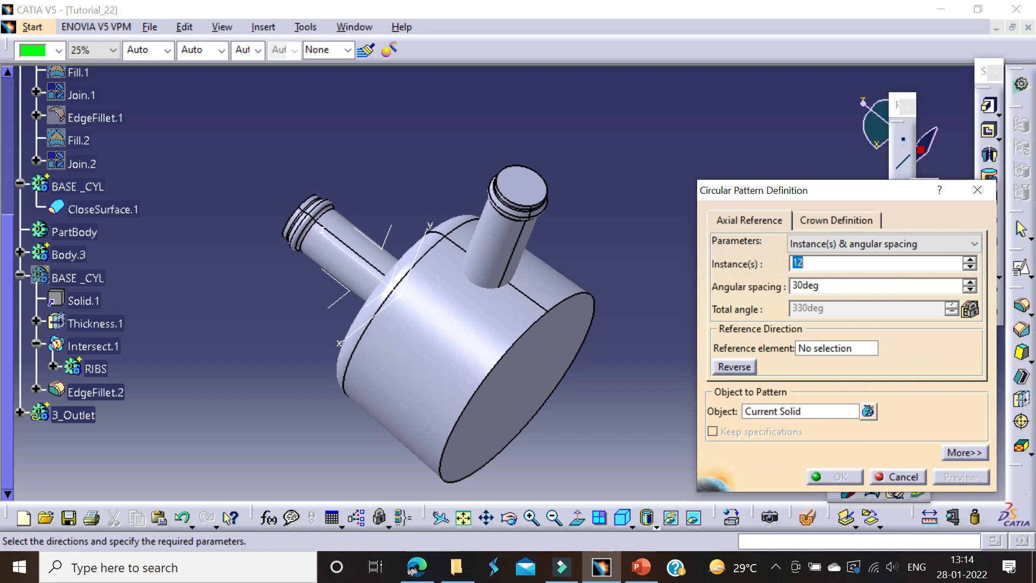
left_click(831, 244)
left_click(815, 294)
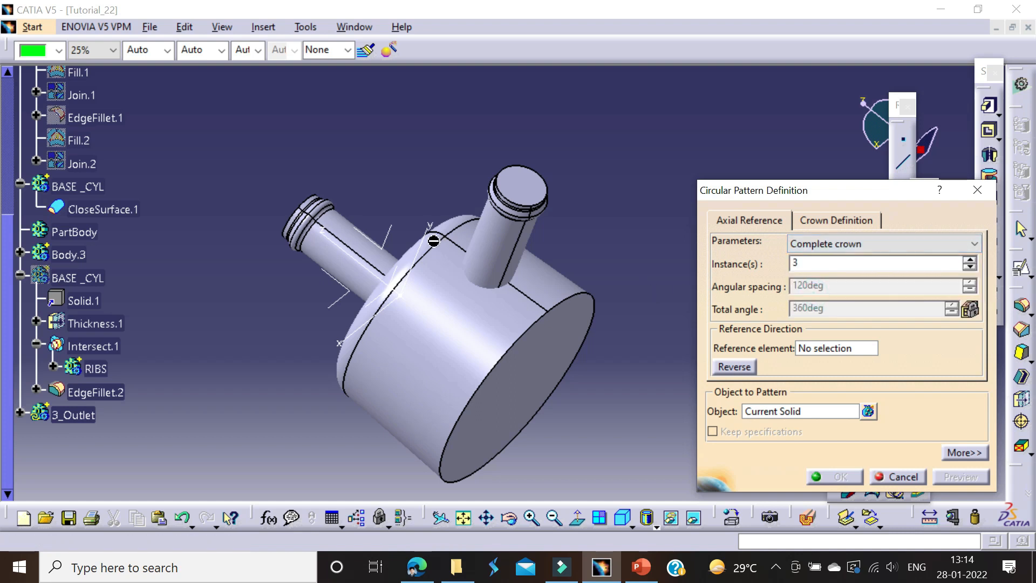
middle_click_drag(498, 292, 435, 232)
middle_click_drag(507, 232, 486, 247)
left_click(831, 348)
left_click(520, 202)
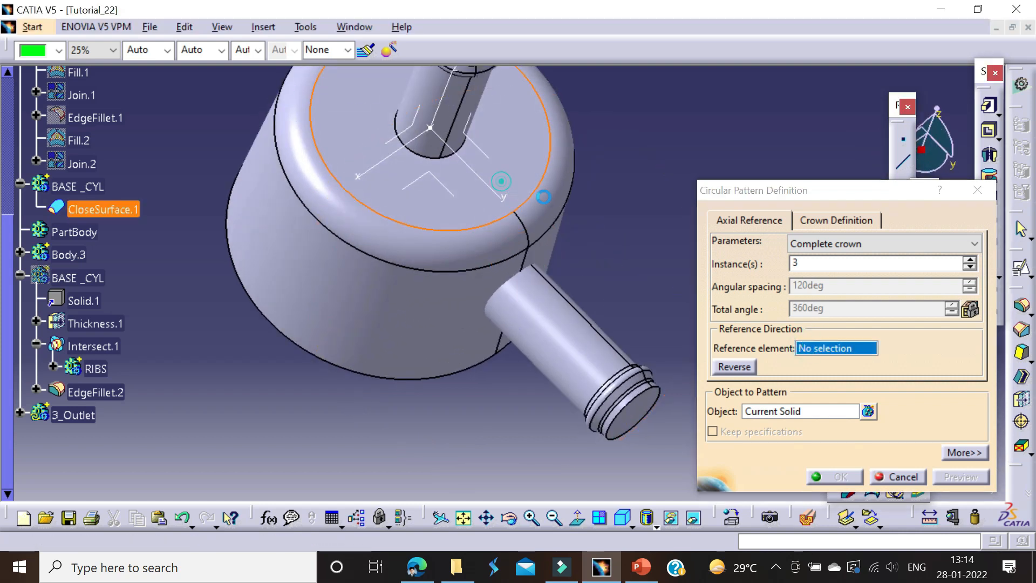
left_click(838, 477)
Step: Rename Body.3, the vertical top pipe, as TOP_OUT
middle_click_drag(432, 270, 432, 370)
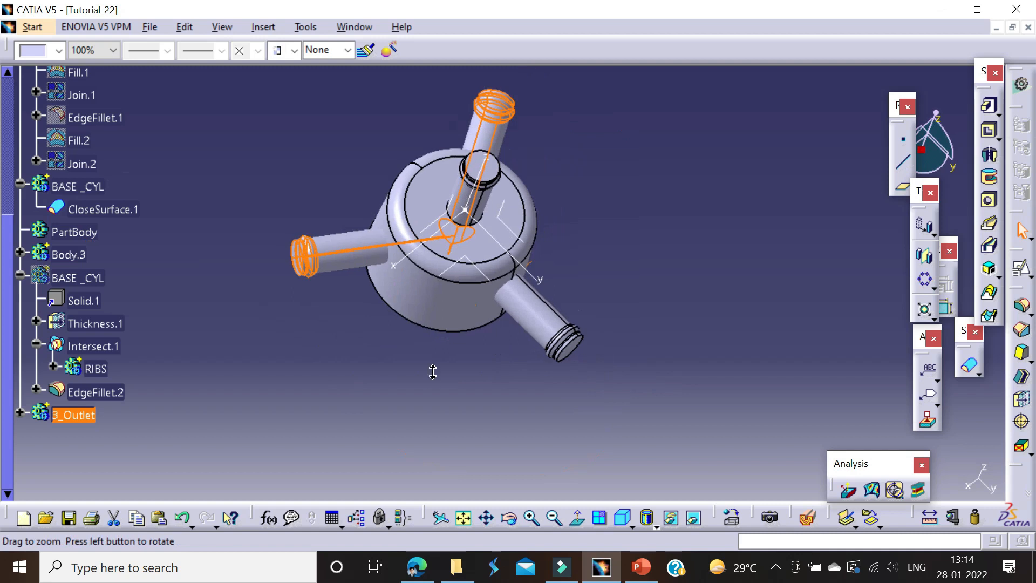
middle_click_drag(633, 208, 638, 289)
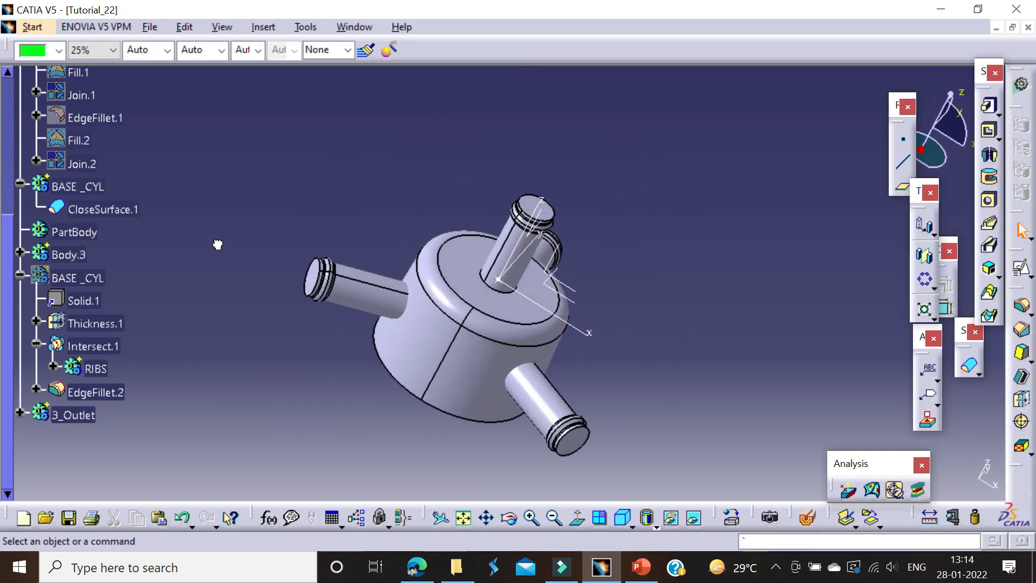
left_click(86, 230)
left_click(144, 243)
left_click(79, 255)
key("alt+Return")
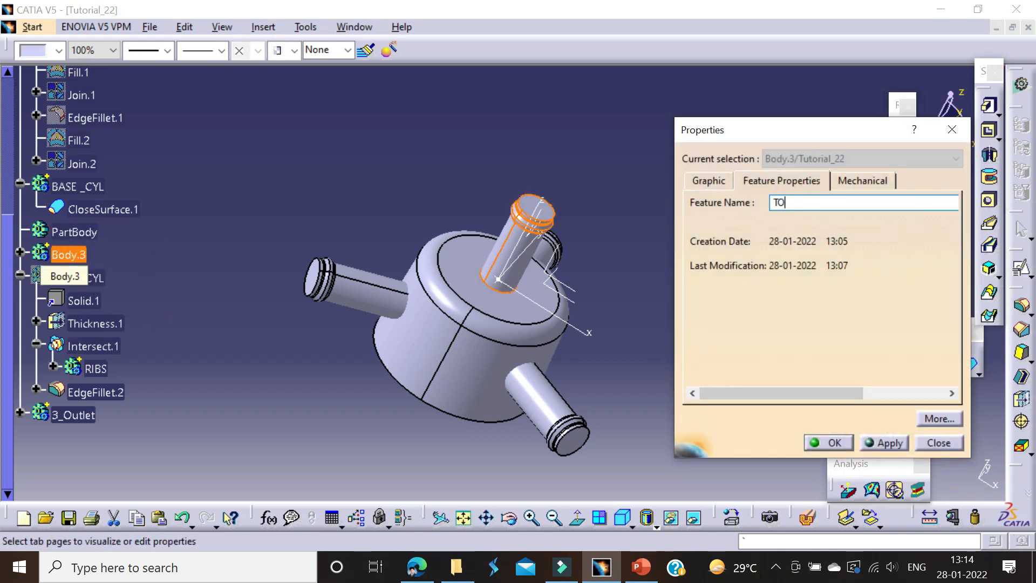
type("TOP_OUT")
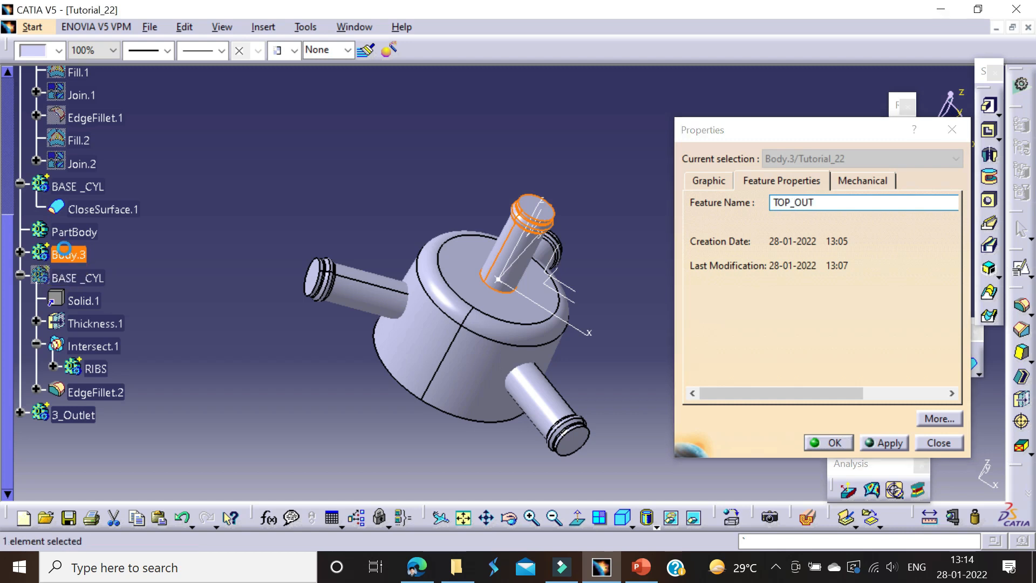
key("Return")
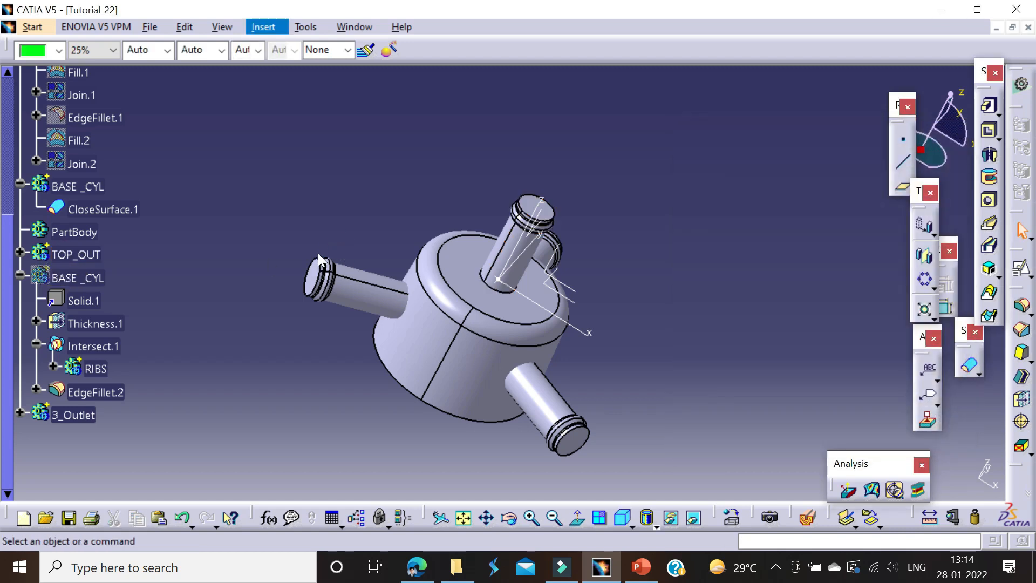
Step: Insert a new body and rename it COVER
left_click(276, 63)
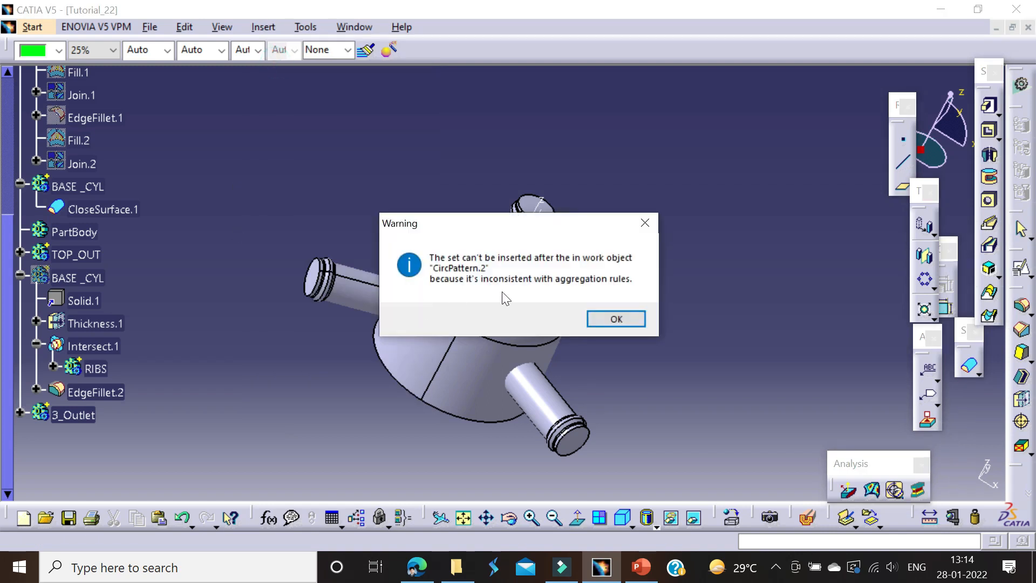
left_click(616, 319)
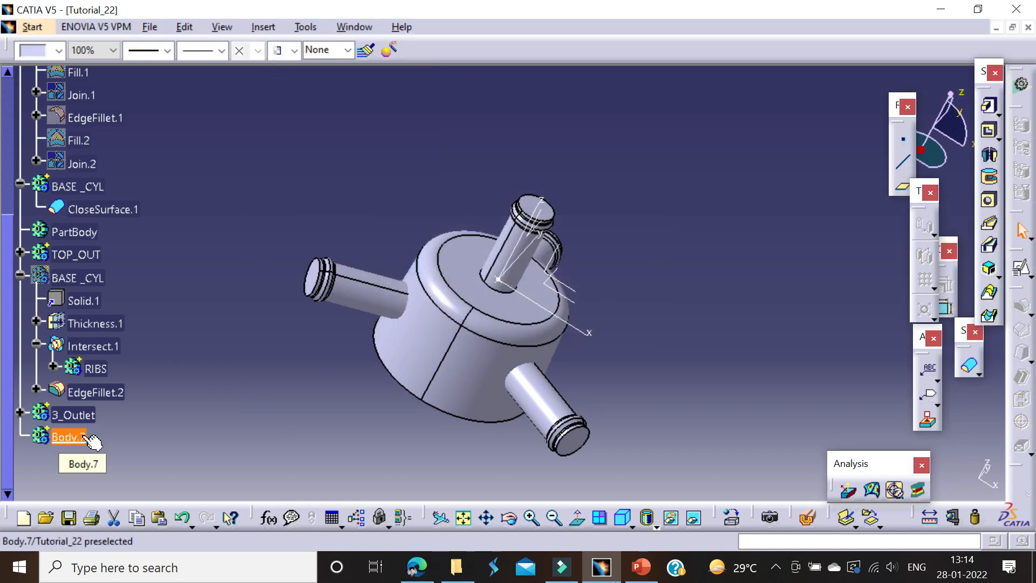
key("alt+Return")
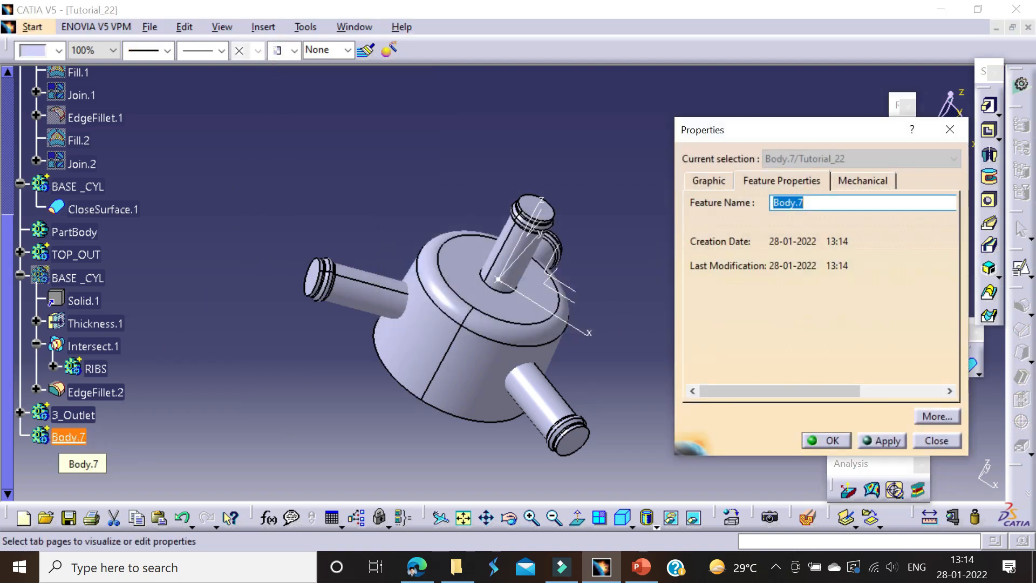
type("COVER")
key("Return")
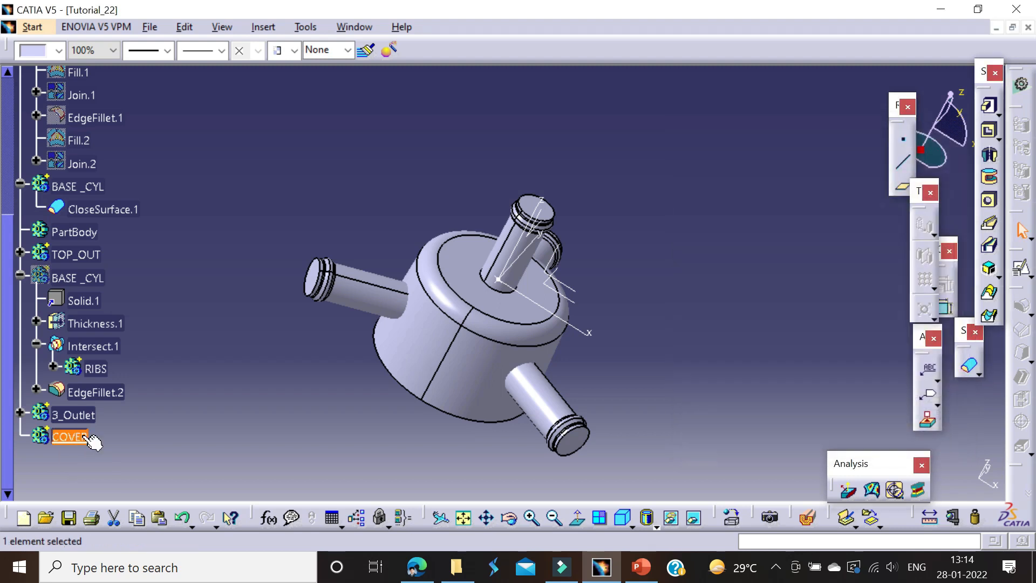
Step: Add the TOP_OUT, 3_Outlet and solid closed-surface BASE _CYL bodies together into the COVER body with the Add Boolean operation
left_click(76, 254)
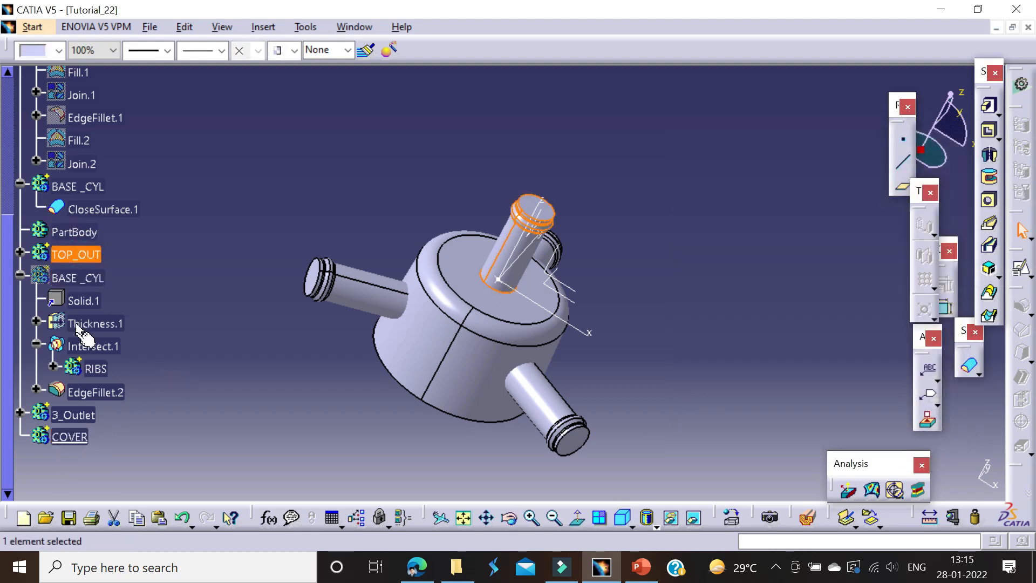
left_click(75, 415, "ctrl")
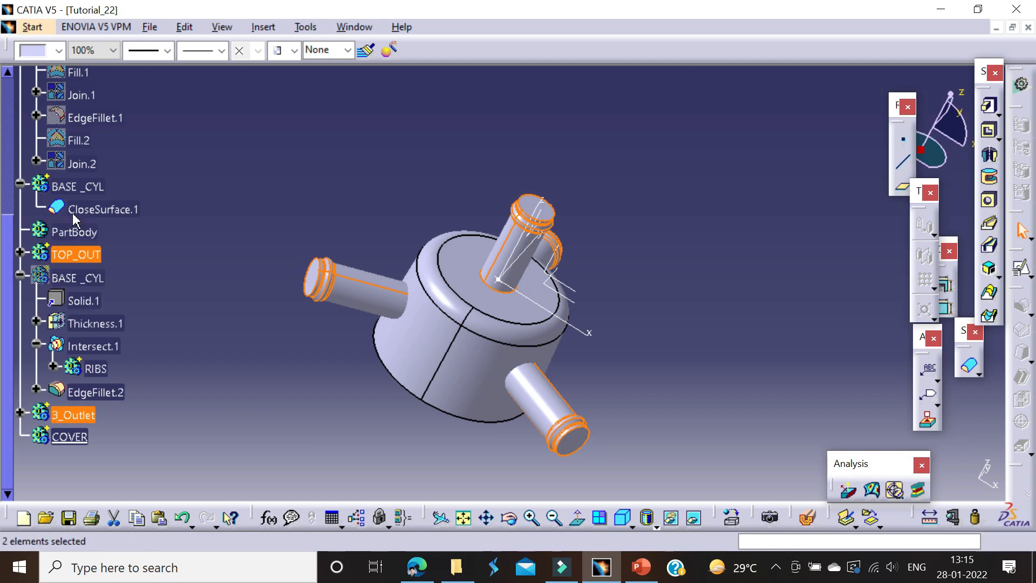
left_click(75, 186, "ctrl")
right_click(72, 187)
mouse_move(226, 499)
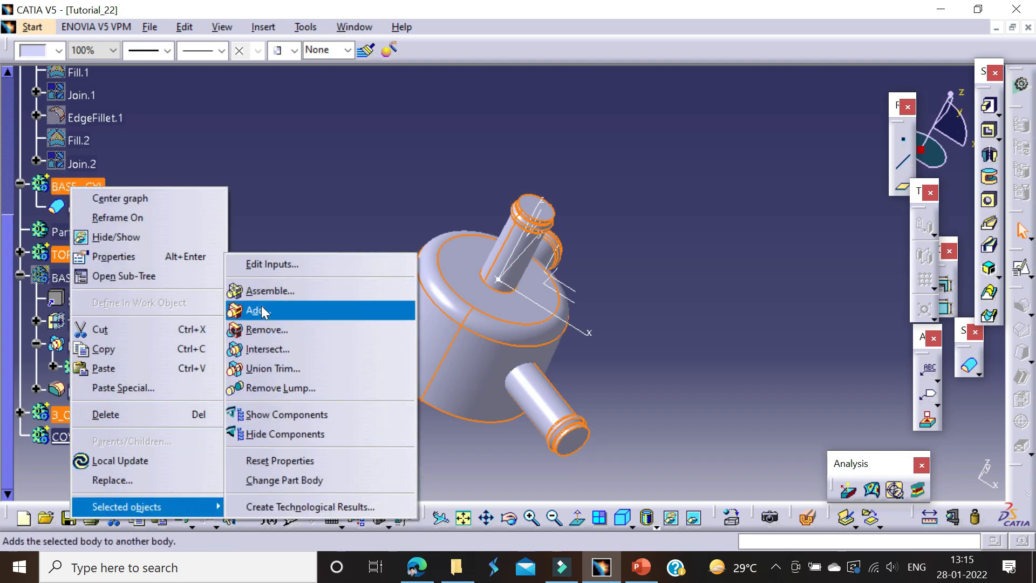
left_click(258, 310)
left_click(832, 473)
Step: Fillet the four junction edges where the top pipe and the three side outlets meet the base cylinder
middle_click_drag(739, 311, 713, 125)
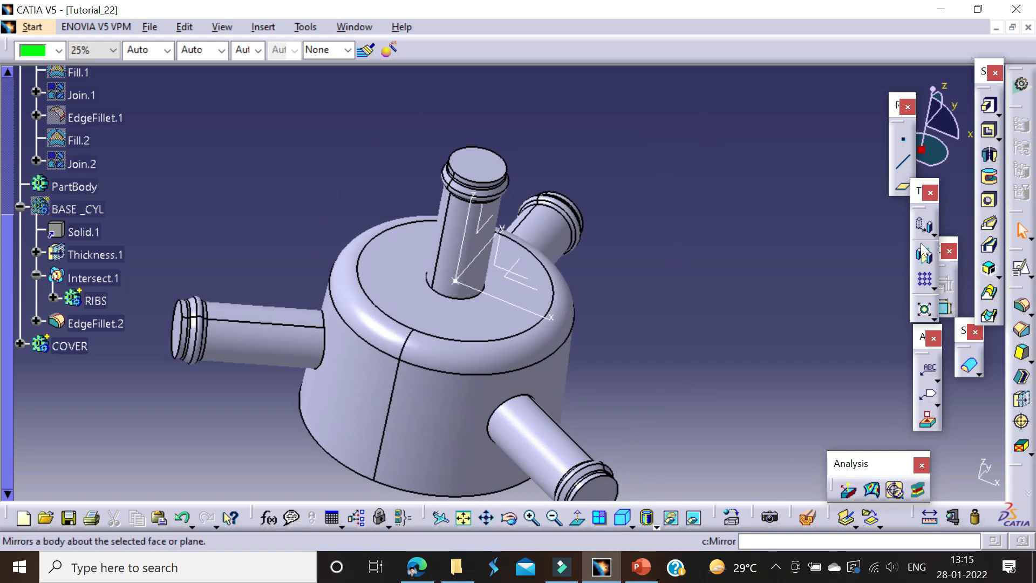
left_click(1022, 307)
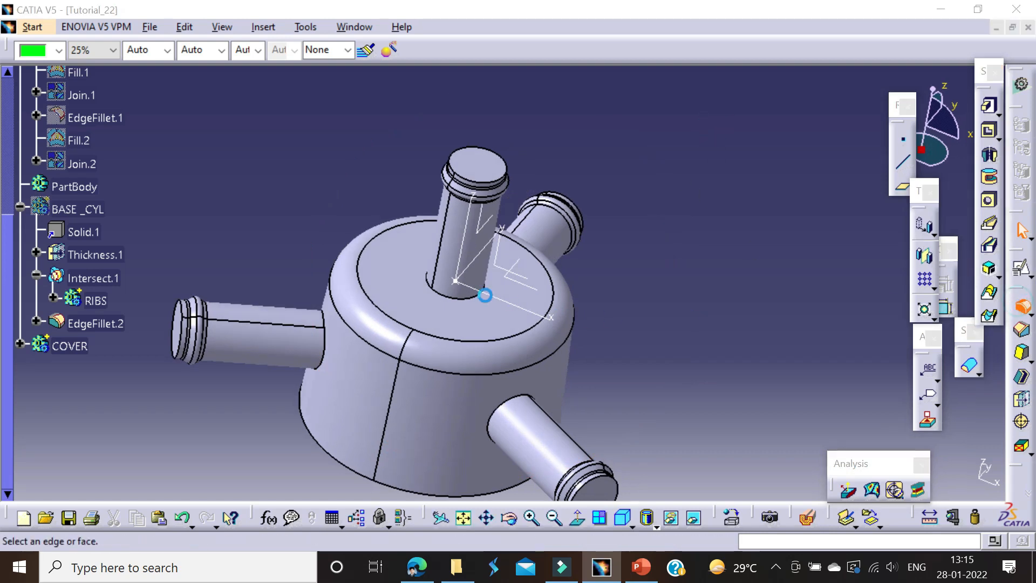
left_click(477, 294)
left_click(507, 414)
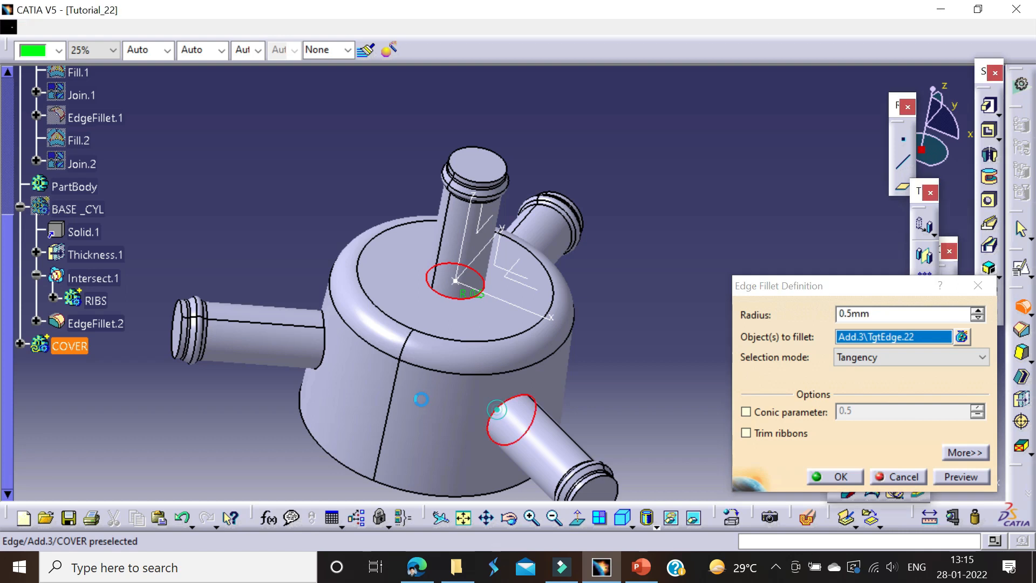
left_click(325, 327)
mouse_move(535, 319)
middle_mouse_down()
mouse_move(474, 345)
mouse_move(499, 262)
middle_mouse_up()
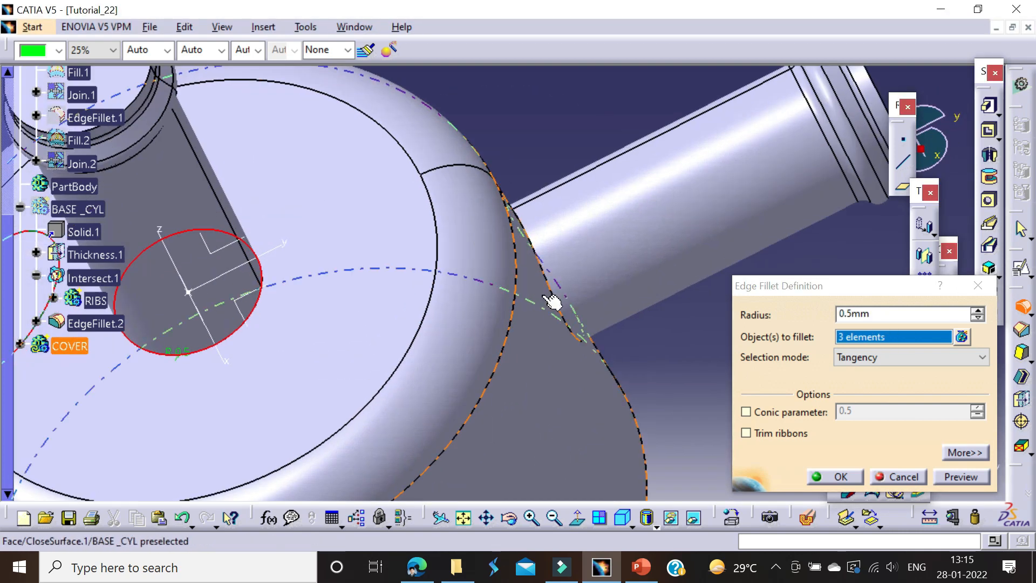
left_click(547, 279)
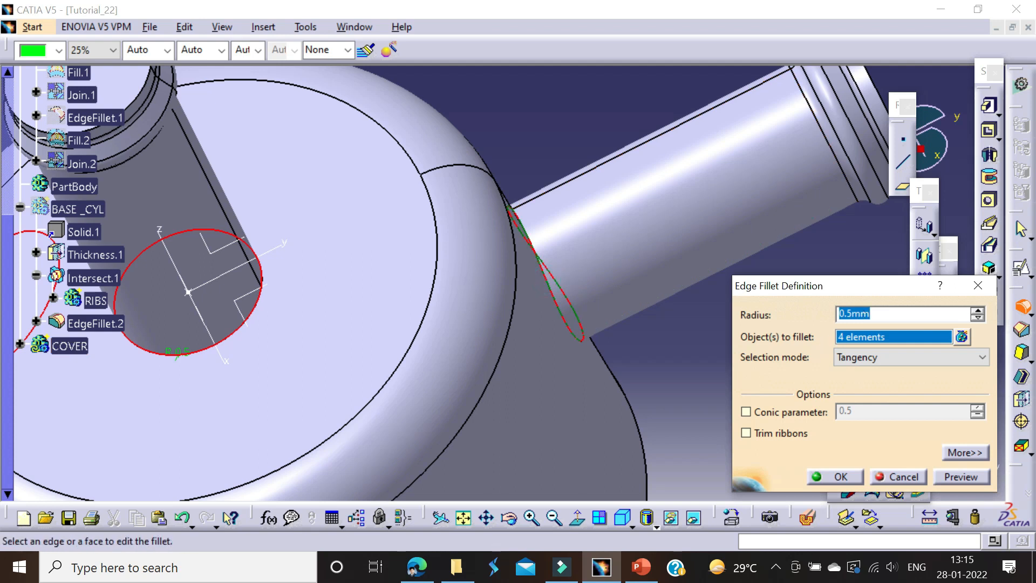
left_click(839, 477)
left_click(977, 290)
middle_click_drag(539, 100, 491, 324)
Step: Switch to the Tutorial_22 PDF, examine its views for the base rim and mounting lug dimensions, and return to CATIA
key("alt+Tab")
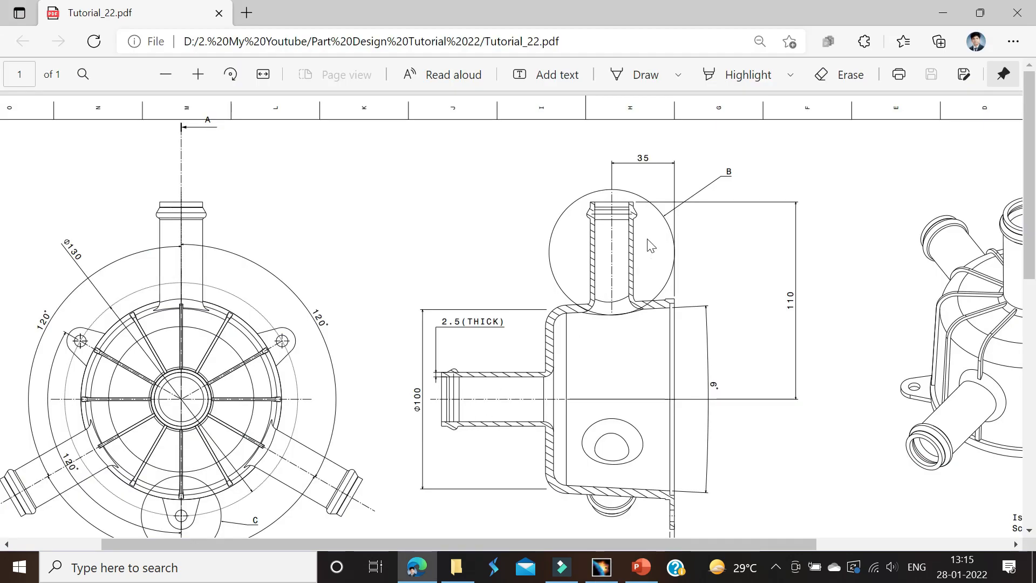
scroll(388, 322, "down", 4)
scroll(176, 318, "up", 3)
scroll(178, 479, "up", 1, "ctrl")
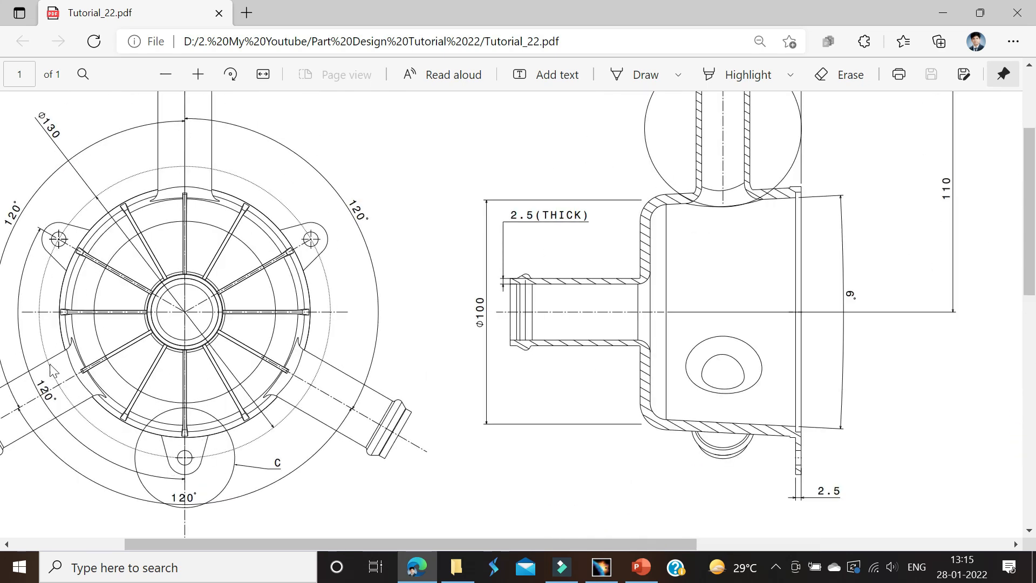
scroll(432, 358, "down", 3, "ctrl")
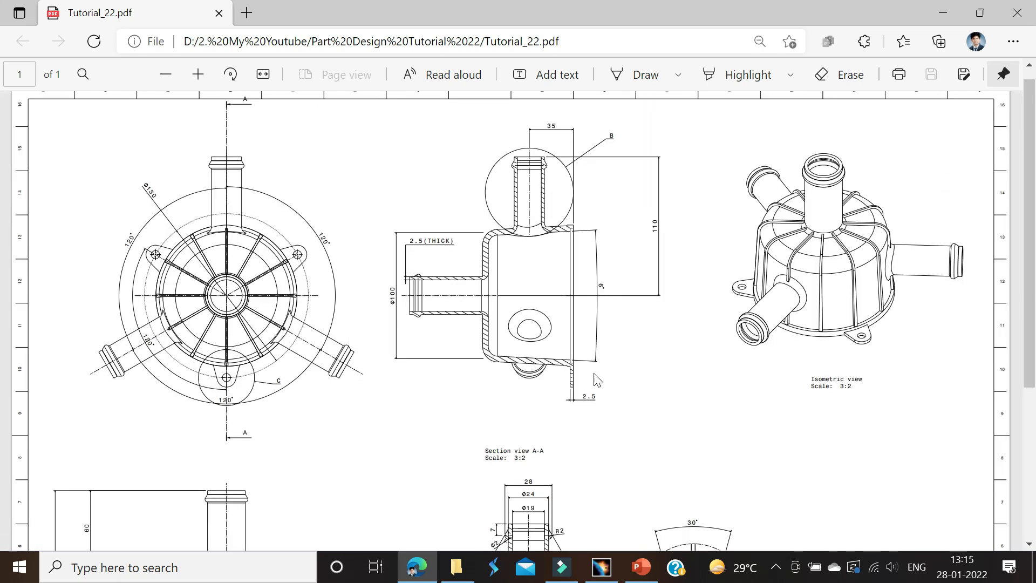
scroll(561, 403, "down", 3)
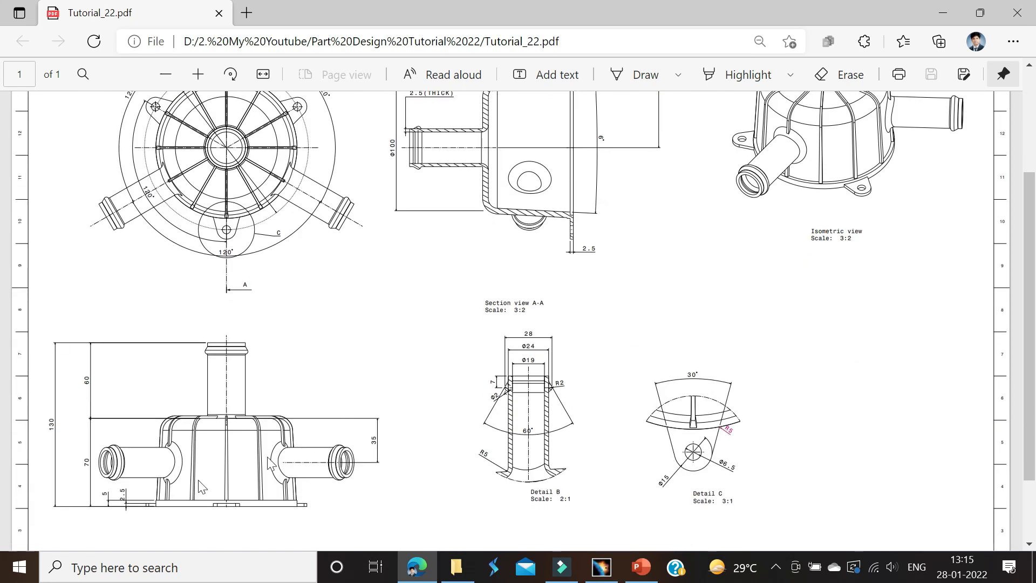
scroll(107, 510, "up", 4, "ctrl")
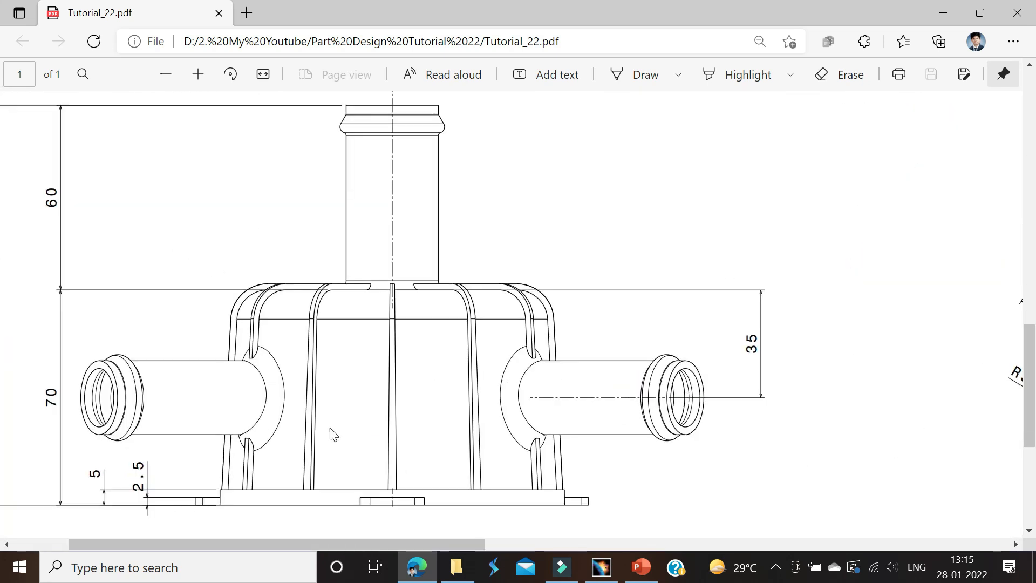
key("alt+Tab")
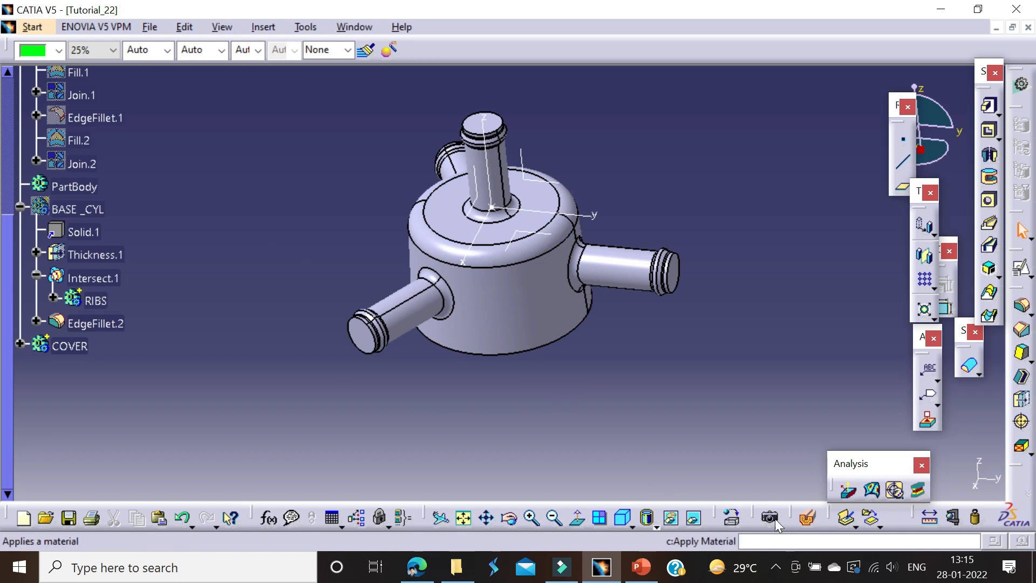
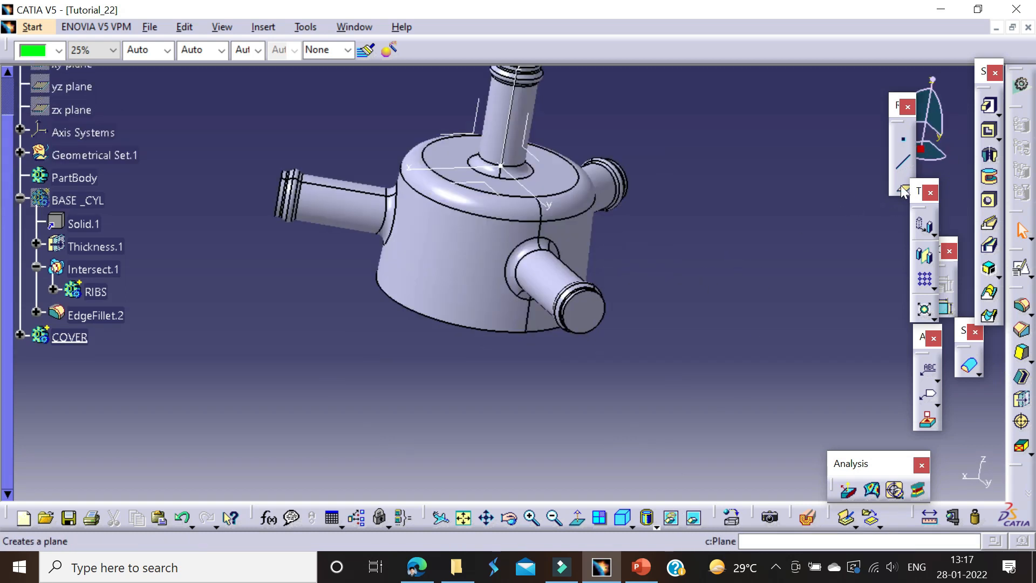
Step: Create a reference plane offset 0 mm from the base cylinder's flat bottom face
left_click(903, 190)
middle_click_drag(483, 243, 490, 267)
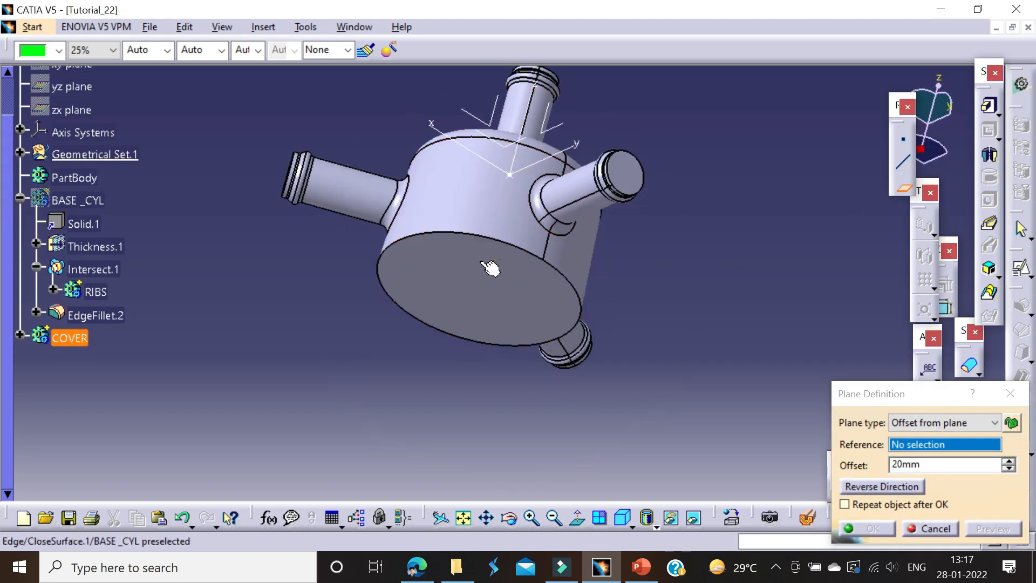
left_click(489, 267)
type("50mm")
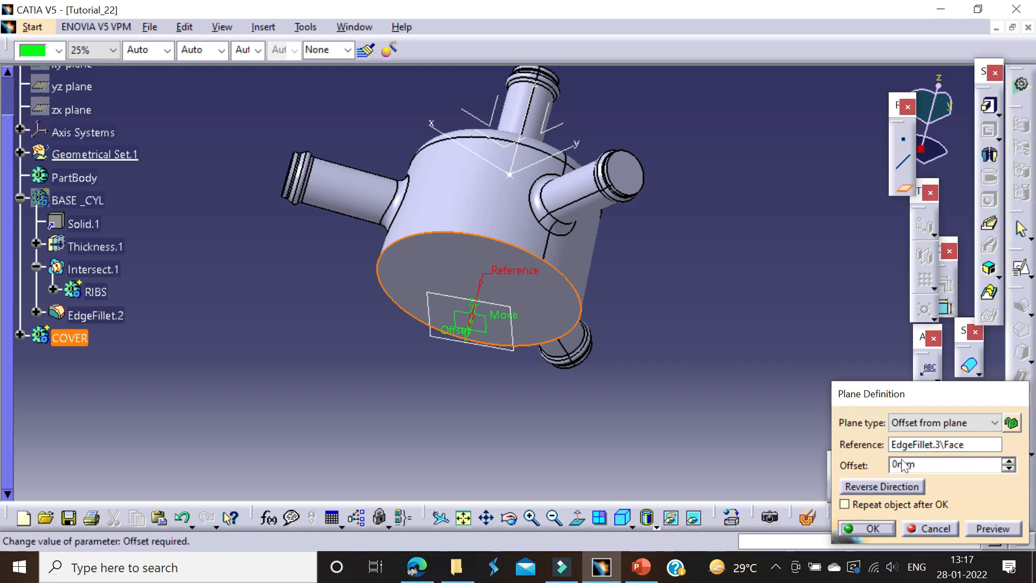
key("Return")
Step: Start a positioned sketch on the new bottom plane with the H direction reversed
left_click(1023, 275)
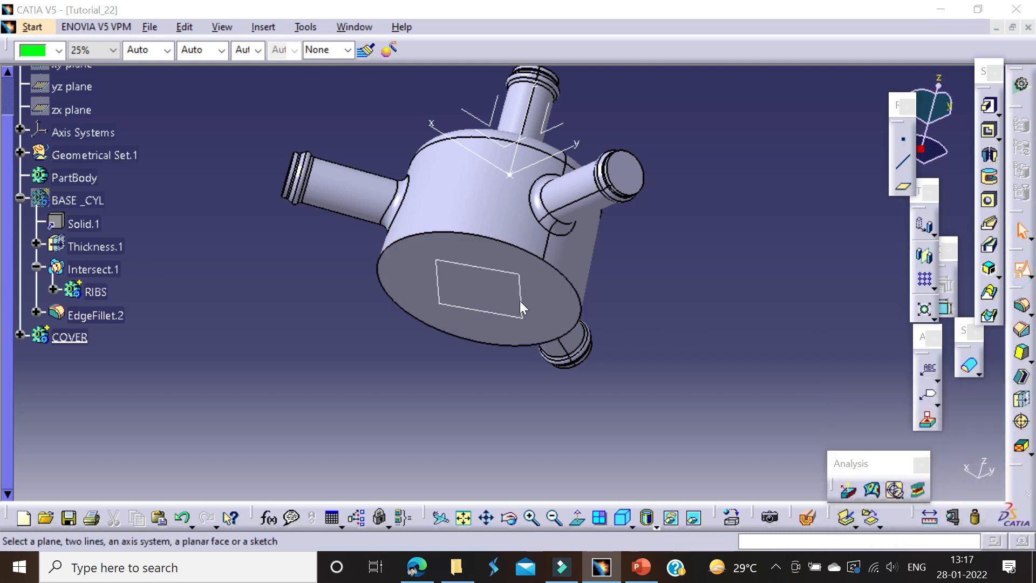
left_click(520, 278)
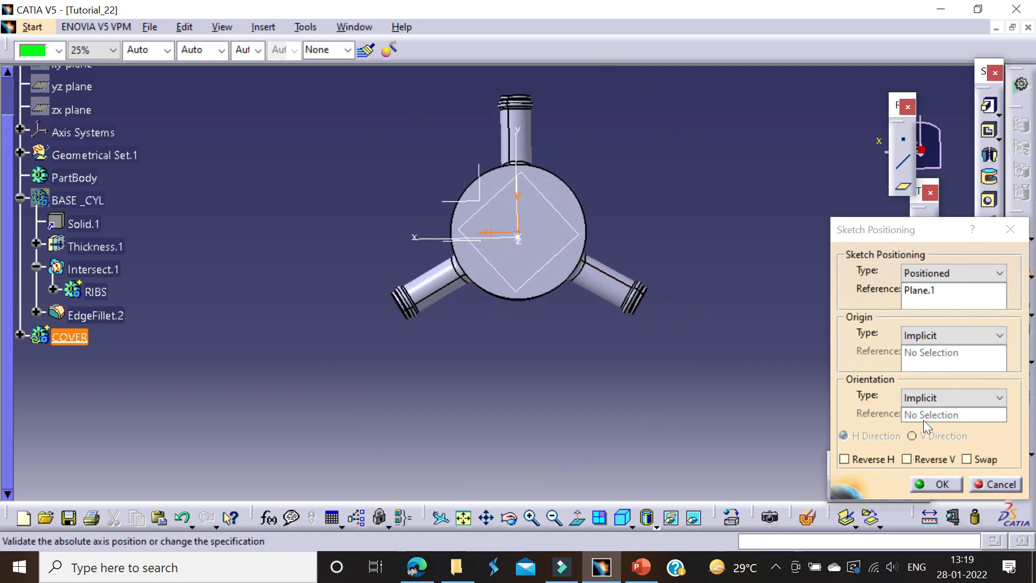
left_click(872, 458)
left_click(916, 481)
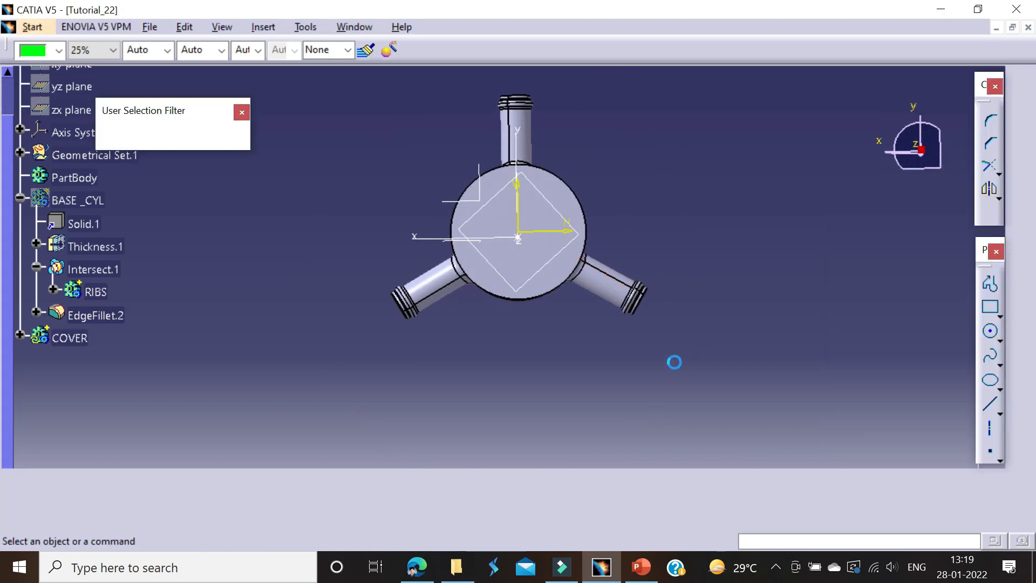
Step: Draw a circle centred on the sketch origin around the base cylinder and dimension its diameter to 130 mm
mouse_move(630, 283)
middle_mouse_down()
mouse_move(642, 325)
mouse_move(745, 281)
middle_mouse_up()
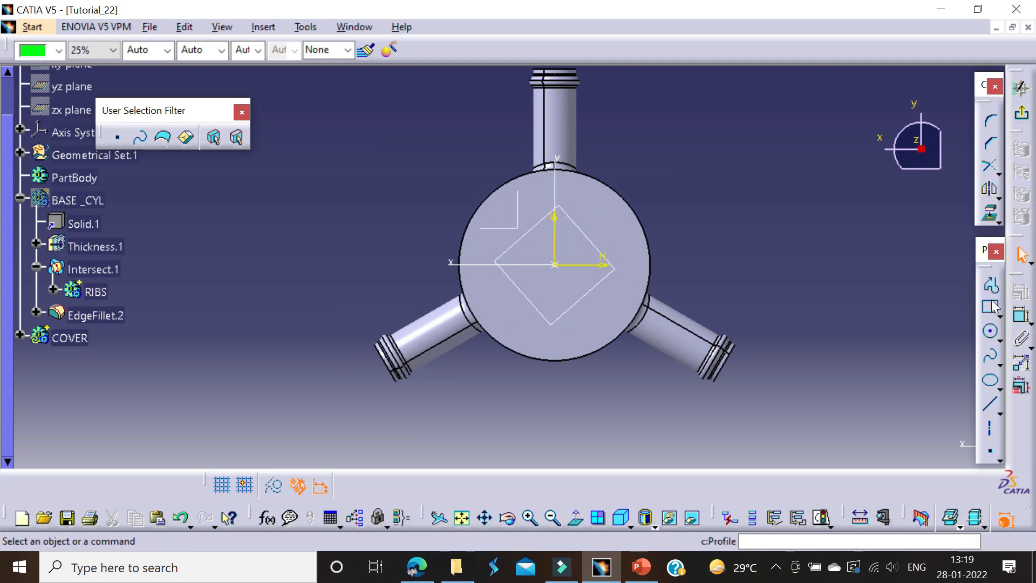
left_click(991, 330)
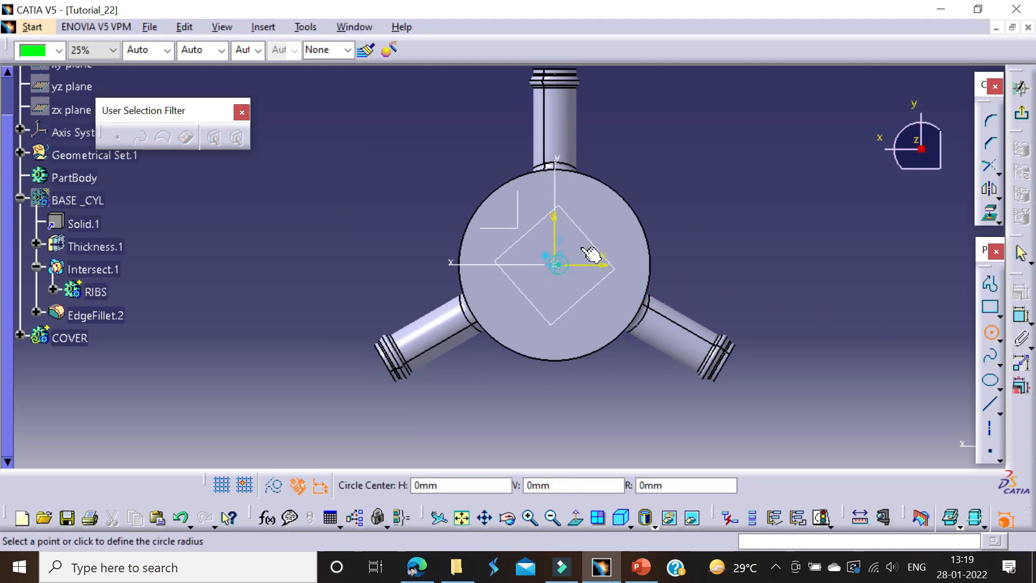
key("alt+Tab")
scroll(251, 313, "up", 10)
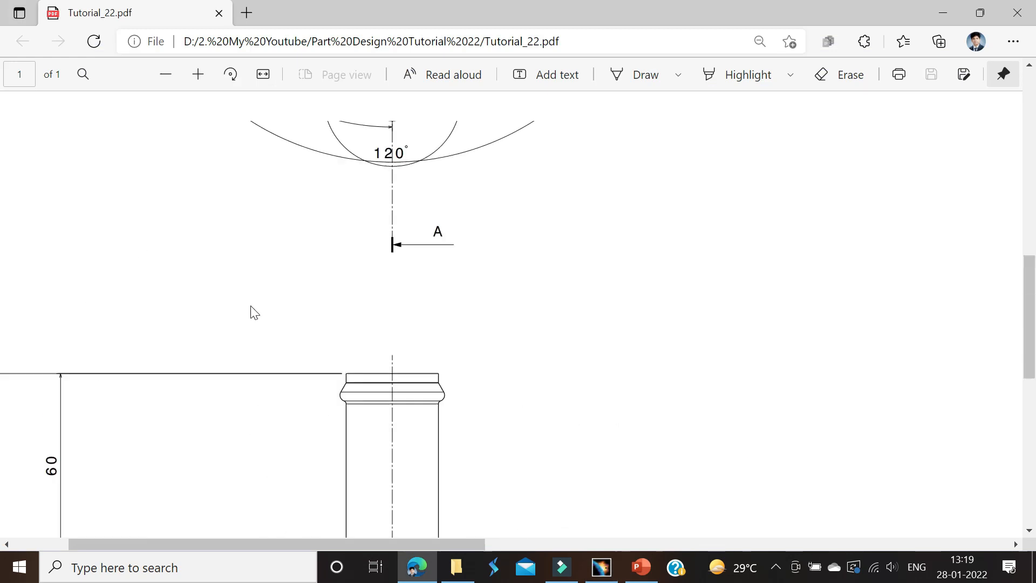
key("alt+Tab")
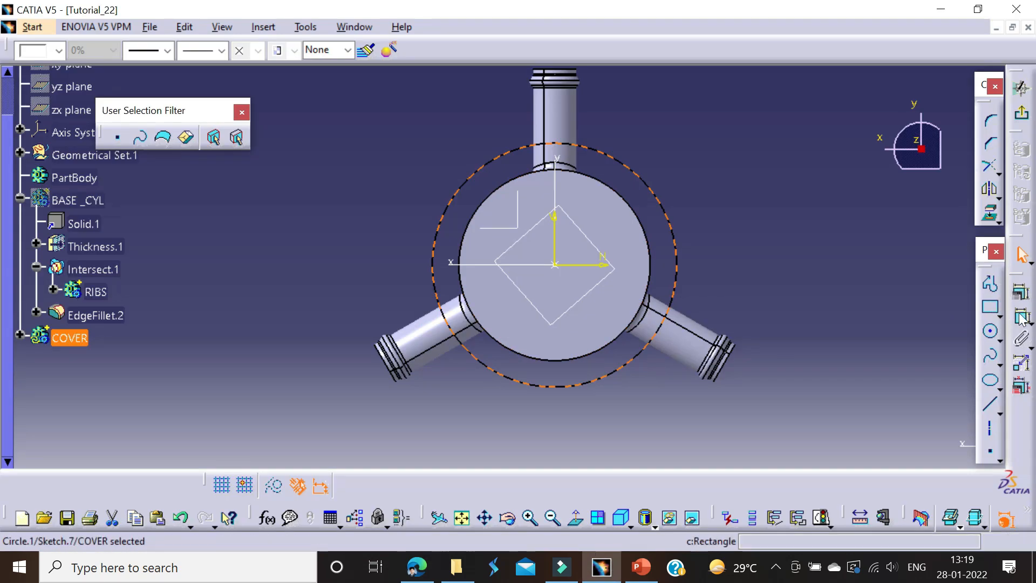
left_click(1019, 292)
left_click(747, 217)
double_click(752, 214)
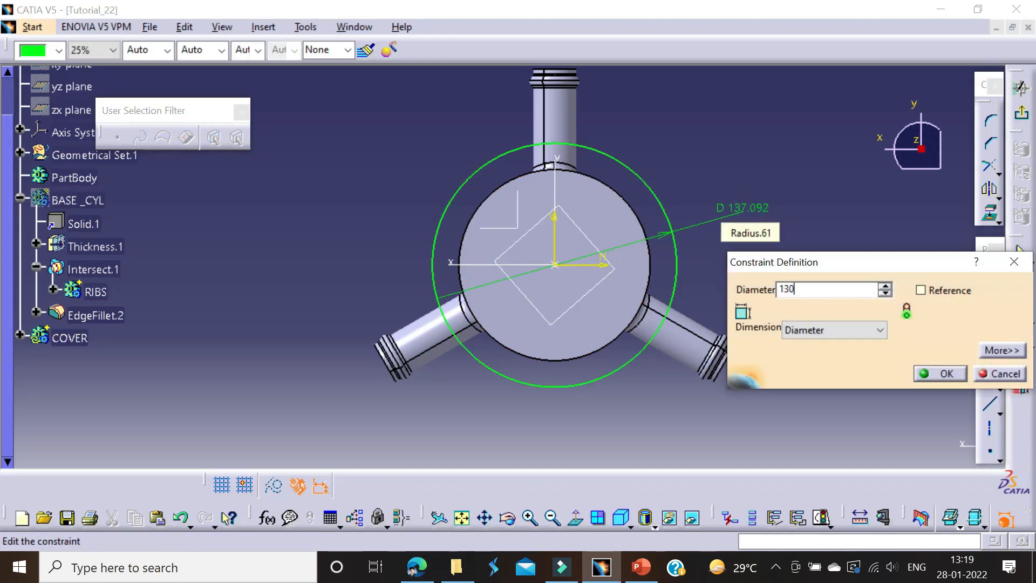
key("Return")
Step: Convert the 130 mm circle into a construction element
left_click(530, 381)
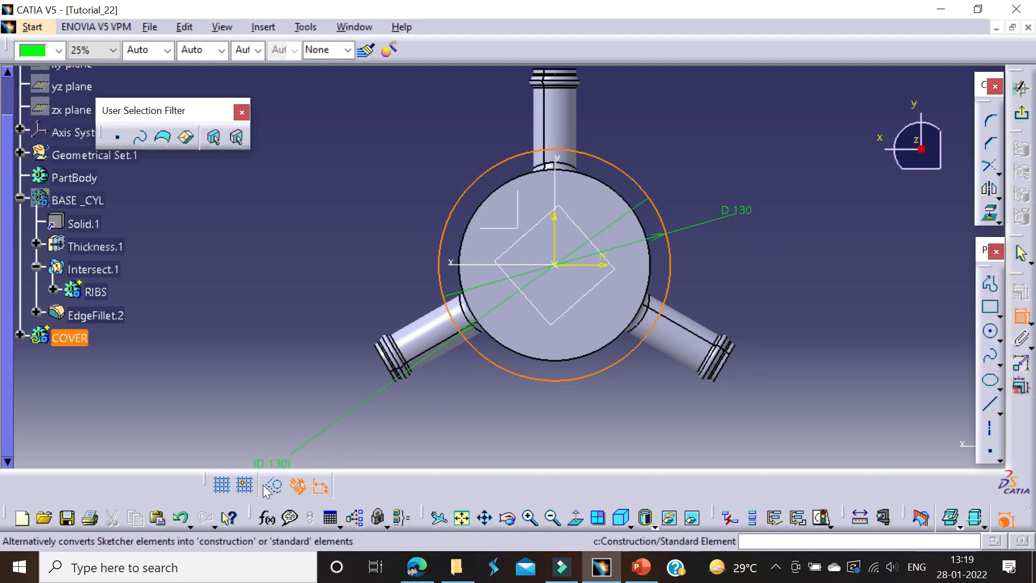
left_click(274, 483)
left_click(495, 364)
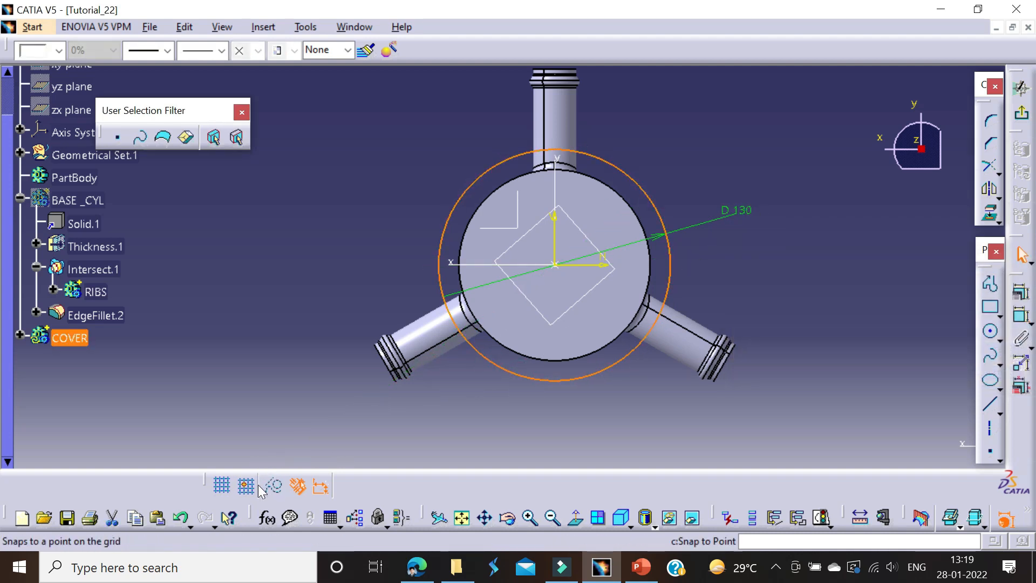
left_click(274, 485)
left_click(358, 407)
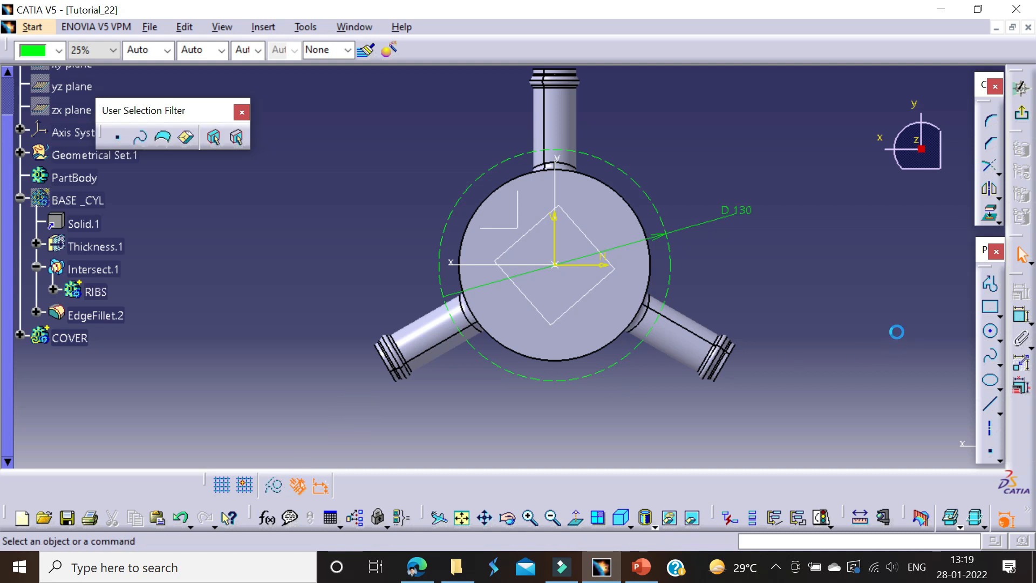
Step: Draw two concentric circles, about 18 mm and 38 mm in diameter, below the construction circle on the vertical axis
left_click(990, 335)
middle_click_drag(636, 283, 656, 235)
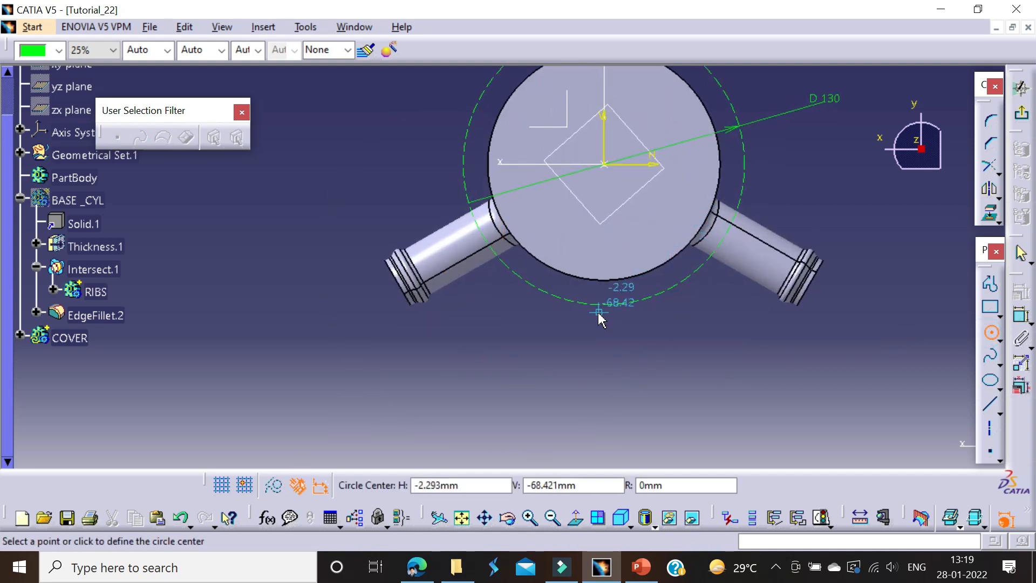
left_click(605, 367)
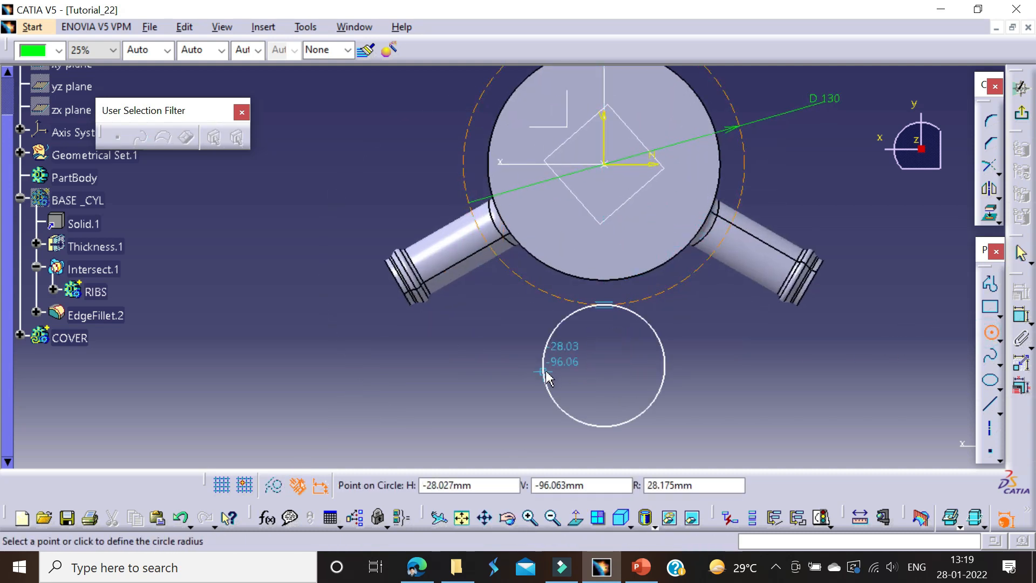
left_click(603, 346)
middle_click_drag(621, 308, 628, 179)
left_click(983, 333)
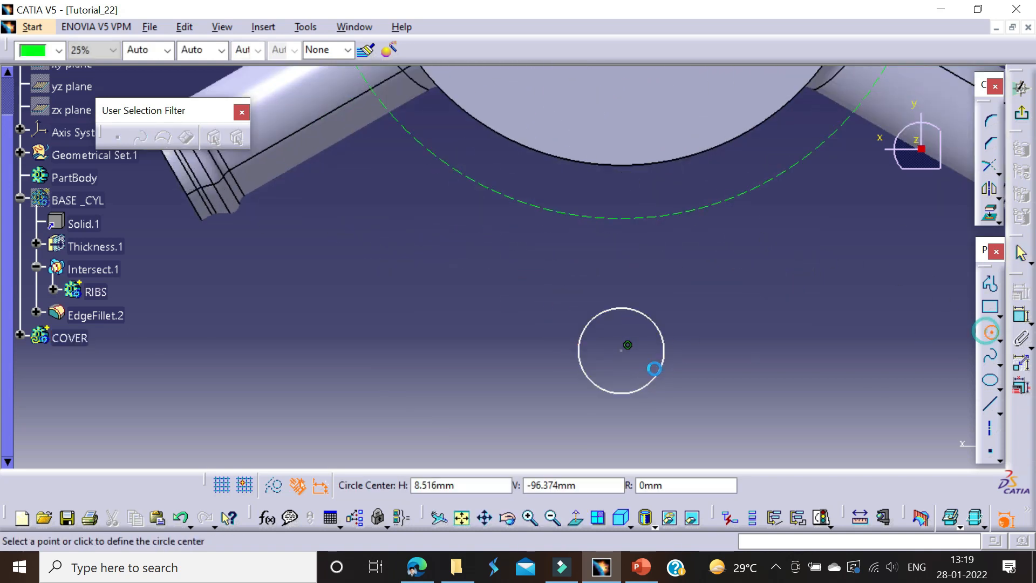
left_click(627, 348)
left_click(701, 299)
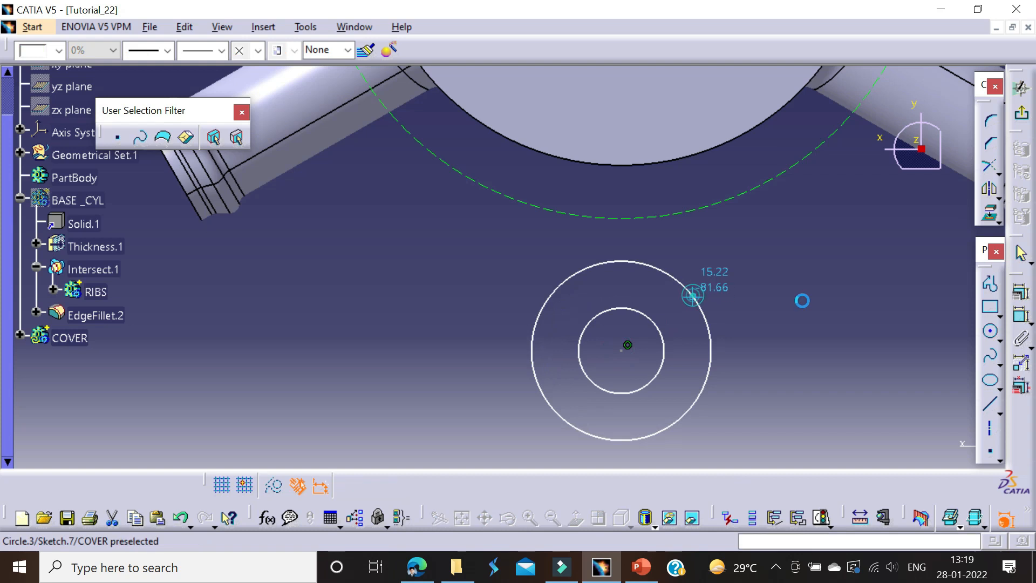
Step: Draw a slanted line from the construction circle past the outer lug circle's left side and mirror it about the vertical axis
left_click(989, 282)
left_click(479, 175)
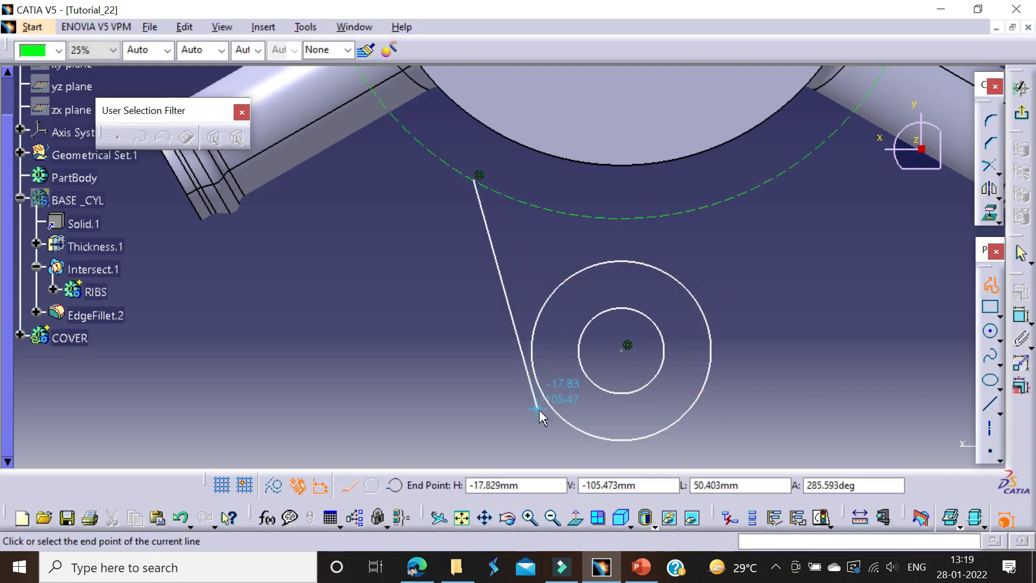
left_click(548, 418)
key("Escape")
left_click(501, 250)
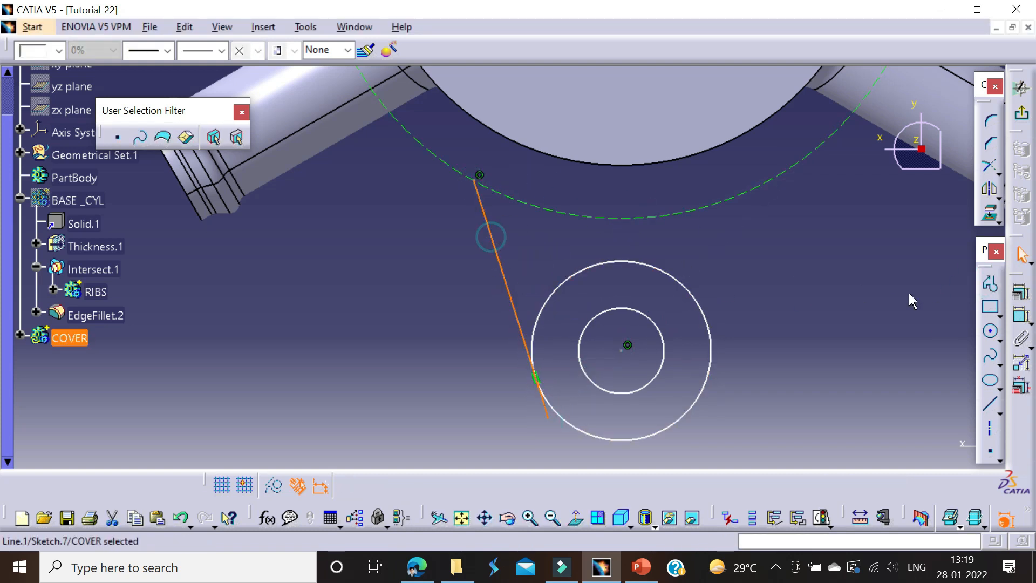
left_click(990, 190)
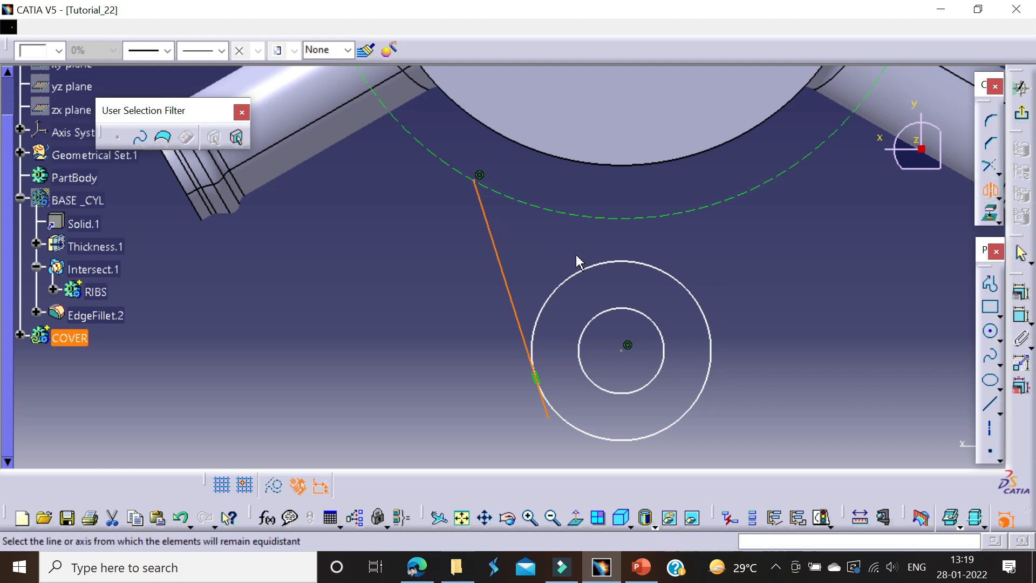
middle_click_drag(578, 261, 573, 167, "ctrl")
left_click(549, 91)
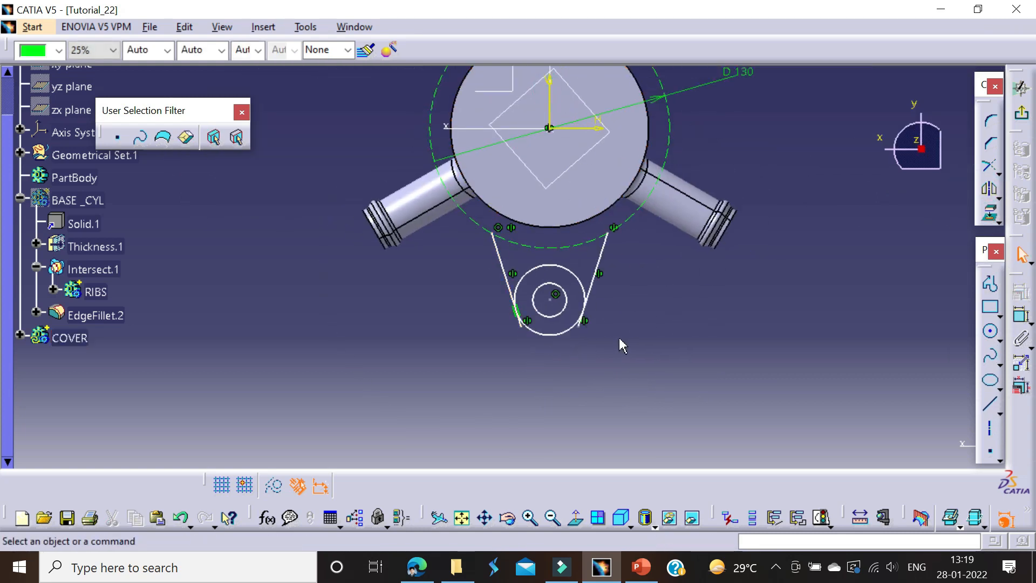
Step: Examine Detail C in the Tutorial_22 PDF for the mounting lug dimensions and return to CATIA
key("alt+Tab")
middle_click_drag(439, 226, 471, 268)
scroll(439, 351, "down", 7)
scroll(594, 345, "down", 5)
middle_click_drag(728, 414, 838, 413)
scroll(494, 439, "down", 3)
key("alt+Tab")
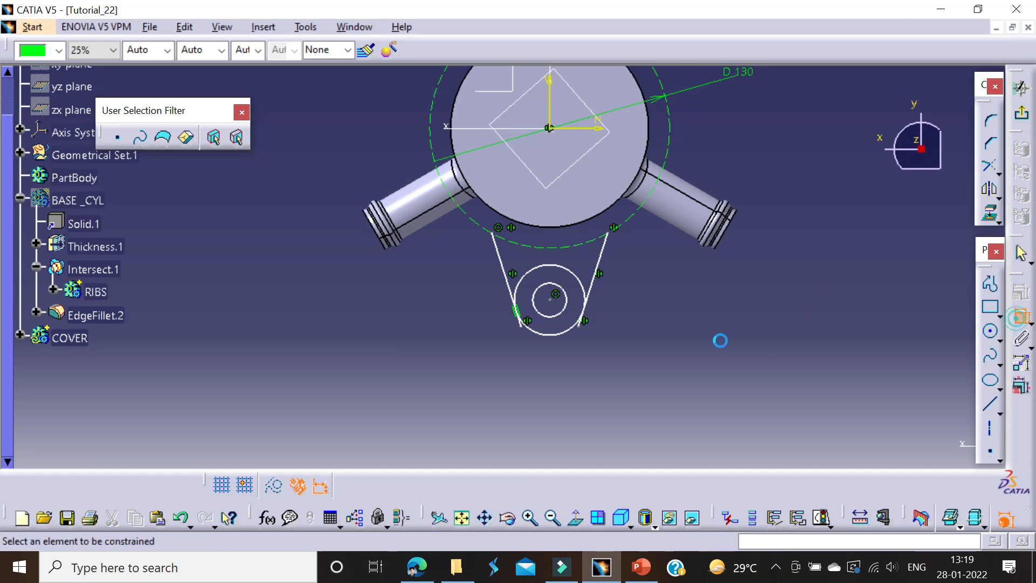
Step: Dimension the inner lug circle to 6.5 mm diameter and the outer lug circle to 15 mm diameter
left_click(561, 332)
left_click(466, 362)
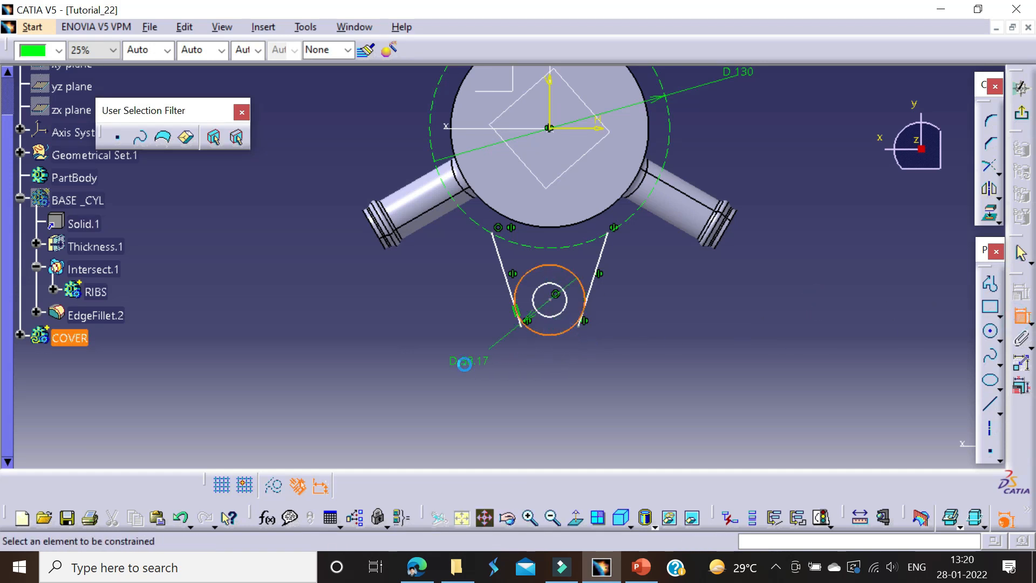
left_click(561, 313)
left_click(670, 358)
double_click(672, 357)
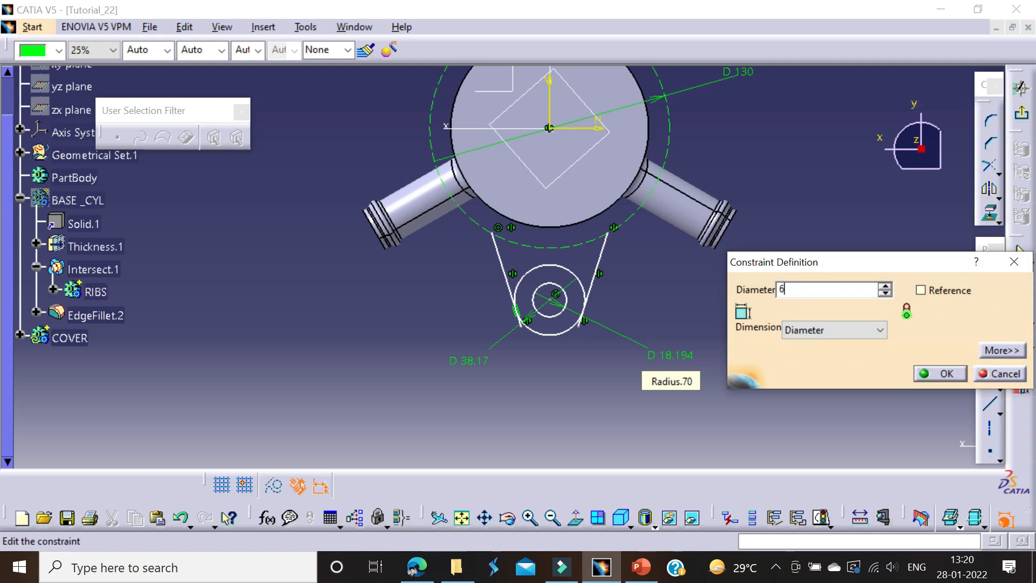
key("Return")
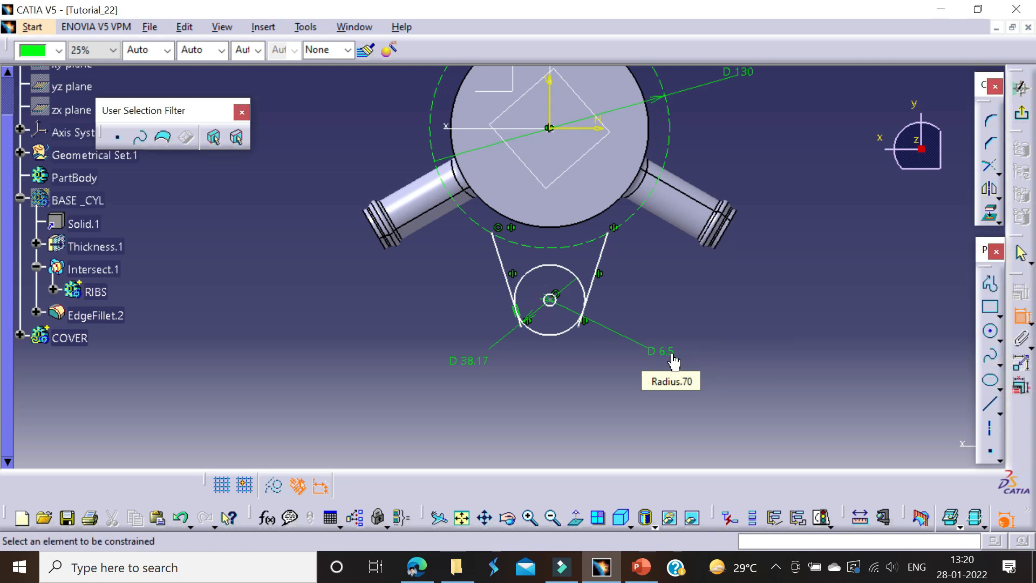
double_click(469, 360)
type("15")
key("Return")
Step: Recheck Detail C in the PDF and make the lug circles' centre coincident with the construction circle
mouse_move(637, 345)
middle_mouse_down()
mouse_move(650, 257)
mouse_move(509, 253)
mouse_move(512, 236)
mouse_move(579, 185)
mouse_move(580, 217)
middle_mouse_up()
key("alt+Tab")
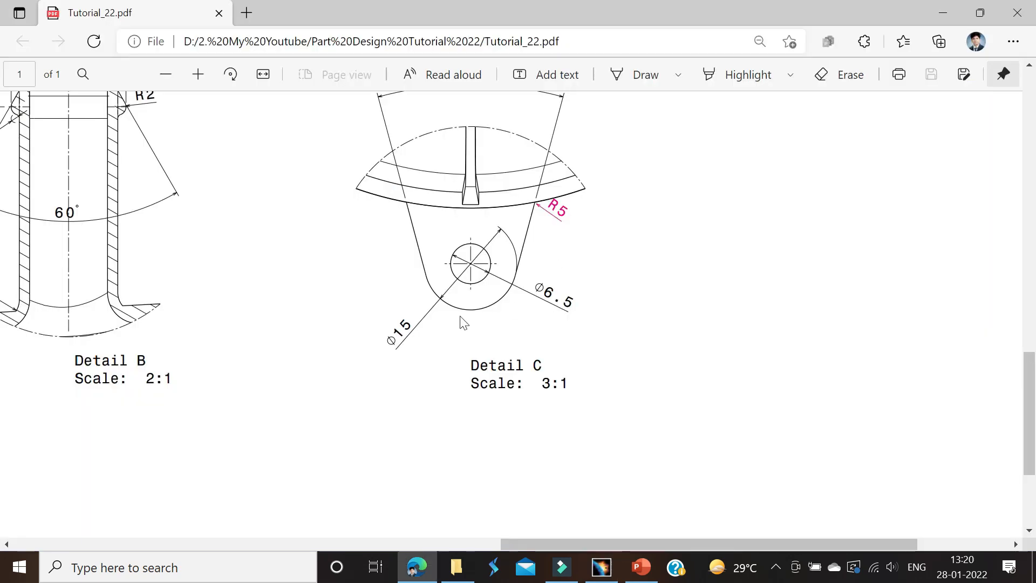
key("alt+Tab")
middle_click_drag(516, 289, 526, 369)
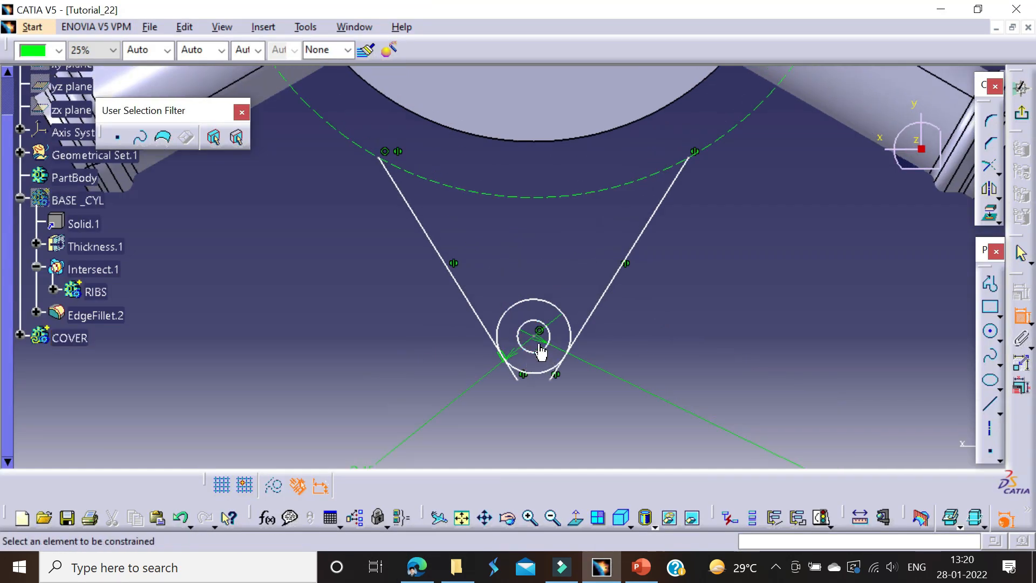
left_click(539, 312)
right_click(533, 234)
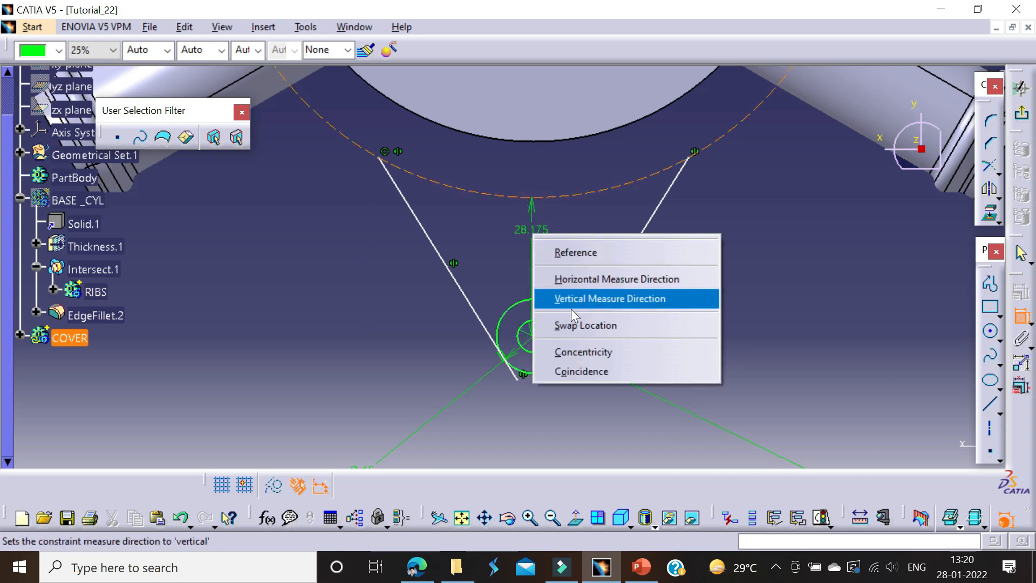
left_click(569, 371)
Step: Delete the constraints at the left lug line's upper end and reposition that end beside the cylinder's edge
mouse_move(527, 291)
middle_mouse_down()
mouse_move(527, 342)
mouse_move(373, 249)
middle_mouse_up()
left_click(375, 249)
key("Delete")
left_click(363, 247)
key("Delete")
left_click_drag(368, 258, 401, 208)
middle_click_drag(449, 274, 464, 314)
Step: Project the base cylinder's circular bottom edge onto the sketch plane
left_click(483, 268)
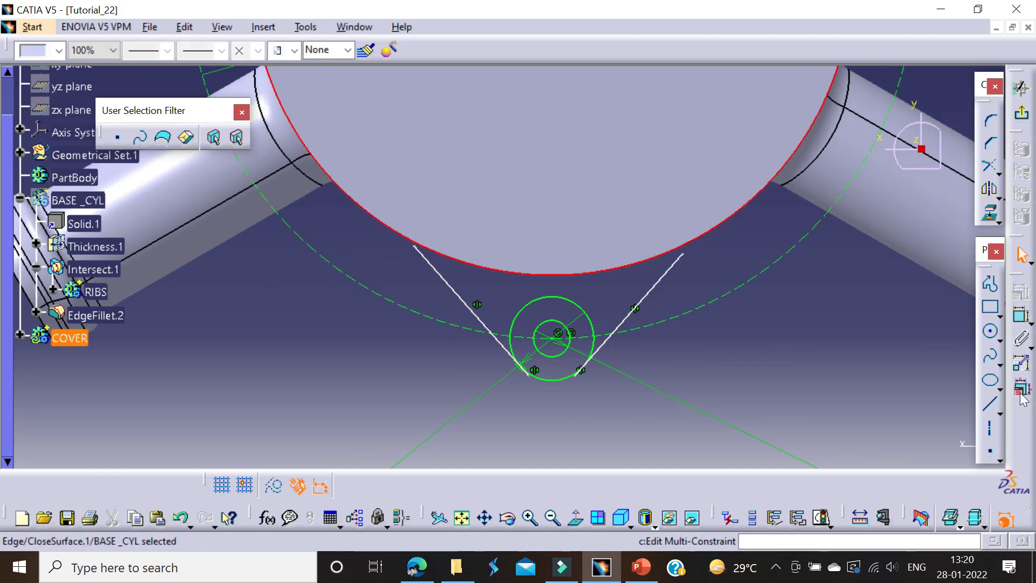
left_click(1018, 323)
key("Escape")
key("Escape")
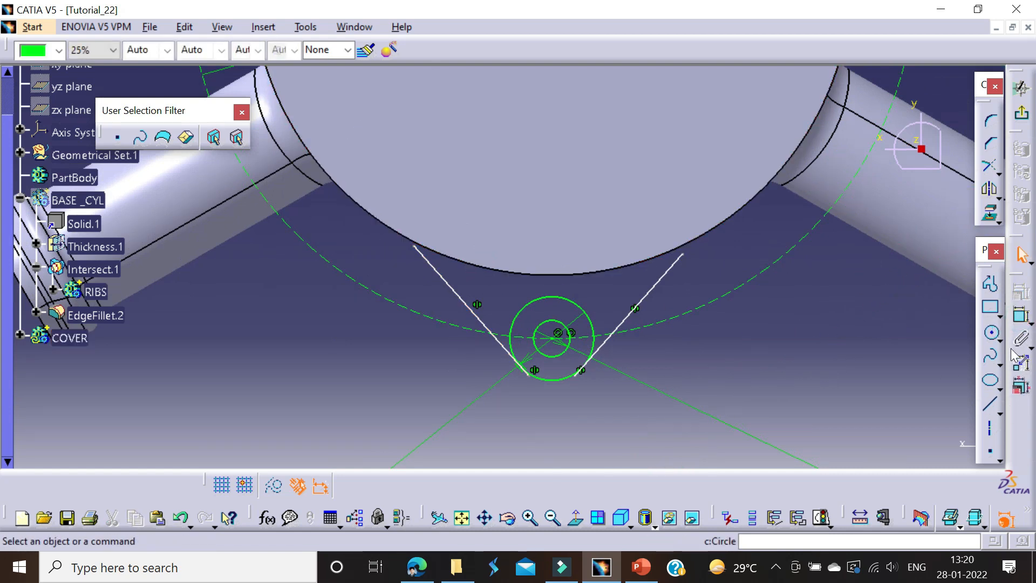
left_click(988, 283)
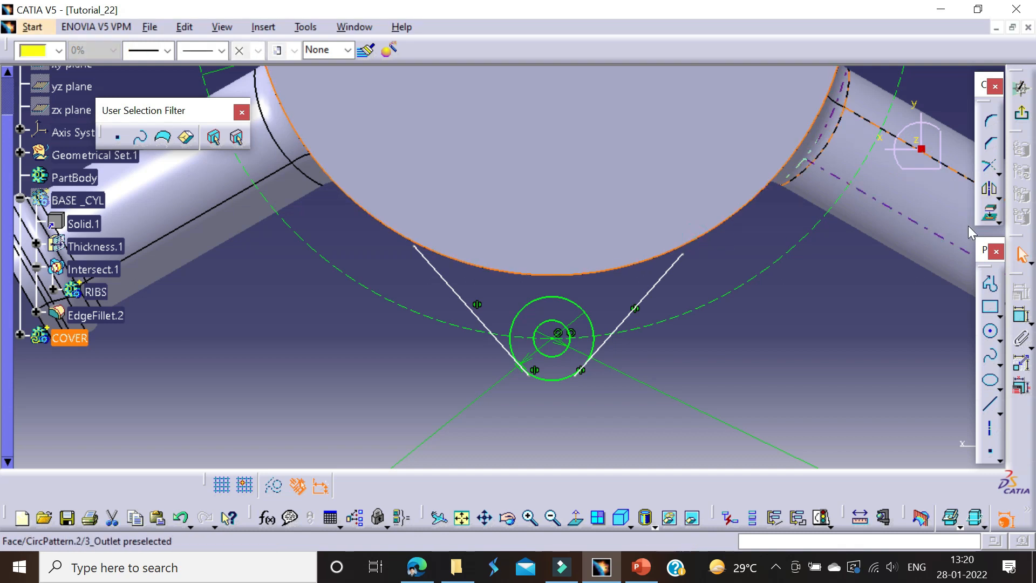
left_click(990, 215)
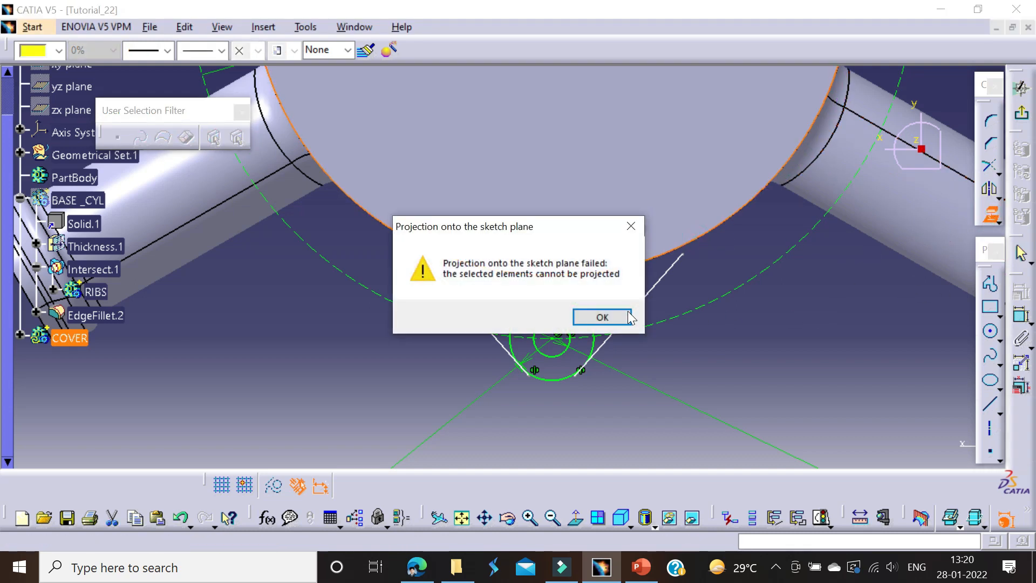
left_click(596, 314)
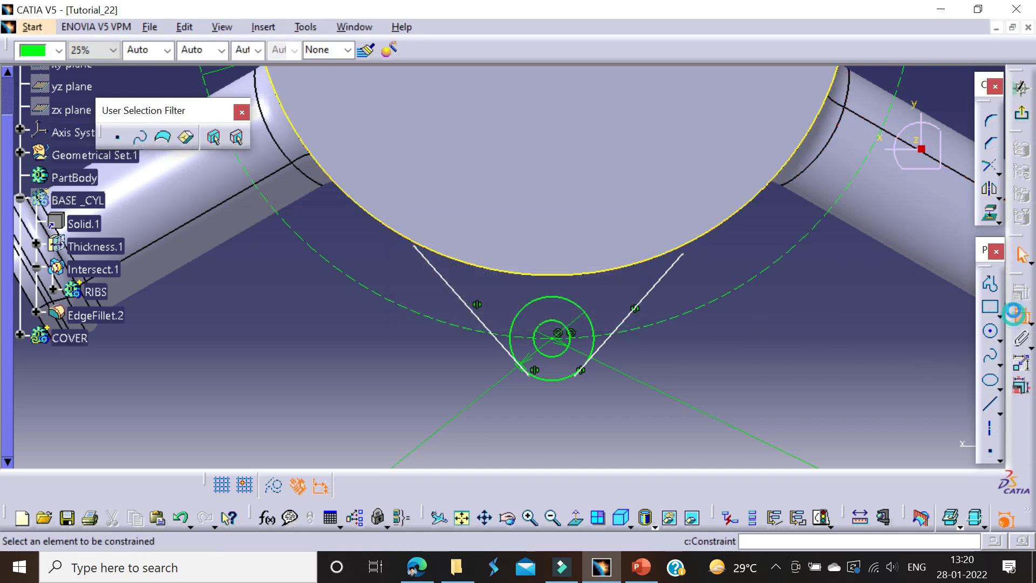
Step: Make the left lug line's upper end coincident with the projected cylinder edge
left_click(430, 260)
left_click(433, 254)
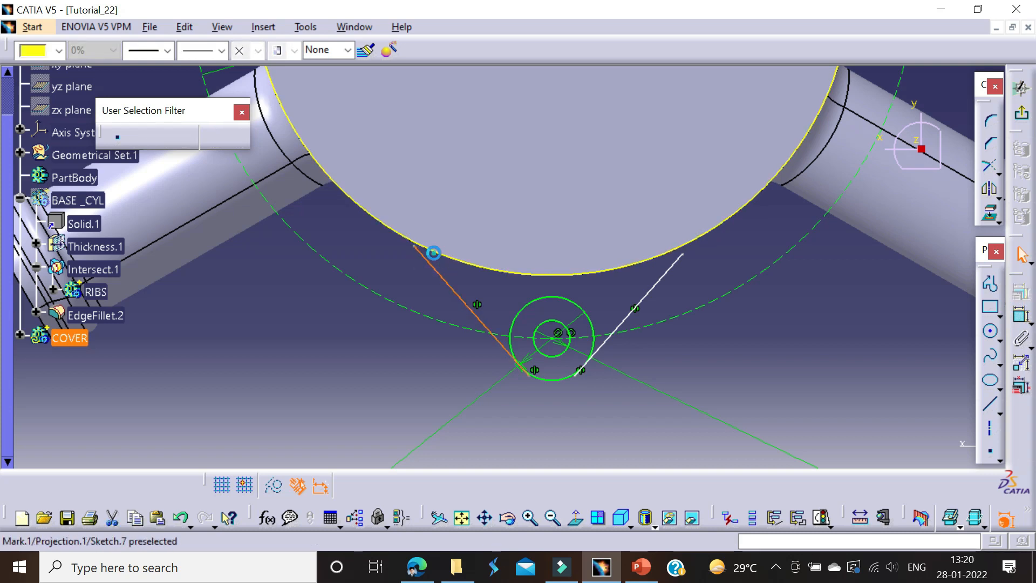
left_click(654, 296)
left_click(1021, 318)
left_click(419, 247)
right_click(442, 261)
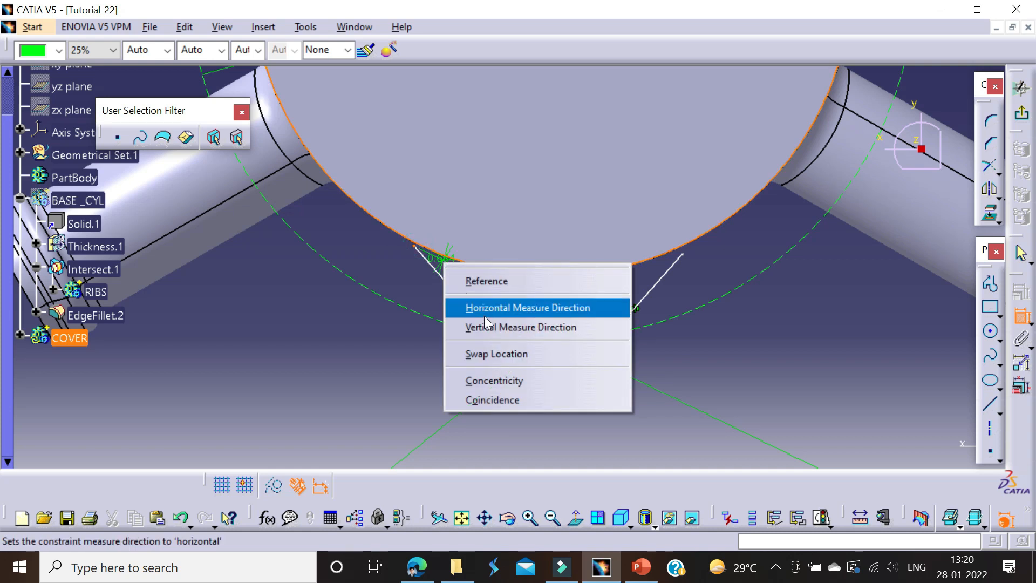
left_click(479, 398)
Step: Check Detail C in the PDF and dimension the angle between the two lug lines to 30°
middle_click_drag(475, 289, 470, 295)
left_click(467, 292)
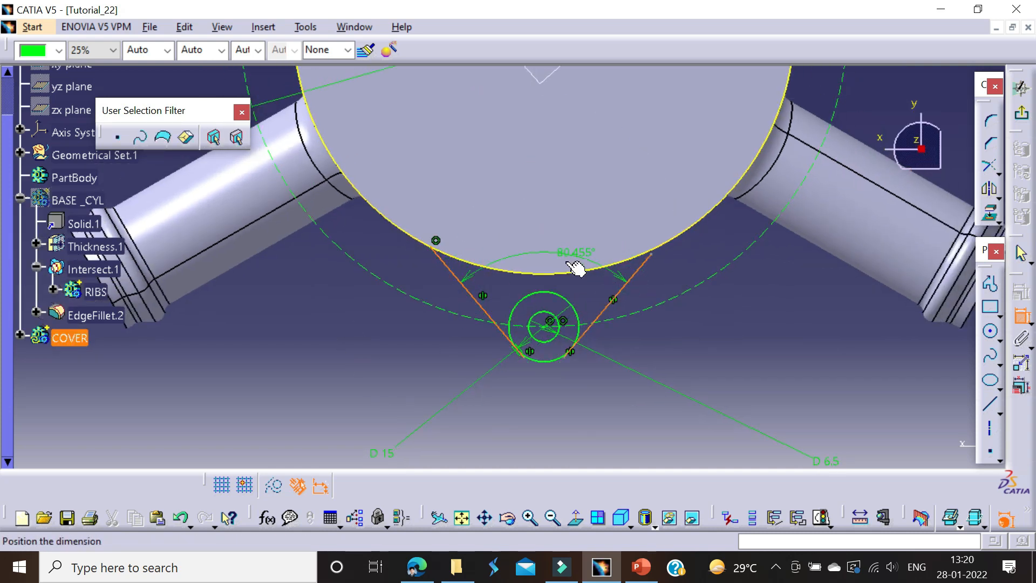
key("alt+Tab")
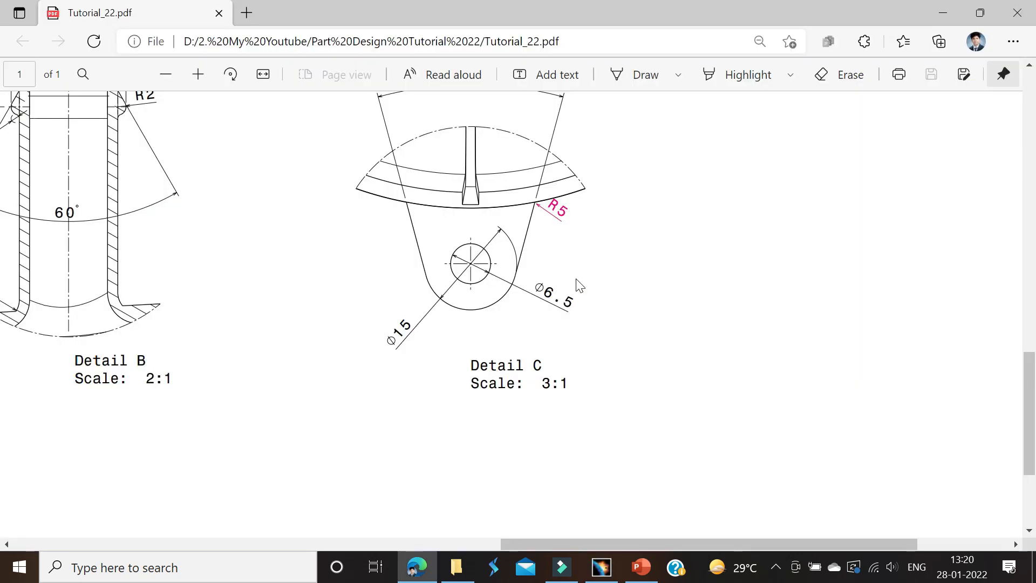
scroll(579, 284, "up", 4)
key("alt+Tab")
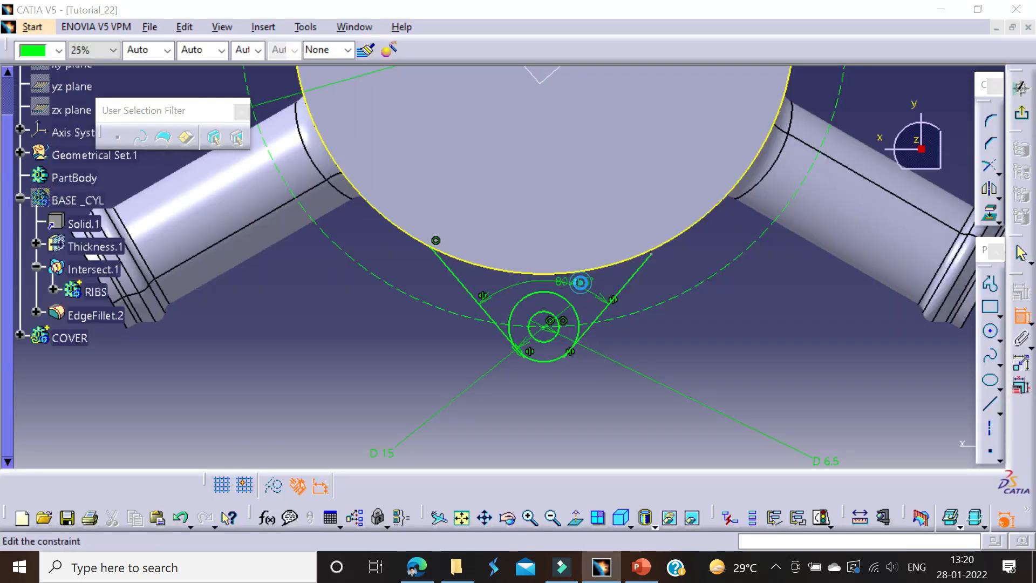
type("30")
key("Return")
Step: Trim both lug lines against the projected cylinder edge, keeping only the arc between their upper ends
middle_click_drag(665, 341, 682, 278)
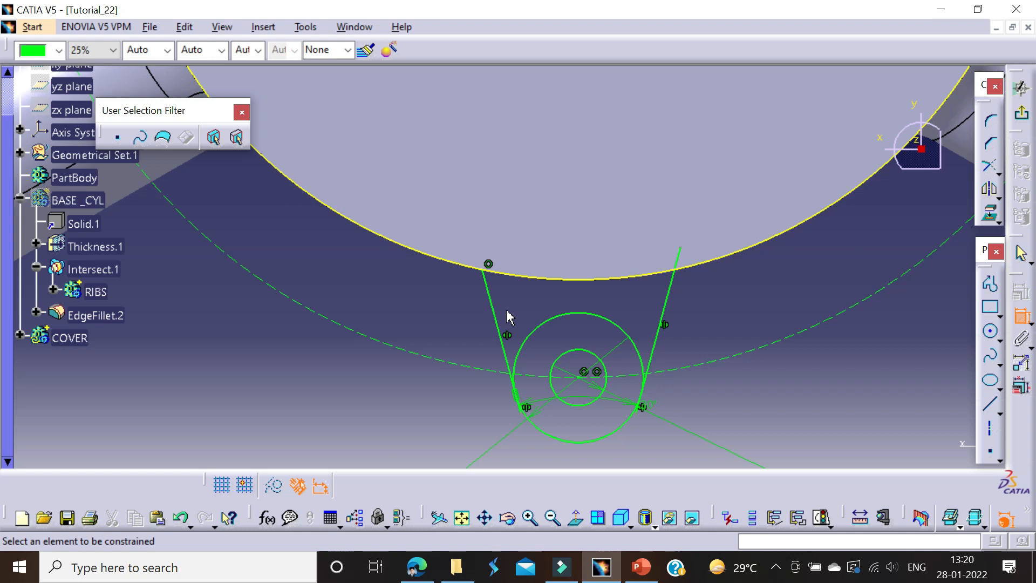
middle_click(598, 355)
left_click(998, 172)
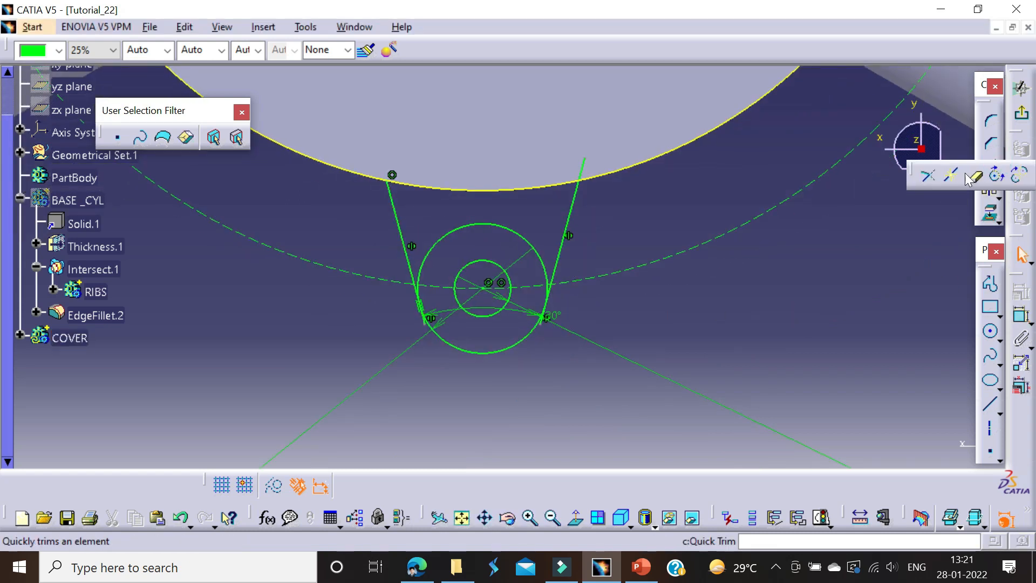
left_click(928, 178)
left_click(573, 210)
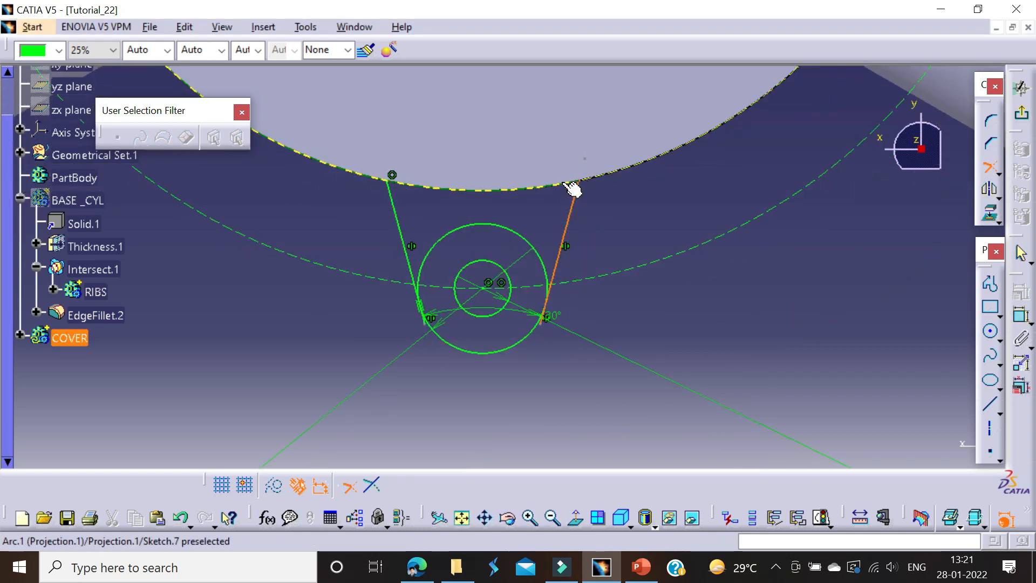
left_click(411, 186)
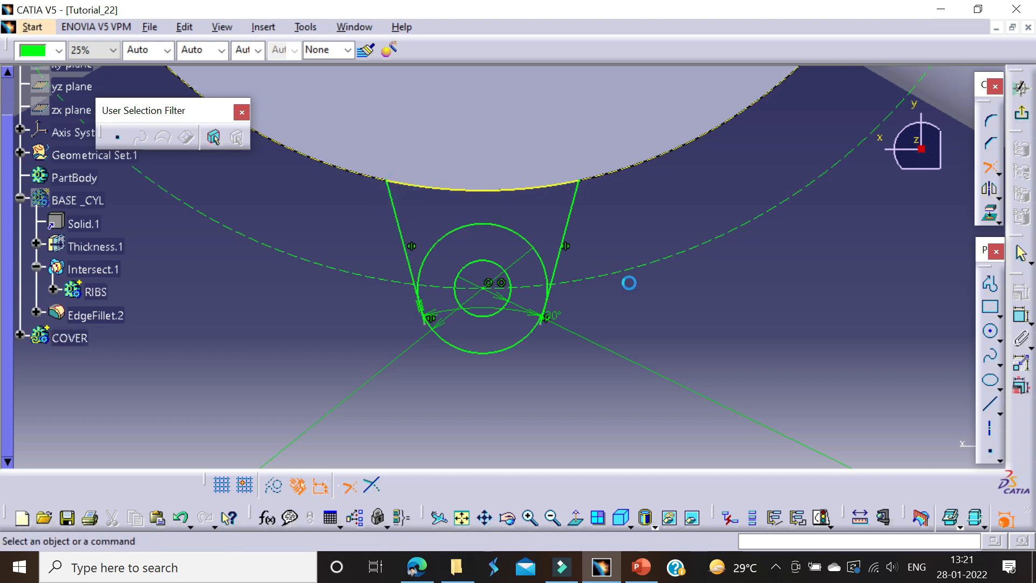
Step: Trim the lug lines with the 15 mm circle to leave a closed rounded lug outline around the hole
left_click(994, 172)
left_click(573, 249)
left_click(499, 350)
mouse_move(681, 329)
middle_mouse_down()
mouse_move(668, 398)
mouse_move(673, 389)
middle_mouse_up()
middle_click_drag(592, 323, 589, 432)
middle_click_drag(583, 356, 596, 306)
Step: Sketch a circle about 117 mm in diameter centred on the origin, between the cylinder edge and the construction circle
left_click(1016, 117)
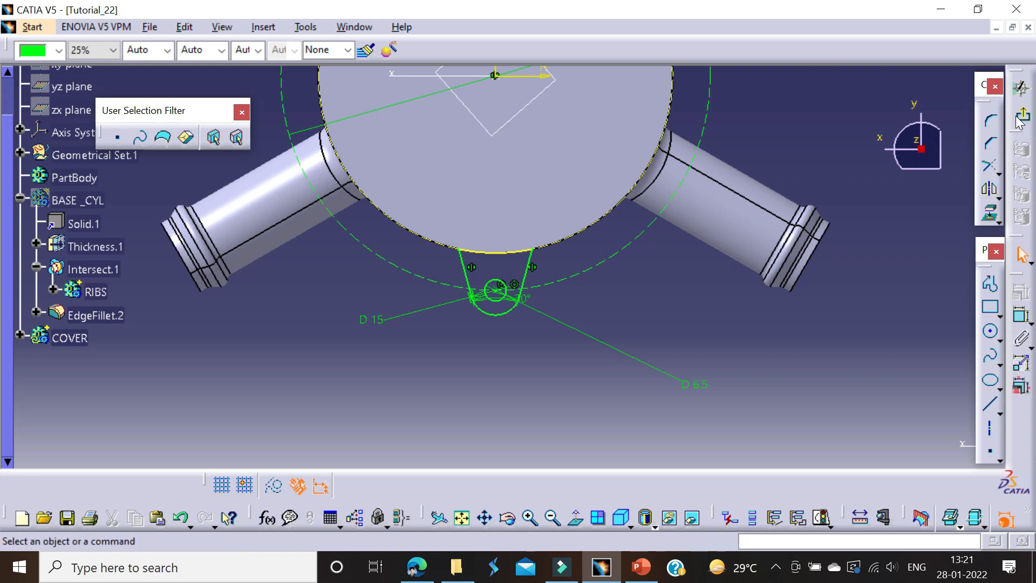
left_click(993, 335)
middle_click_drag(542, 125, 566, 230)
left_click(651, 143)
Step: Check the base and lug heights in the PDF front view and dimension the newly drawn circle to 115 mm diameter
key("alt+Tab")
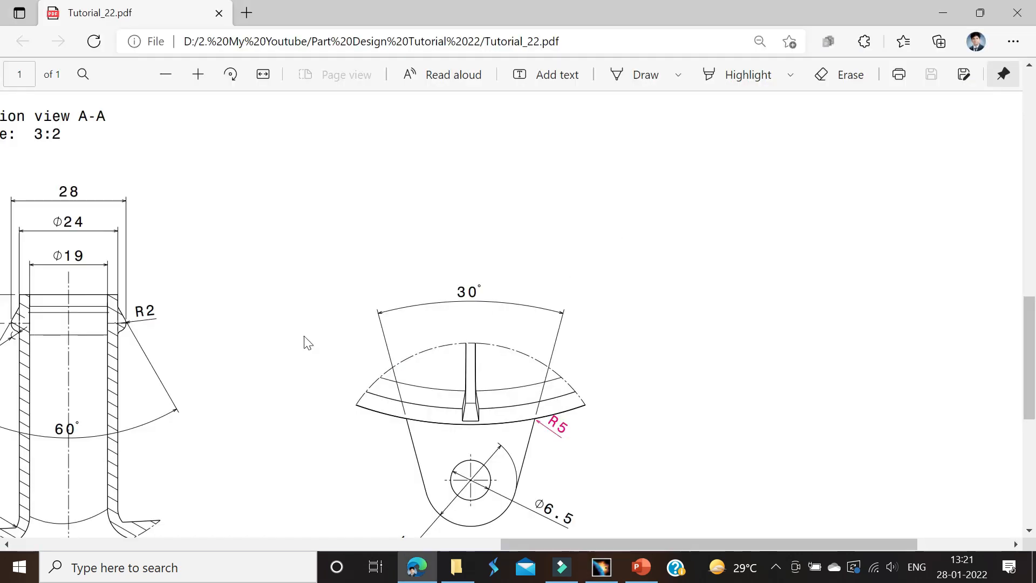
scroll(307, 343, "down", 4)
scroll(275, 344, "left", 10)
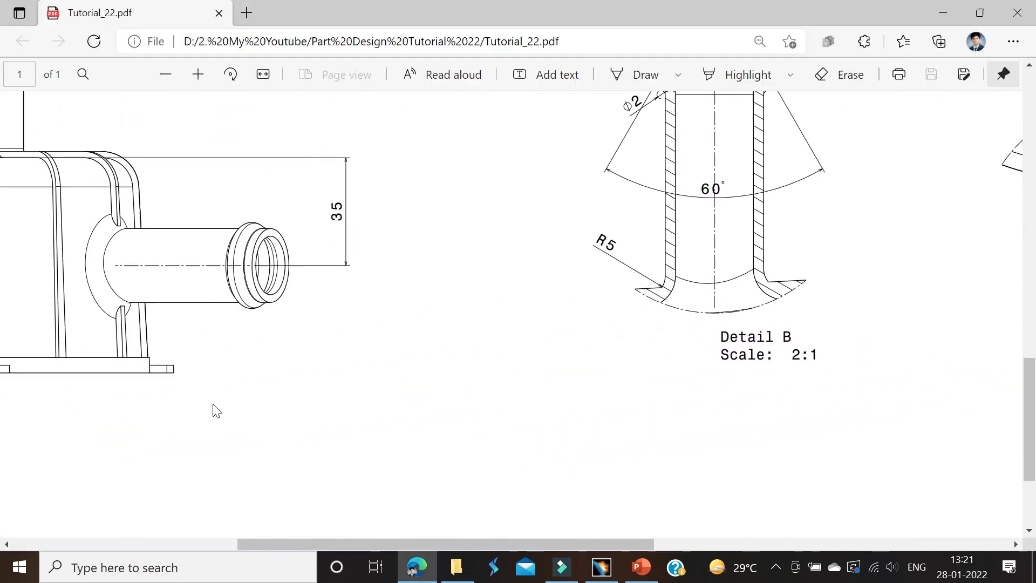
scroll(179, 412, "left", 10)
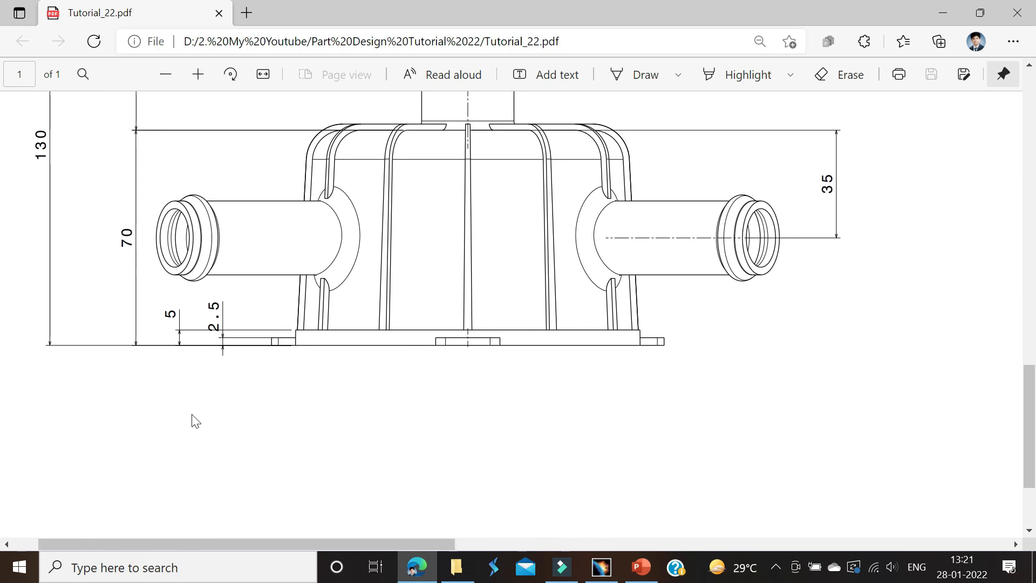
scroll(247, 405, "down", 3)
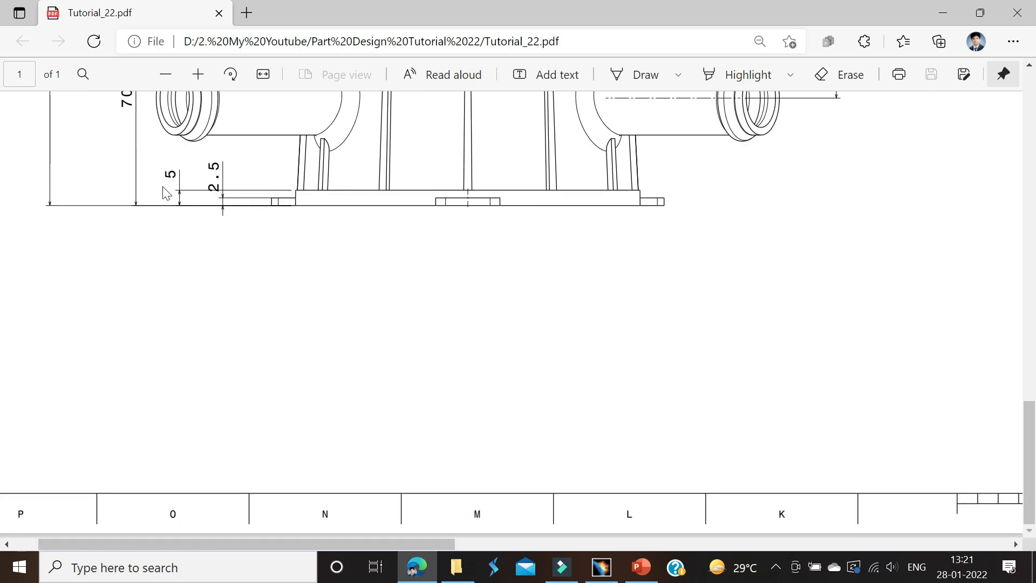
key("alt+Tab")
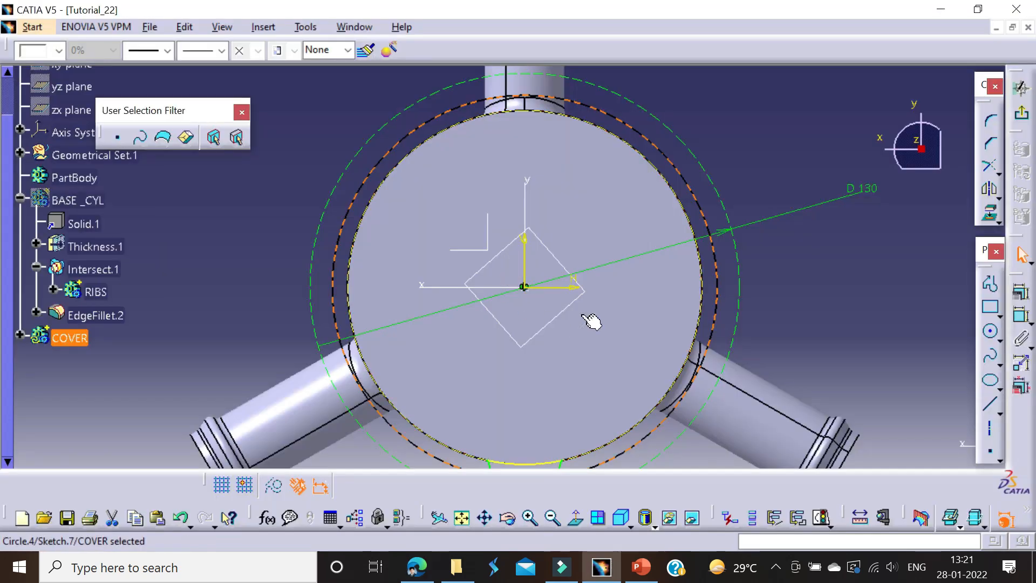
left_click(779, 163)
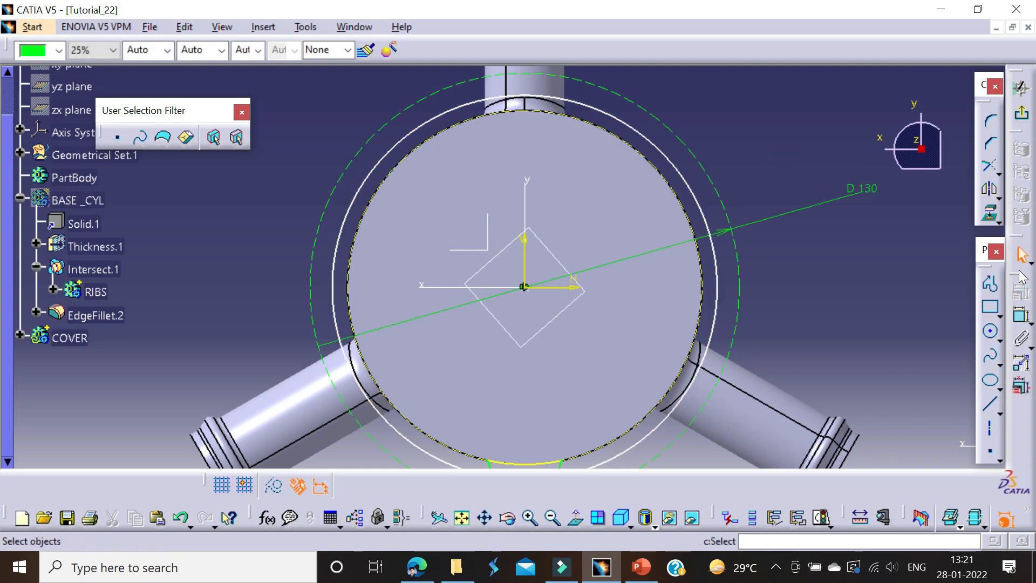
left_click(667, 158)
left_click(739, 123)
double_click(747, 121)
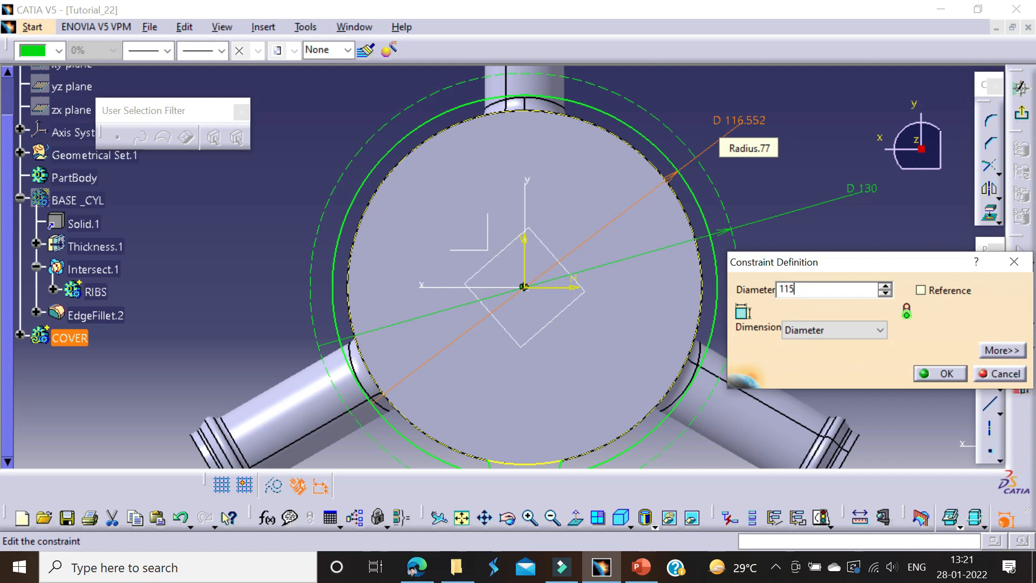
key("Return")
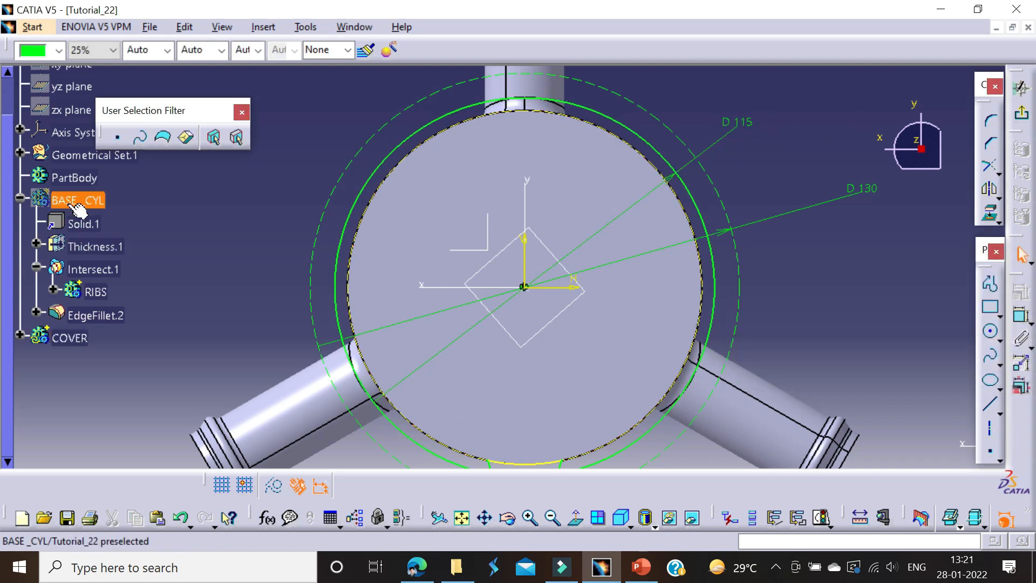
Step: Create a profile feature from the 115 mm circle in the lug sketch and leave the sketch
right_click(76, 202)
key("Escape")
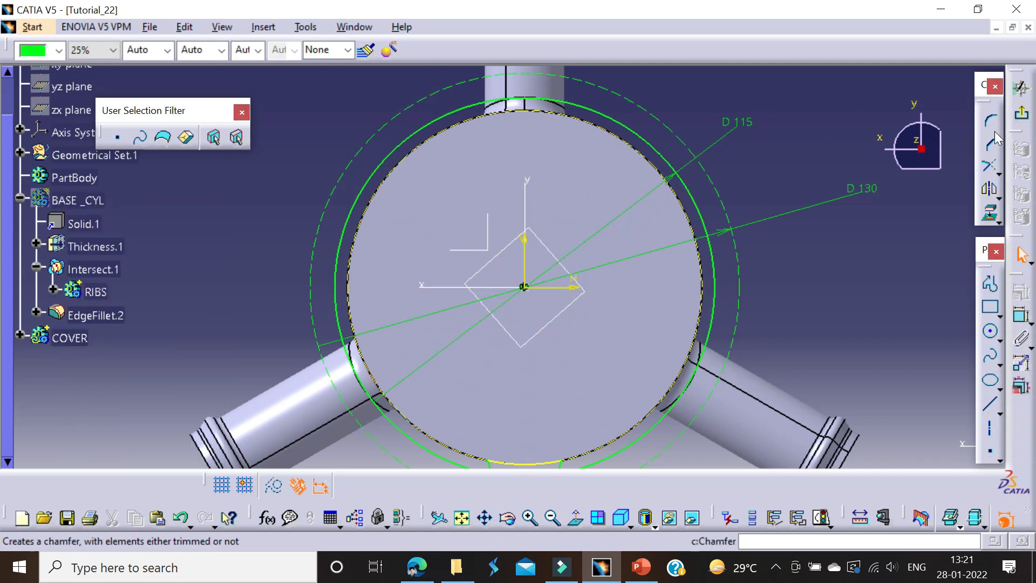
left_click(1029, 116)
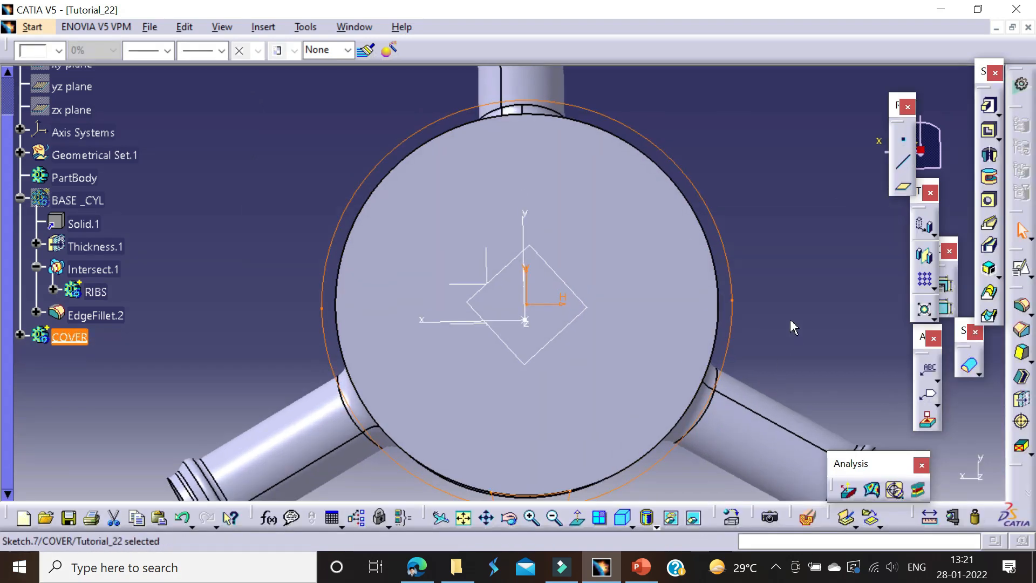
left_click(777, 274)
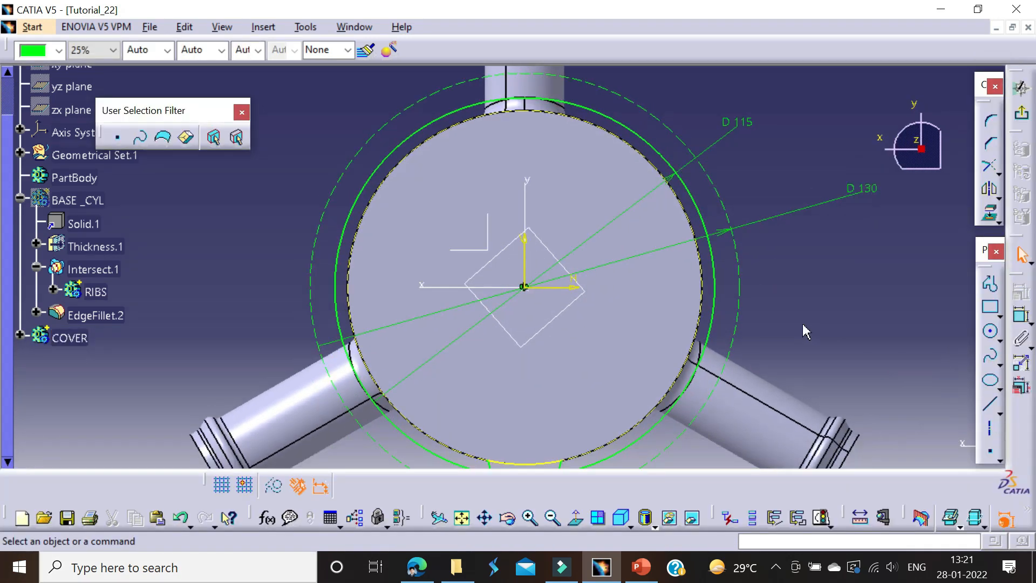
left_click(797, 518)
left_click(888, 442)
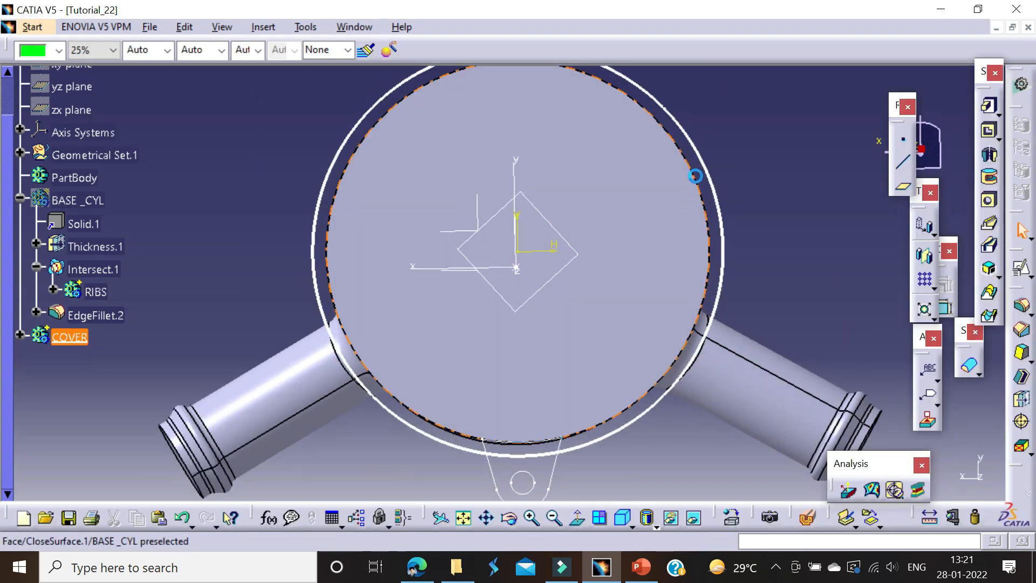
Step: Insert a new body after the COVER body
mouse_move(645, 150)
middle_mouse_down()
mouse_move(534, 330)
mouse_move(462, 353)
mouse_move(584, 236)
mouse_move(570, 240)
middle_mouse_up()
left_click(70, 334)
left_click(184, 345)
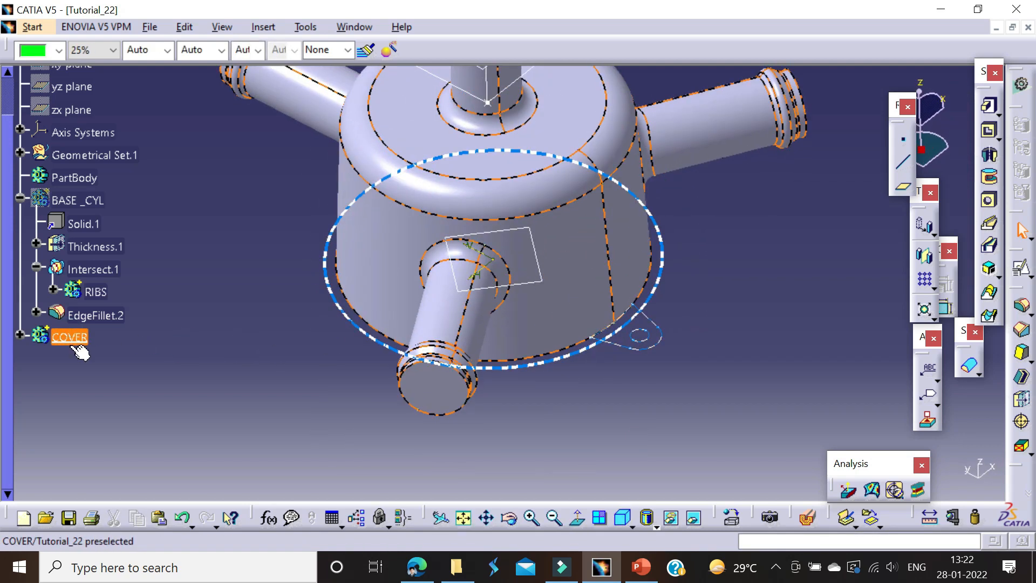
left_click(70, 336)
key("alt+i")
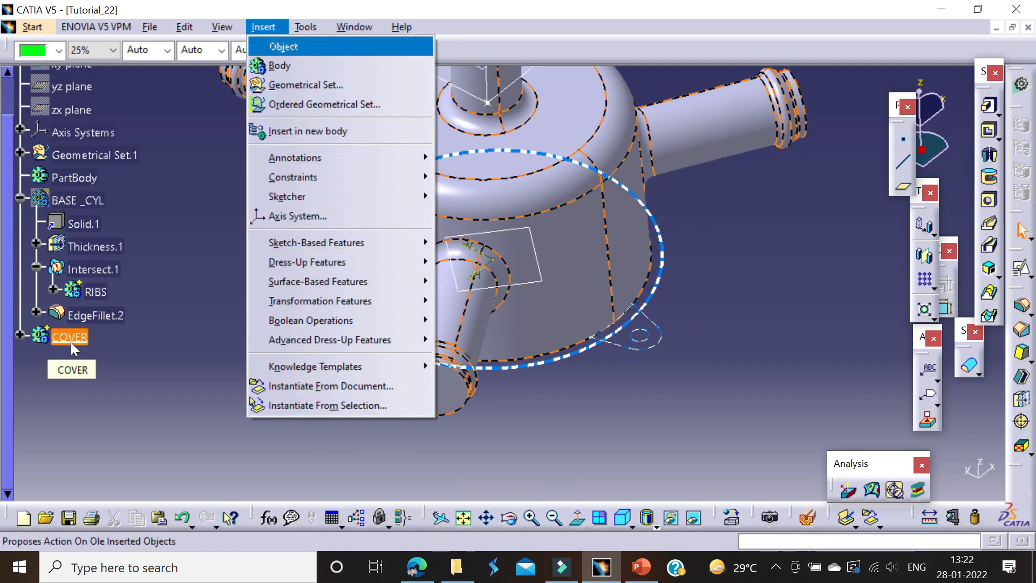
key("b")
Step: Locate the lug sketch in the tree and rename the new body as MOUNTINGS
right_click(639, 343)
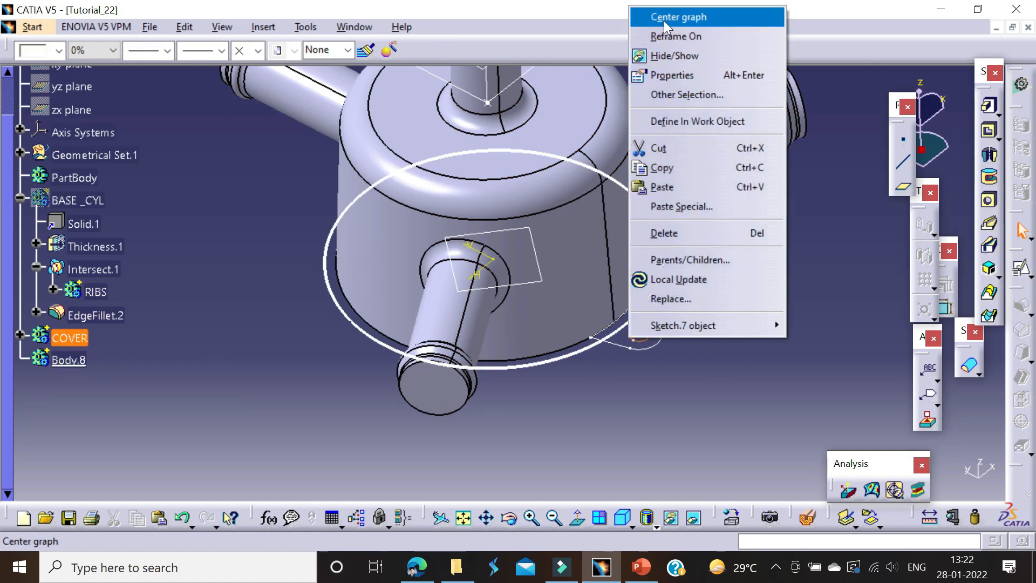
left_click(664, 20)
left_click_drag(94, 282, 68, 426)
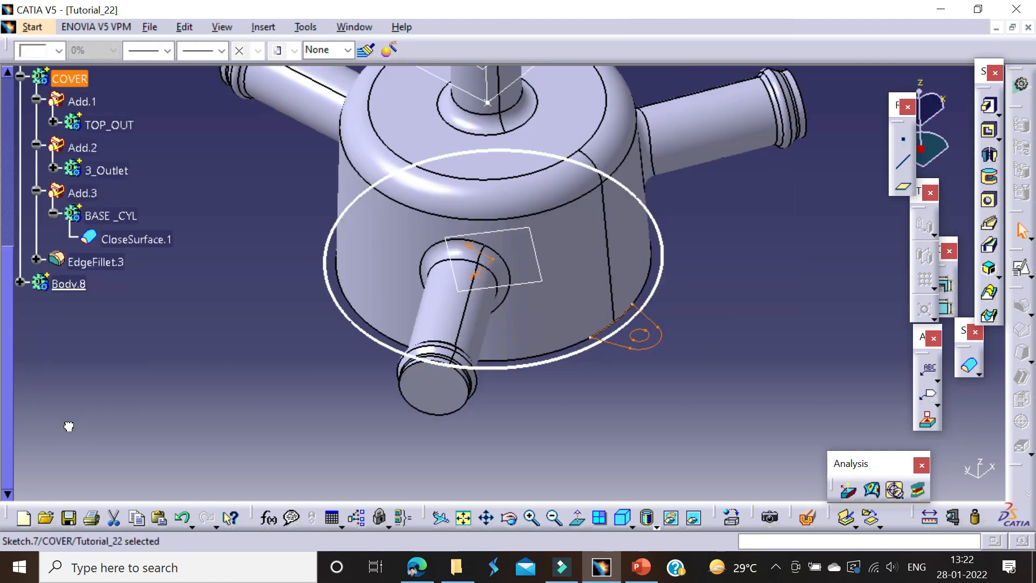
left_click(82, 289)
key("alt+Return")
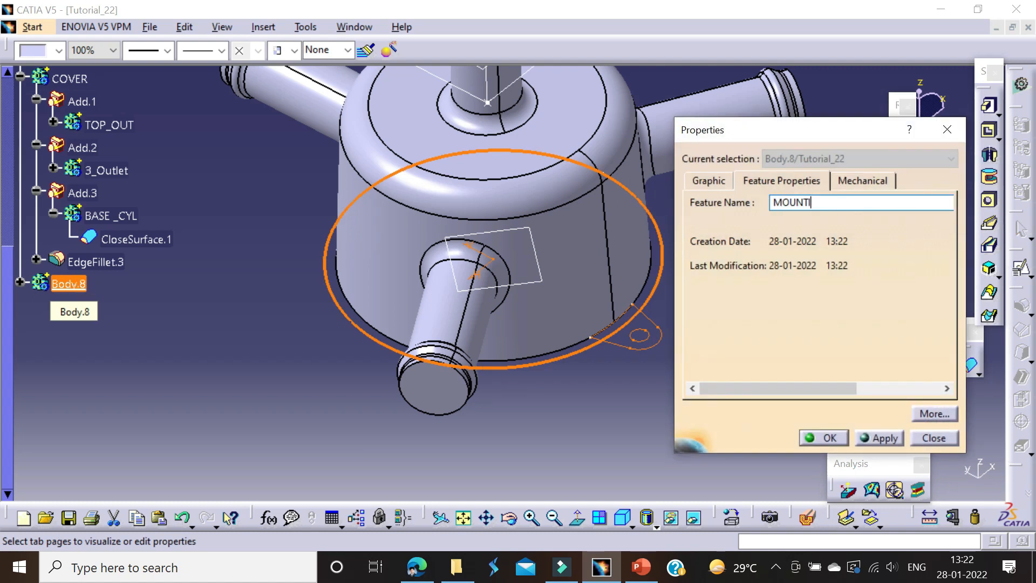
key("Return")
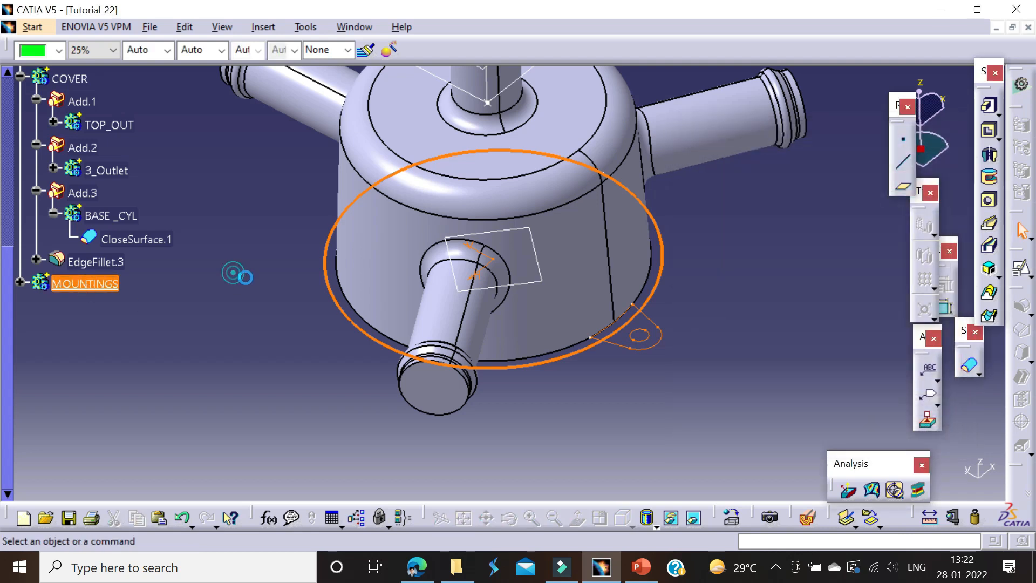
Step: Pad the lug sketch 2.5 mm in the MOUNTINGS body with the extrusion direction reversed
left_click(233, 272)
left_click(989, 106)
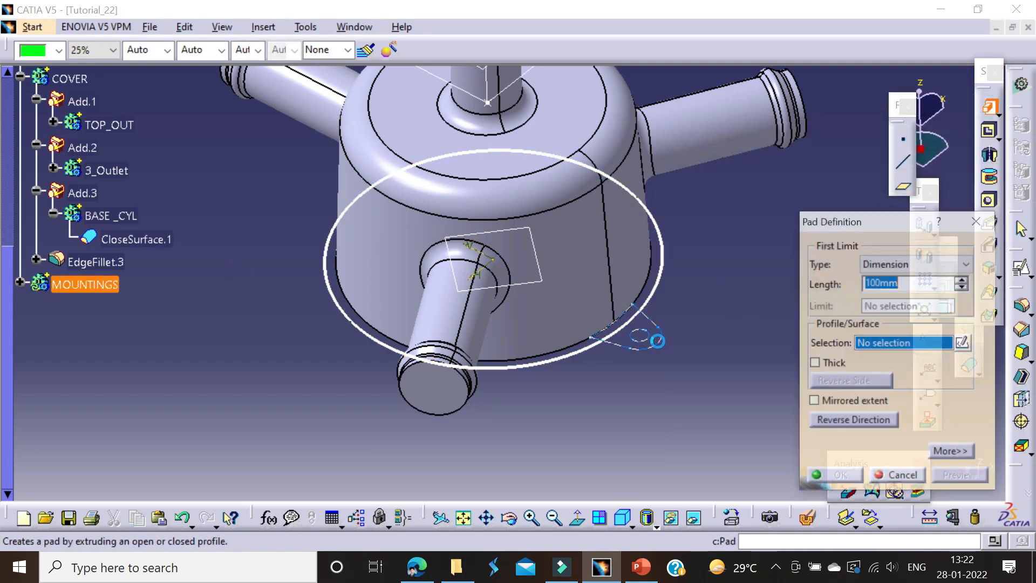
left_click(653, 343)
type("2.5")
key("Return")
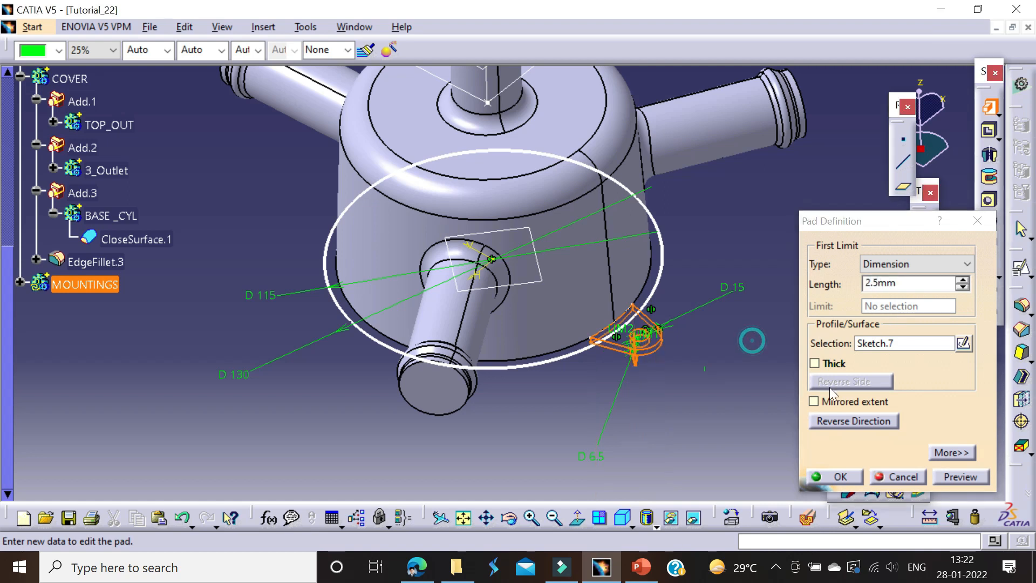
left_click(838, 421)
middle_click_drag(723, 372, 464, 281)
left_click(842, 475)
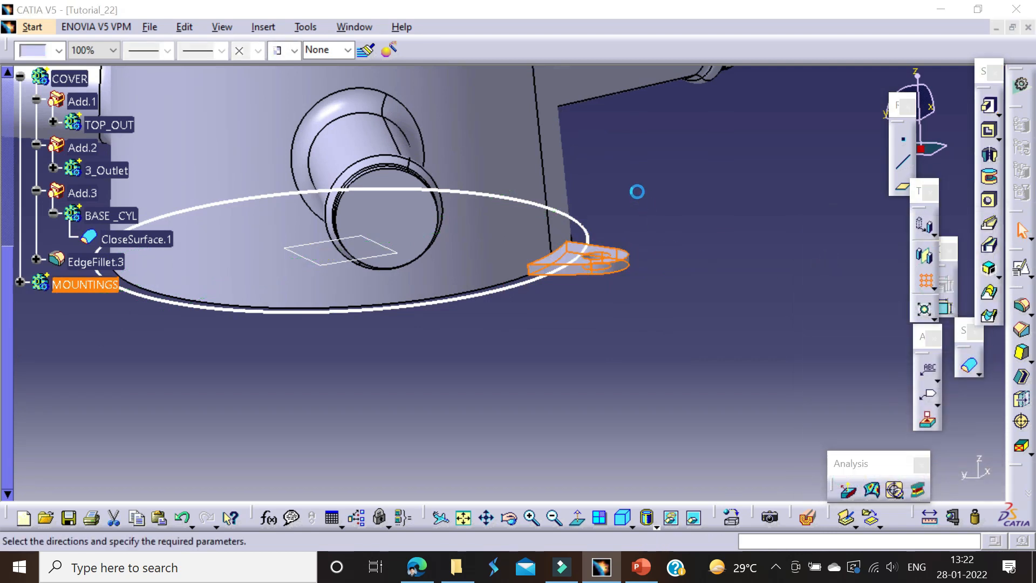
Step: Circular-pattern the lug pad around the cover's axis with 3 instances at 120° spacing
middle_click_drag(521, 262, 509, 461)
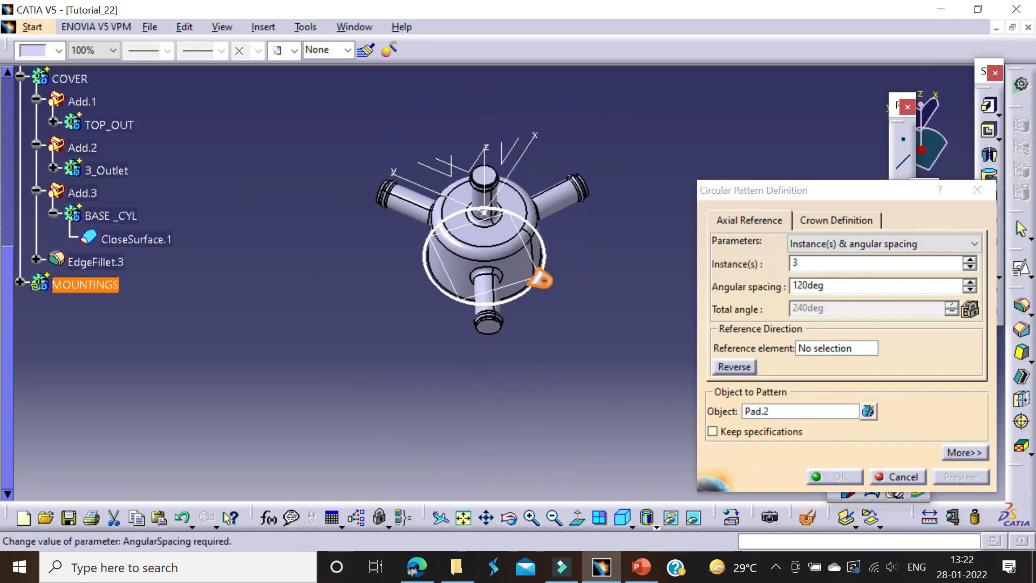
left_click(804, 351)
left_click(461, 204)
left_click(842, 476)
Step: Pad the circular flange profile 4 mm in the MOUNTINGS body with the extrusion direction reversed
middle_click_drag(560, 351, 539, 326)
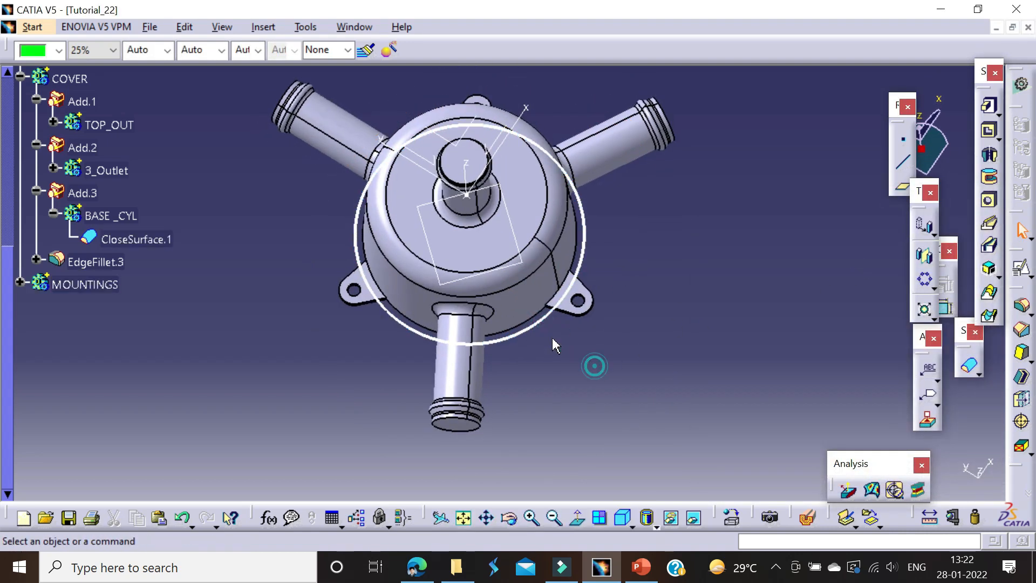
left_click(986, 108)
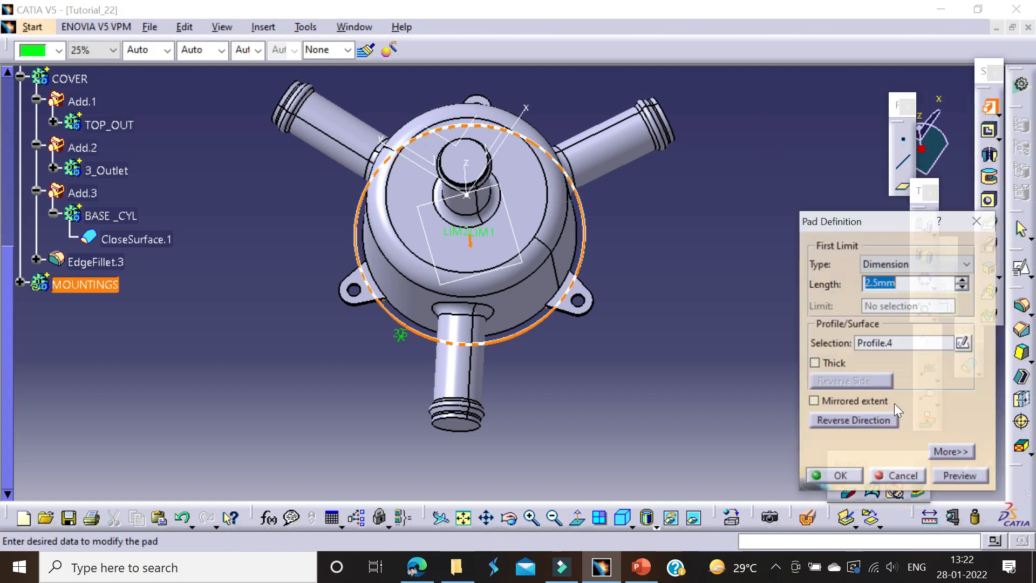
type("4")
middle_click_drag(438, 406, 548, 268)
left_click(846, 421)
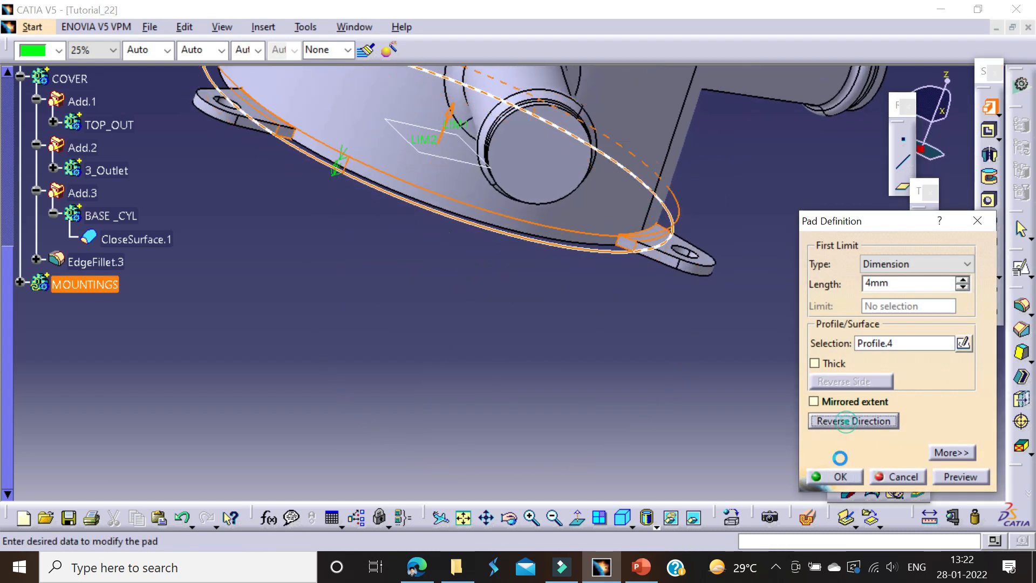
left_click(833, 478)
middle_click_drag(721, 346, 574, 143)
middle_click_drag(364, 188, 473, 327)
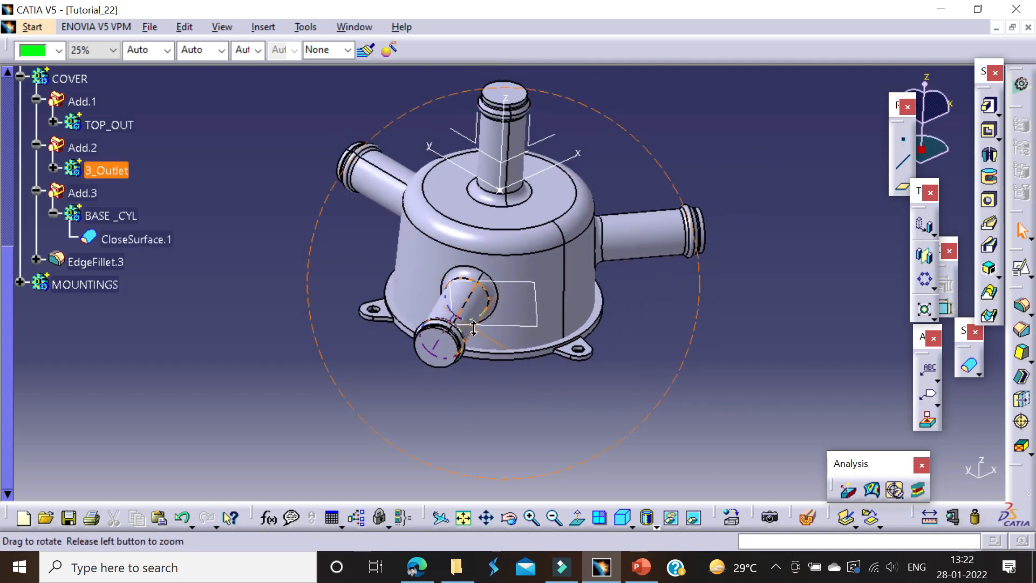
Step: Collapse the COVER and BASE _CYL branches in the tree and show the hidden BASE _CYL body
scroll(46, 223, "up", 1)
left_click(20, 119)
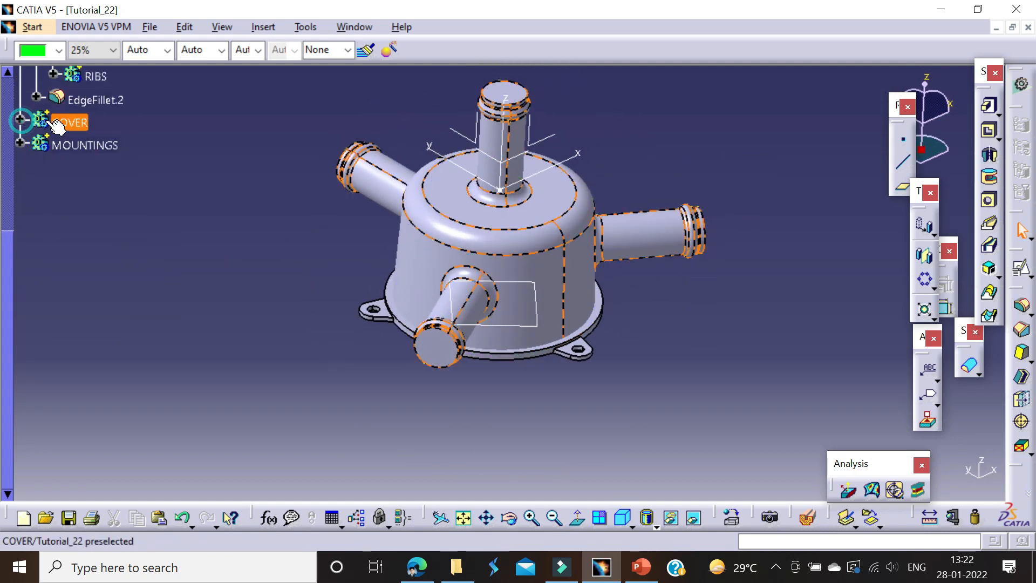
left_click(70, 121)
scroll(144, 185, "up", 1)
left_click(197, 210)
scroll(119, 227, "up", 1)
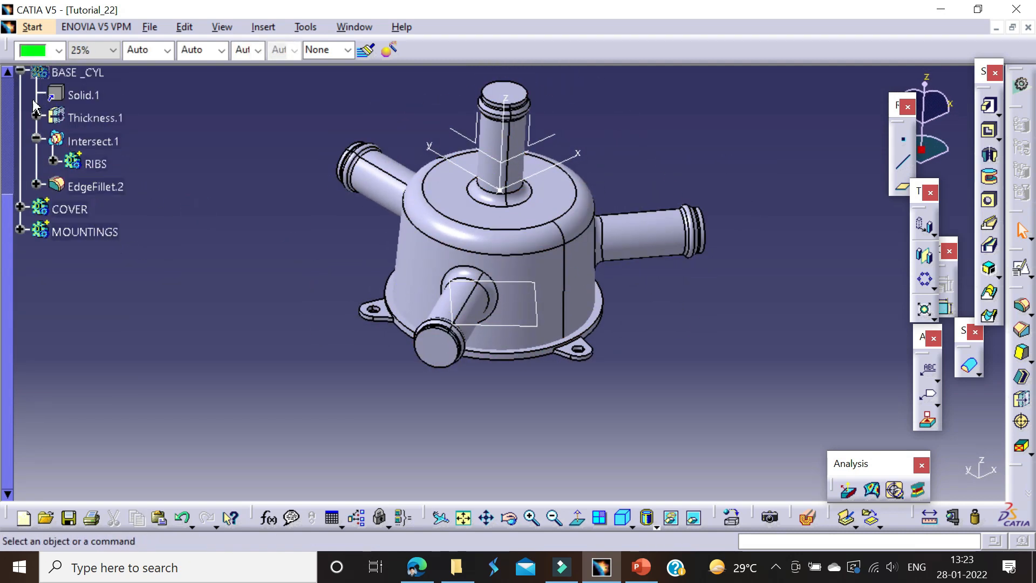
left_click(20, 72)
right_click(86, 76)
left_click(108, 86)
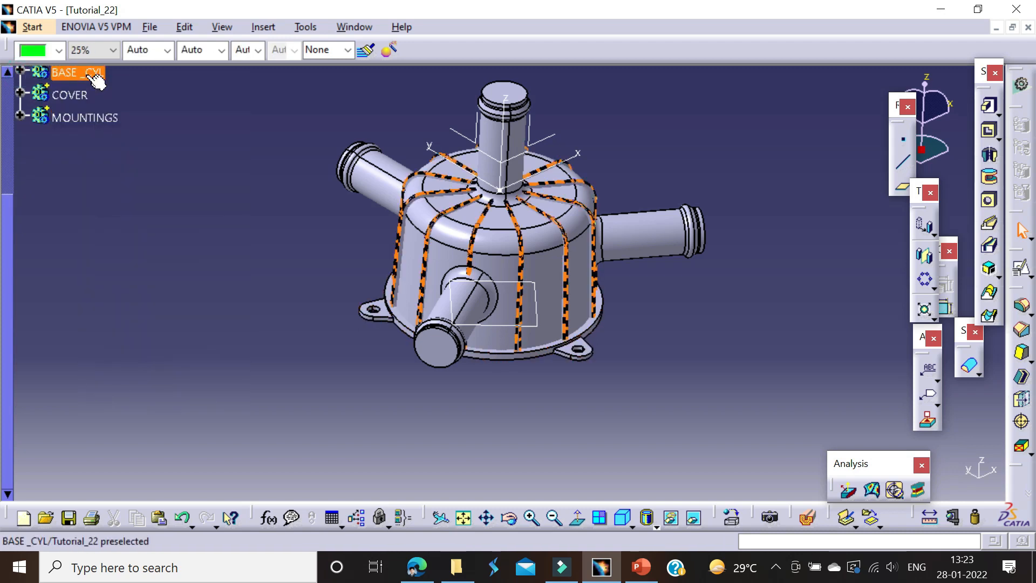
scroll(80, 204, "up", 2)
left_click(69, 181)
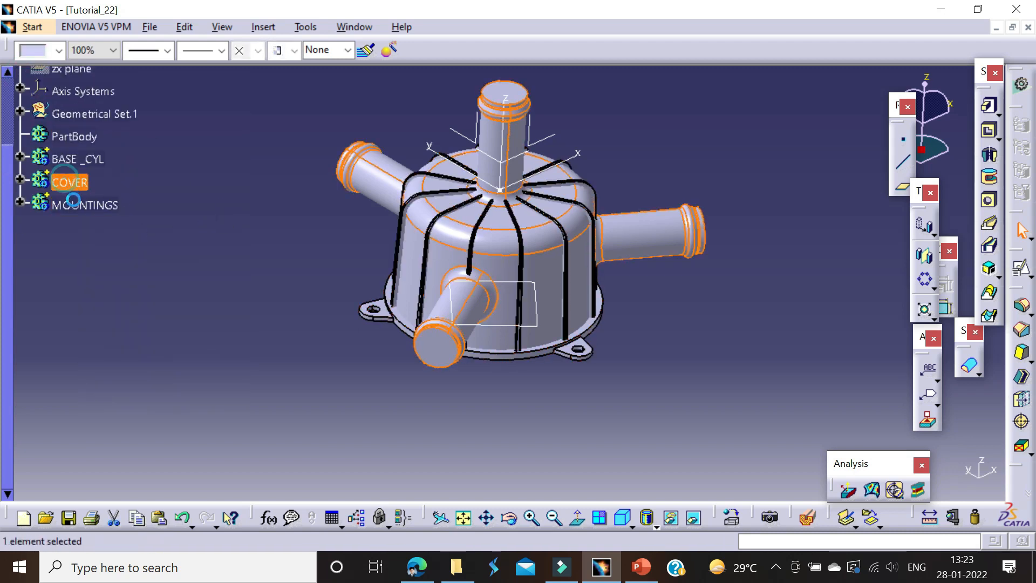
right_click(86, 206)
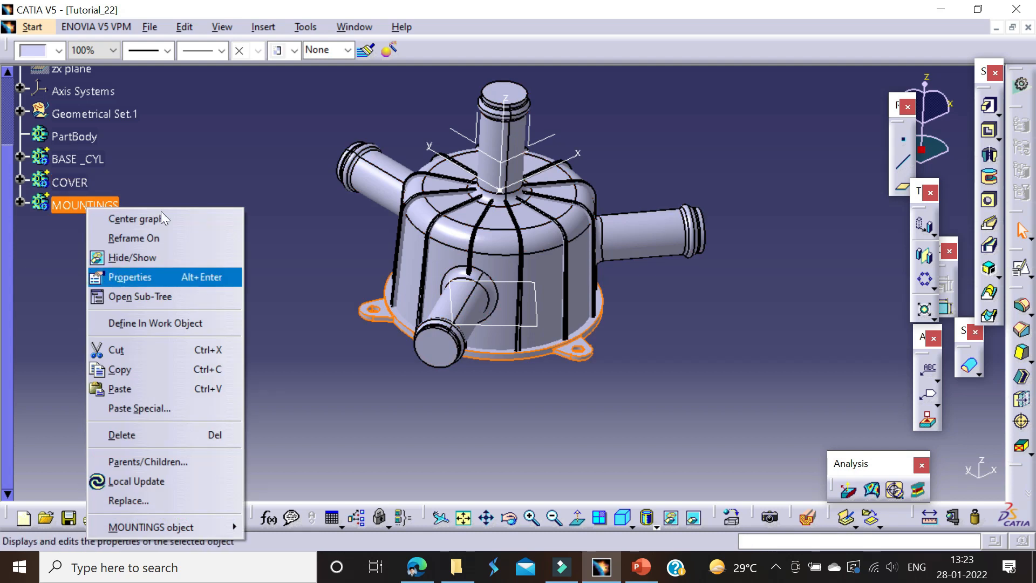
left_click(162, 164)
left_click(81, 163)
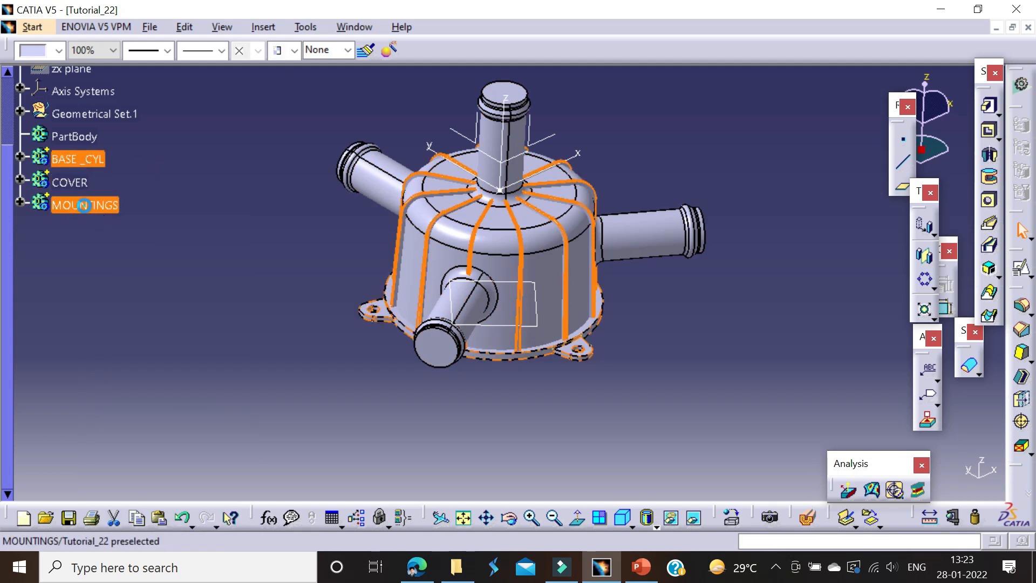
left_click(73, 182)
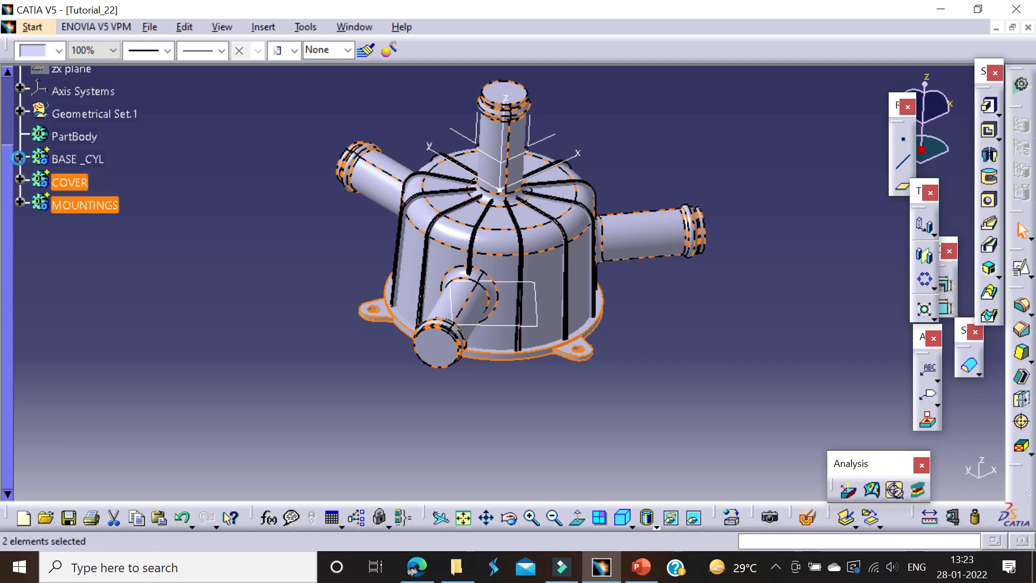
Step: Rename the BASE _CYL body holding the ribs as RIBS
left_click(20, 157)
left_click(19, 156)
left_click(65, 155)
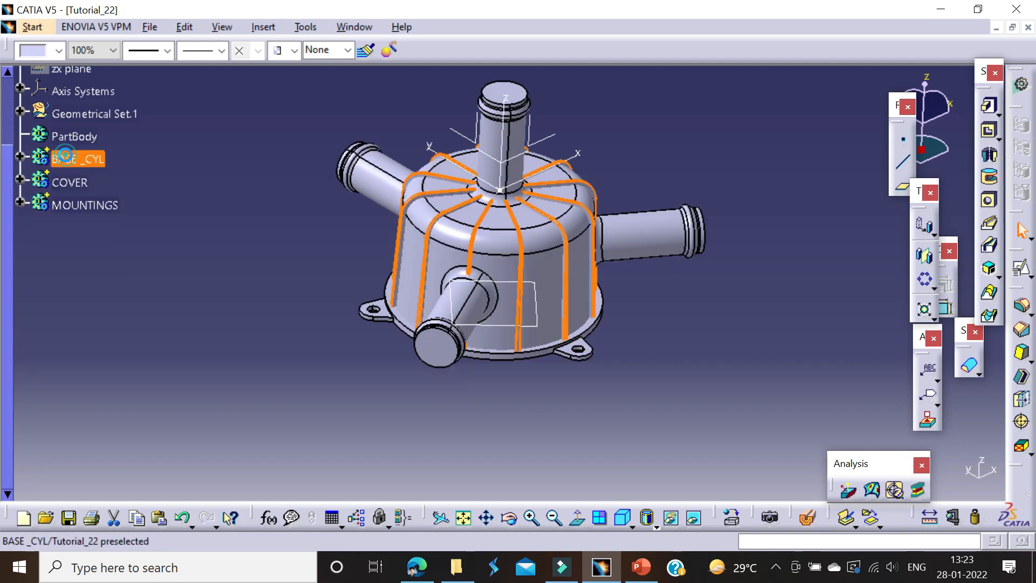
key("alt+Return")
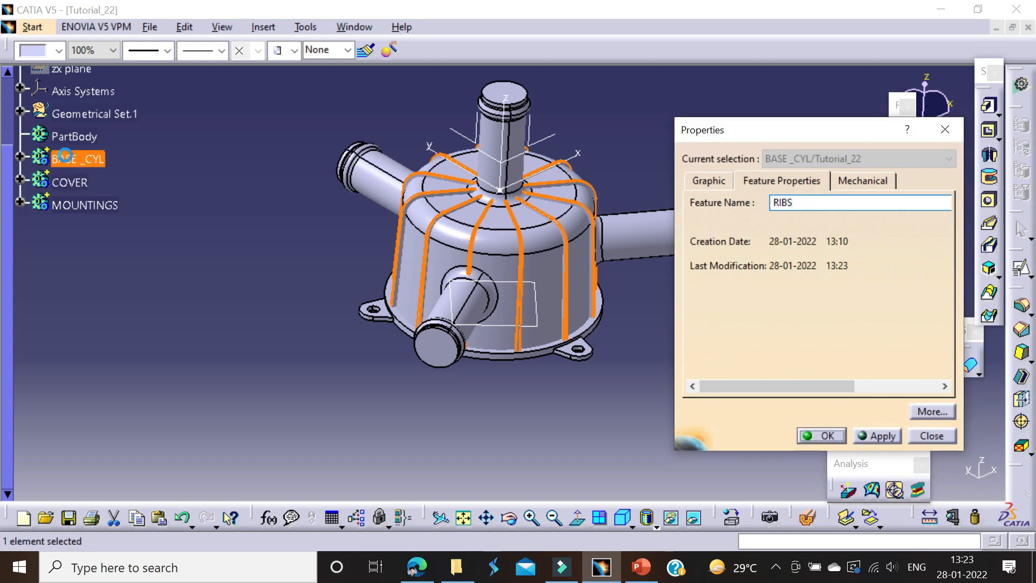
key("Return")
Step: Add the RIBS and MOUNTINGS bodies to the COVER body with a Boolean Add operation
left_click(81, 205, "ctrl")
right_click(75, 205)
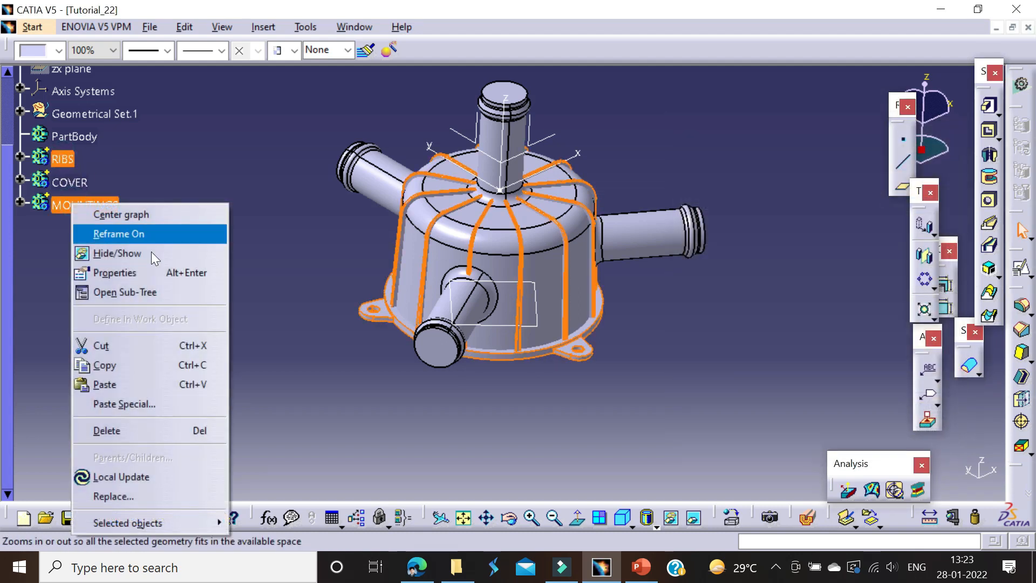
mouse_move(161, 522)
left_click(302, 327)
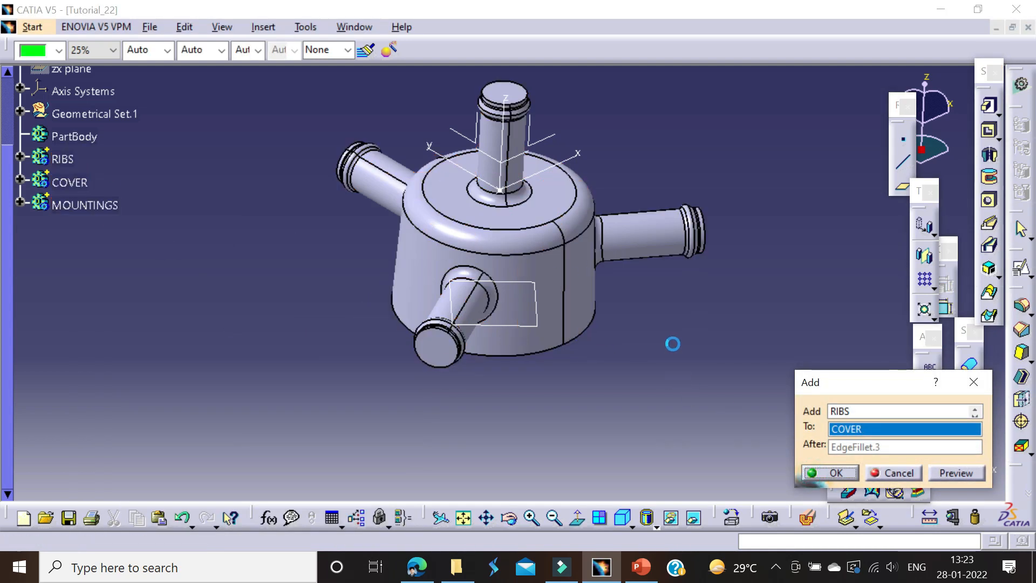
scroll(539, 345, "up", 1)
middle_click_drag(540, 345, 469, 162)
Step: Locate the flange pad in the tree and define the MOUNTINGS body as the in-work object
right_click(416, 427)
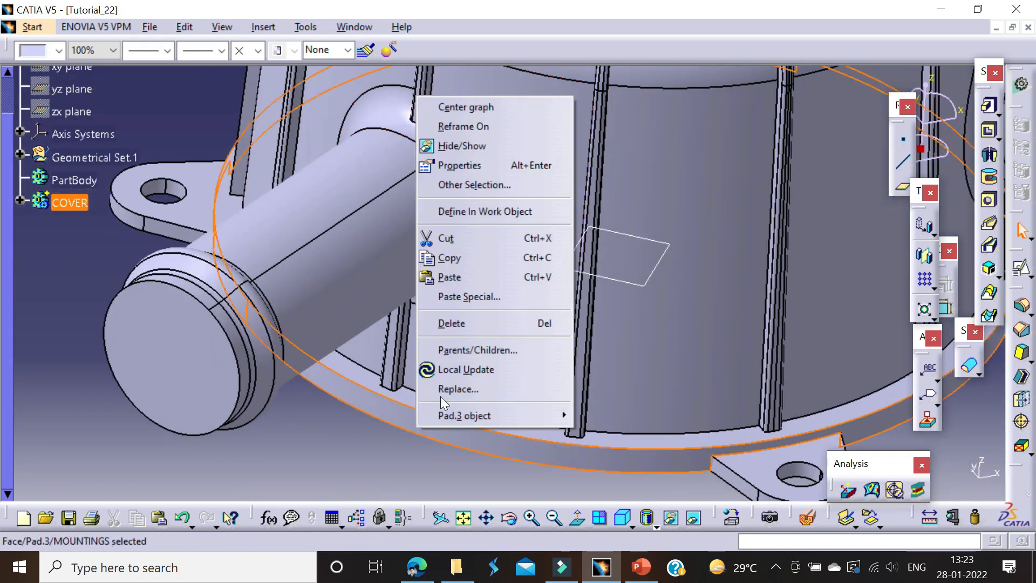
left_click(464, 106)
right_click(110, 192)
left_click(162, 310)
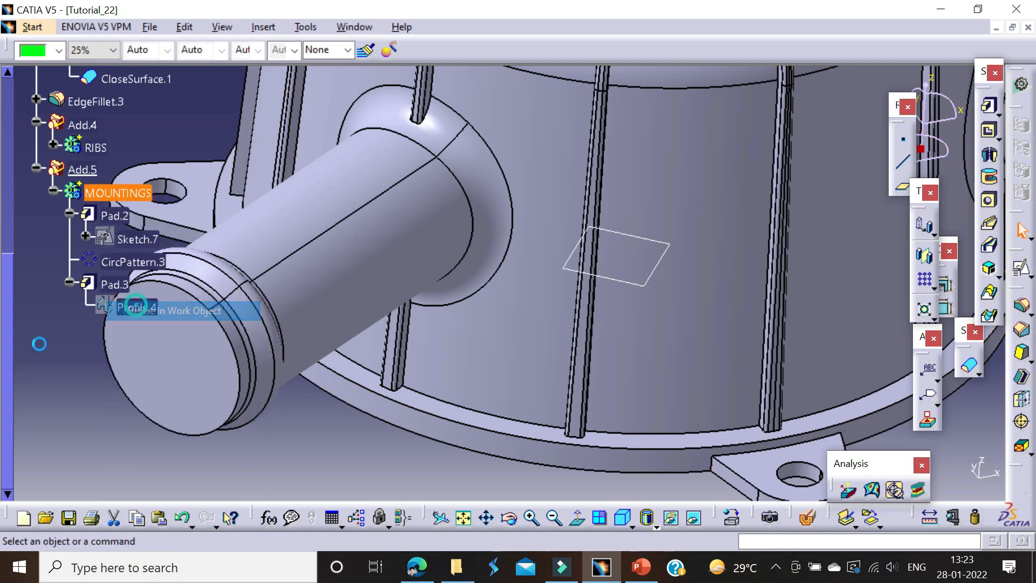
left_click(29, 347)
middle_click_drag(62, 334, 435, 394)
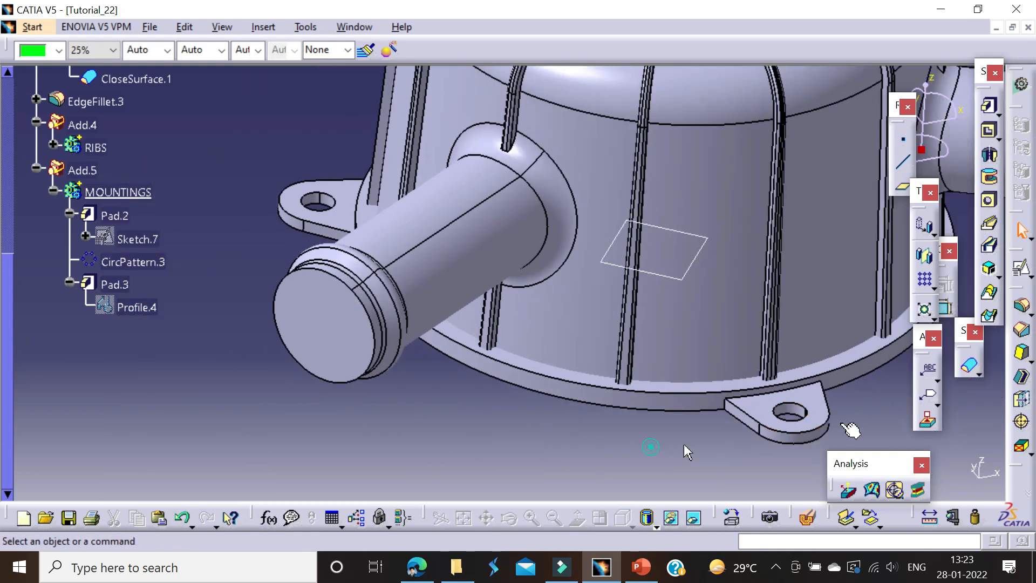
Step: Start a 0.5° draft and select the base flange's outer rim plus the lugs' side and hole faces as faces to draft
left_click(1020, 351)
middle_click_drag(577, 361, 331, 316)
left_click(460, 343)
middle_click_drag(486, 351, 448, 374)
left_click(530, 356)
left_click(613, 338)
middle_click_drag(573, 338, 405, 225)
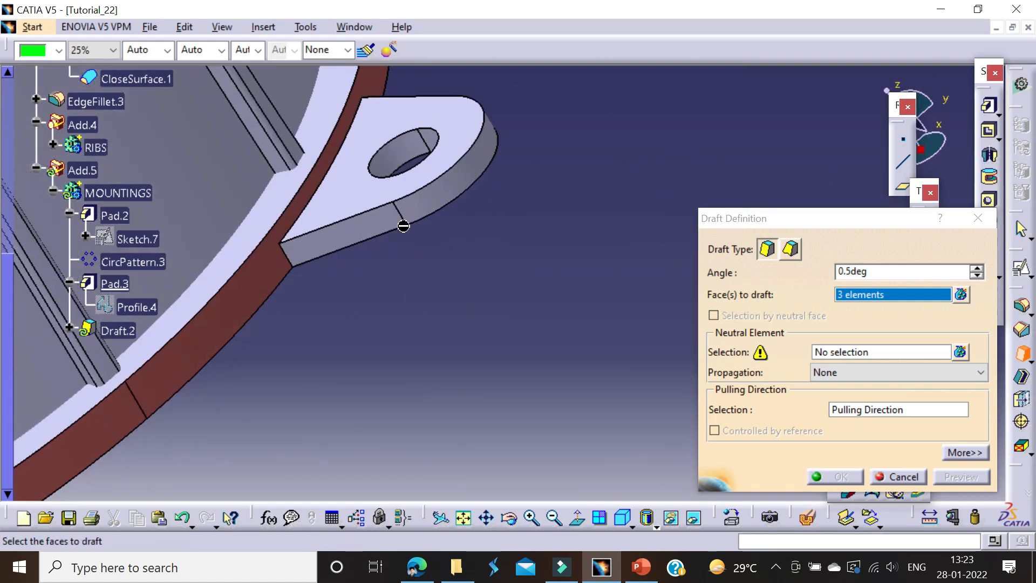
left_click(404, 221)
left_click(406, 155)
middle_click_drag(405, 155, 342, 293)
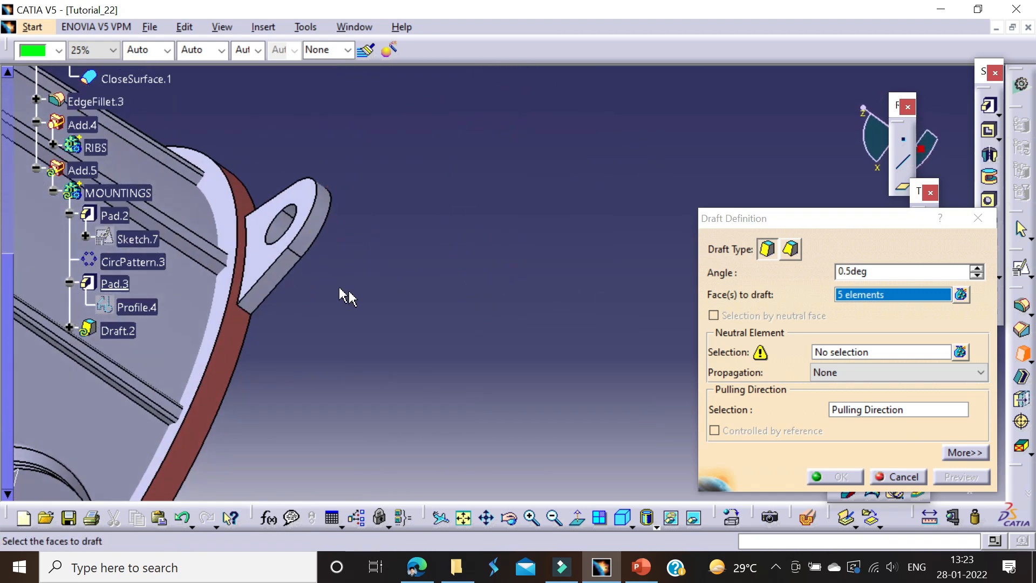
left_click(278, 270)
middle_click_drag(278, 270, 448, 232)
left_click(330, 323)
middle_click_drag(330, 322, 525, 175)
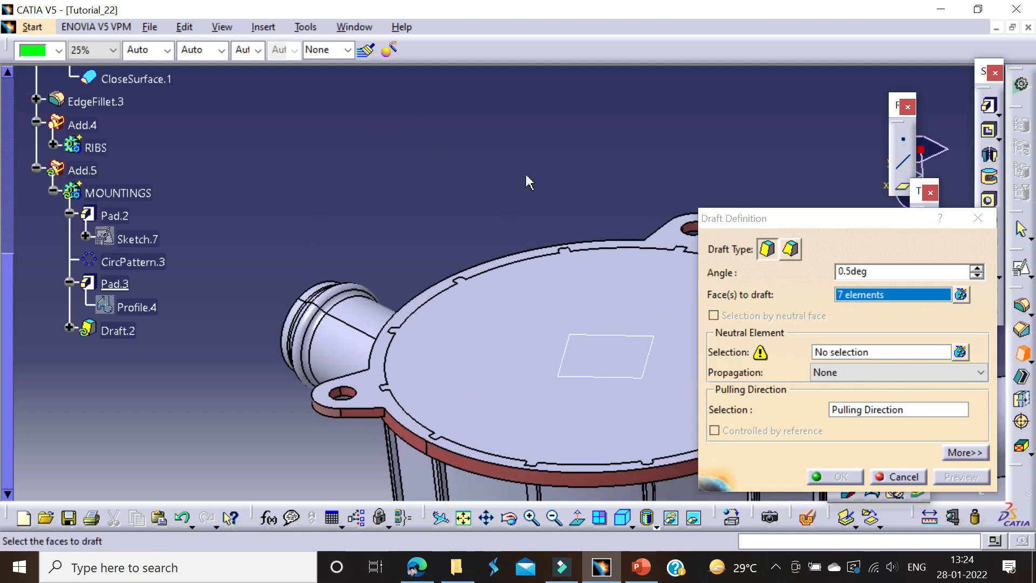
Step: Use the flat underside face of the flange as the draft's neutral element, preview the result and apply the draft
middle_click(525, 175)
scroll(524, 175, "up", 1)
middle_click_drag(433, 367, 406, 174)
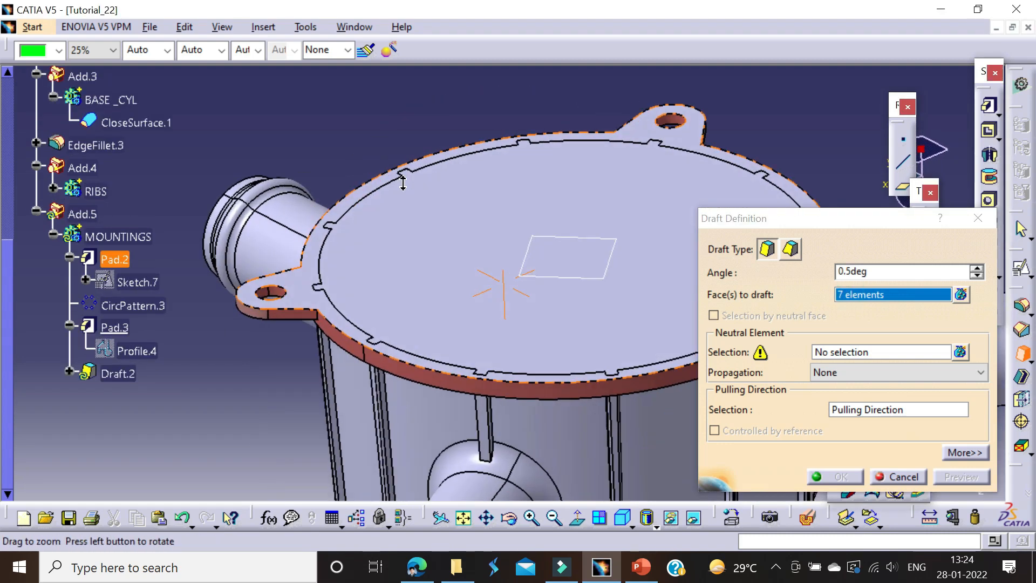
left_click(821, 352)
middle_click_drag(314, 207, 417, 116)
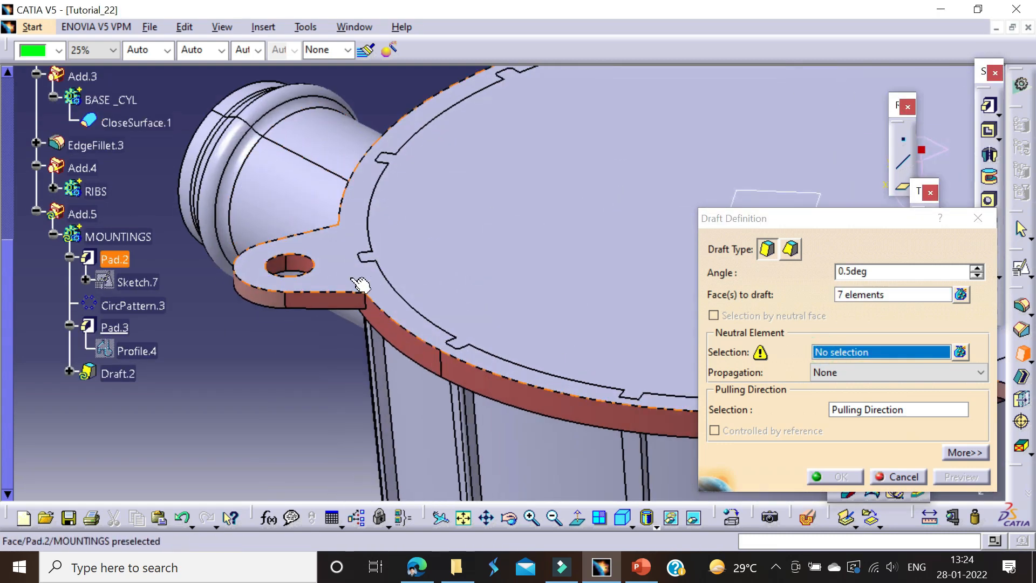
left_click(356, 283)
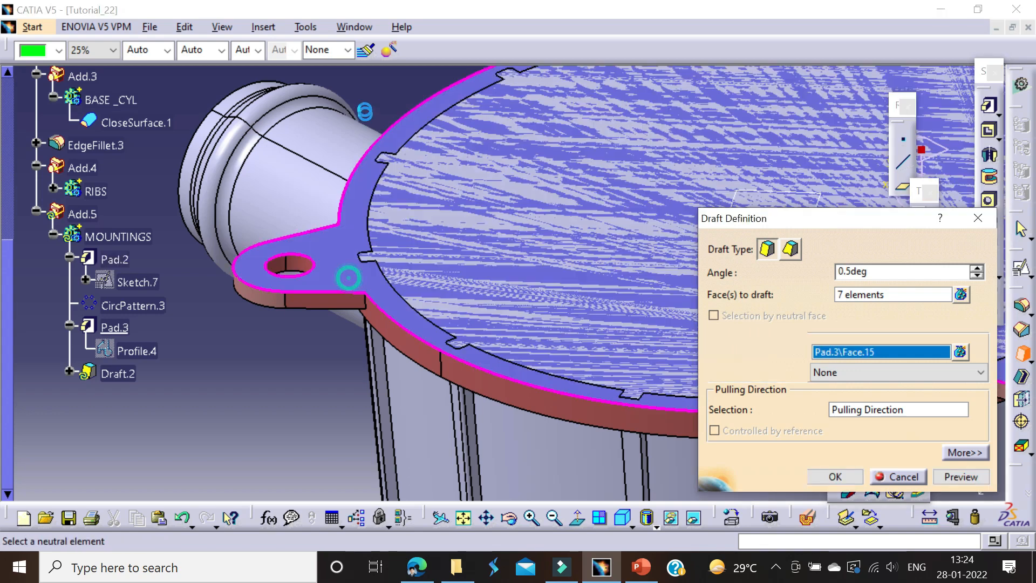
left_click(954, 480)
middle_click_drag(621, 157, 561, 378)
middle_click_drag(475, 324, 394, 285)
scroll(424, 257, "up", 1)
left_click(816, 476)
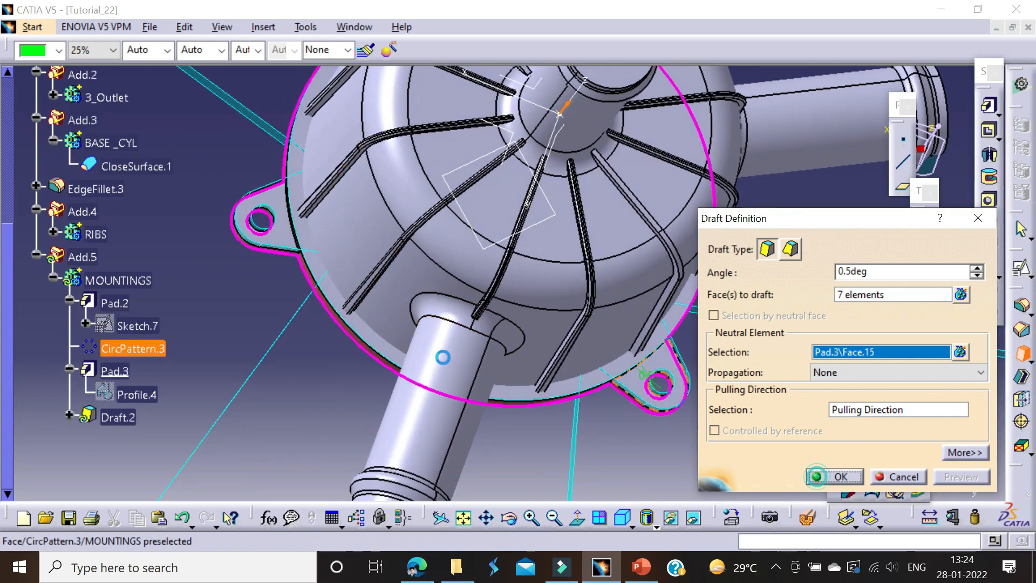
Step: Define the COVER body as the in-work object
left_click(250, 291)
middle_click_drag(495, 280, 594, 372)
left_click(728, 360)
middle_click_drag(620, 483, 572, 373)
scroll(81, 291, "up", 3)
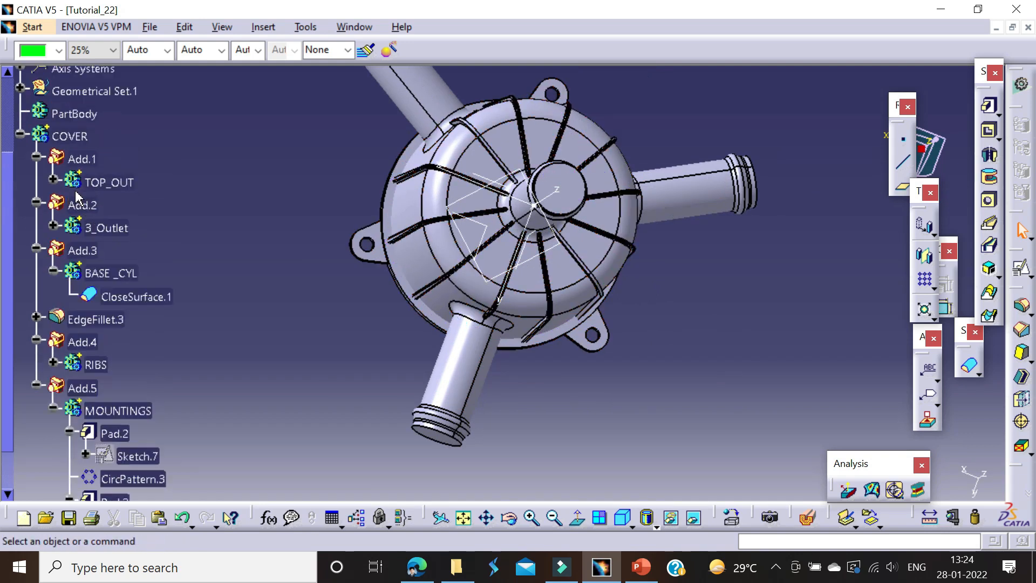
right_click(68, 137)
left_click(100, 253)
middle_click_drag(497, 372, 510, 232)
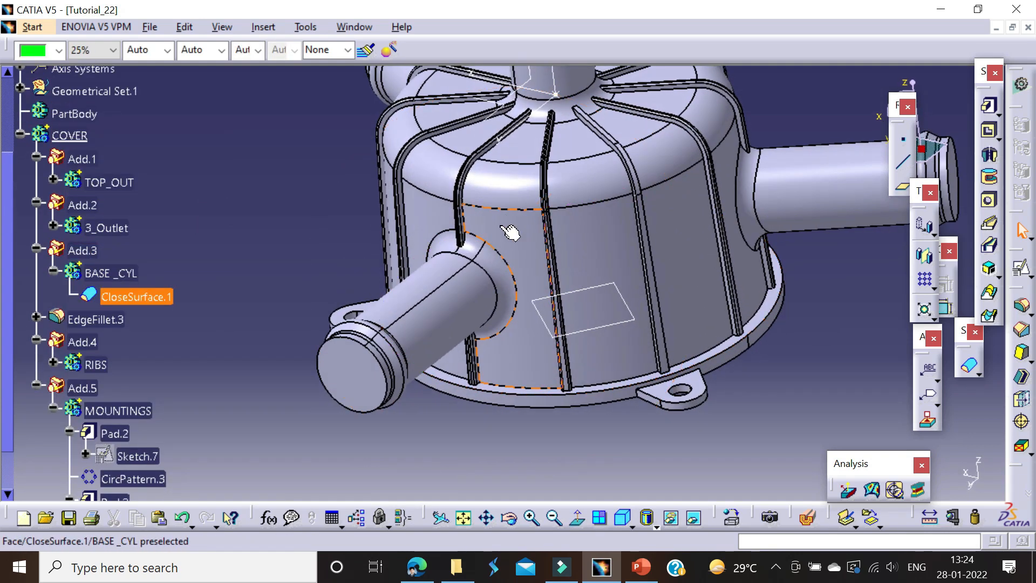
middle_click_drag(735, 372, 978, 241)
middle_click_drag(534, 326, 499, 286)
left_click(541, 254)
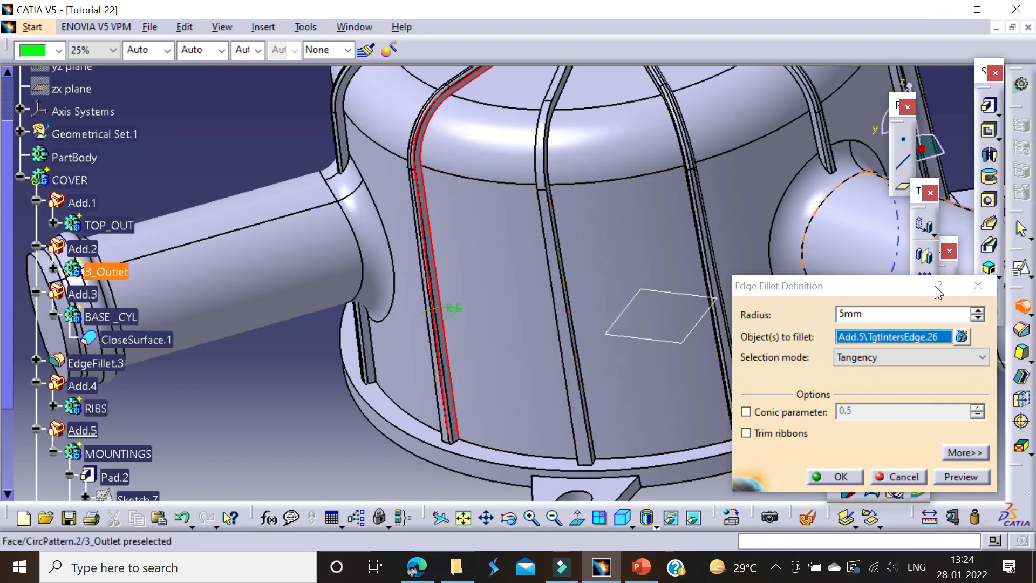
left_click(981, 287)
Step: Open the ribs' existing edge fillet definition to check its radius and close it without changes
middle_click_drag(640, 249, 632, 204)
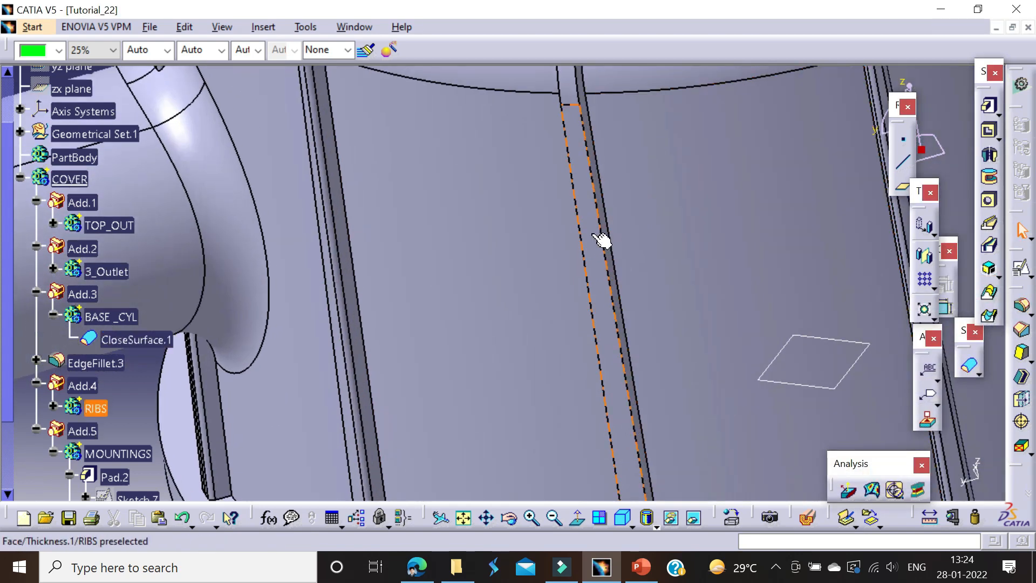
double_click(347, 278)
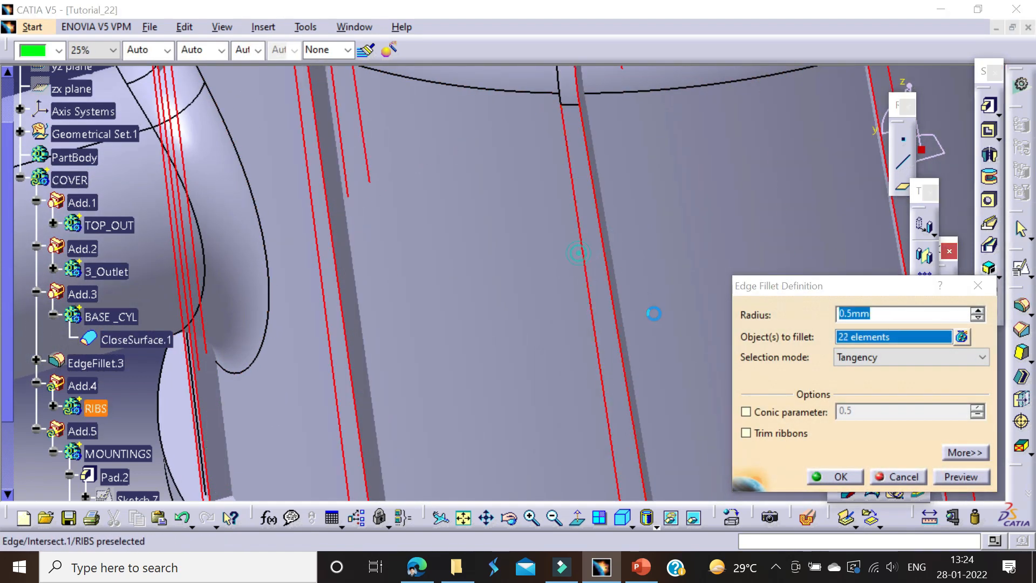
left_click(818, 475)
middle_click_drag(645, 272, 558, 364)
Step: Start a 0.5 mm edge fillet on the COVER body and set its selection mode to Intersection
left_click(643, 416)
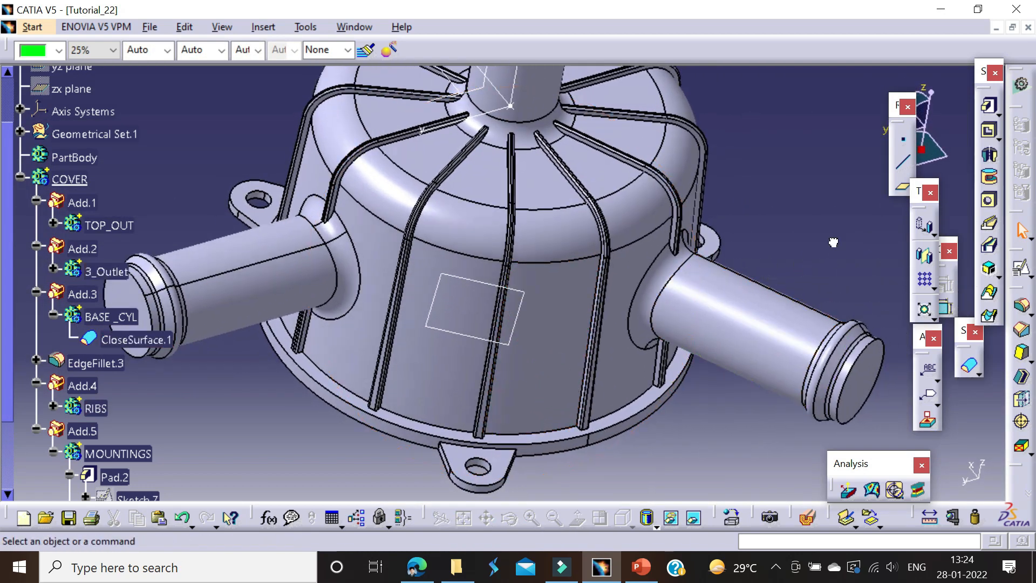
left_click(479, 234)
middle_click_drag(478, 234, 566, 221)
left_click(525, 296)
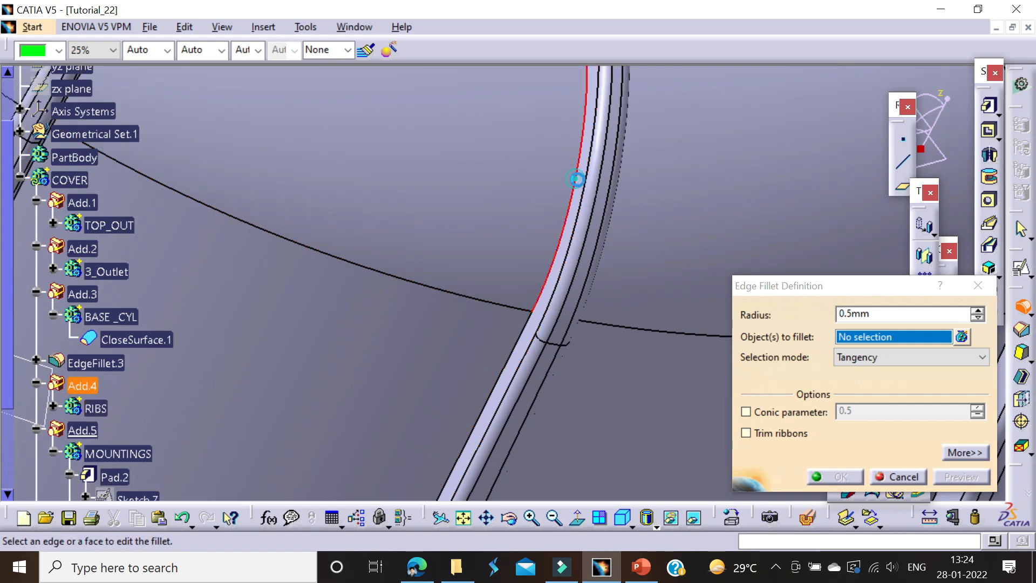
left_click(717, 334)
left_click(845, 356)
left_click(849, 398)
Step: Choose the rib pattern CircPattern.1 as the feature to fillet and apply the 0.5 mm intersection fillet
left_click(555, 310)
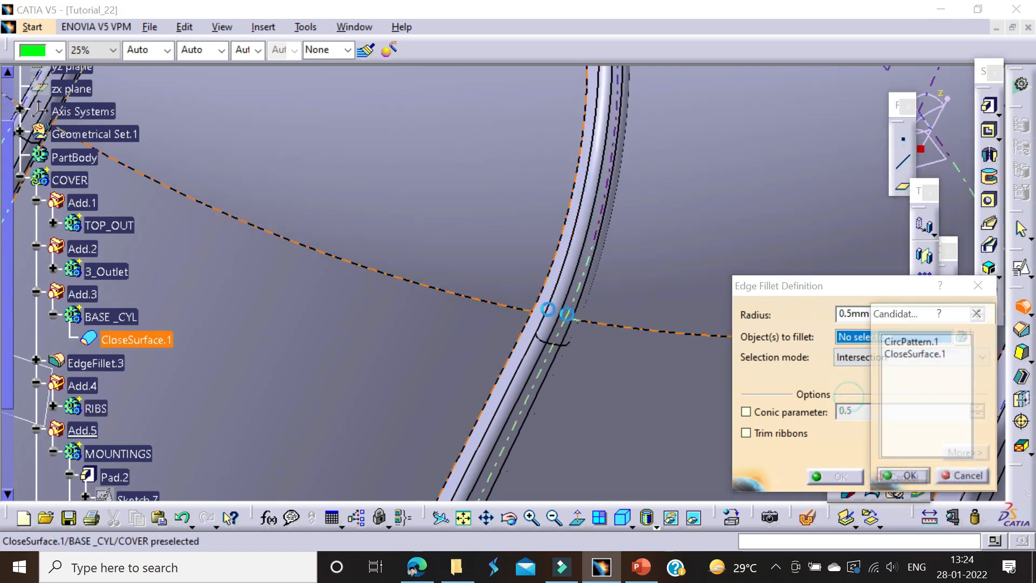
left_click(911, 340)
left_click(908, 476)
middle_click_drag(458, 169, 617, 432)
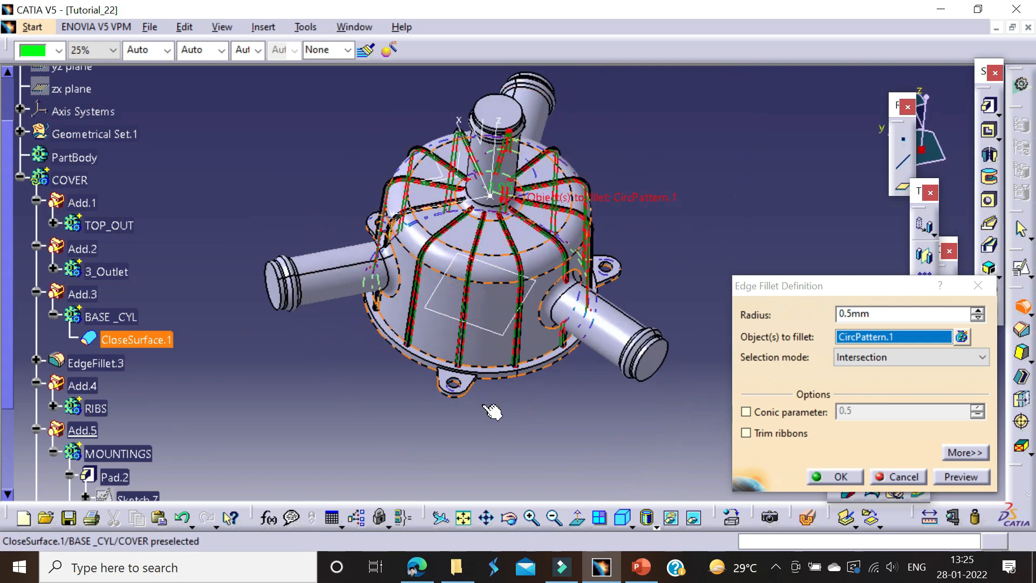
left_click(836, 477)
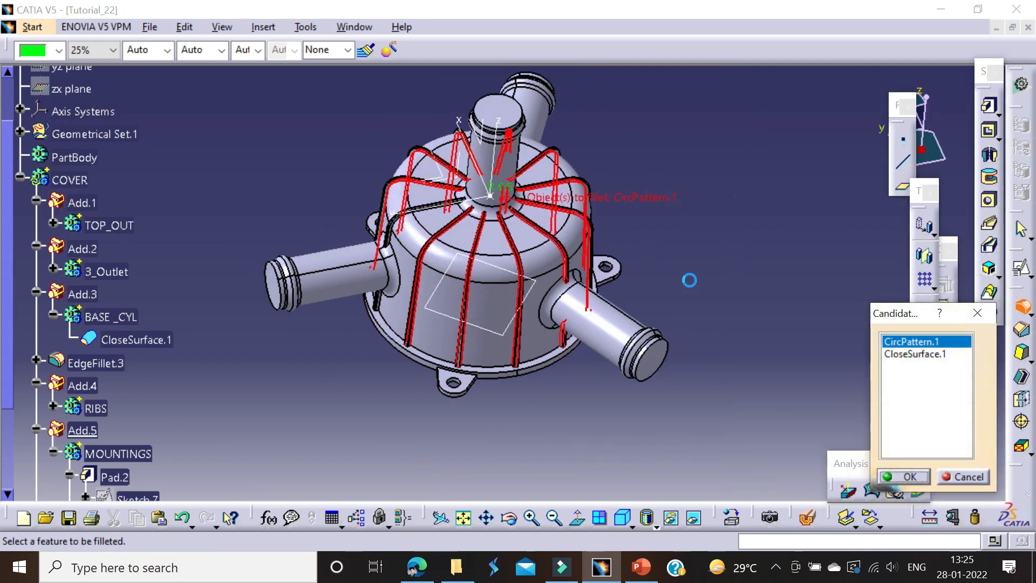
left_click(978, 286)
Step: Define the COVER body as the in-work object and hide Plane.1 of Geometrical Set.1
middle_click_drag(494, 377, 431, 329)
left_click(21, 177)
right_click(50, 177)
left_click(114, 292)
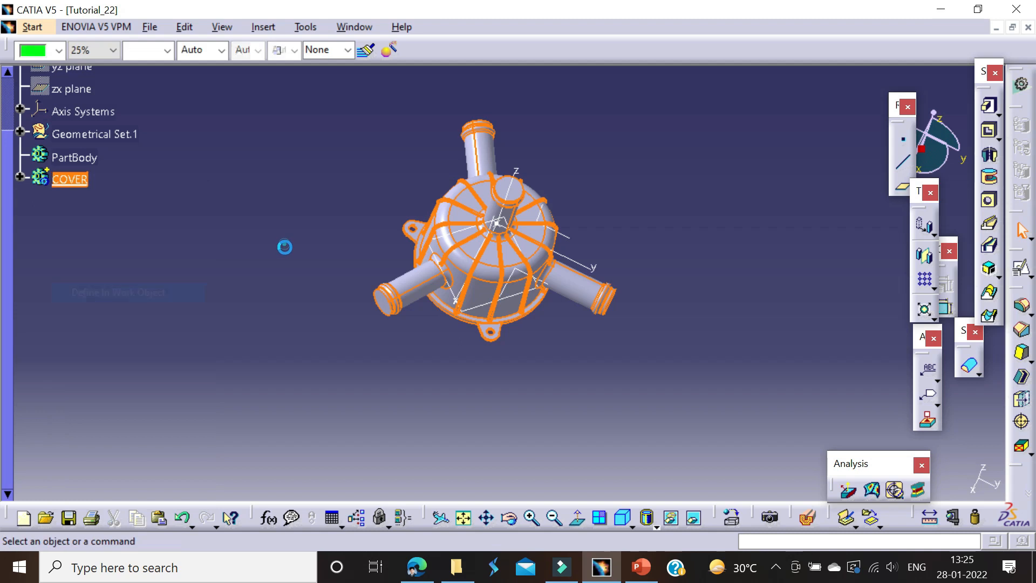
middle_click_drag(471, 345, 569, 313)
right_click(554, 324)
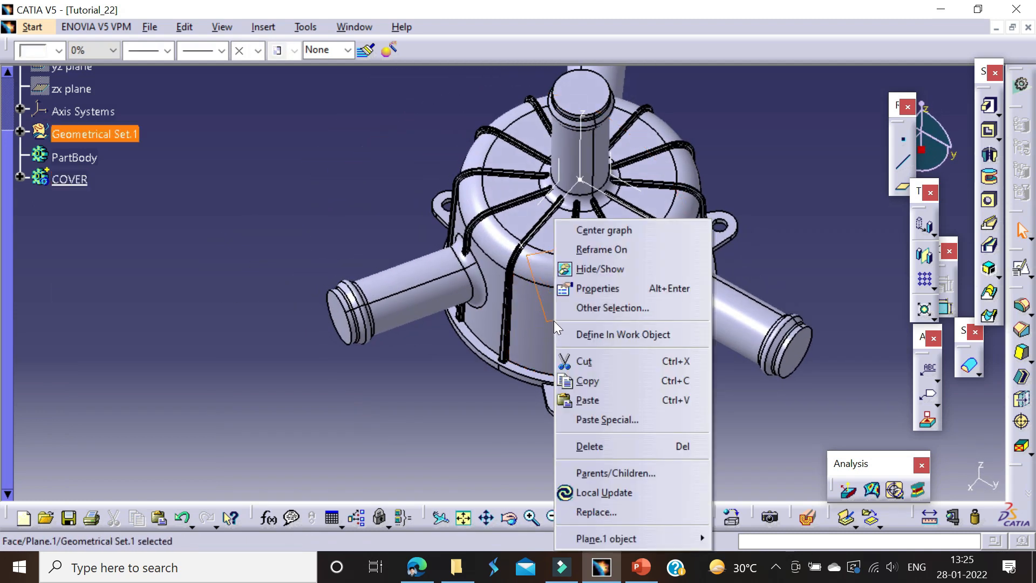
left_click(597, 269)
right_click(76, 179)
Step: Start an edge fillet and select the first edge segments between the ribs where the cylinder wall meets the base flange
middle_click_drag(430, 339, 296, 427)
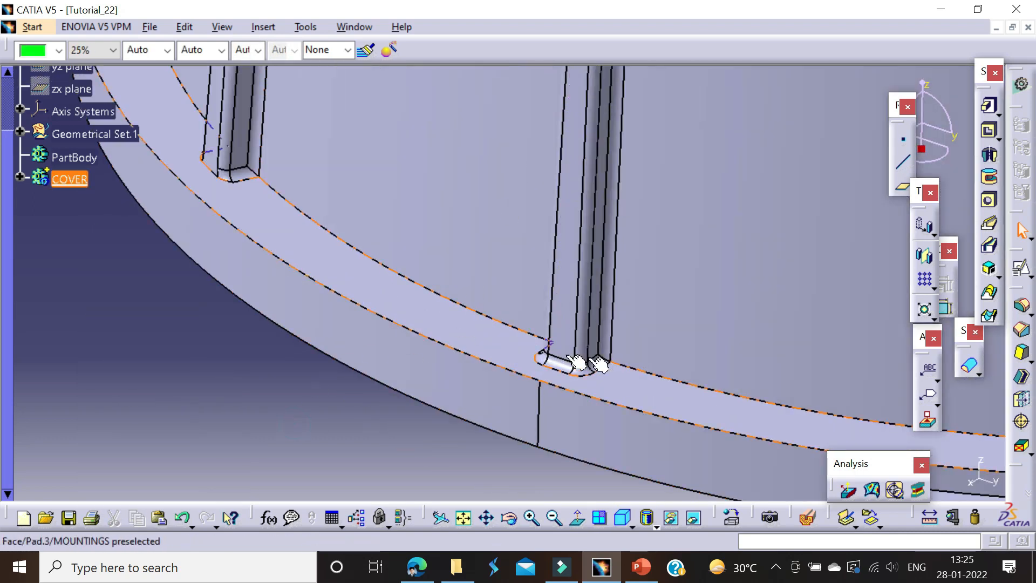
left_click(636, 371)
left_click(1021, 313)
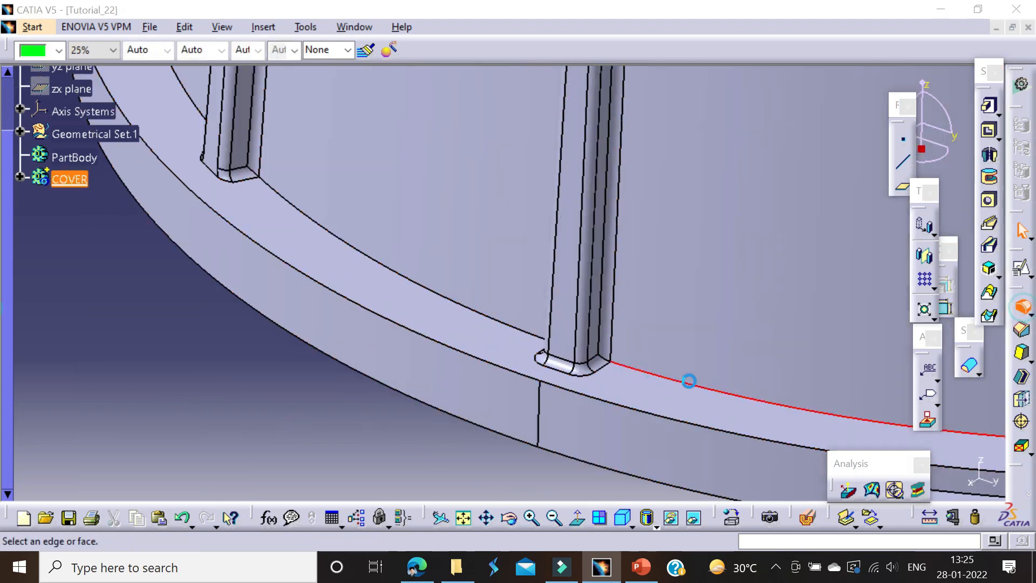
left_click(468, 309)
middle_click_drag(251, 264, 414, 296)
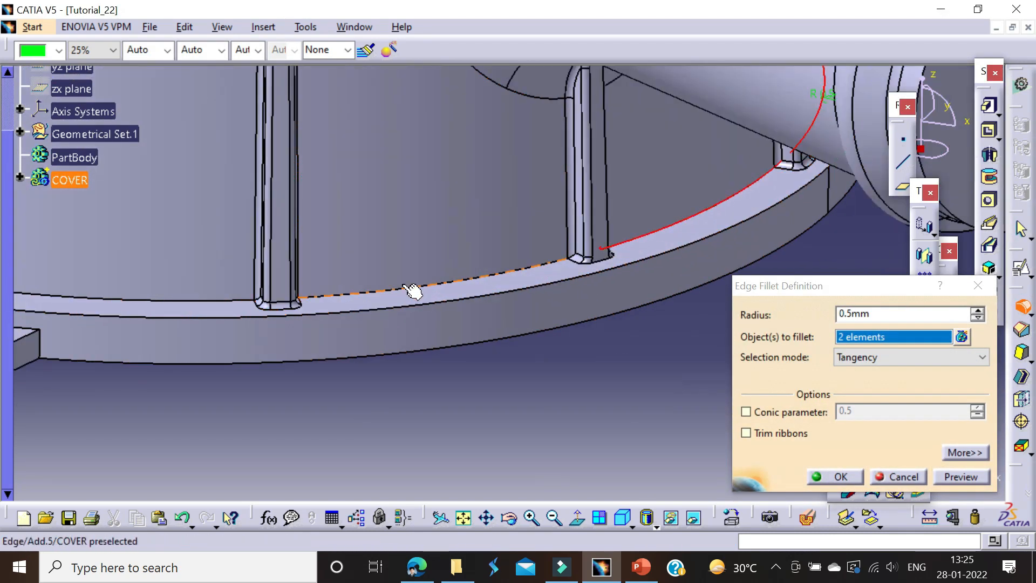
left_click(411, 291)
left_click(191, 302)
middle_click_drag(187, 296, 372, 292)
left_click(276, 194)
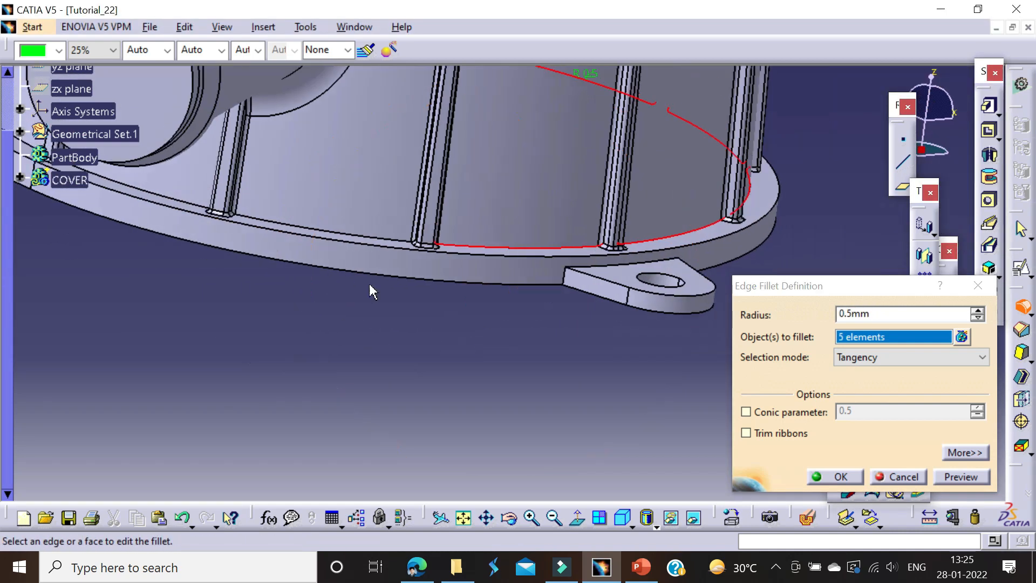
Step: Add the remaining wall-to-flange edge segments around the housing to the fillet selection, for twelve edges in total
middle_click_drag(259, 231, 389, 284)
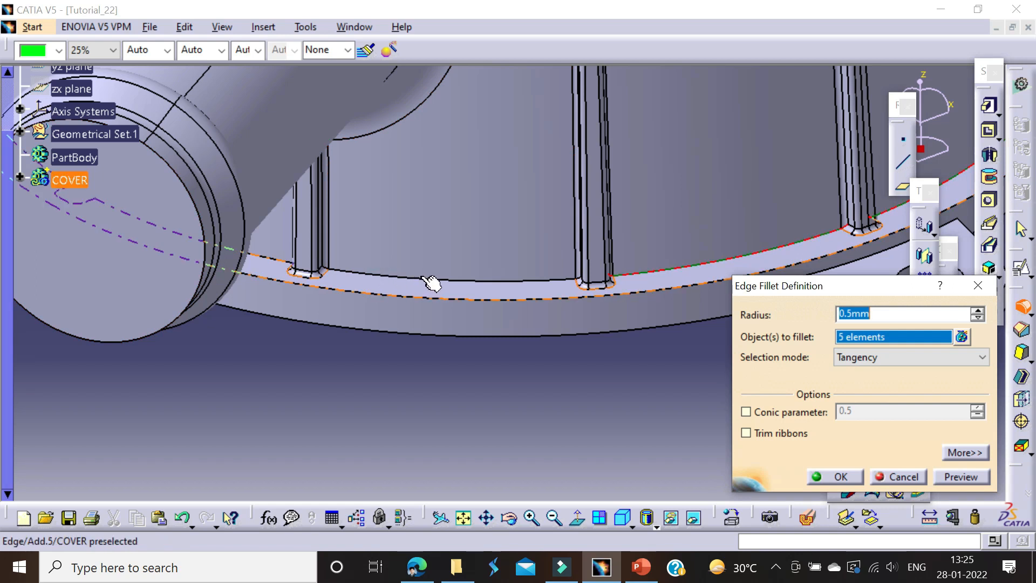
left_click(451, 284)
middle_click_drag(287, 261, 373, 317)
left_click(349, 312)
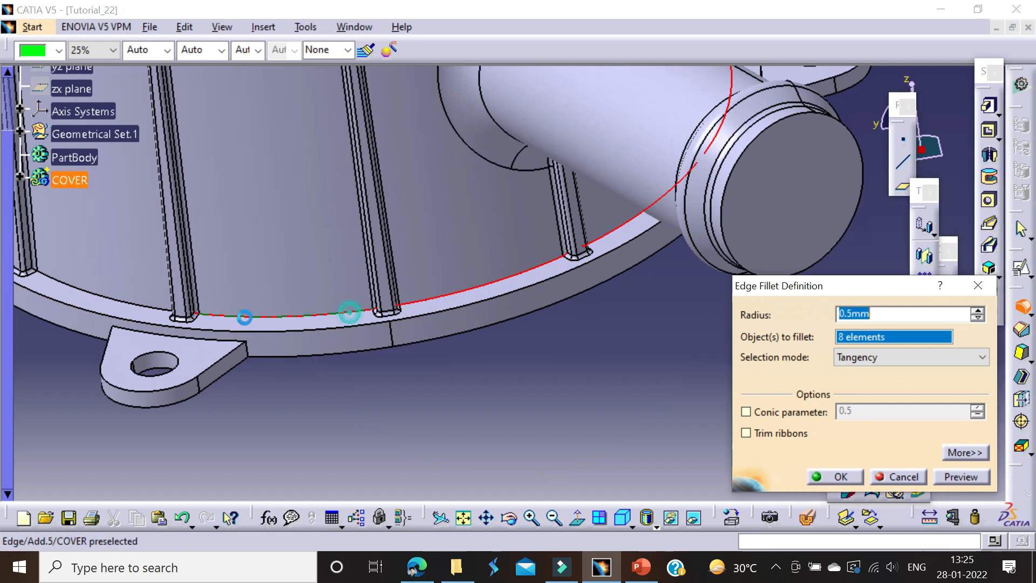
middle_click(198, 297)
left_click(348, 256)
left_click(304, 222)
middle_click_drag(304, 232, 311, 276)
left_click(255, 227)
middle_click_drag(255, 226, 406, 263)
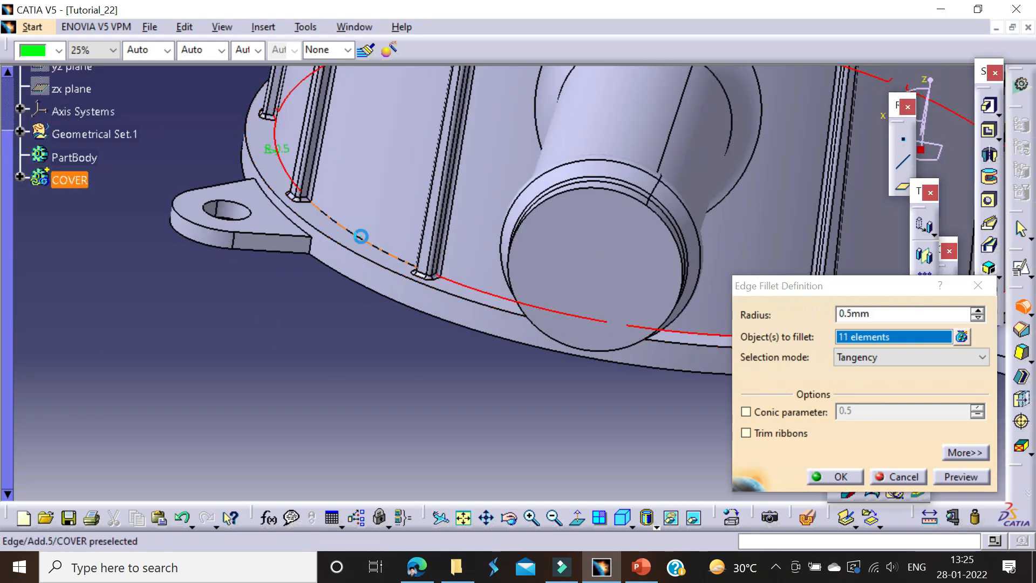
left_click(361, 236)
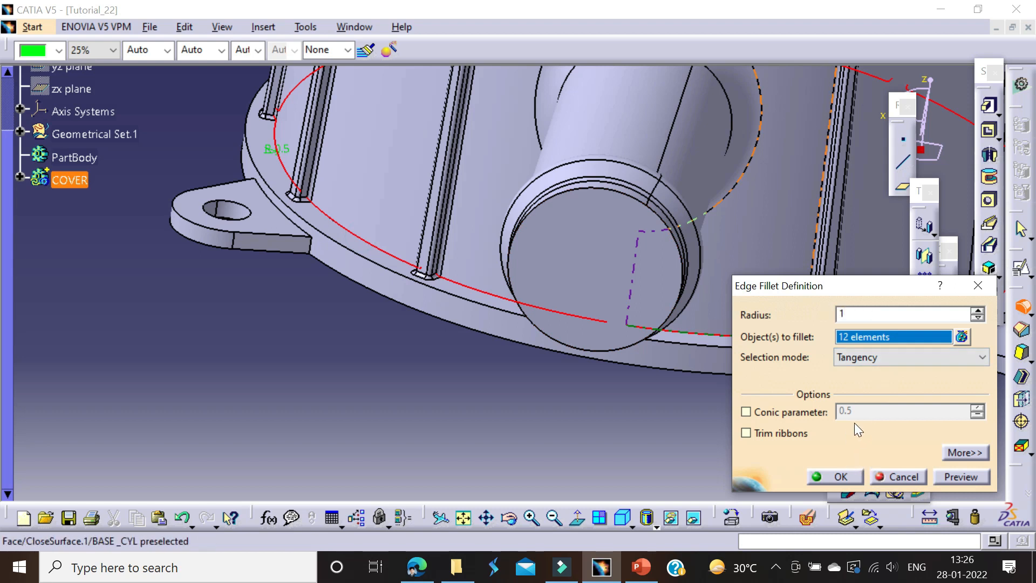
Step: Set the wall-to-flange fillet's radius to 1 mm and complete the fillet
left_click(823, 477)
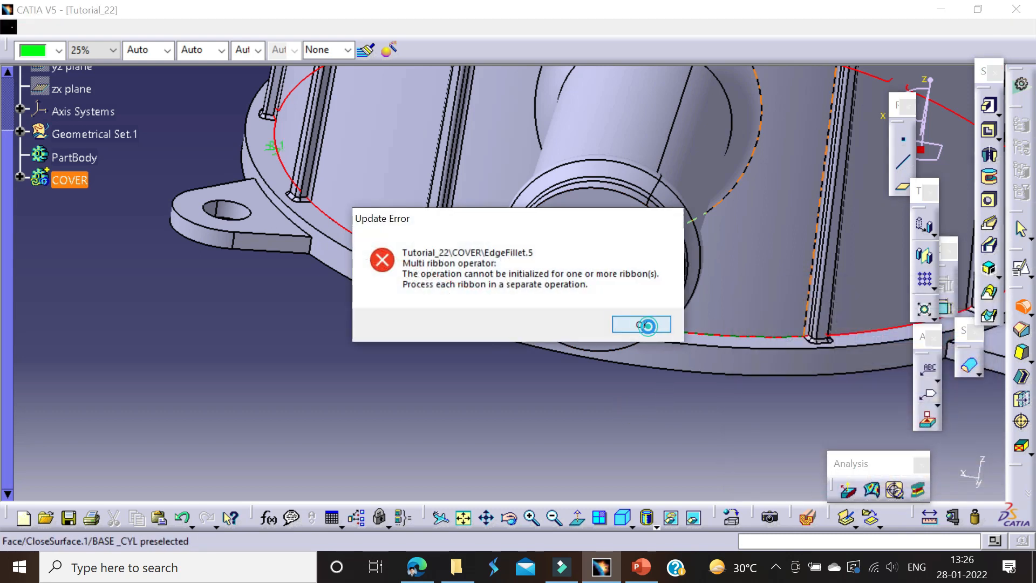
left_click(646, 322)
left_click(646, 322)
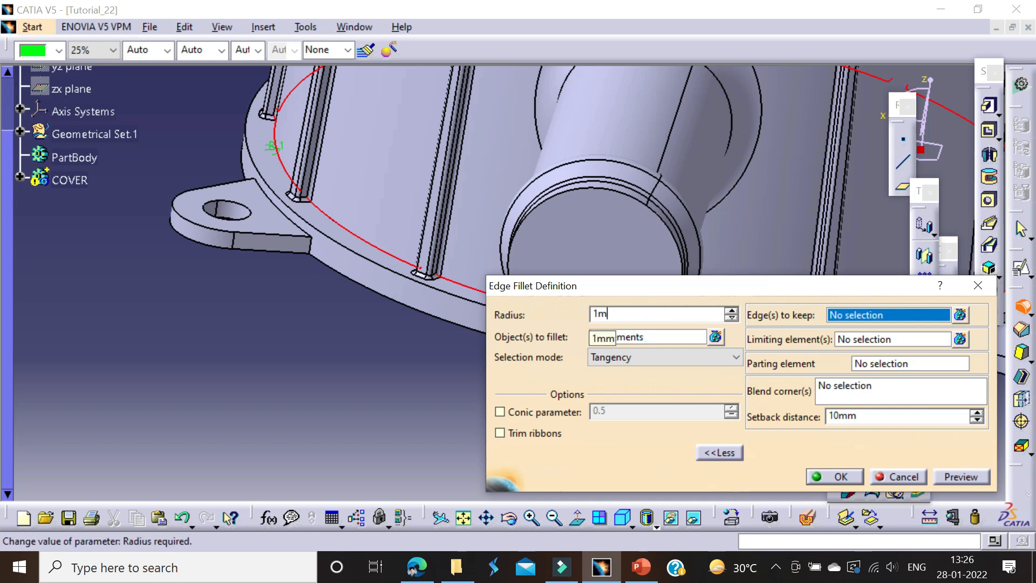
key("Return")
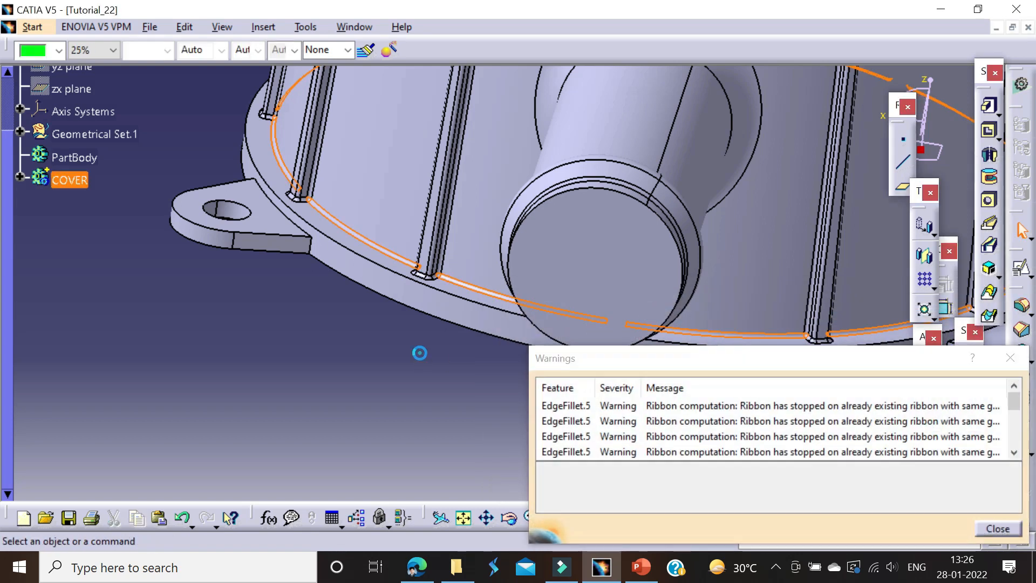
left_click(1002, 353)
Step: Fillet the upper outer edge of the base flange with a 2 mm radius
left_click(1021, 306)
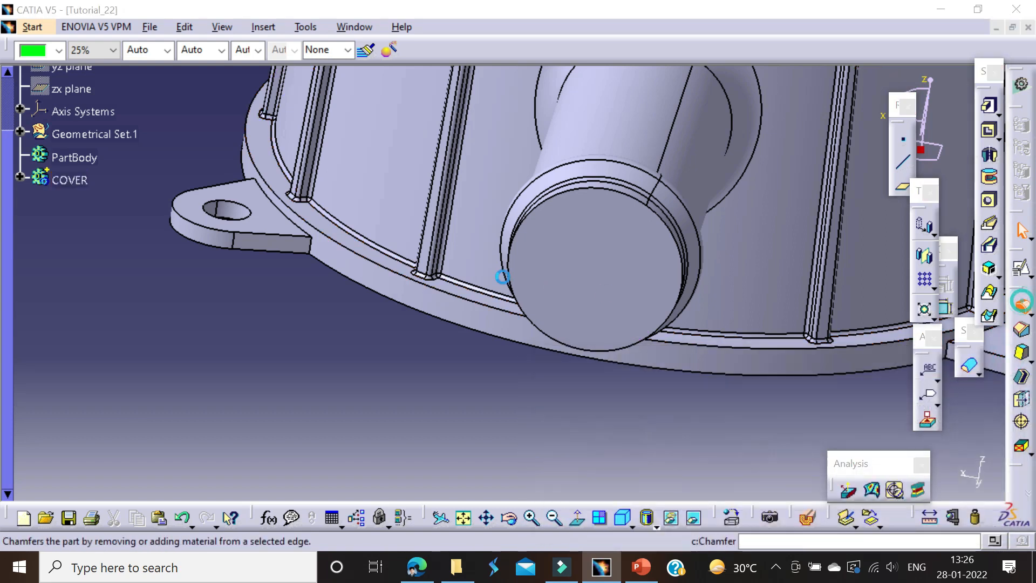
left_click(339, 244)
middle_click_drag(420, 301, 352, 274)
left_click_drag(872, 314, 768, 308)
type("2")
key("Return")
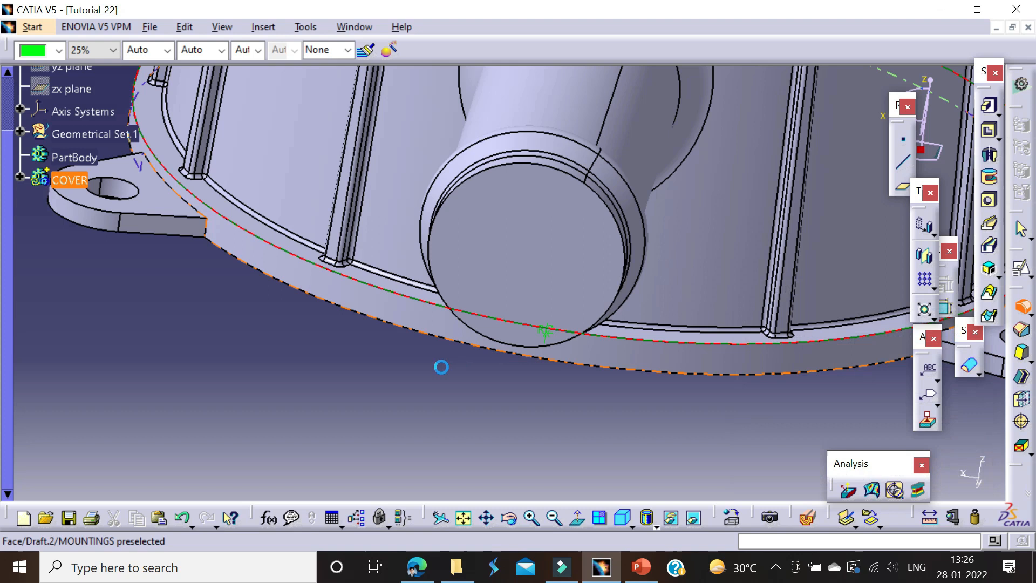
middle_click_drag(331, 305, 477, 343)
Step: Start another edge fillet and select the edges around the first mounting lug on the base flange
left_click(1021, 306)
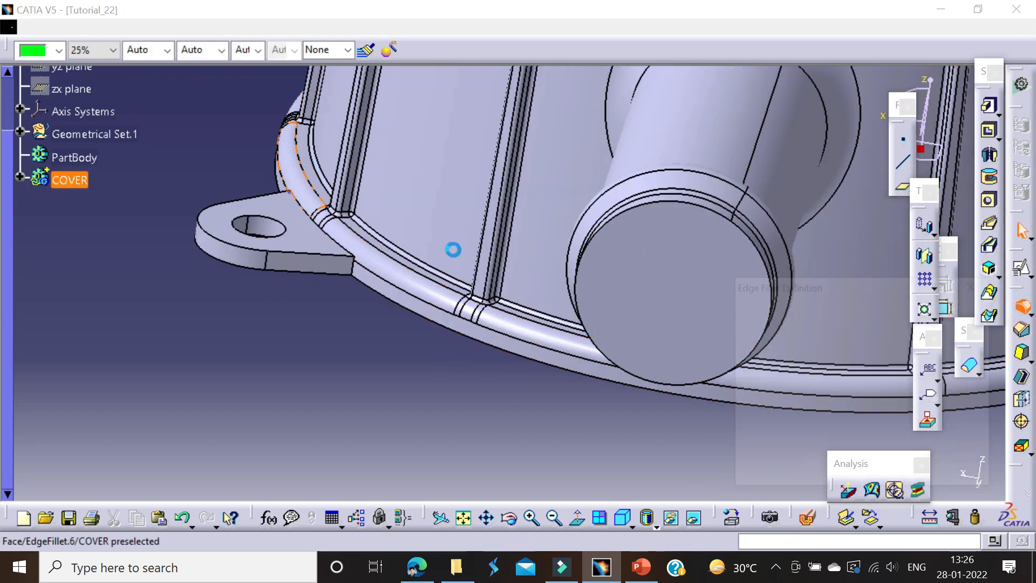
scroll(453, 248, "up", 3)
left_click(402, 239)
left_click(410, 242)
left_click(421, 263)
middle_click_drag(351, 222, 486, 314)
left_click(492, 338)
left_click(504, 341)
left_click(486, 313)
left_click(436, 266)
Step: Add the edges at the other mounting lugs to the selection and apply the edge fillet
middle_click_drag(226, 254, 573, 275)
left_click(479, 315)
middle_click_drag(384, 322, 394, 270)
middle_click_drag(323, 235, 405, 380)
left_click(438, 127)
left_click(835, 476)
Step: Save the part as a CATPart named Tutorial_22 in the Part Design Tutorial 22 folder
left_click(381, 189)
middle_click_drag(380, 189, 398, 321)
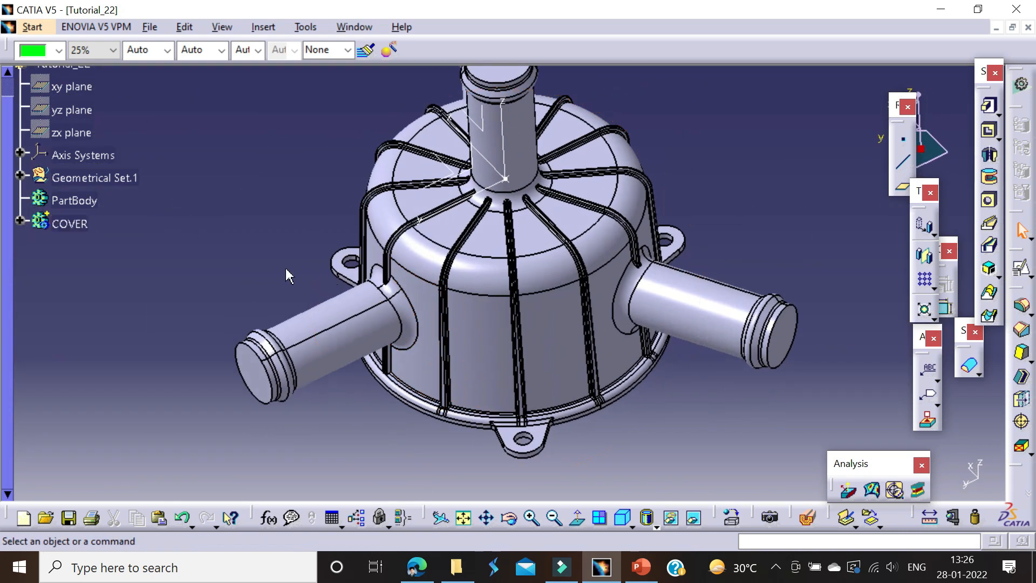
key("ctrl+s")
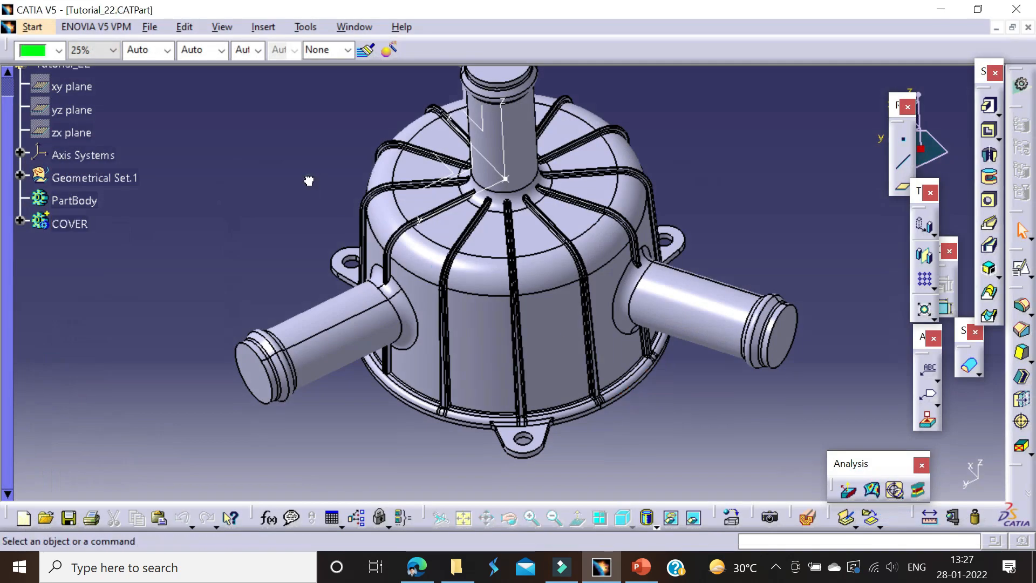
middle_click_drag(308, 180, 354, 261)
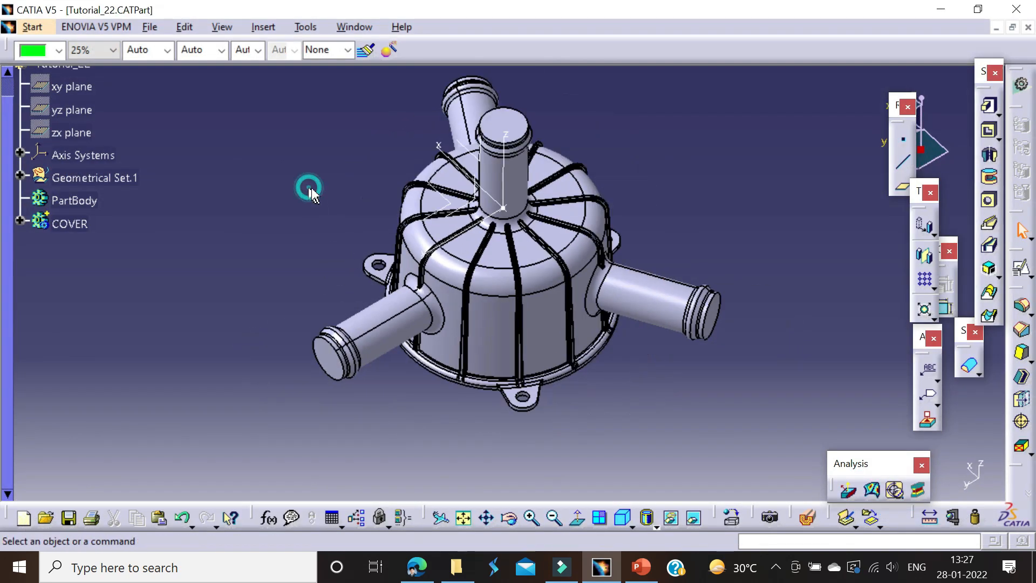
Step: Insert a new empty body into the part after the COVER body
left_click(73, 226)
left_click(111, 244)
key("alt+i")
key("o")
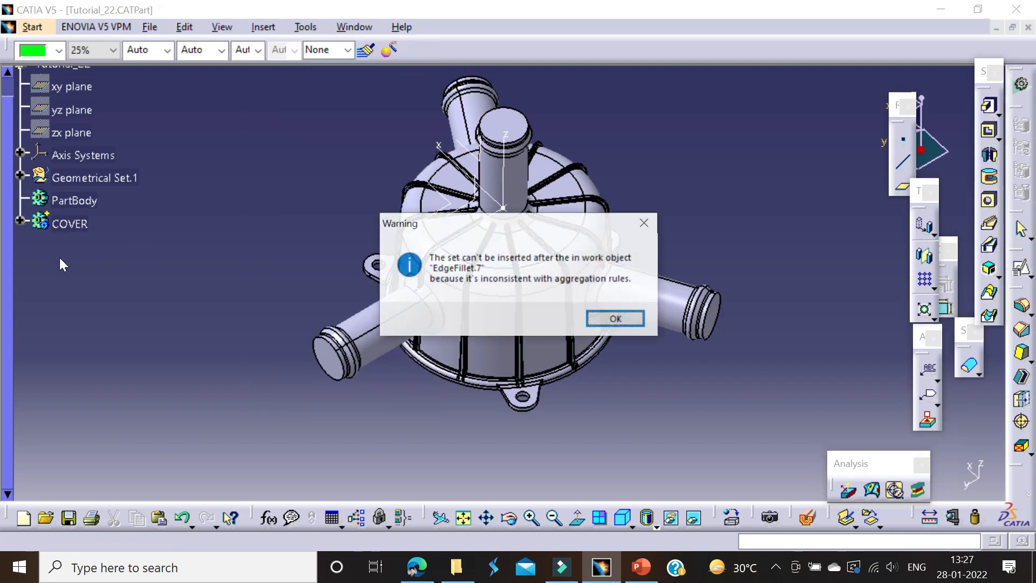
left_click(615, 316)
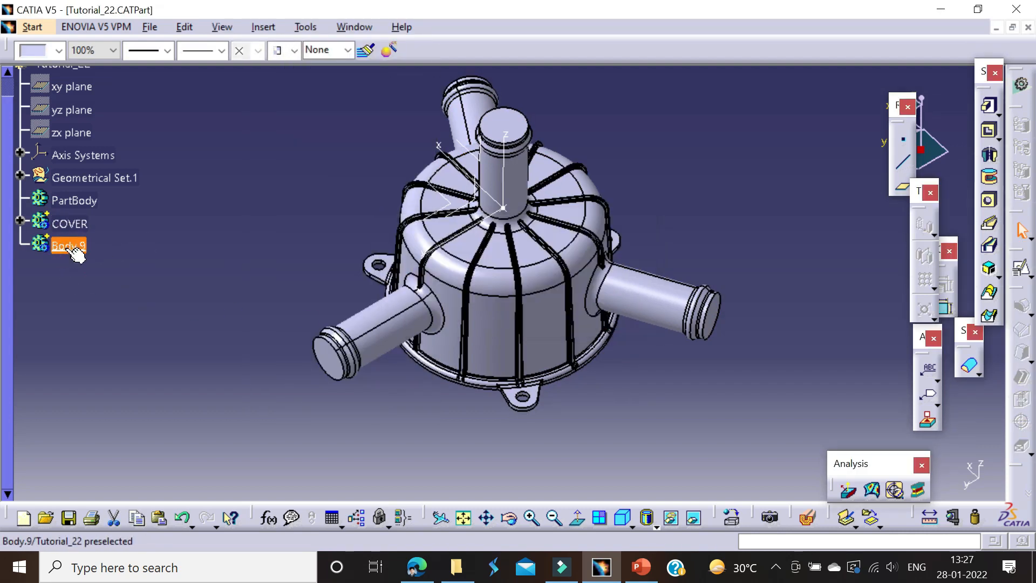
Step: Define BASE _CYL inside COVER as the in-work object and copy that body
left_click(450, 267)
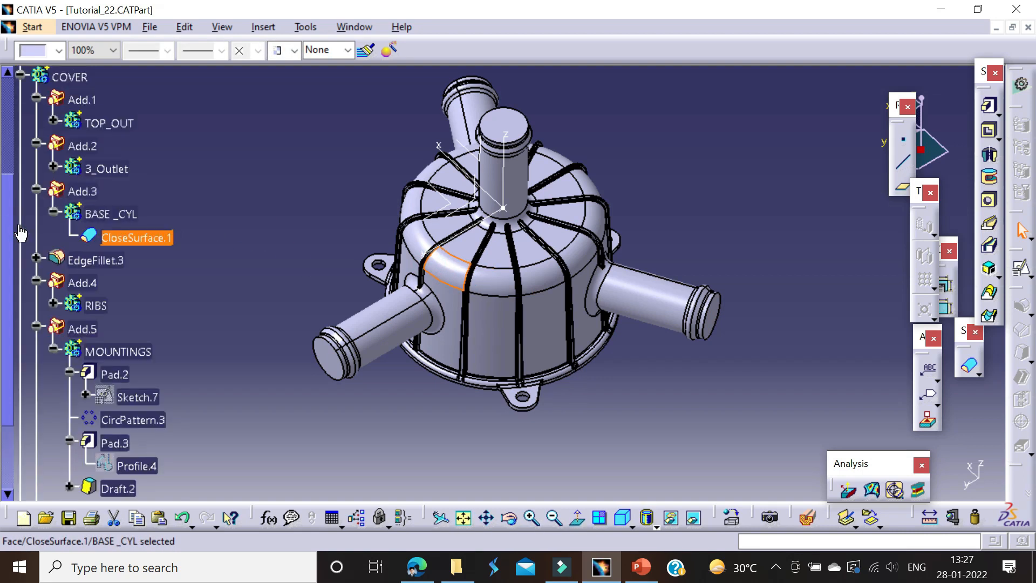
right_click(106, 213)
left_click(132, 331)
right_click(125, 219)
left_click(154, 377)
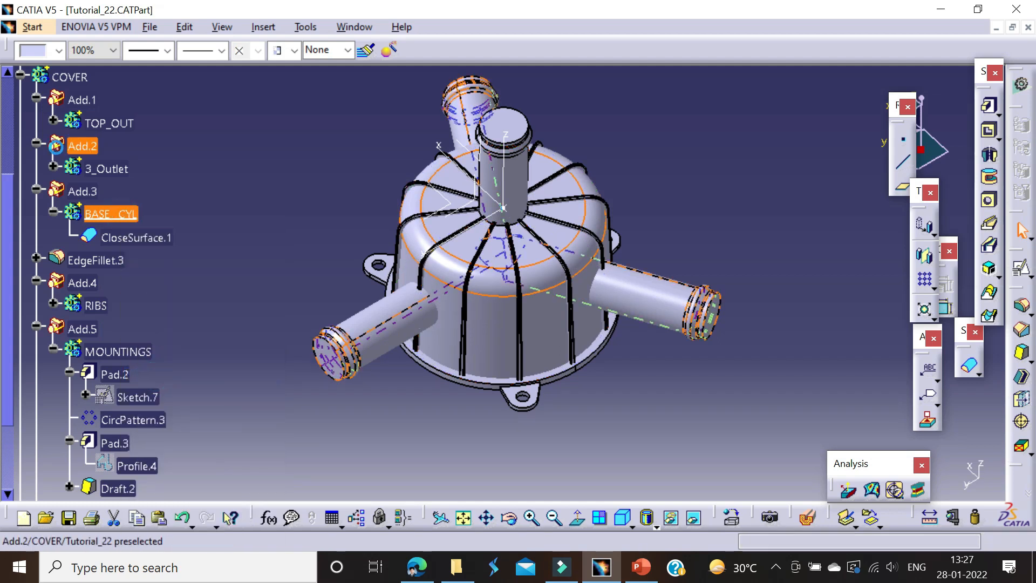
Step: Hide the COVER body and paste the copied BASE _CYL into the part with Paste Special
left_click(20, 74)
right_click(57, 81)
left_click(91, 260)
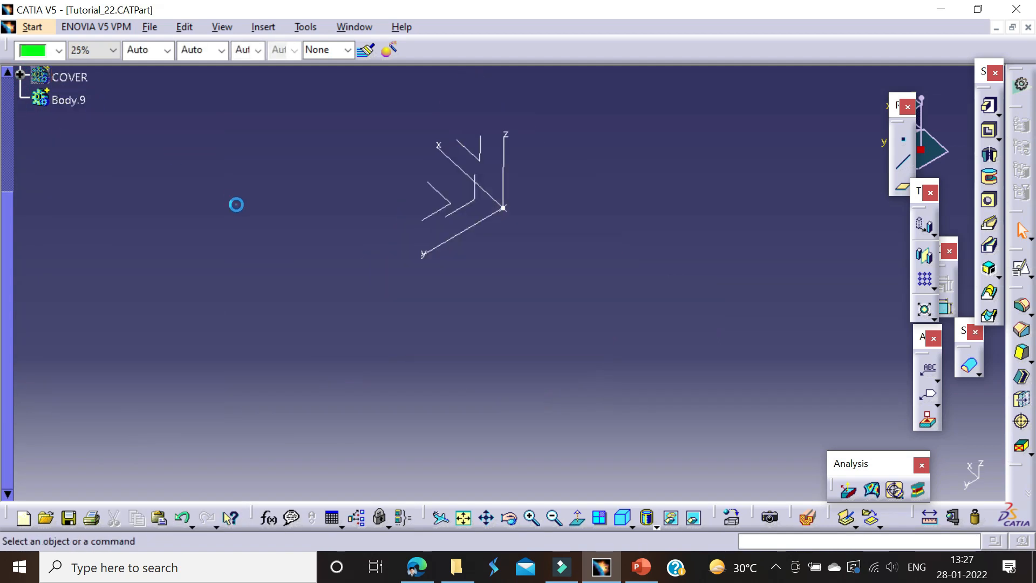
right_click(74, 105)
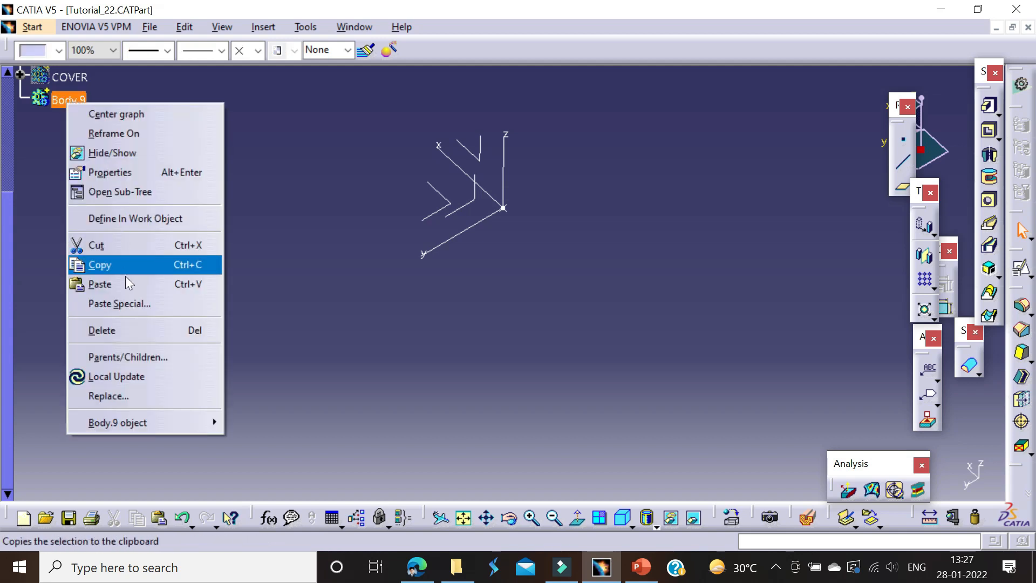
left_click(133, 302)
left_click(896, 474)
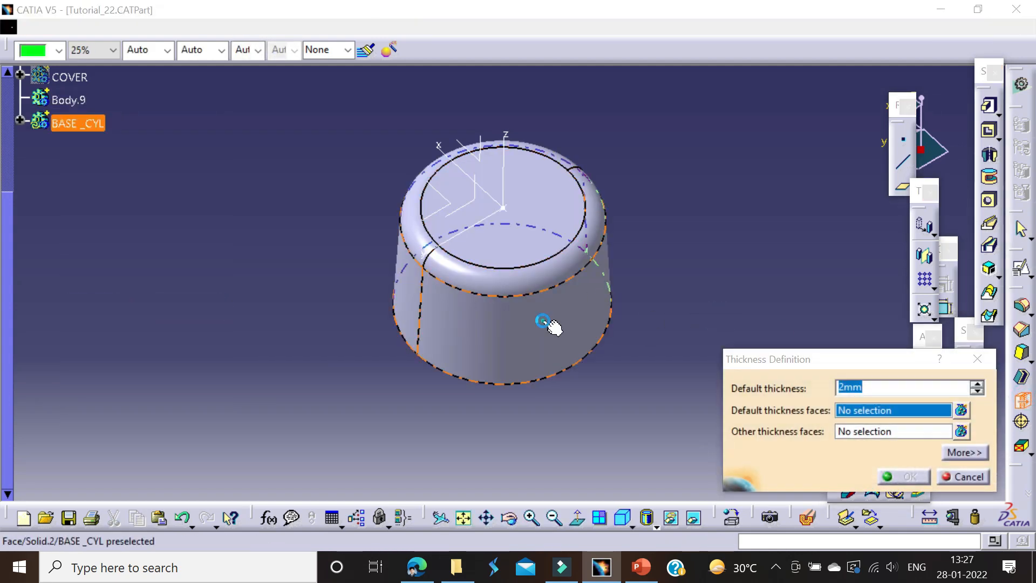
Step: Select the pasted BASE _CYL's side face for a Thickness operation and check the wall thickness in the Tutorial_22 PDF drawing in Edge
left_click(538, 318)
key("alt+Tab")
scroll(262, 292, "up", 4)
scroll(266, 319, "up", 5)
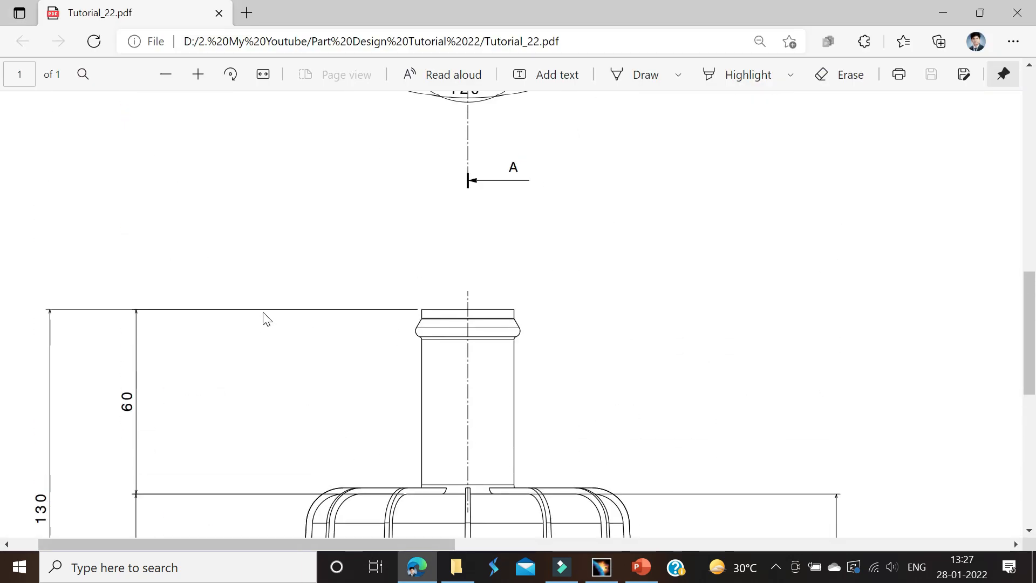
scroll(294, 321, "up", 3)
scroll(301, 324, "right", 10)
scroll(388, 345, "left", 3)
scroll(315, 322, "down", 2, "ctrl")
scroll(445, 264, "up", 4, "ctrl")
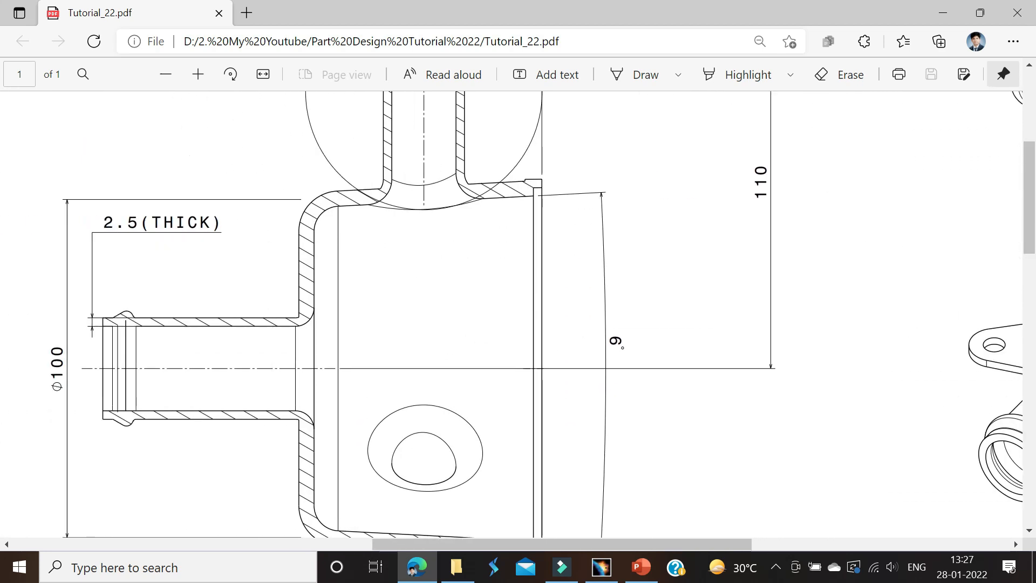
Step: Return to CATIA and apply the Thickness to the pasted BASE _CYL, offsetting its faces inward
key("alt+Tab")
left_click(841, 386)
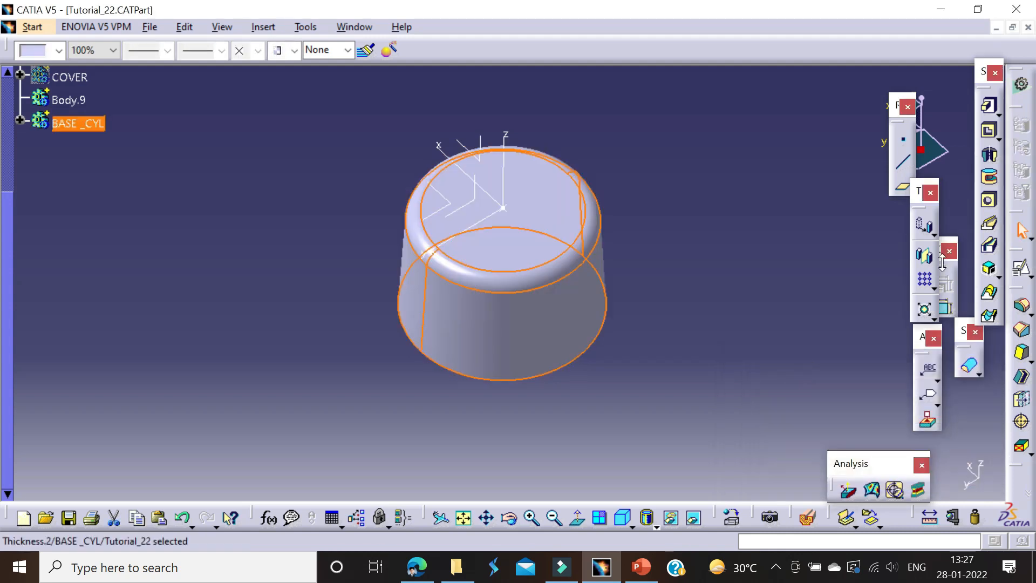
left_click(561, 280)
left_click(662, 287)
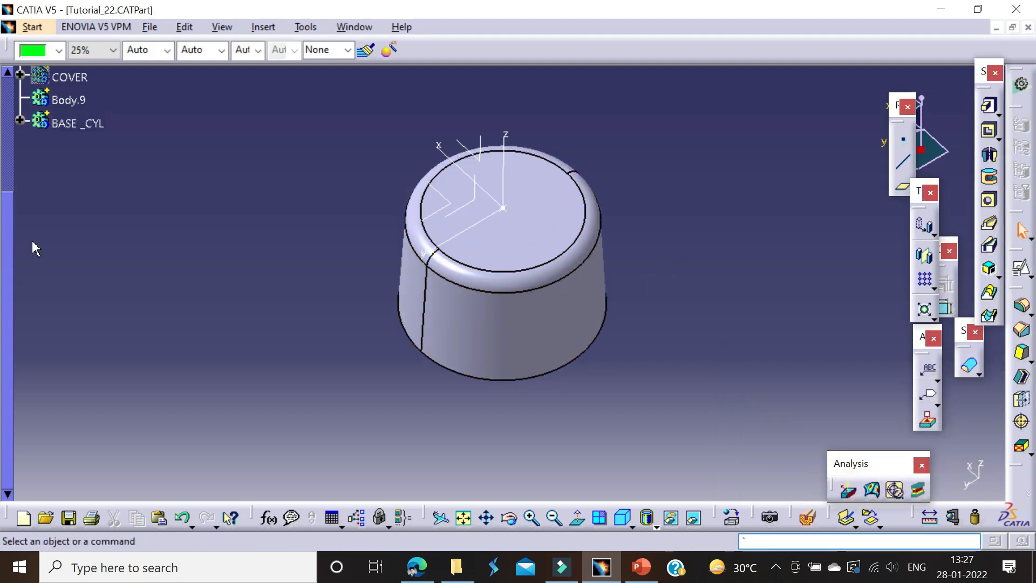
Step: Show the COVER body again and insert a new body named OUT_LET_INNER
scroll(35, 248, "up", 4)
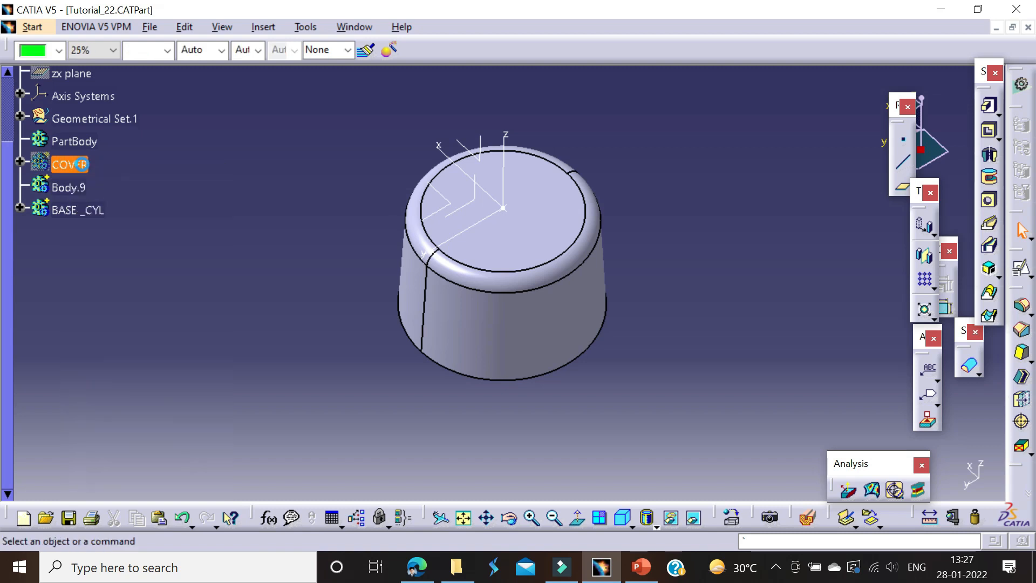
key("alt+i")
key("o")
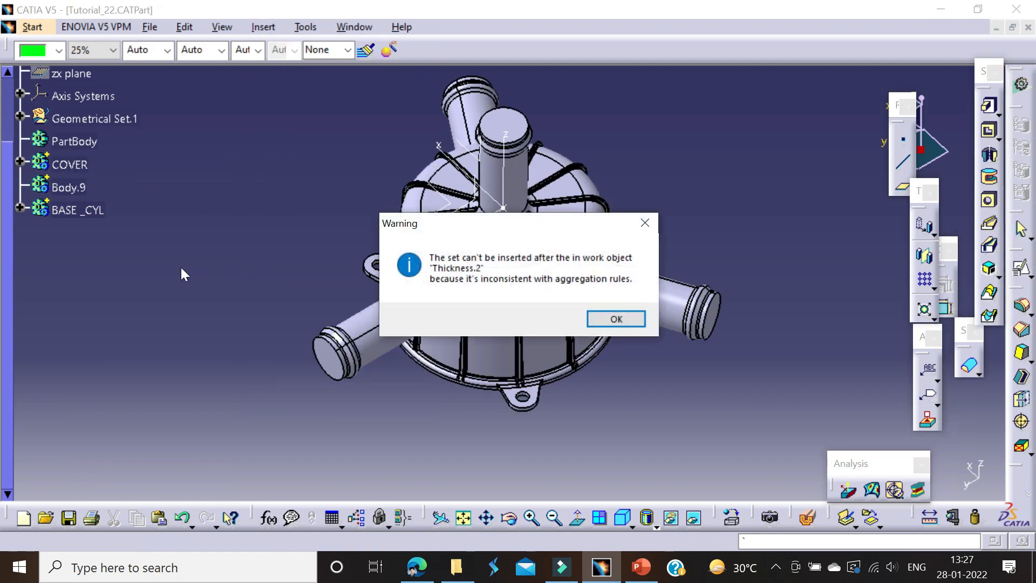
left_click(603, 318)
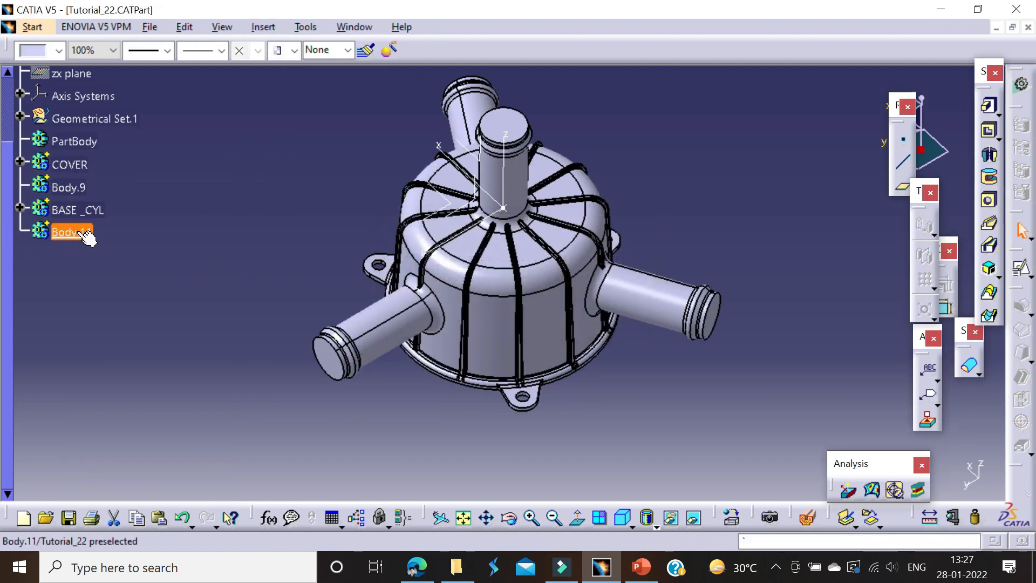
key("alt+Return")
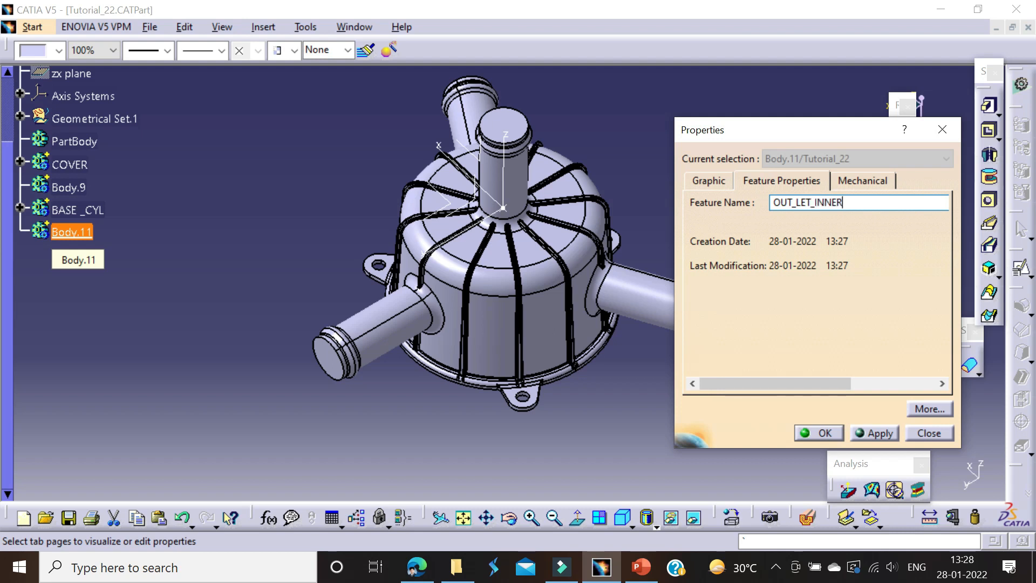
key("Return")
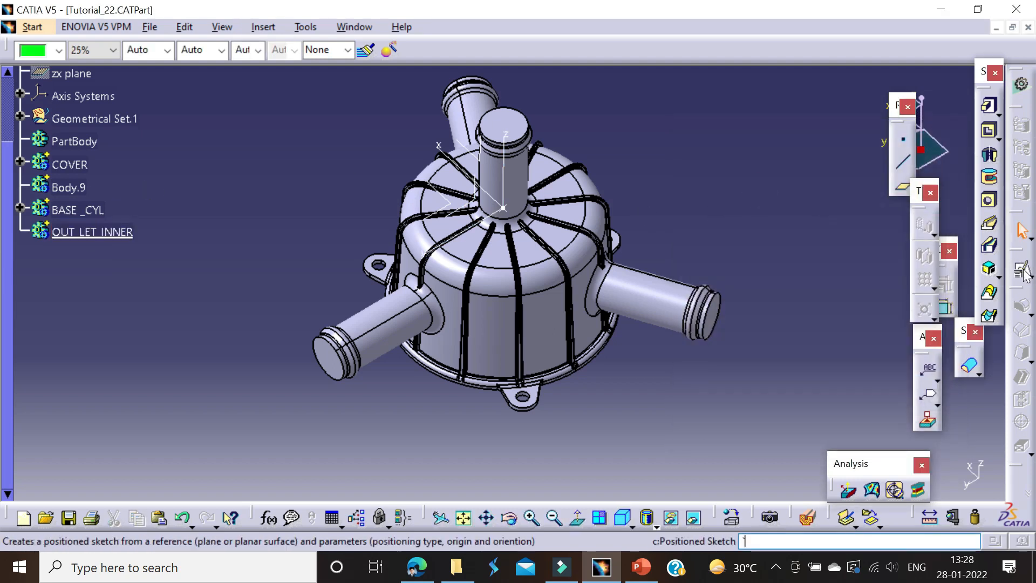
left_click(1023, 273)
mouse_move(485, 253)
middle_mouse_down()
mouse_move(515, 242)
mouse_move(545, 162)
middle_mouse_up()
key("Escape")
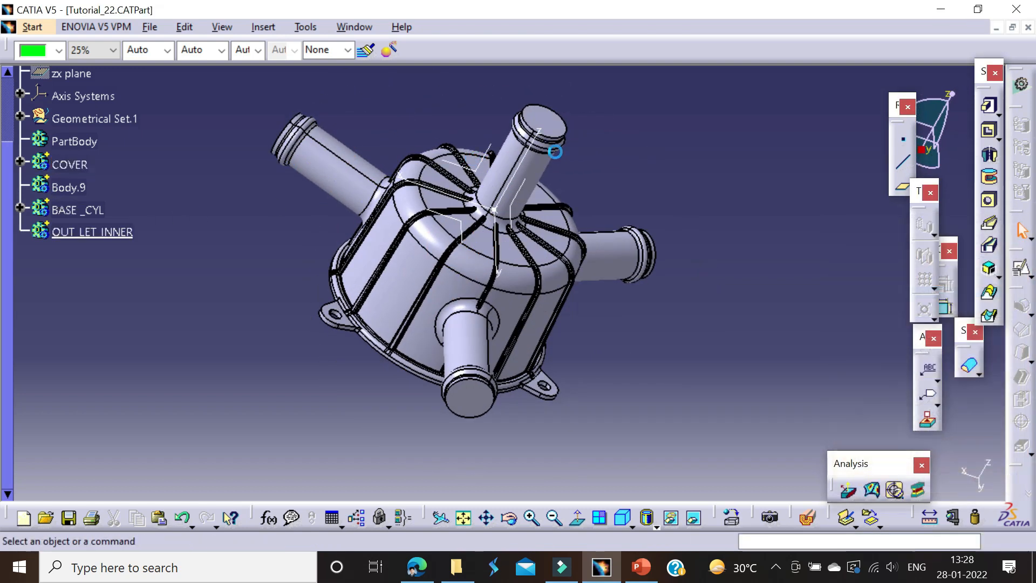
Step: Locate and show Sketch.2 of the TOP_OUT shaft, and create a positioned sketch on the yz plane in OUT_LET_INNER
right_click(548, 164)
left_click(566, 175)
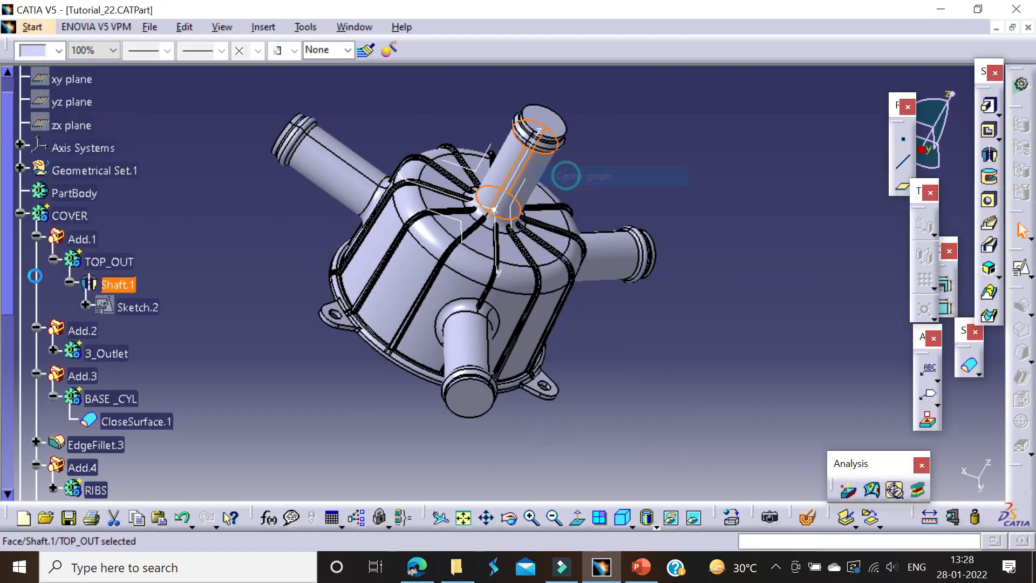
double_click(141, 307)
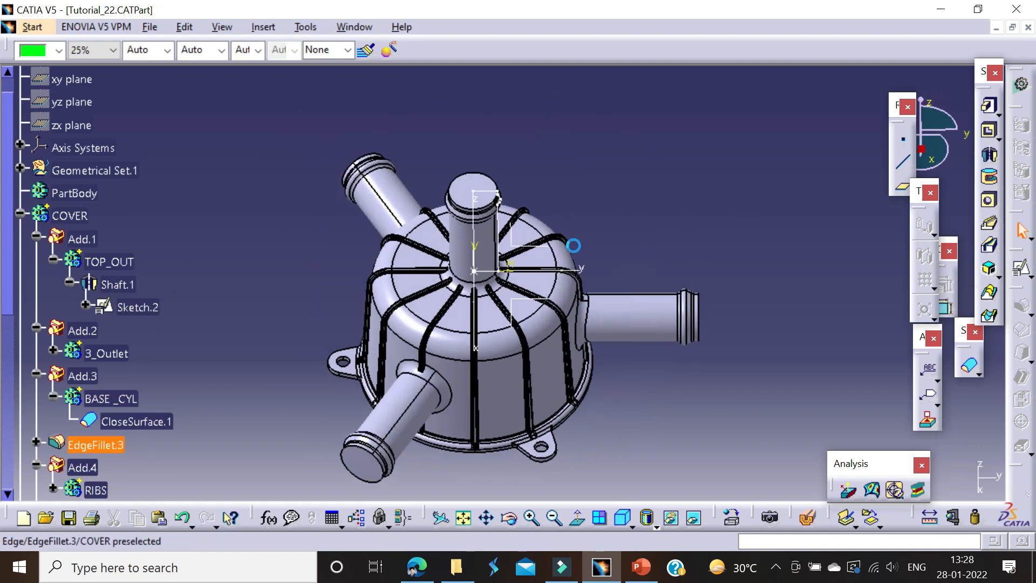
left_click(1020, 268)
left_click(518, 245)
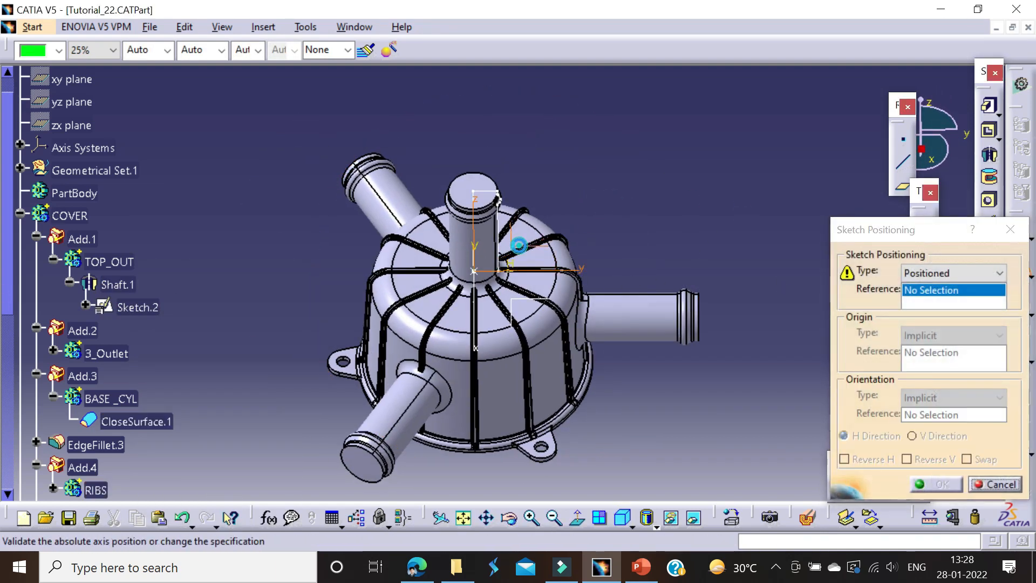
left_click(917, 484)
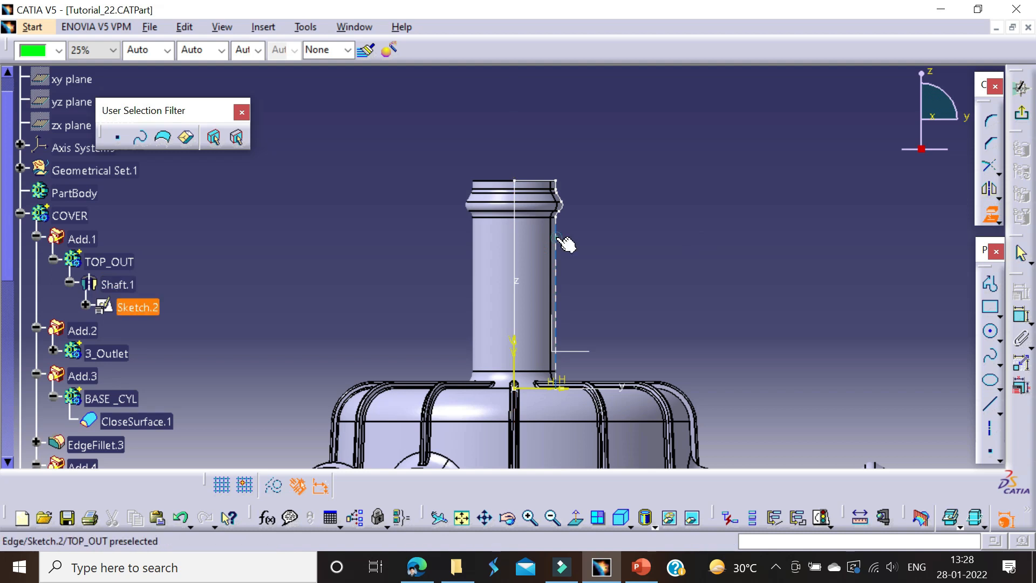
Step: Project the axis, top, bottom and straight side lines of the top outlet's Sketch.2 into the new sketch
left_click(535, 389)
left_click(606, 319)
middle_click_drag(566, 378, 569, 156)
mouse_move(583, 246)
middle_mouse_down()
mouse_move(581, 312)
mouse_move(581, 229)
middle_mouse_up()
middle_click_drag(582, 235, 585, 296)
left_click(571, 298)
Step: Convert the projected outer side line of the top outlet into a construction element
middle_click_drag(670, 201, 665, 342)
left_click(607, 261)
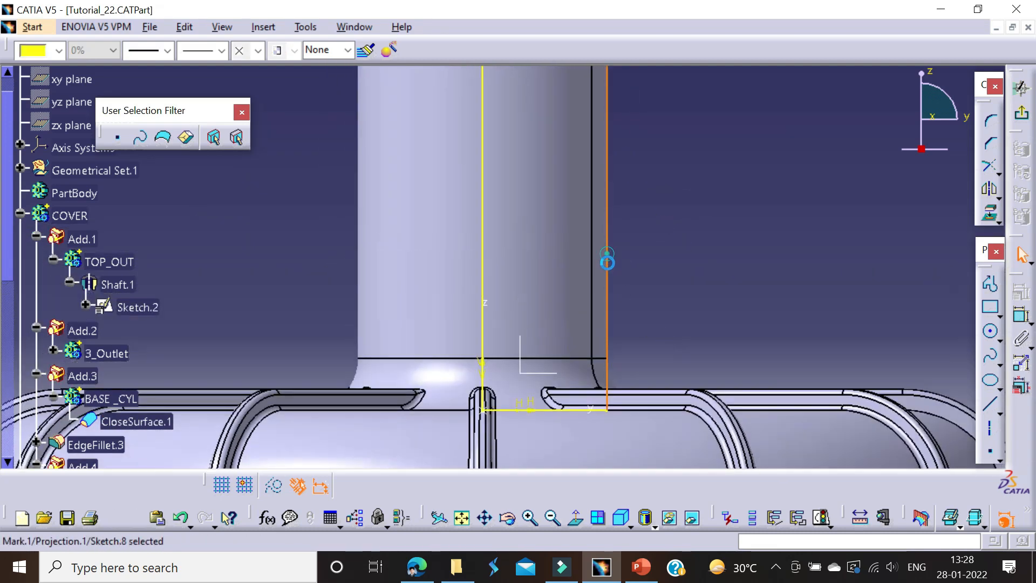
middle_click_drag(628, 305, 626, 327)
middle_click_drag(626, 326, 649, 463)
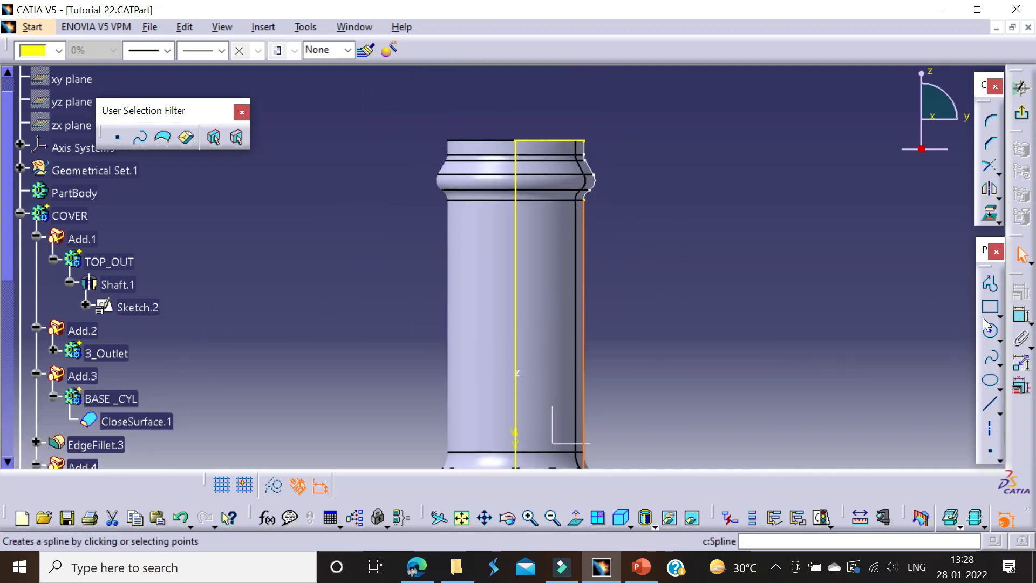
left_click(828, 287)
left_click(584, 264)
mouse_move(758, 271)
middle_mouse_down()
mouse_move(728, 295)
mouse_move(744, 138)
mouse_move(757, 260)
middle_mouse_up()
left_click(274, 484)
left_click(989, 286)
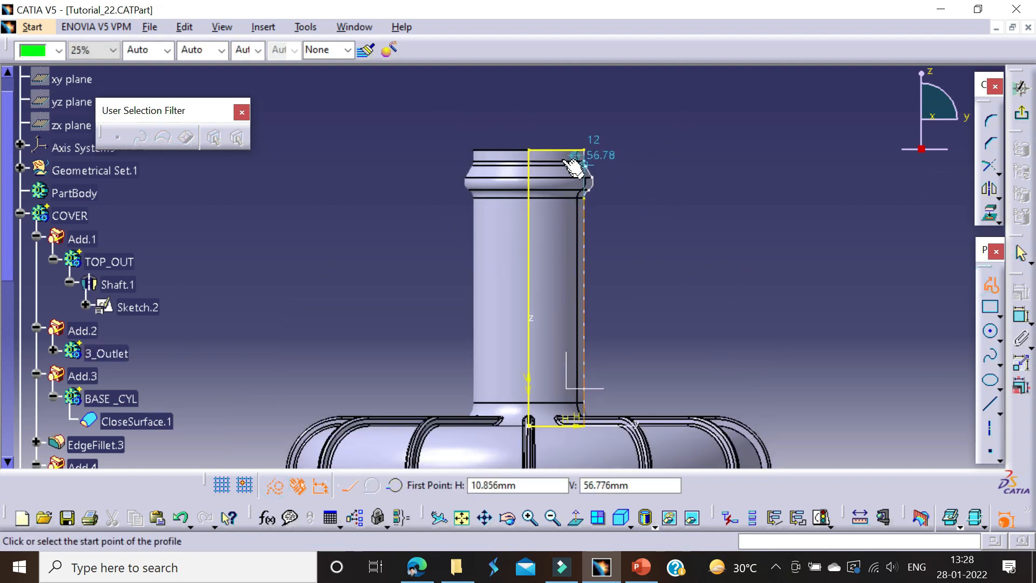
left_click(566, 150)
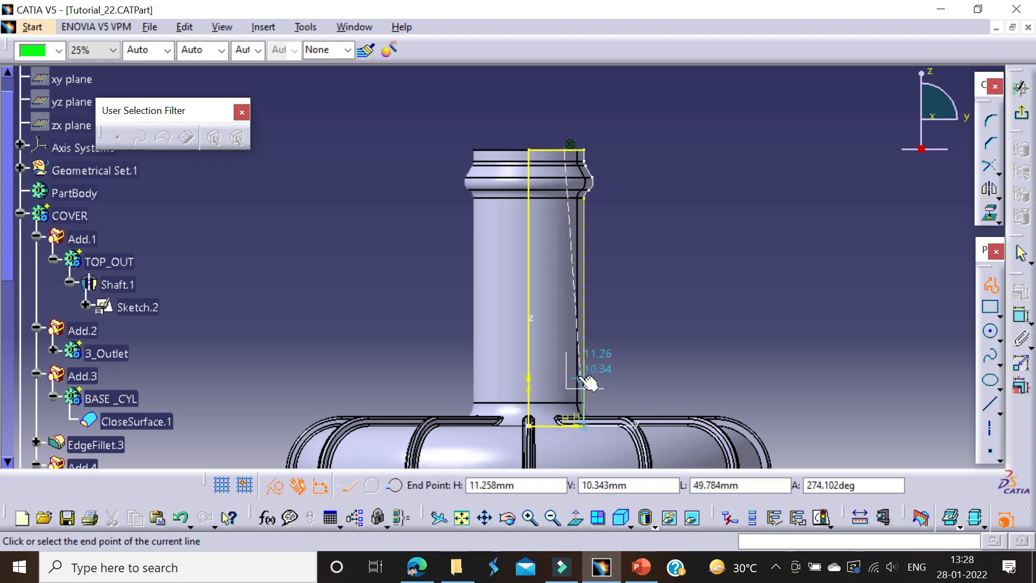
key("Escape")
Step: Sketch a standard vertical line from the projected top edge to the bottom edge, about 6 mm inside the construction side line
left_click(989, 284)
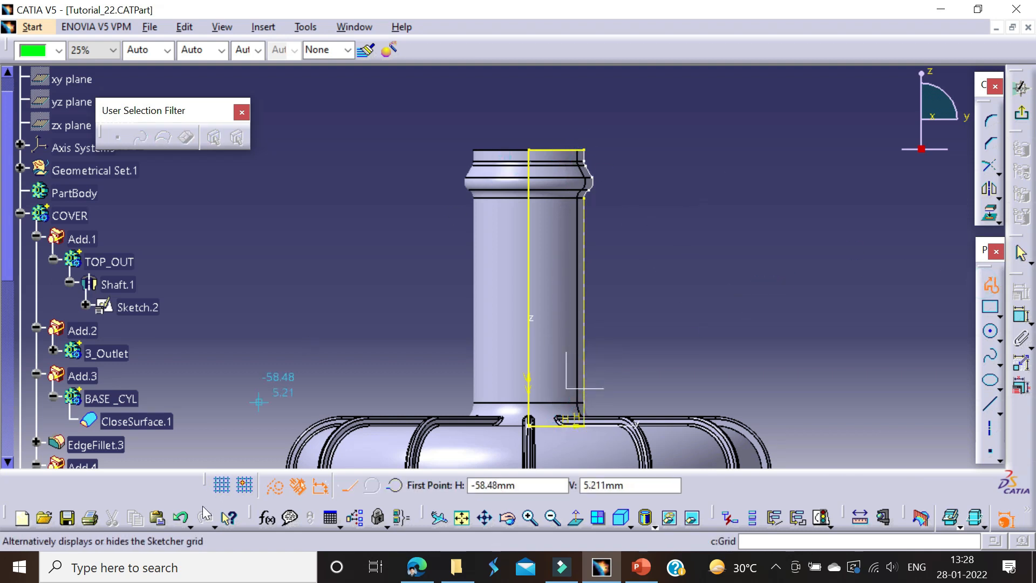
left_click(561, 152)
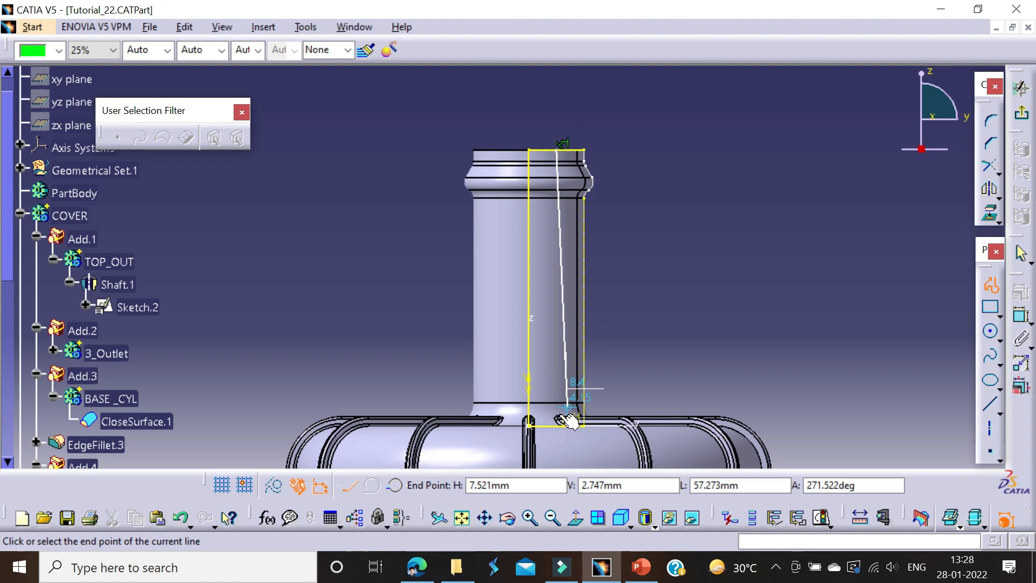
left_click(562, 426)
key("Escape")
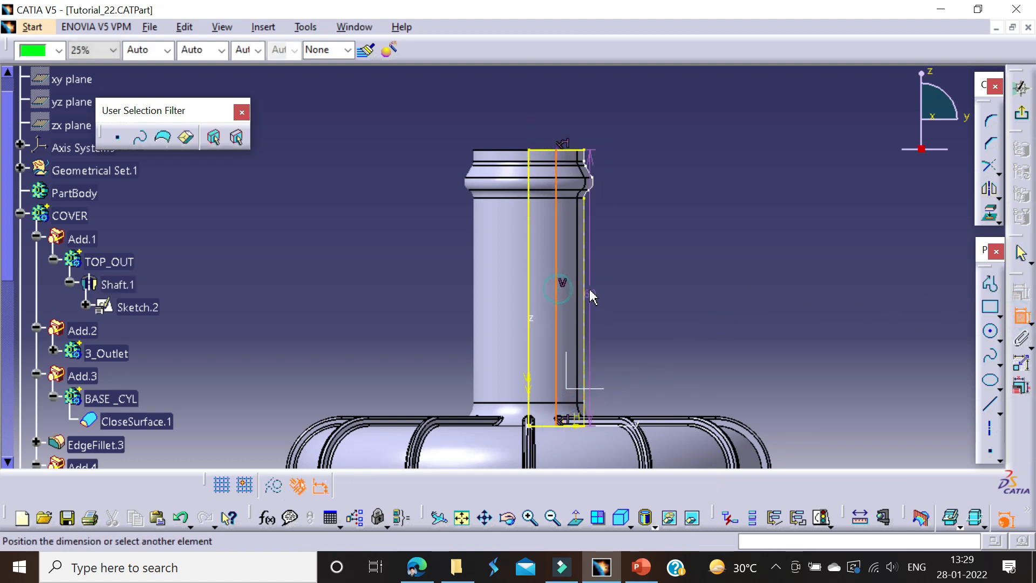
Step: Dimension the vertical line from the construction side line and set the distance to 2.5 mm
left_click(618, 281)
double_click(620, 268)
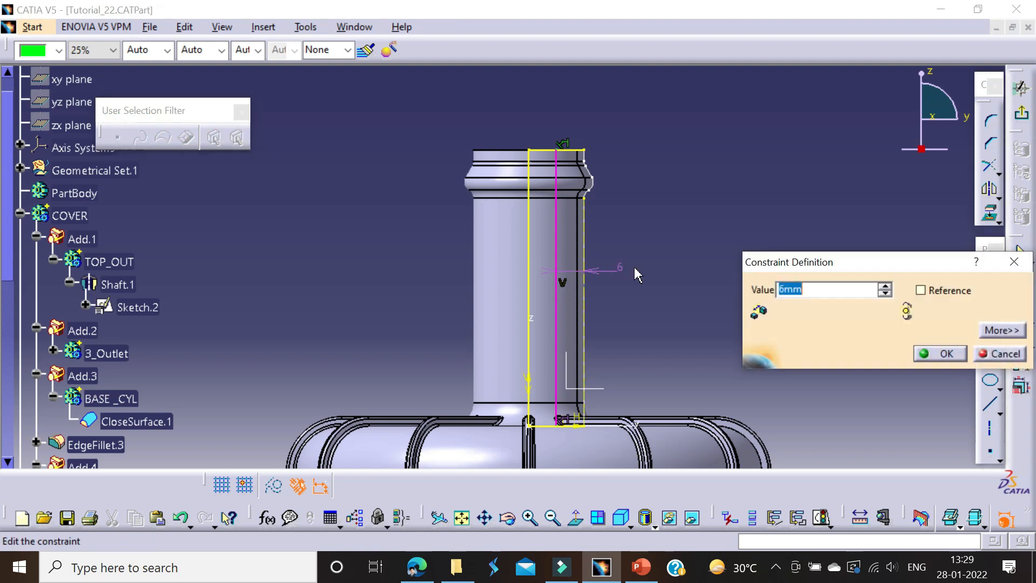
key("Return")
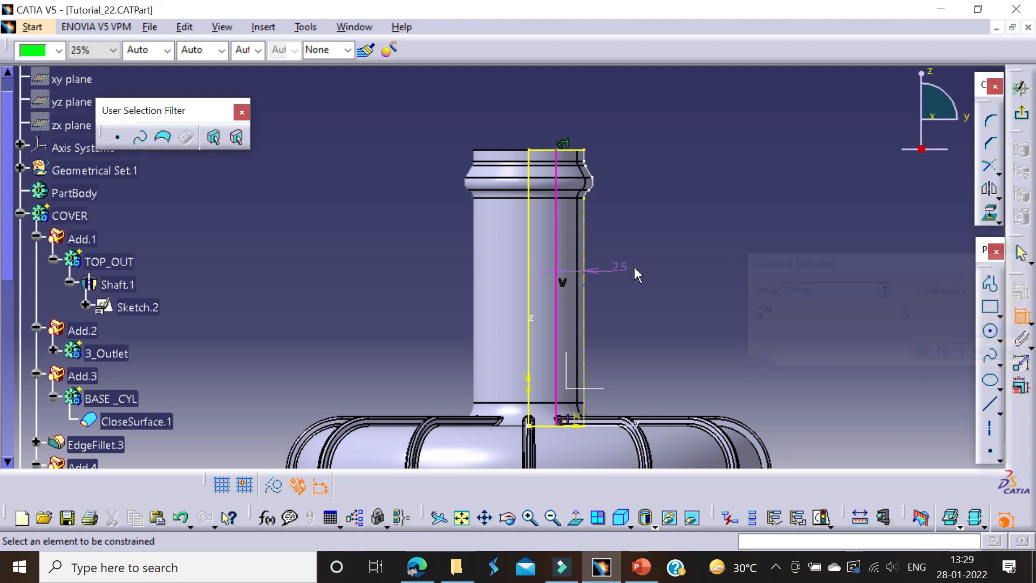
Step: Delete the coincidence constraints at the upper and lower ends of the vertical line
left_click(564, 142)
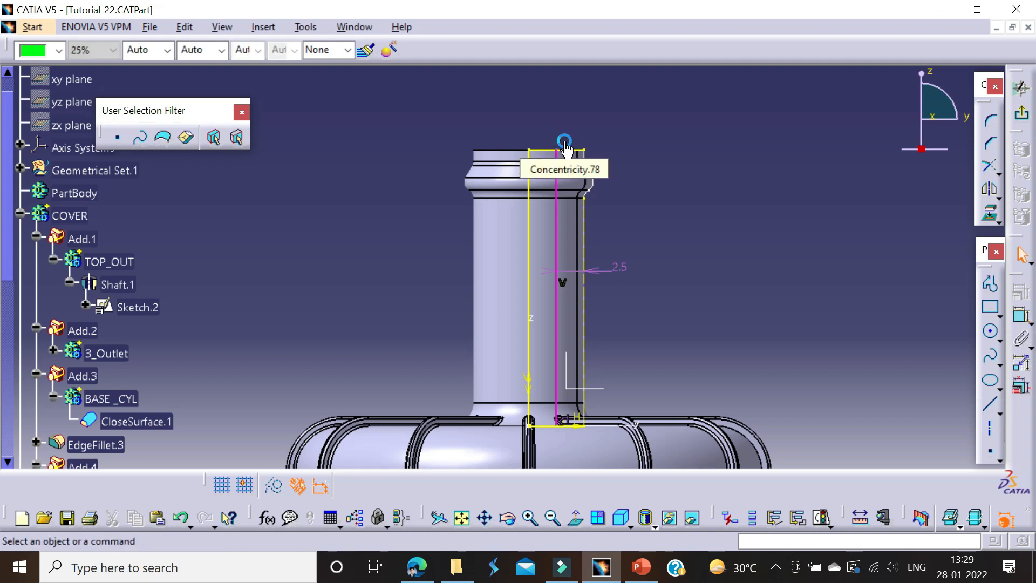
left_click(559, 420)
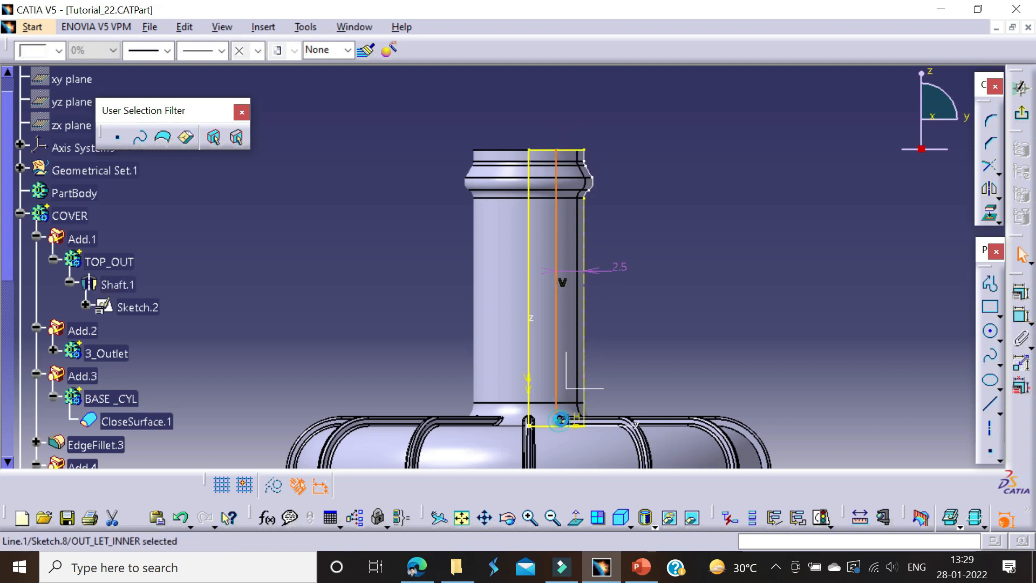
left_click(561, 417)
middle_click_drag(564, 414, 540, 287)
key("Delete")
Step: Trim the vertical line with the projected top and bottom edges to close the inner outlet profile
mouse_move(586, 223)
middle_mouse_down()
mouse_move(598, 363)
mouse_move(604, 328)
middle_mouse_up()
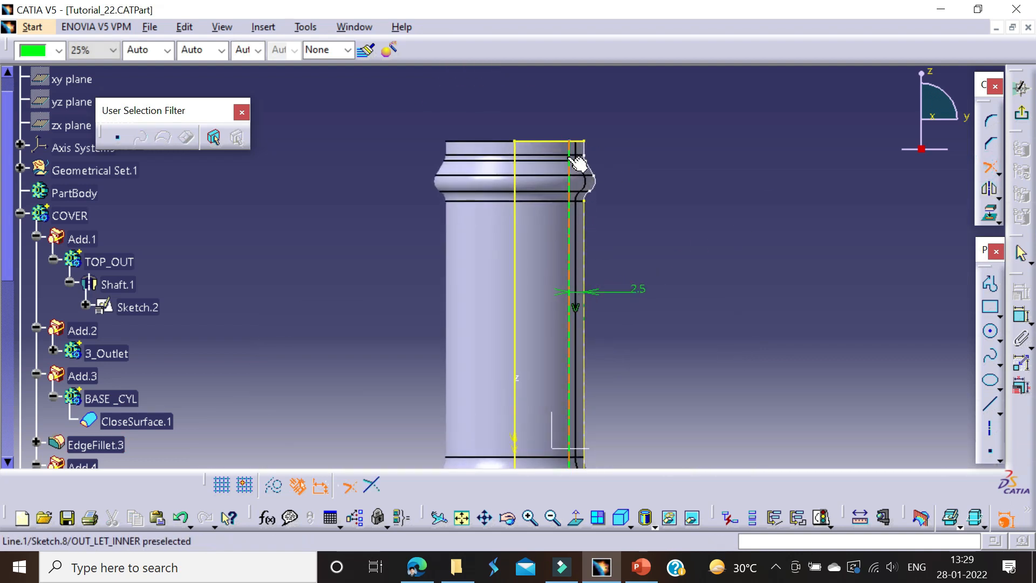
middle_click_drag(538, 130, 519, 28)
left_click(534, 380)
middle_click_drag(792, 219, 792, 270)
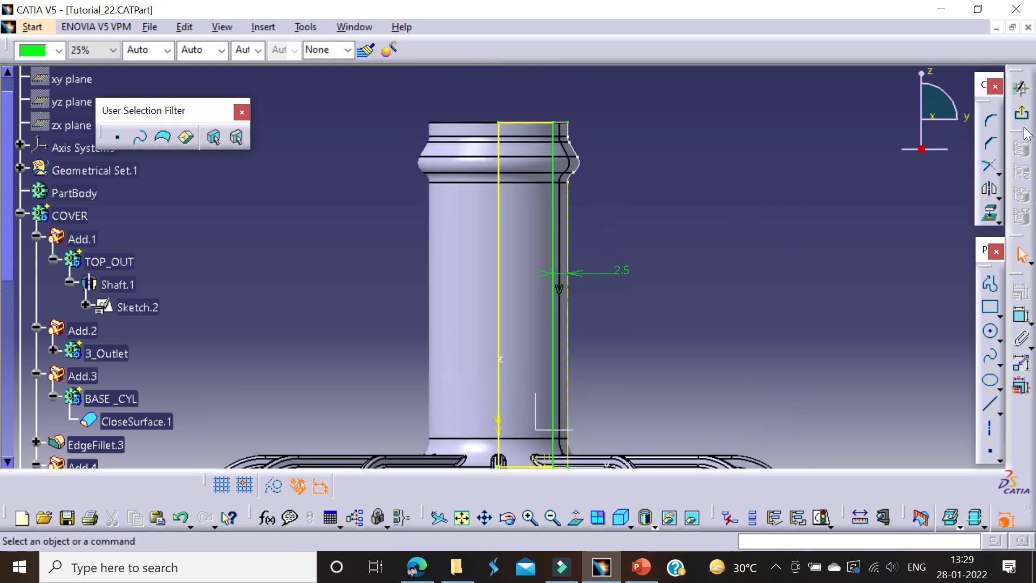
Step: Exit the sketch and revolve the profile 360° about its vertical axis line with a Shaft
left_click(1021, 112)
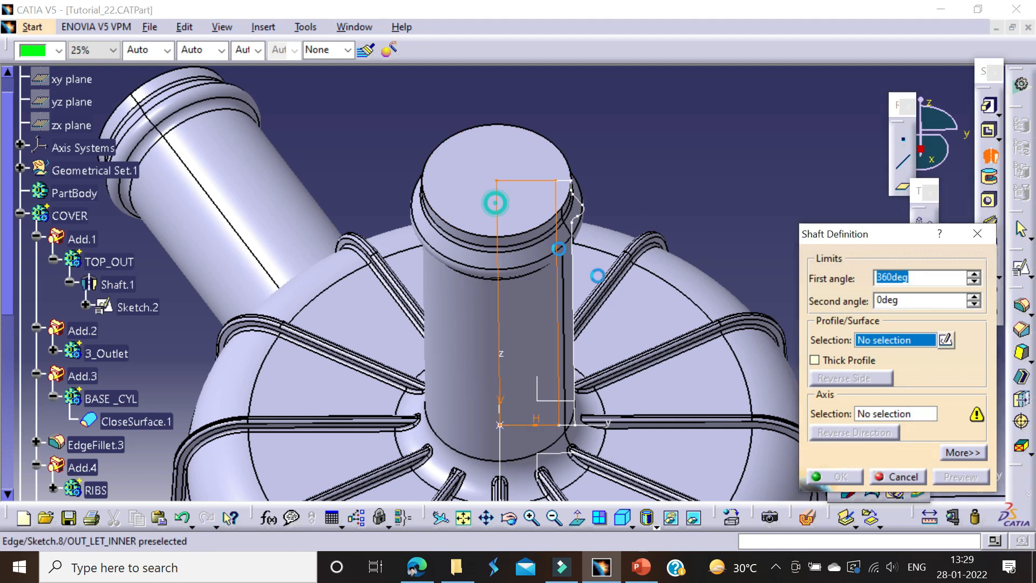
left_click(507, 278)
left_click(834, 475)
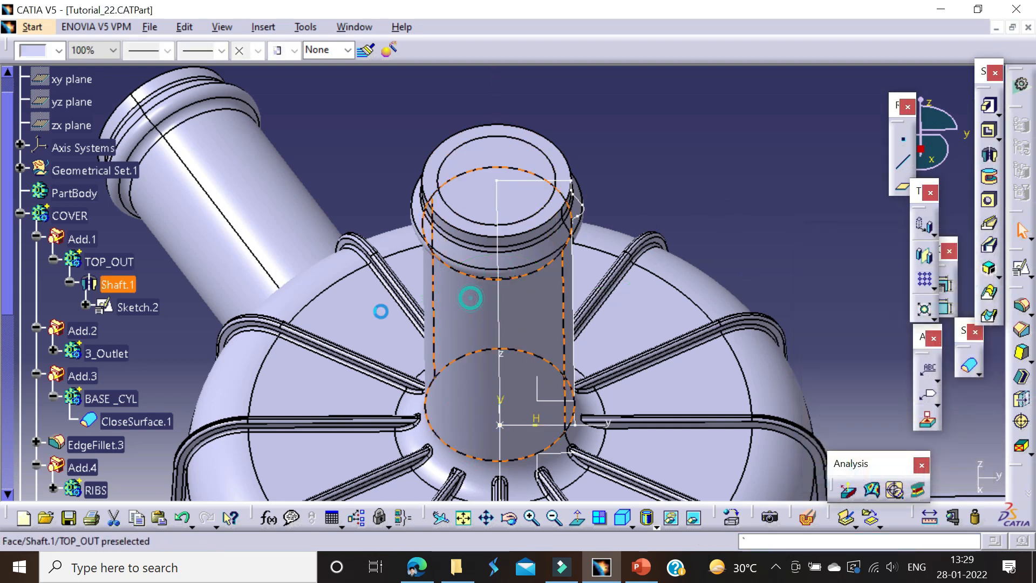
Step: Hide the COVER body and draft the inner shaft's cylindrical side face, using its top face as the neutral element
right_click(67, 215)
left_click(113, 265)
mouse_move(617, 146)
middle_mouse_down()
mouse_move(594, 282)
mouse_move(651, 203)
middle_mouse_up()
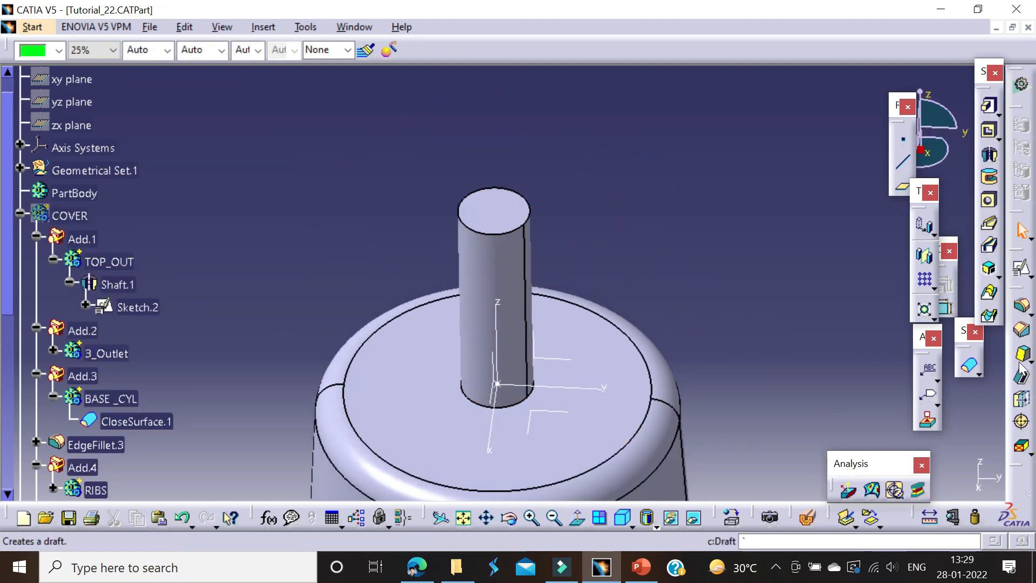
left_click(1021, 360)
left_click(496, 324)
left_click(832, 352)
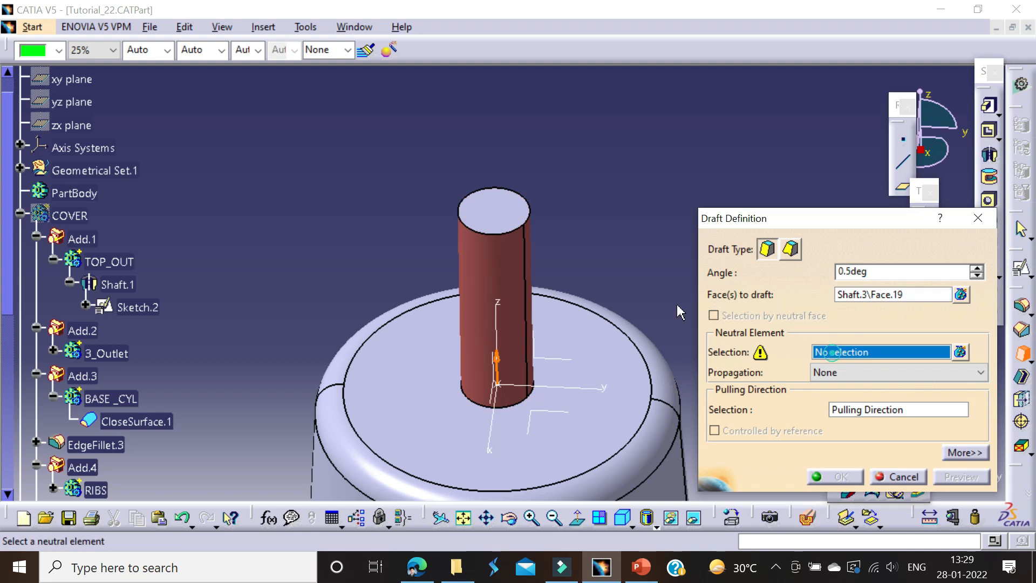
left_click(494, 211)
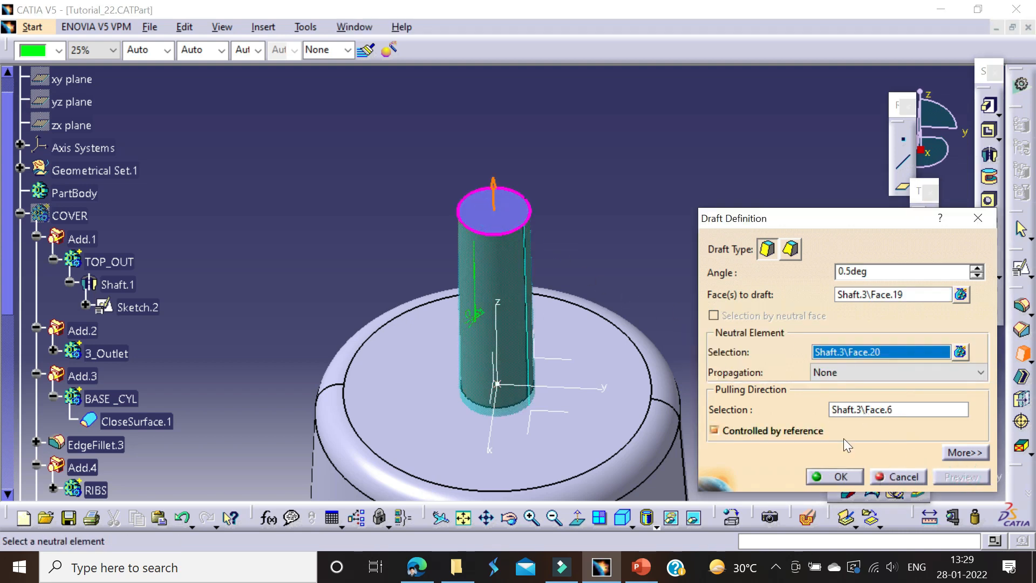
middle_click_drag(488, 259, 642, 275)
left_click(755, 250)
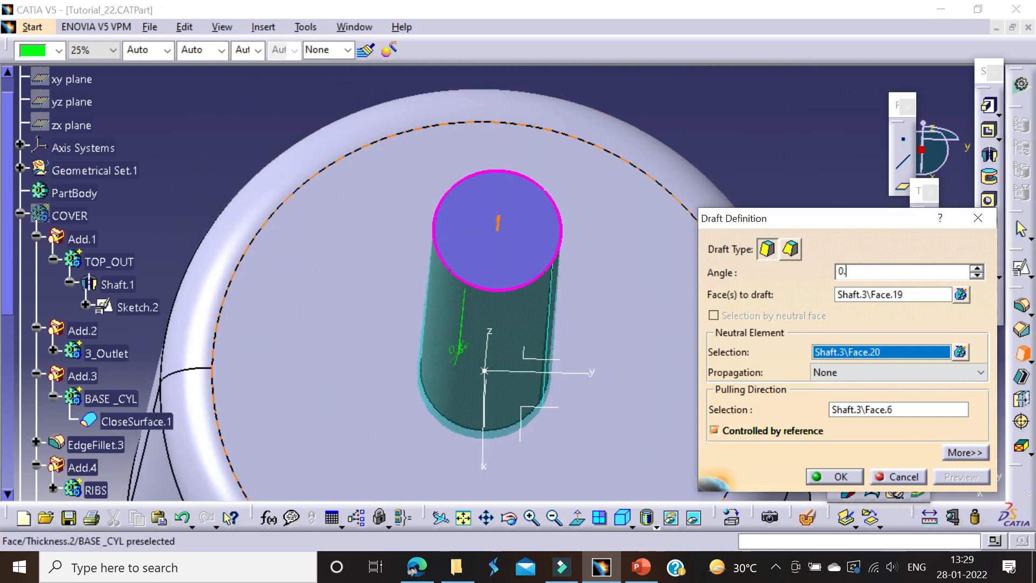
left_click(774, 205)
middle_click_drag(667, 250, 595, 313)
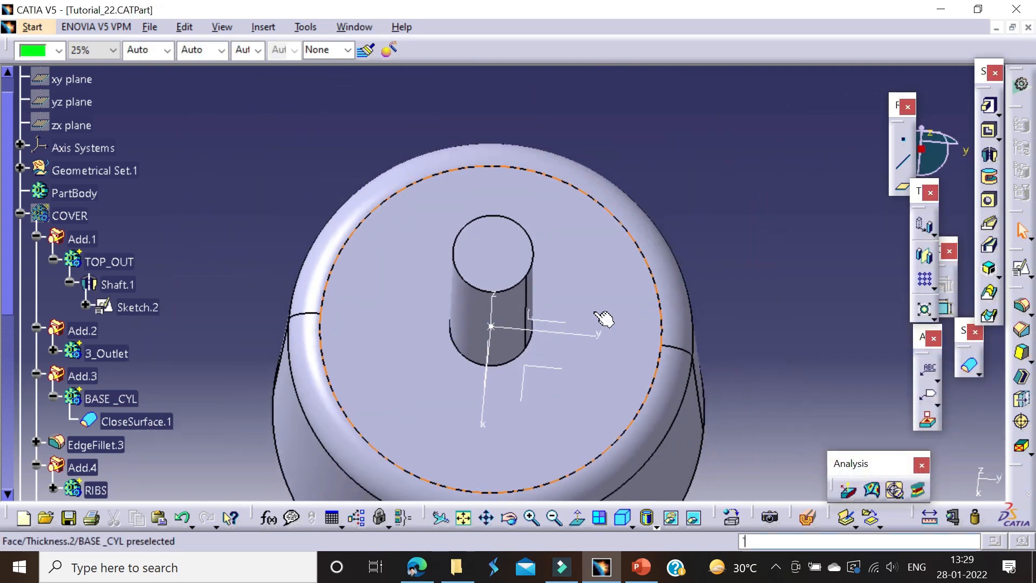
Step: Show the COVER body and check the inner shaft inside the top outlet
left_click(81, 219)
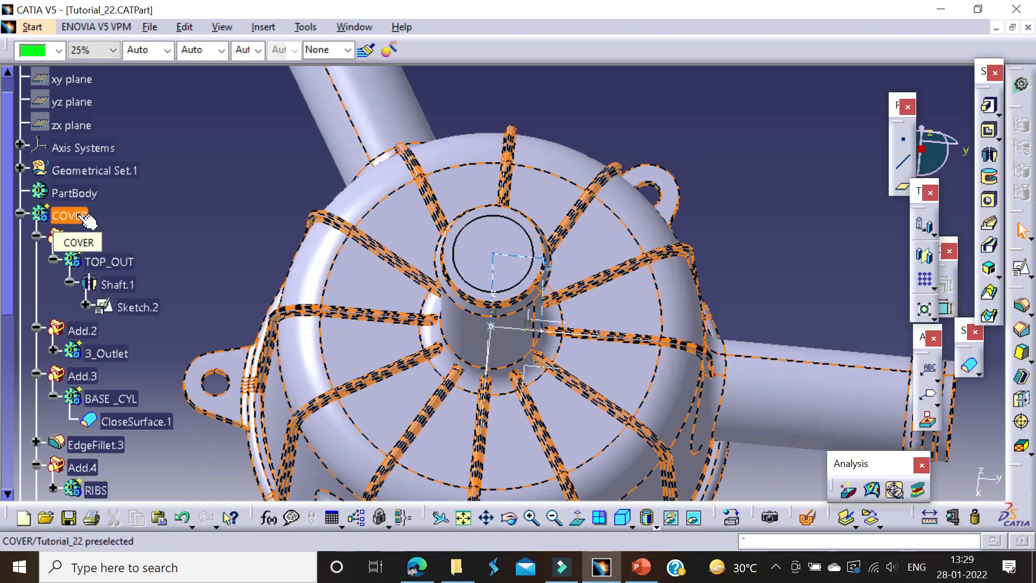
middle_click_drag(438, 227, 506, 127)
left_click(483, 254)
left_click(439, 167)
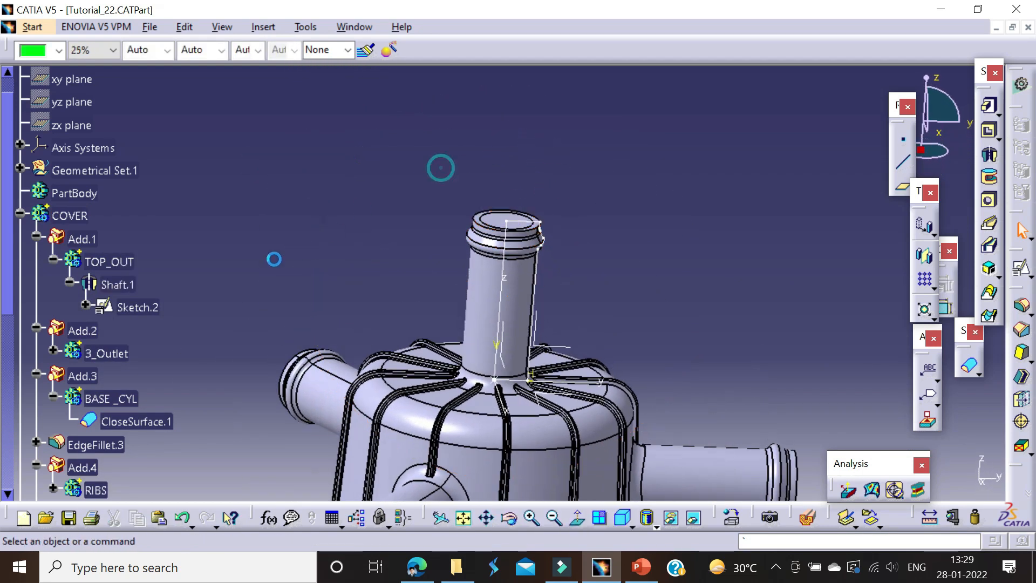
Step: Collapse COVER's tree branch and insert another new body after OUT_LET_INNER as the in-work object
left_click(21, 215)
right_click(71, 285)
left_click(177, 175)
key("alt+i")
key("b")
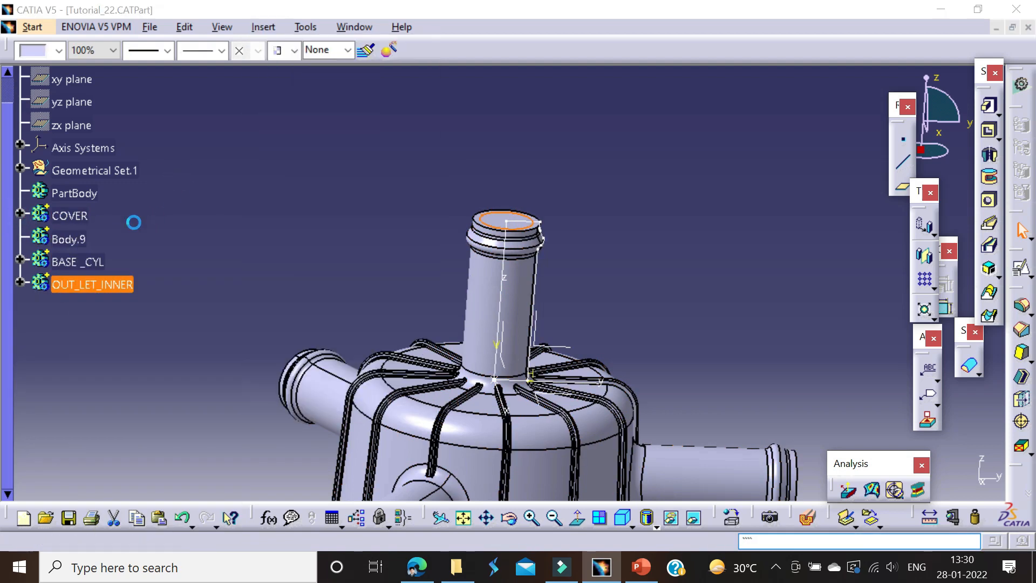
left_click(625, 318)
left_click(81, 307)
right_click(81, 307)
left_click(156, 335)
middle_click_drag(433, 313, 558, 237)
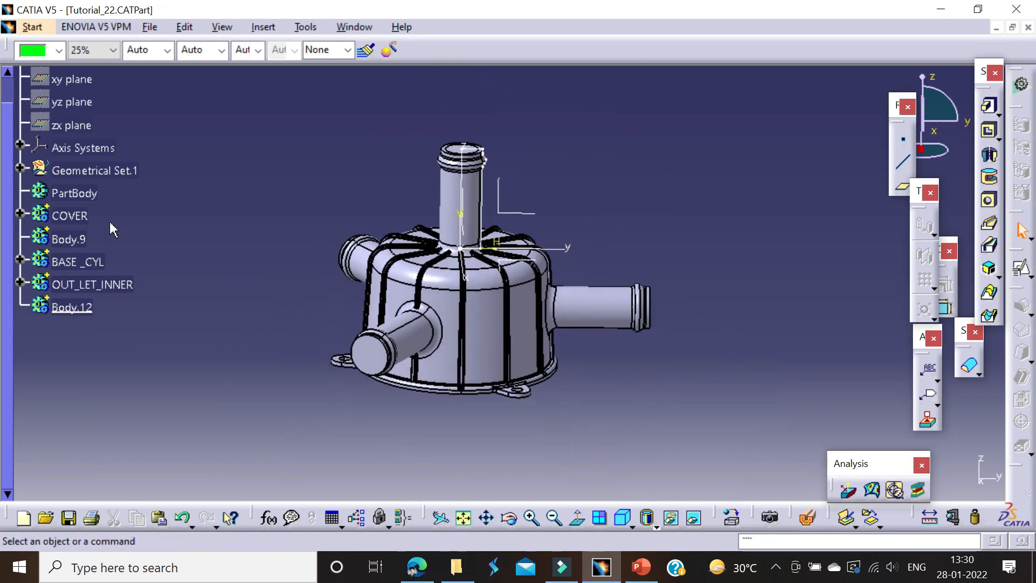
Step: Locate the side outlet's shaft in the tree and show its sketch, Sketch.5
right_click(581, 296)
left_click(616, 235)
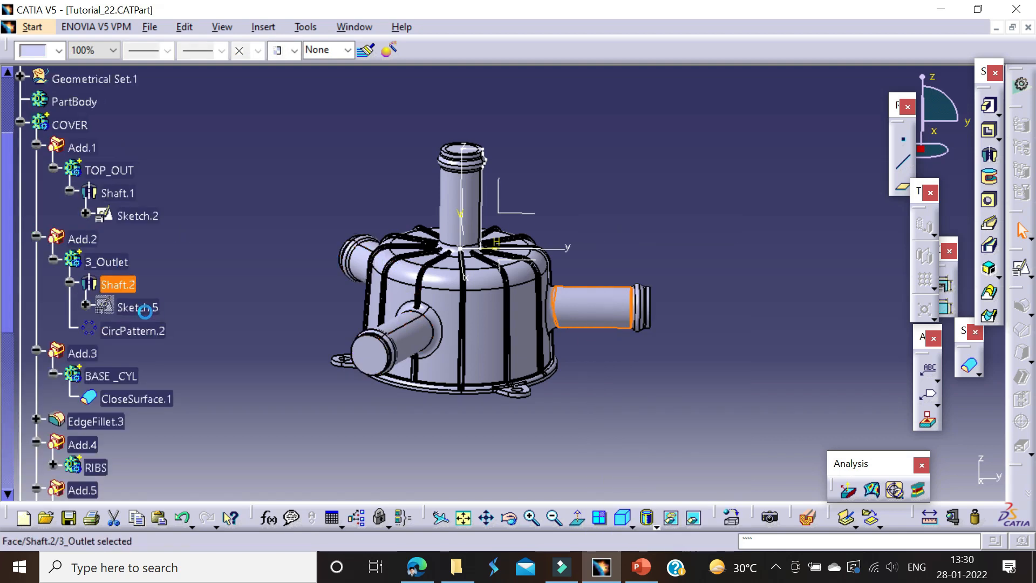
left_click(185, 264)
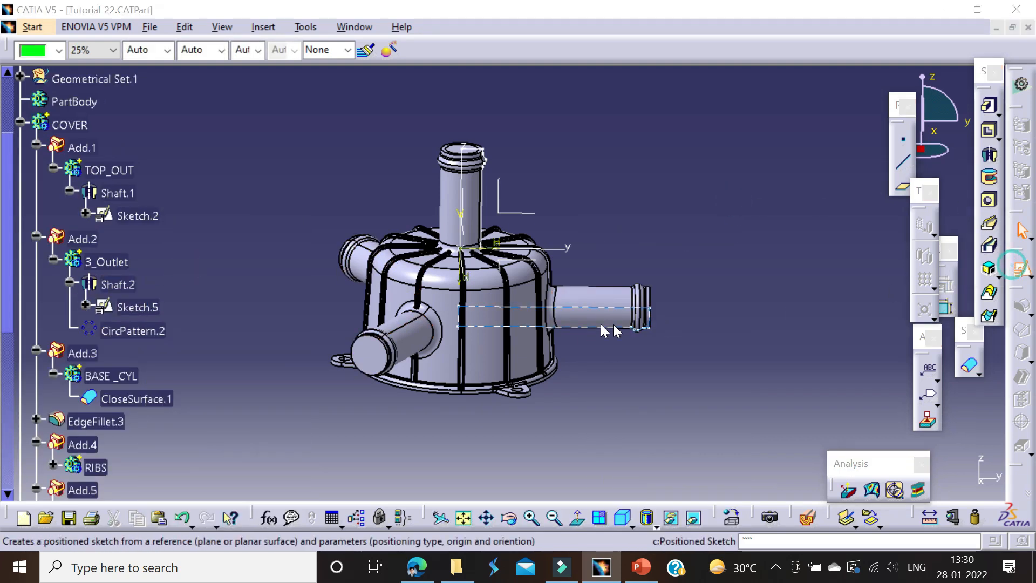
Step: Create a positioned sketch on the YZ plane of Axis System.1 with both the H and V directions reversed
left_click(1020, 268)
mouse_move(578, 331)
middle_mouse_down()
mouse_move(587, 163)
mouse_move(571, 237)
mouse_move(591, 240)
middle_mouse_up()
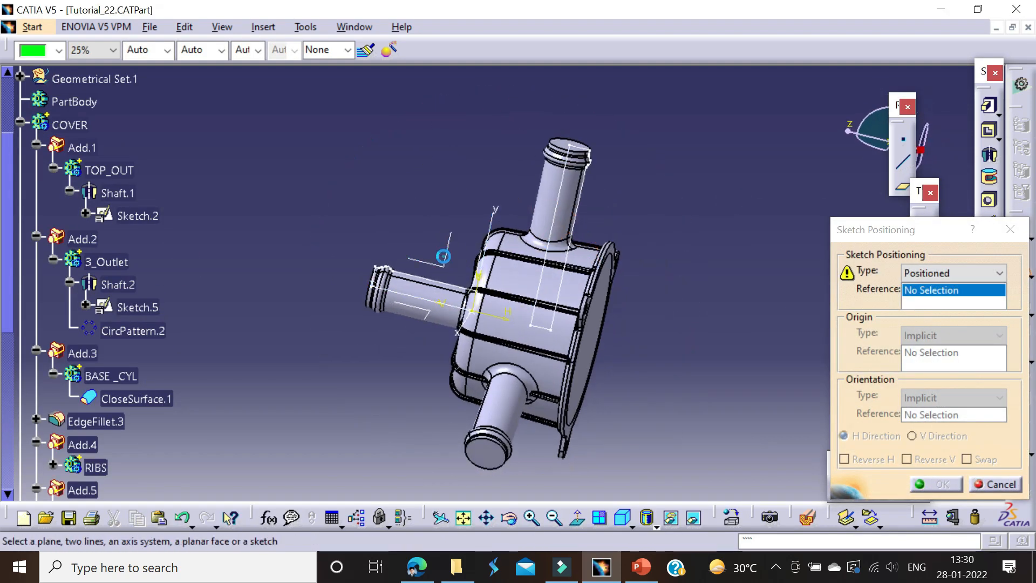
left_click(443, 262)
left_click(915, 458)
left_click(870, 461)
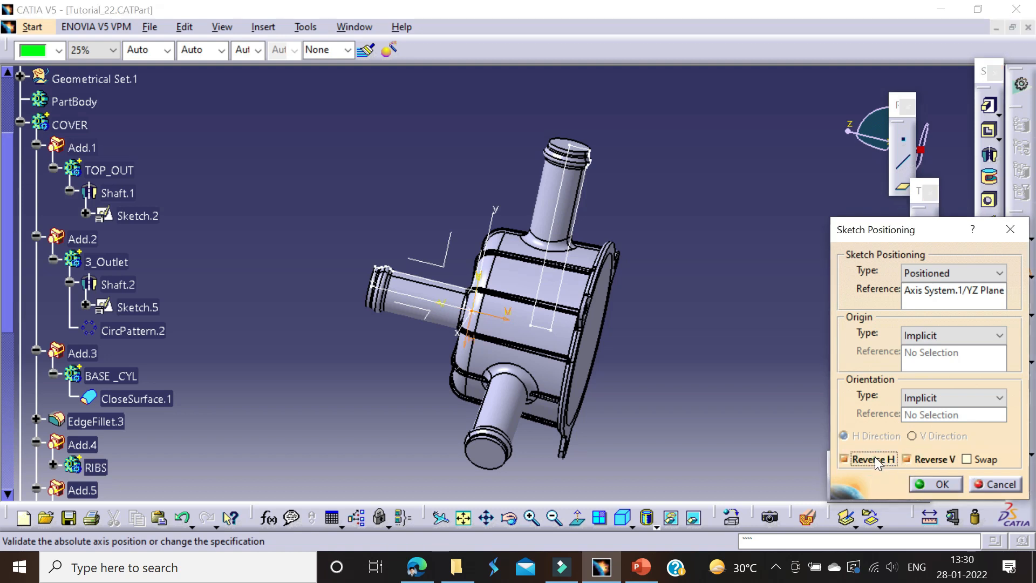
left_click(931, 488)
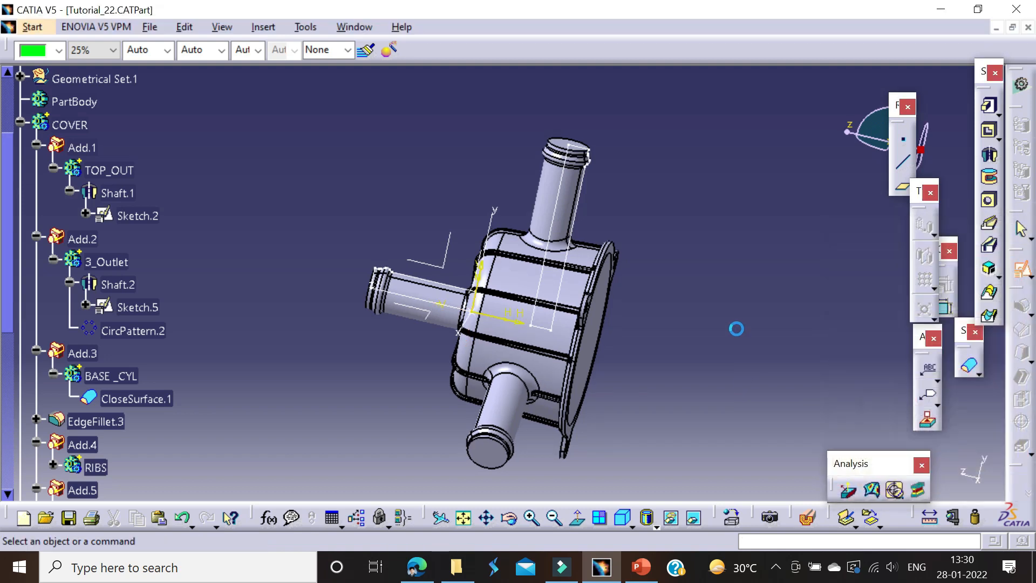
Step: Project the side outlet sketch's end line, centre axis line and bottom line into the new sketch
middle_click_drag(632, 228, 660, 161)
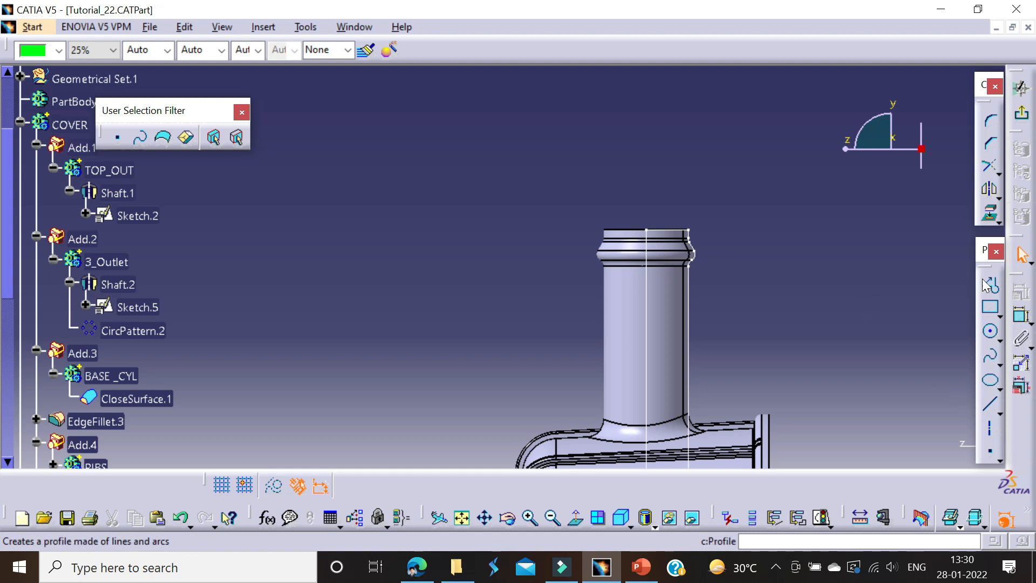
left_click(668, 231)
left_click(646, 289)
mouse_move(678, 347)
middle_mouse_down()
mouse_move(564, 155)
mouse_move(570, 209)
middle_mouse_up()
left_click(551, 424)
Step: Draw a vertical line just inside the outlet wall, from the projected end line down to the projected bottom line
left_click(990, 286)
left_click(559, 133)
middle_click_drag(553, 256, 540, 108)
left_click(546, 371)
middle_click_drag(619, 270, 644, 420)
key("Escape")
key("Escape")
Step: Project the outlet's outer wall line as construction geometry and set the inner line's distance from it to 2.5 mm
left_click(844, 244)
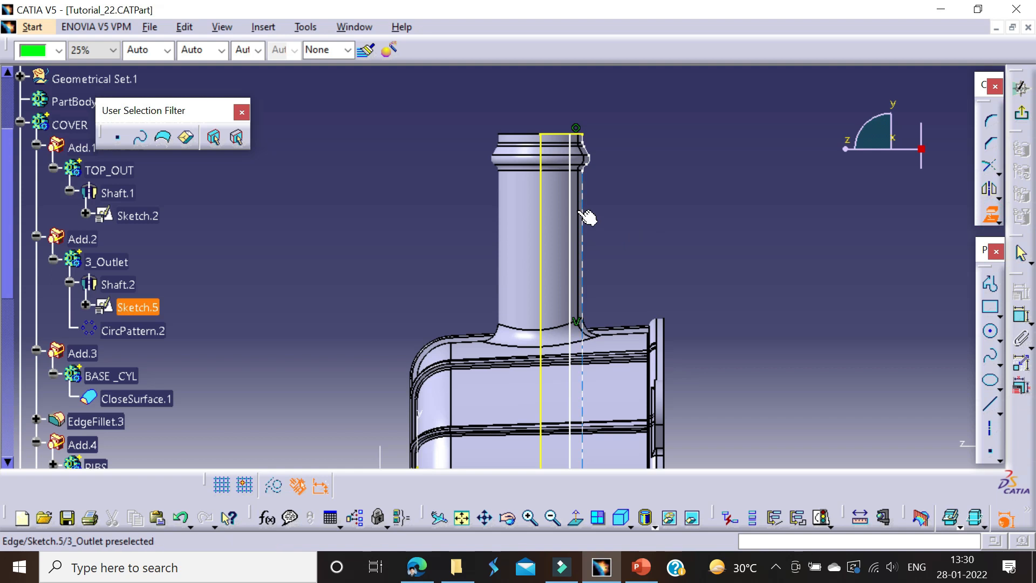
left_click(274, 486)
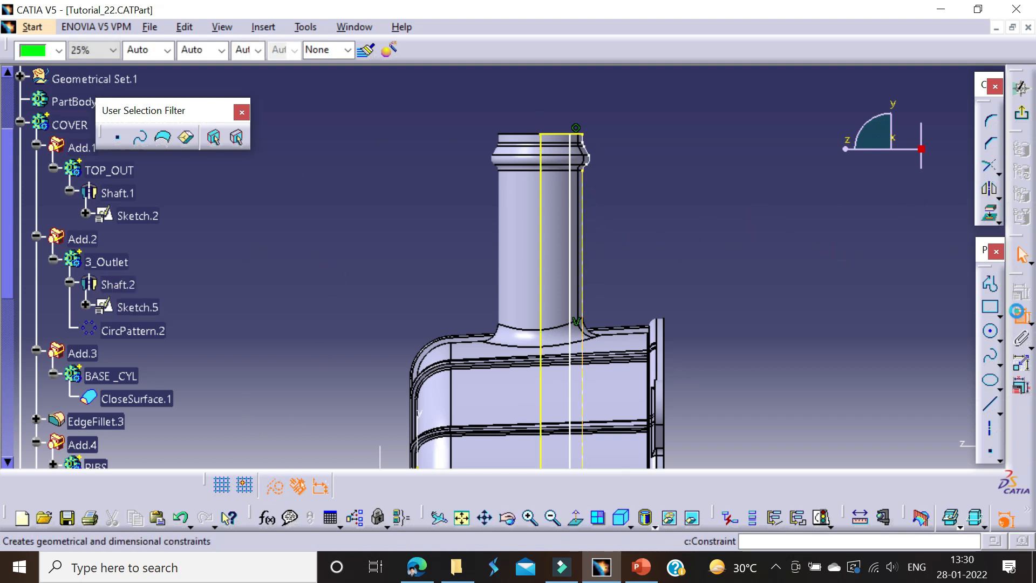
left_click(582, 186)
double_click(610, 184)
type("2.5")
key("Return")
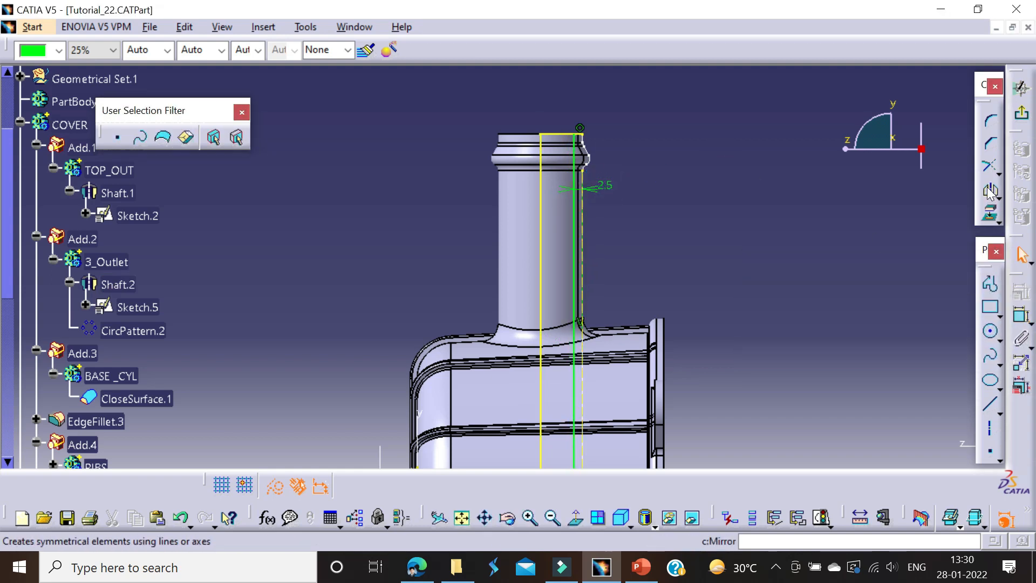
Step: Trim the inner line and the projected end line at their shared corner, and convert the end line to a standard element
middle_click_drag(669, 237, 656, 202)
left_click(606, 193)
left_click(632, 210)
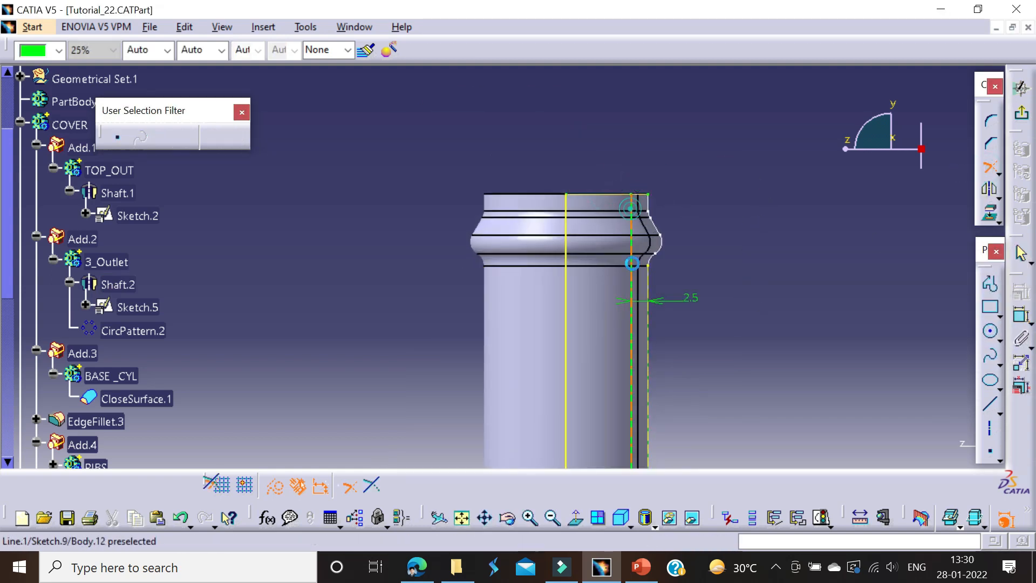
middle_click_drag(634, 268, 630, 253)
left_click(606, 177)
left_click(274, 486)
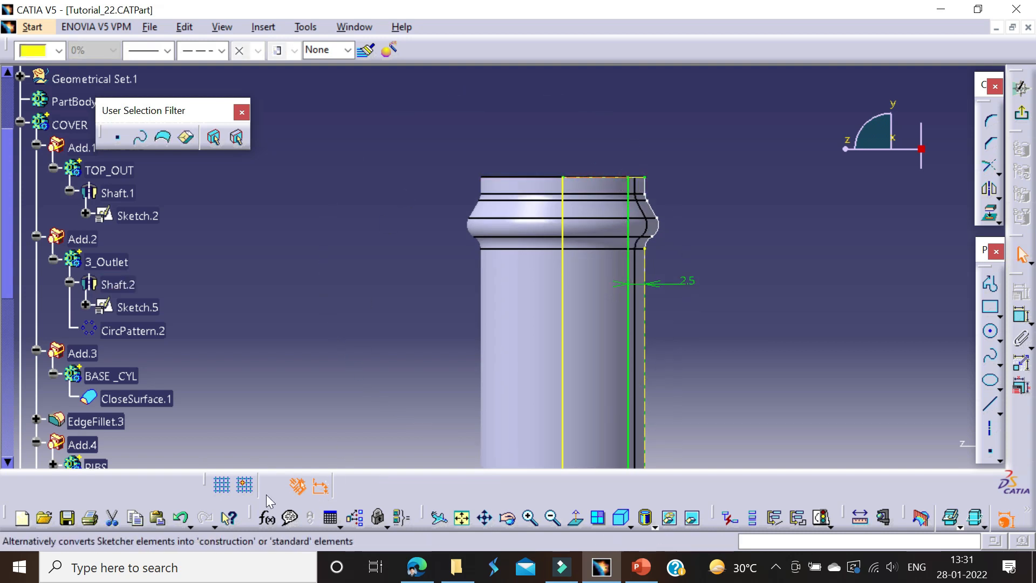
left_click(296, 370)
left_click(276, 486)
Step: Trim the inner line and the projected bottom line at their shared corner, and exit the sketch
middle_click_drag(485, 453, 494, 251)
middle_click_drag(659, 459, 596, 206)
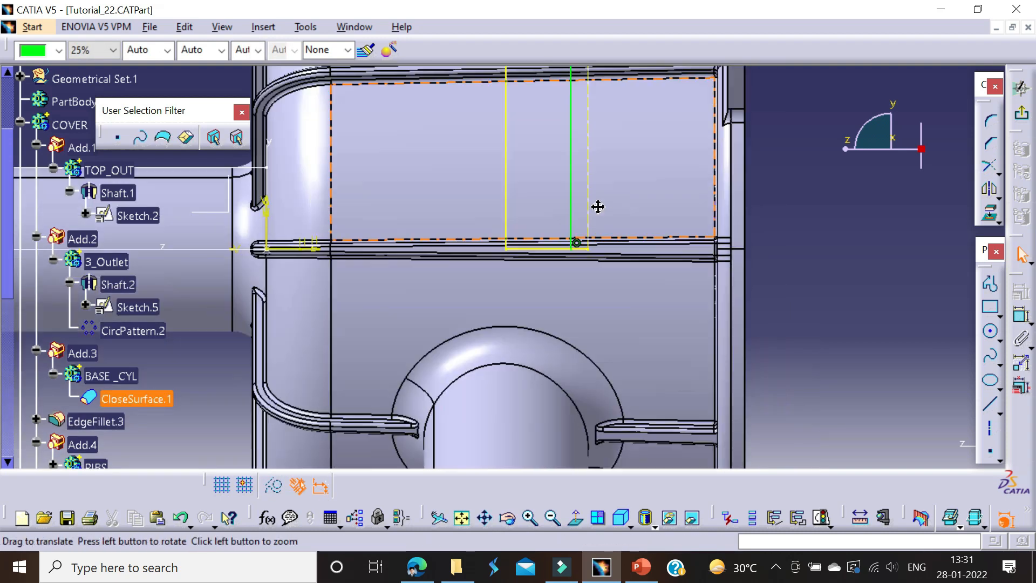
left_click(563, 248)
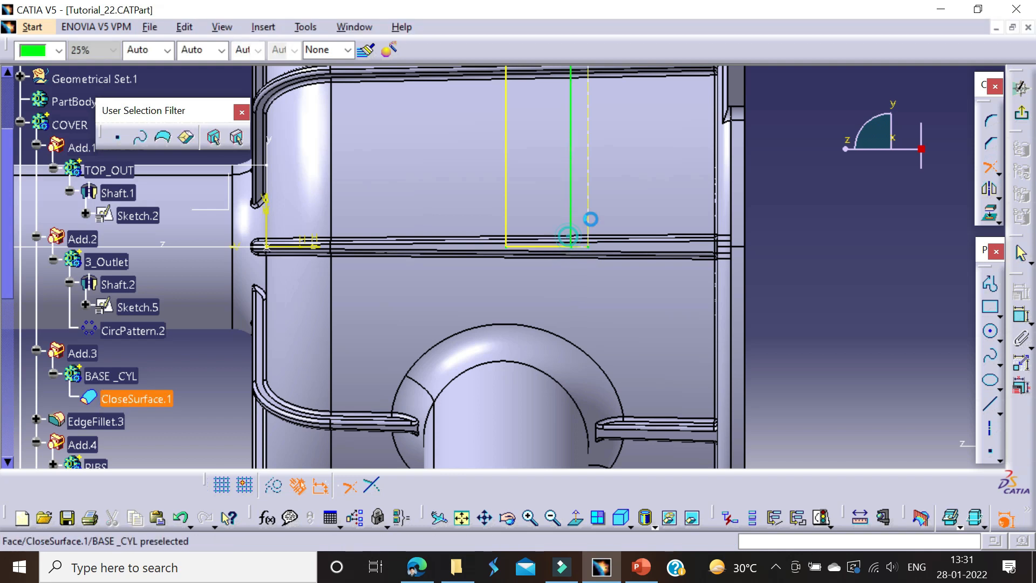
left_click(1021, 115)
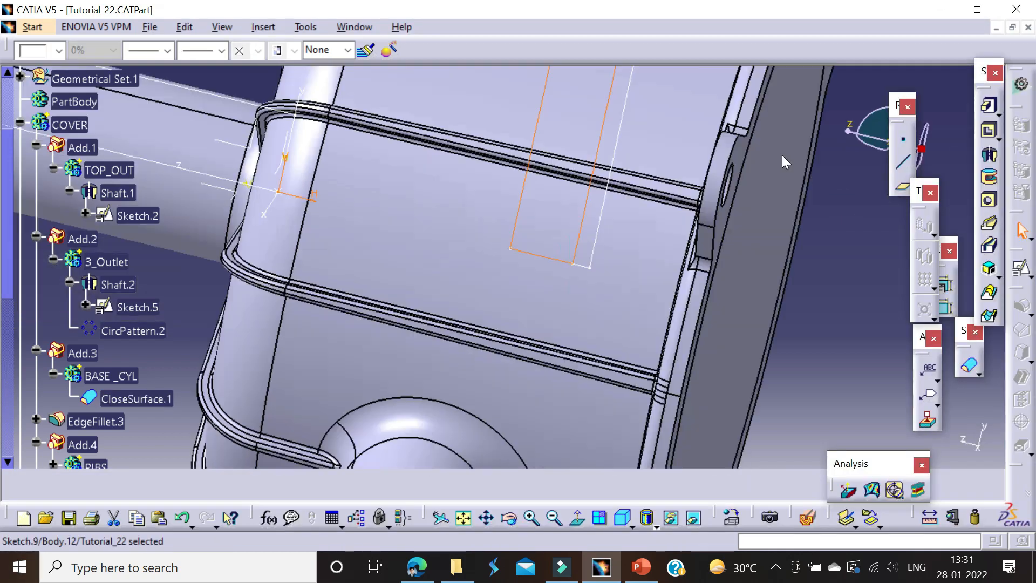
Step: Hide the outlet's original sketch and revolve the new profile about its centre axis line with a Shaft in Body.12
right_click(586, 147)
left_click(626, 195)
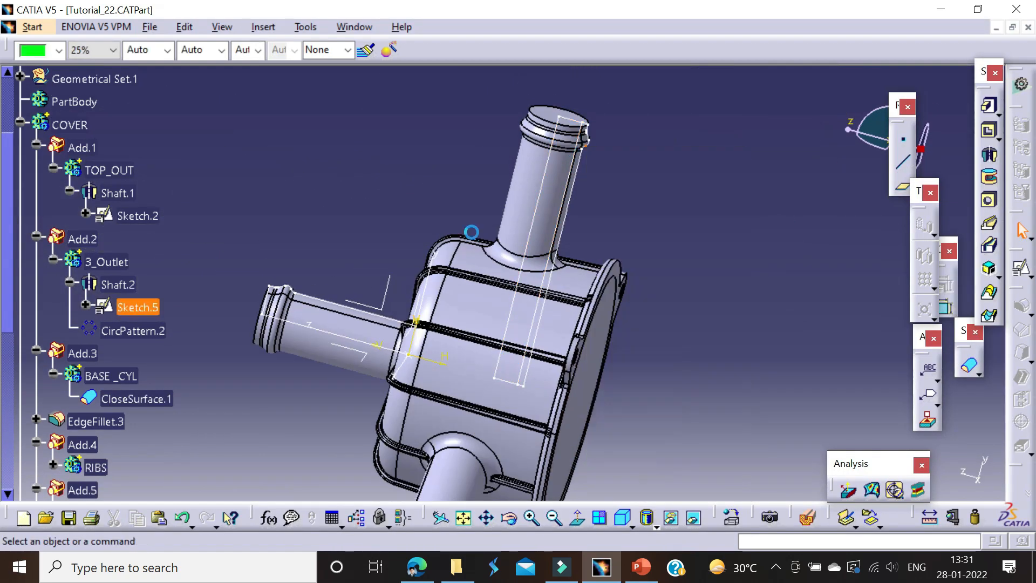
scroll(84, 378, "down", 7)
left_click(73, 354)
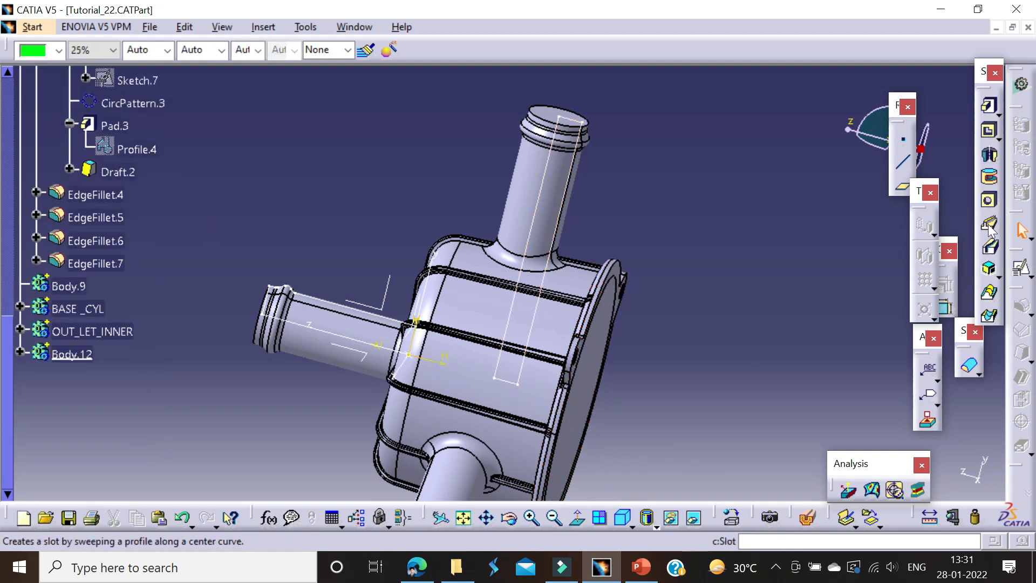
left_click(988, 155)
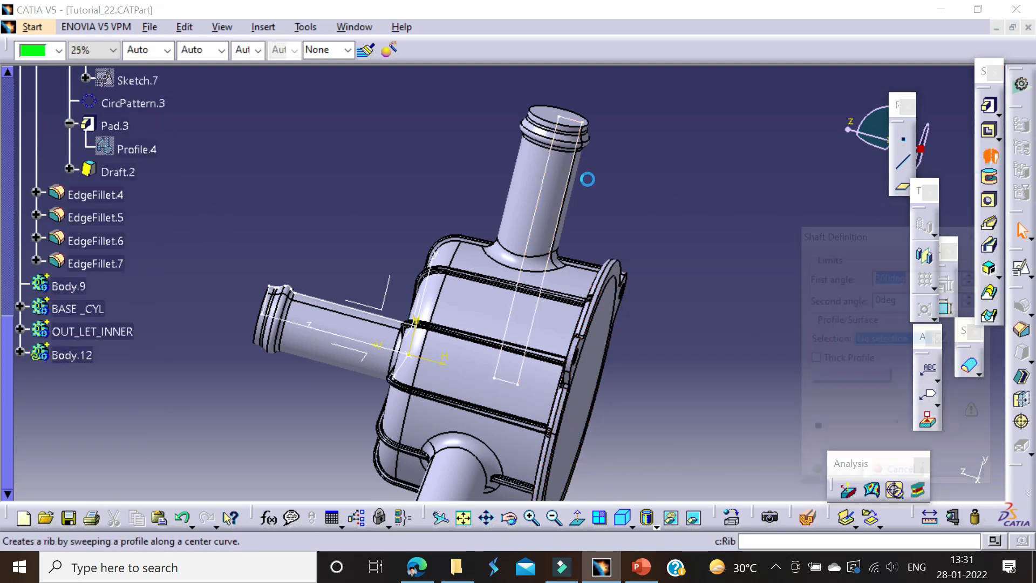
left_click(572, 180)
left_click(827, 482)
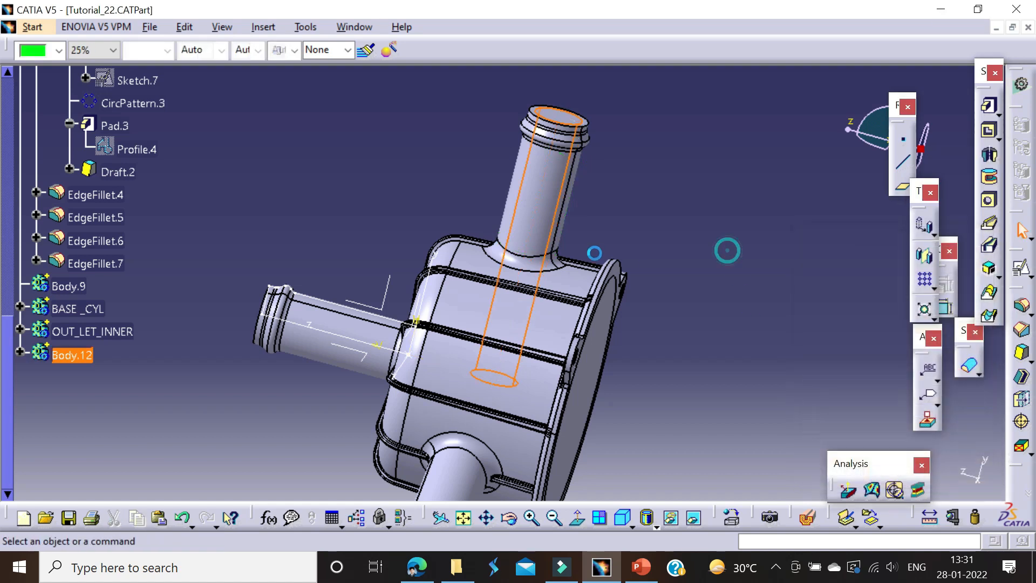
Step: Collapse COVER's tree branch and hide the COVER body
left_click(545, 215)
scroll(83, 222, "up", 12)
scroll(86, 211, "up", 2)
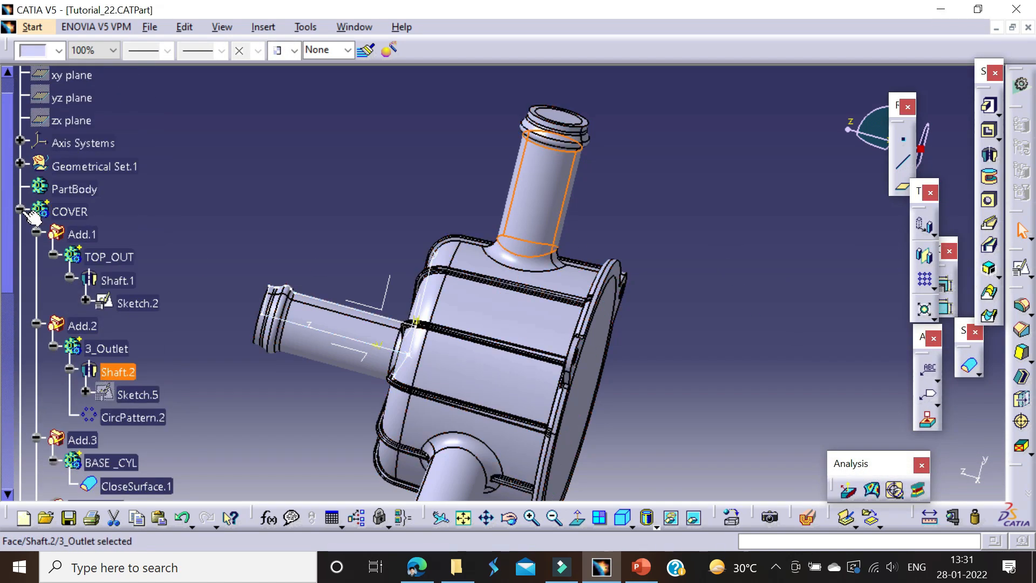
right_click(63, 213)
left_click(116, 259)
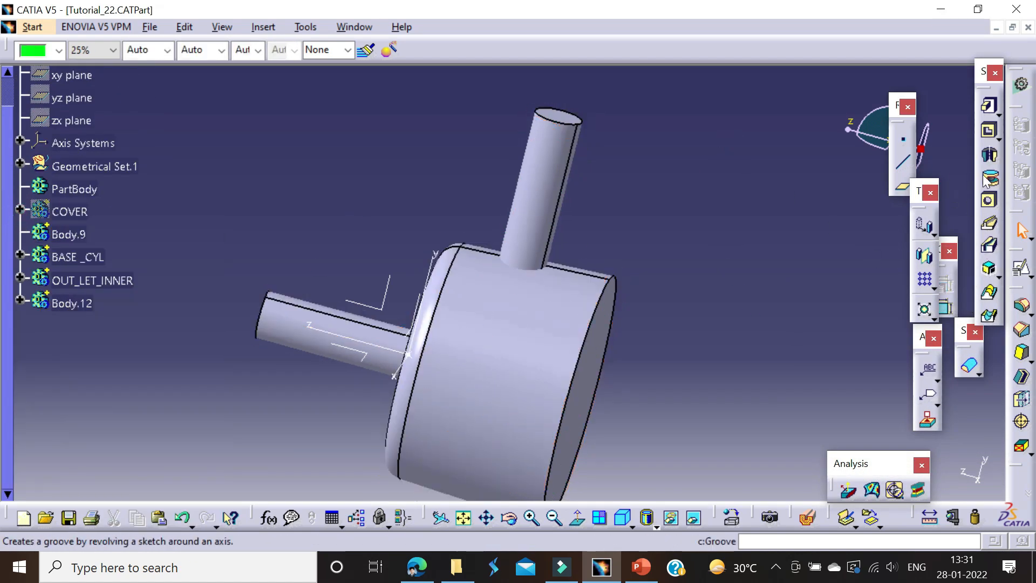
Step: Draft the side outlet inner shaft's cylindrical face by 0.25°, using its end face as neutral element and pulling direction
left_click(1021, 352)
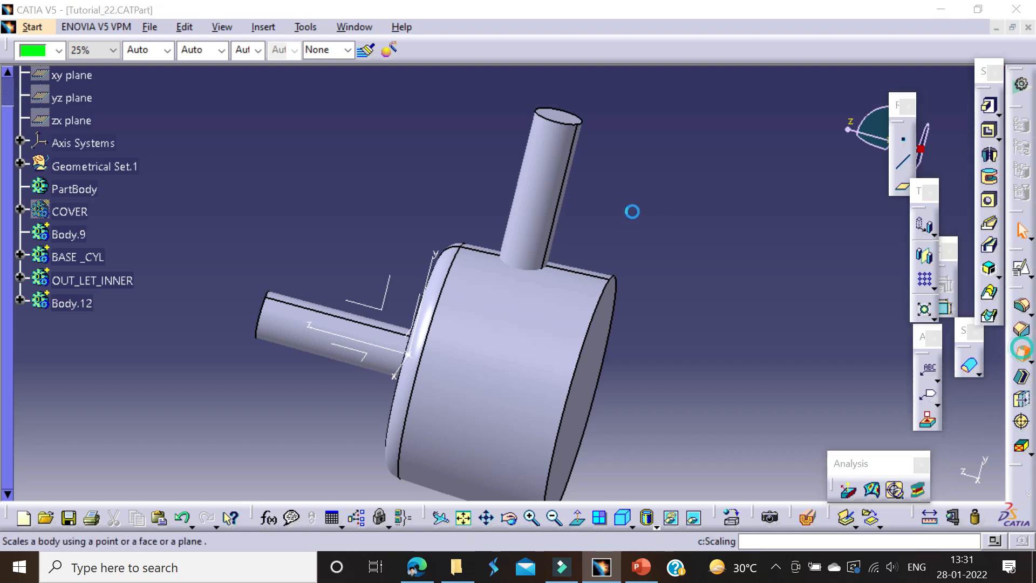
left_click(880, 351)
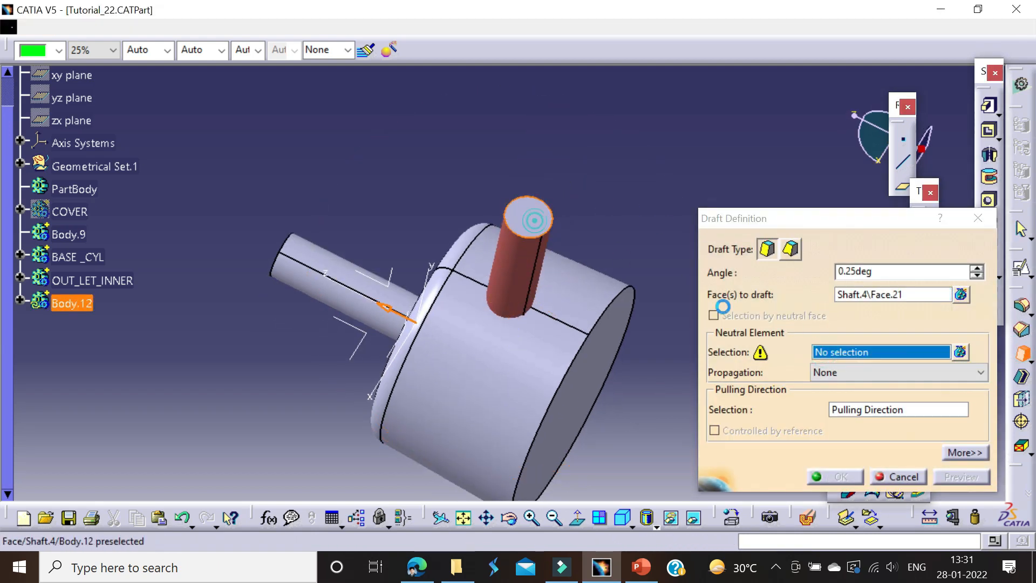
left_click(528, 215)
left_click(881, 412)
left_click(527, 215)
left_click(952, 478)
left_click(838, 477)
middle_click_drag(599, 208, 598, 259)
Step: Make Body.12 the in-work object and circular-pattern its solid with 3 instances at 120° about the base cylinder's top face
right_click(72, 302)
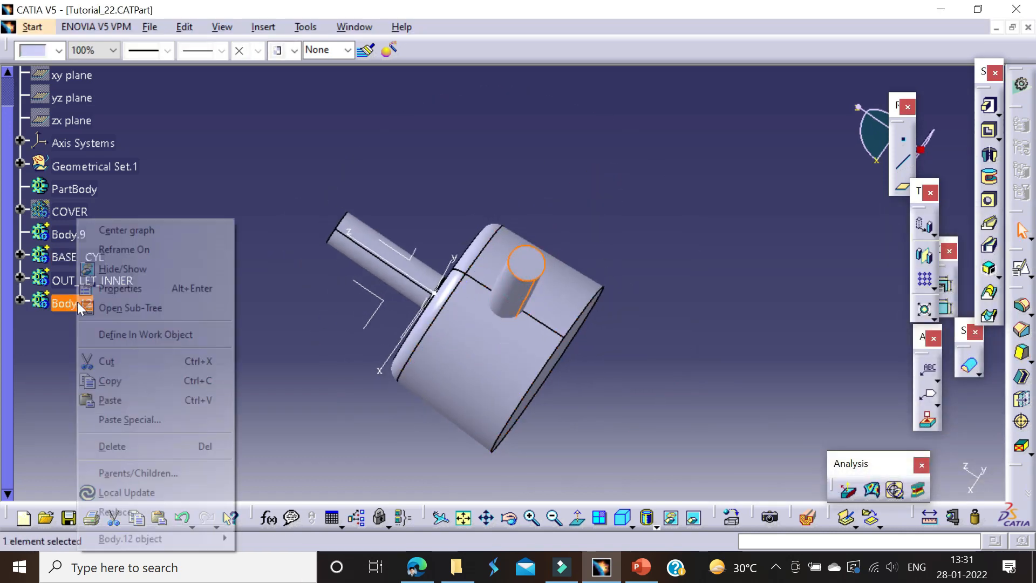
left_click(128, 335)
left_click(924, 280)
left_click(631, 316)
key("Escape")
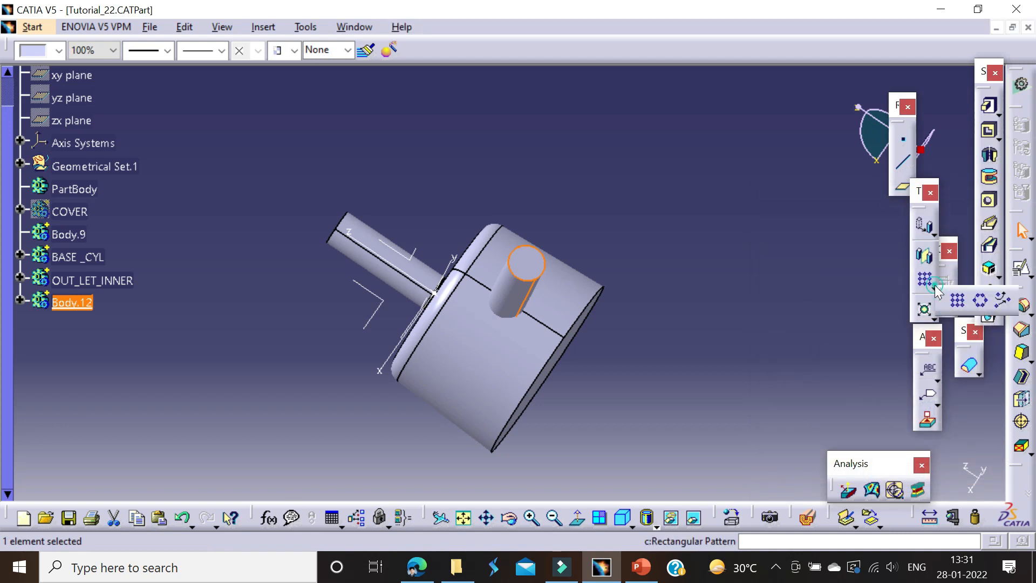
left_click(976, 301)
left_click(631, 317)
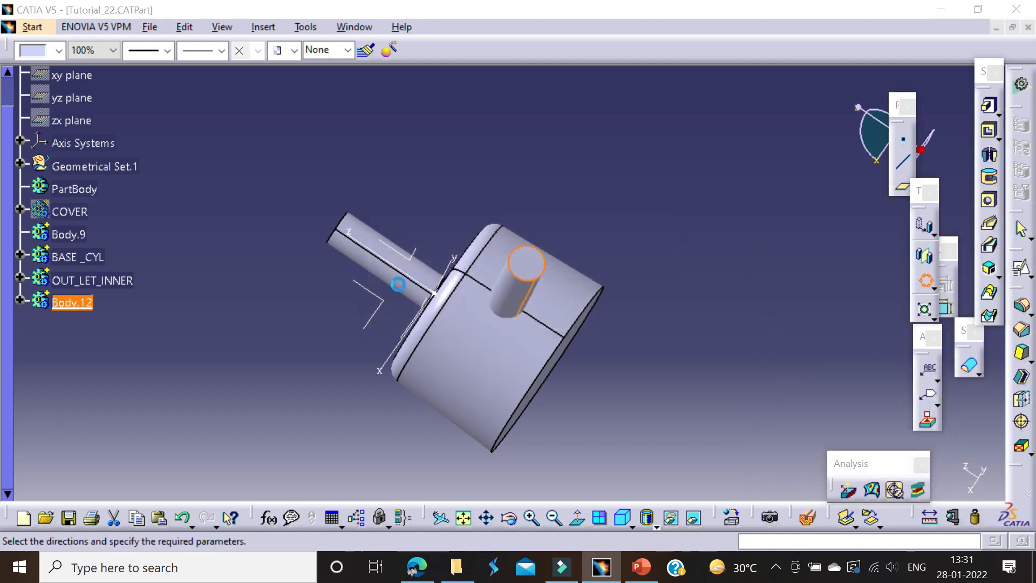
middle_click_drag(322, 220, 440, 270)
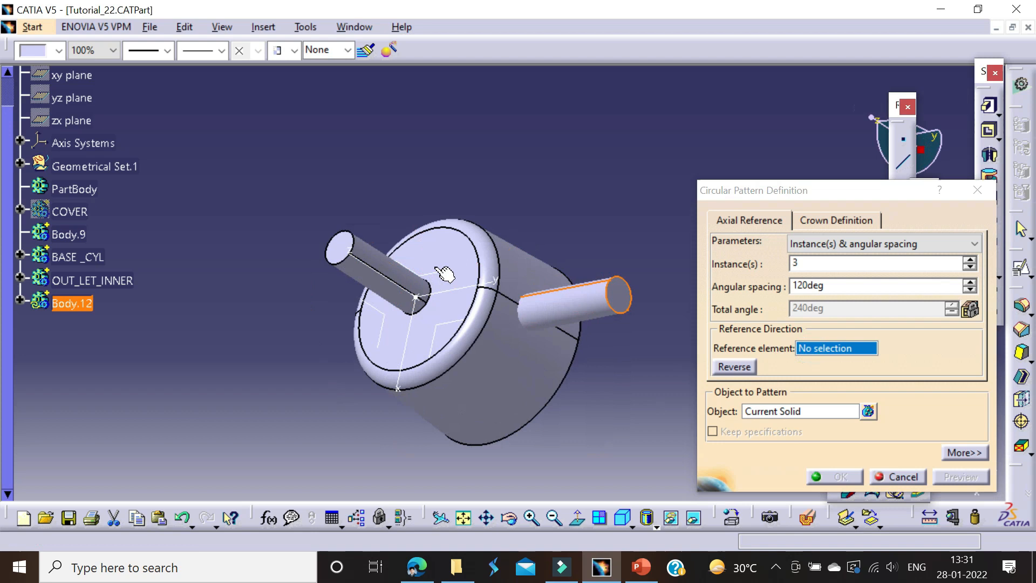
left_click(444, 274)
left_click(840, 476)
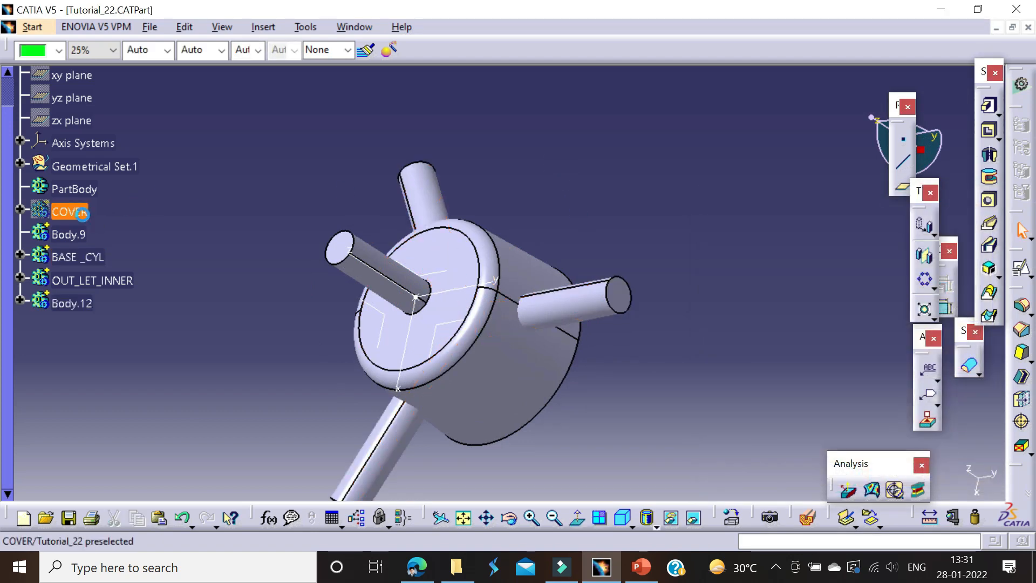
Step: Show the COVER body and insert two new bodies after Body.12
middle_click_drag(333, 174, 266, 247)
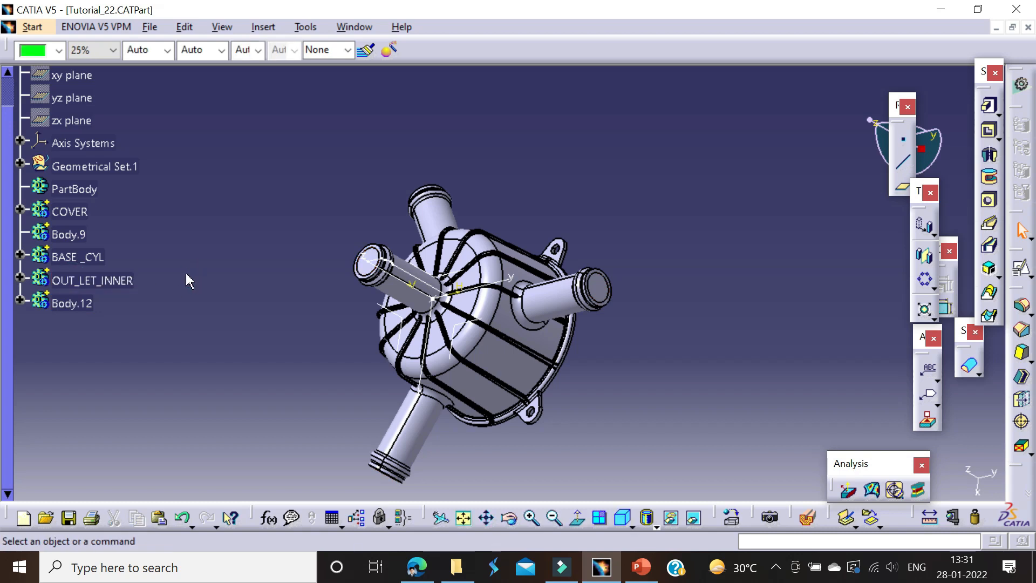
left_click(263, 27)
left_click(280, 65)
left_click(615, 319)
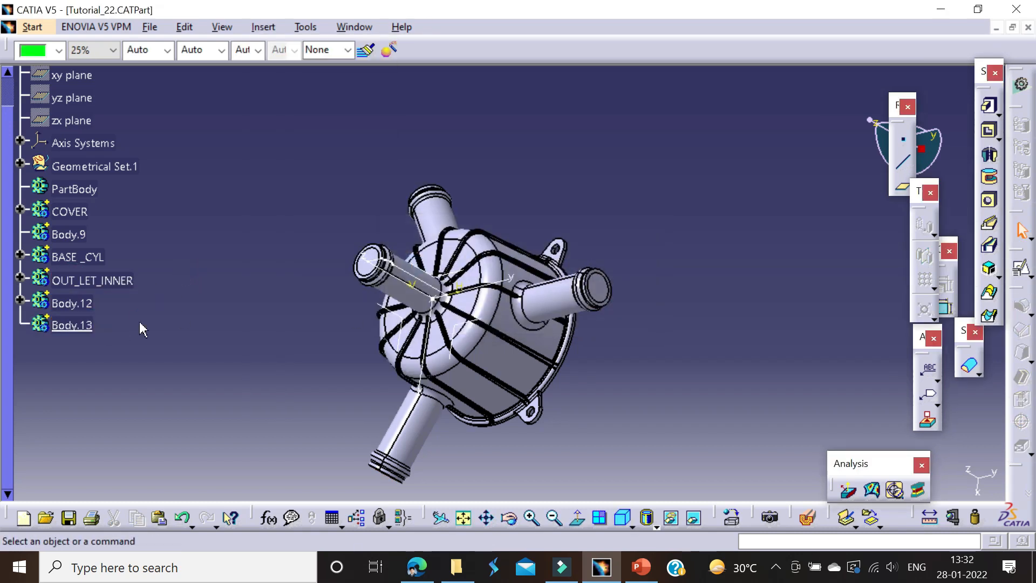
key("alt+i")
key("b")
Step: Rename Body.13 as INNER
left_click(80, 326)
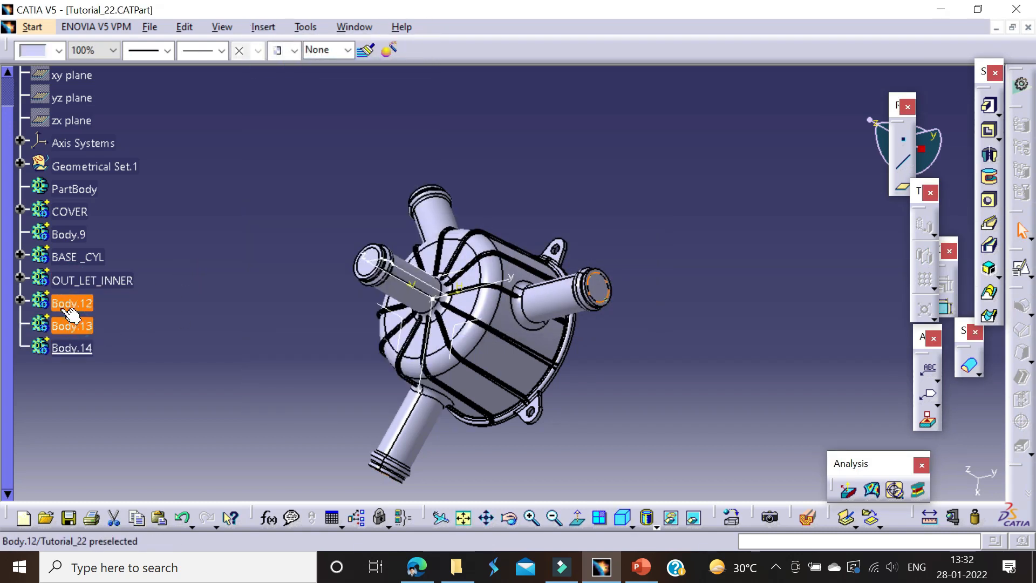
key("alt+Return")
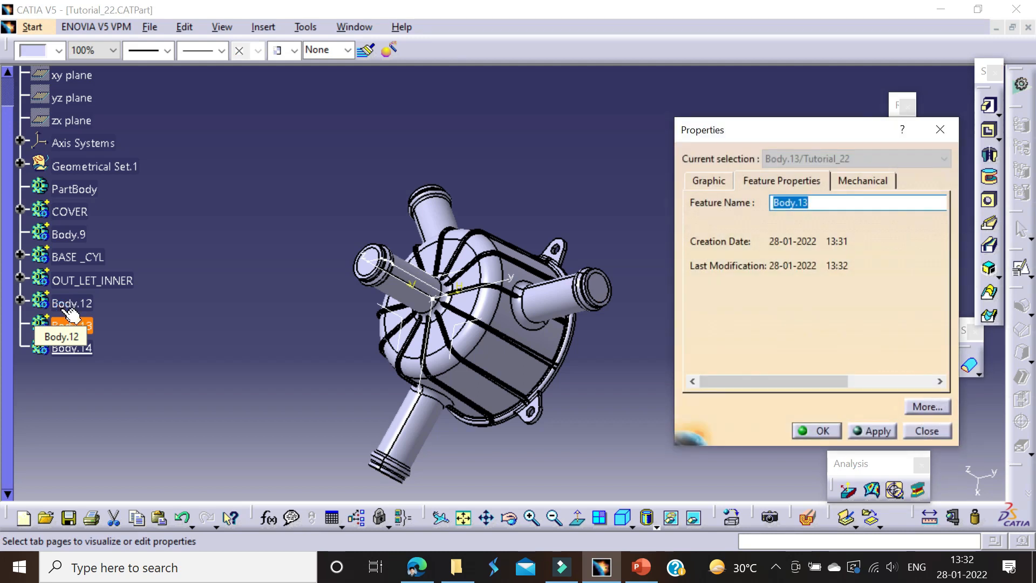
type("INNER")
key("Return")
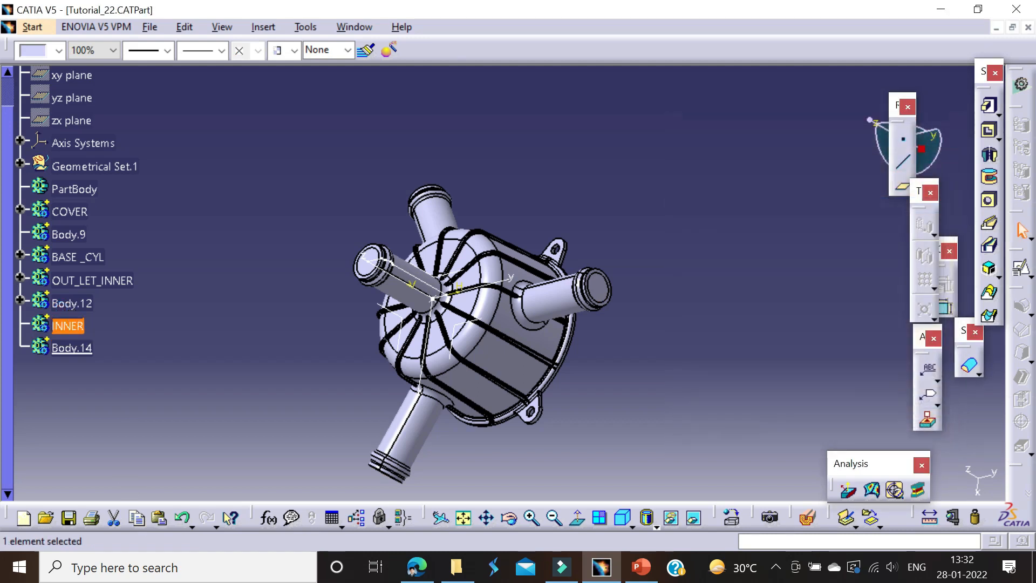
Step: Add the OUT_LET_INNER and Body.12 bodies to the INNER body with a Boolean Add
left_click(71, 302)
left_click(95, 281, "ctrl")
right_click(95, 280)
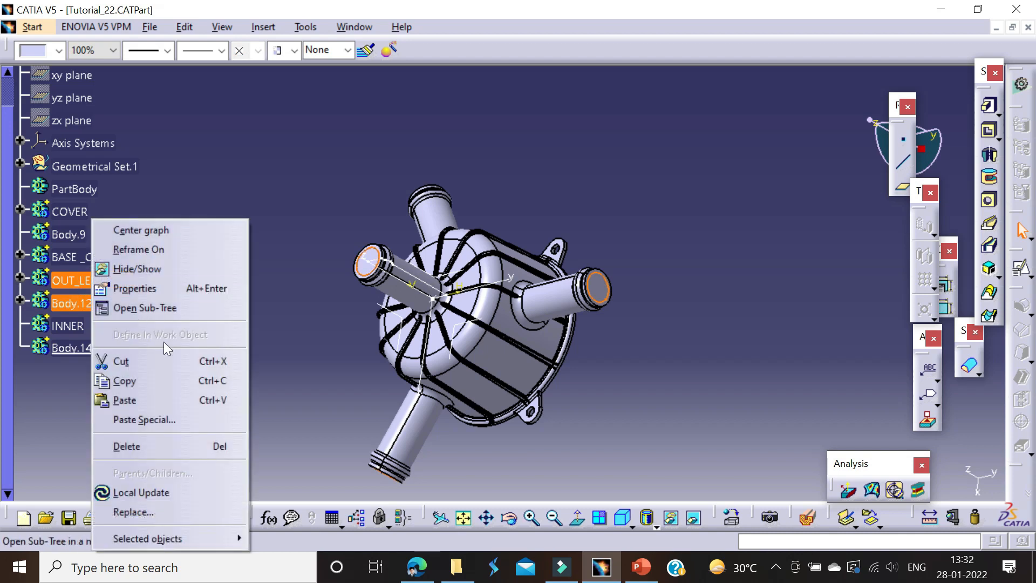
mouse_move(206, 535)
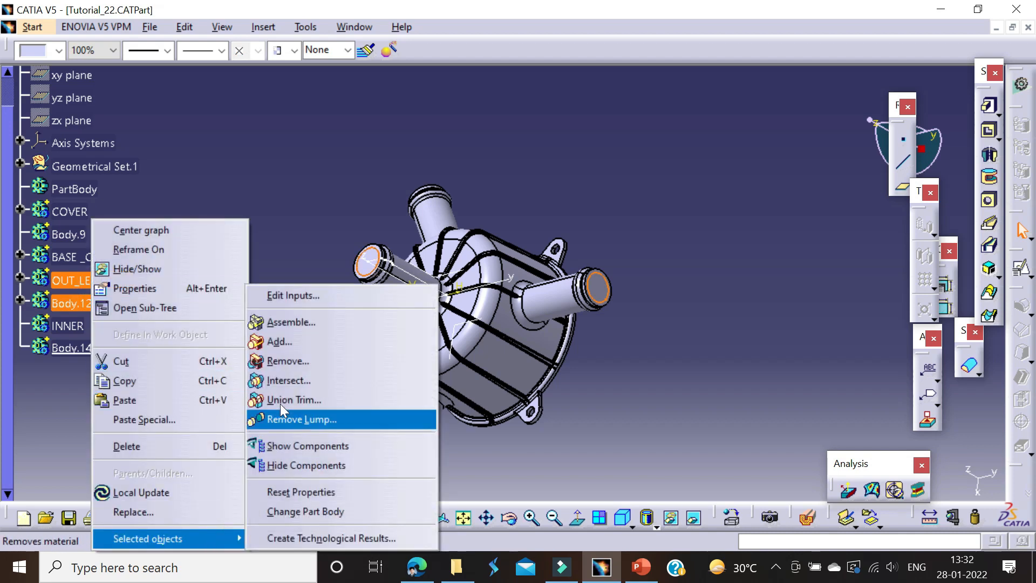
left_click(286, 340)
left_click(70, 326)
left_click(833, 472)
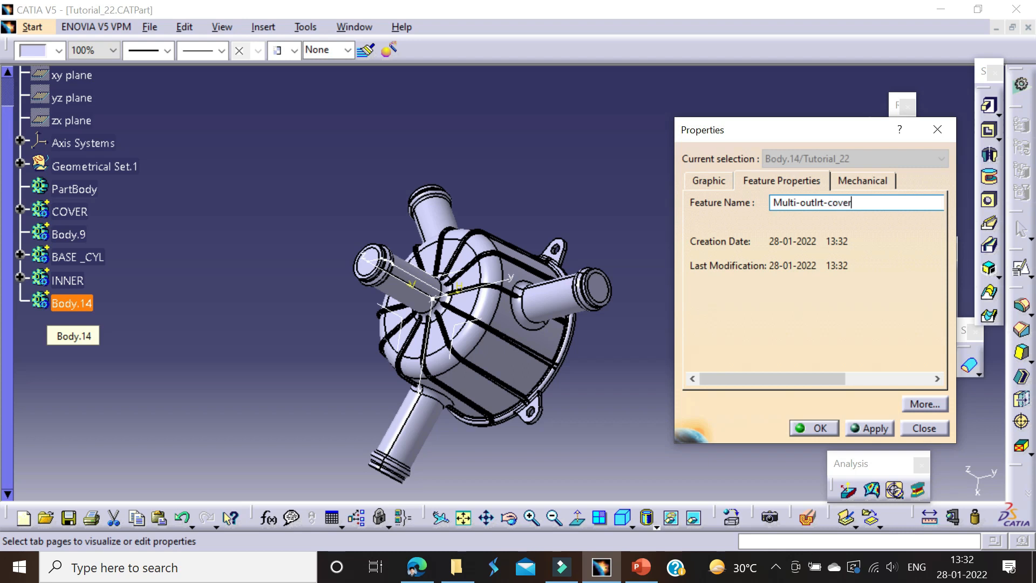
Step: Rename Body.14 as Multi-outlrt-cover and make BASE _CYL the in-work object
left_click(813, 428)
left_click(81, 258)
right_click(76, 256)
left_click(180, 190)
right_click(76, 257)
left_click(127, 335)
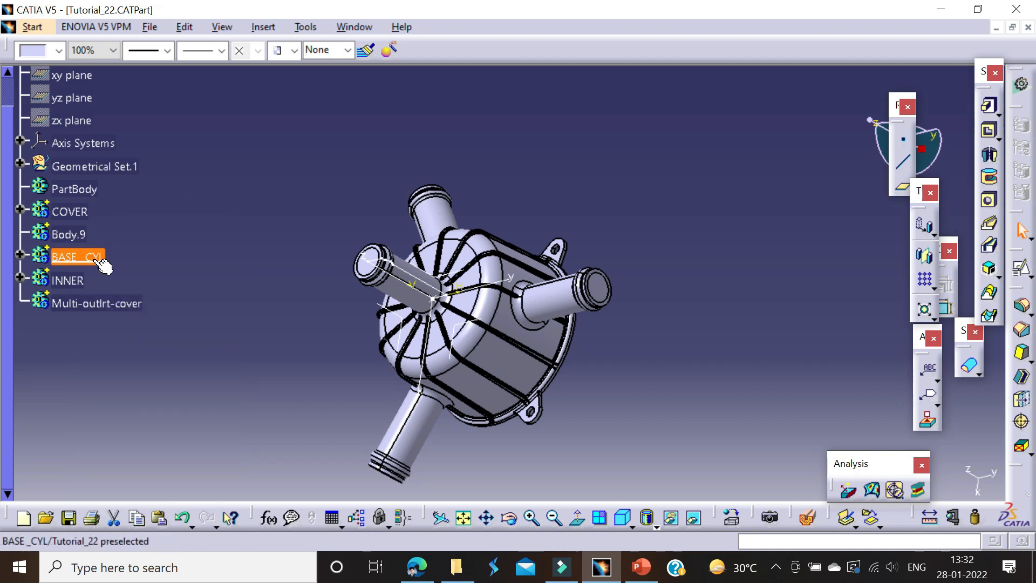
Step: Add the BASE _CYL body to the INNER body with a Boolean Add
left_click(19, 254)
left_click(87, 279)
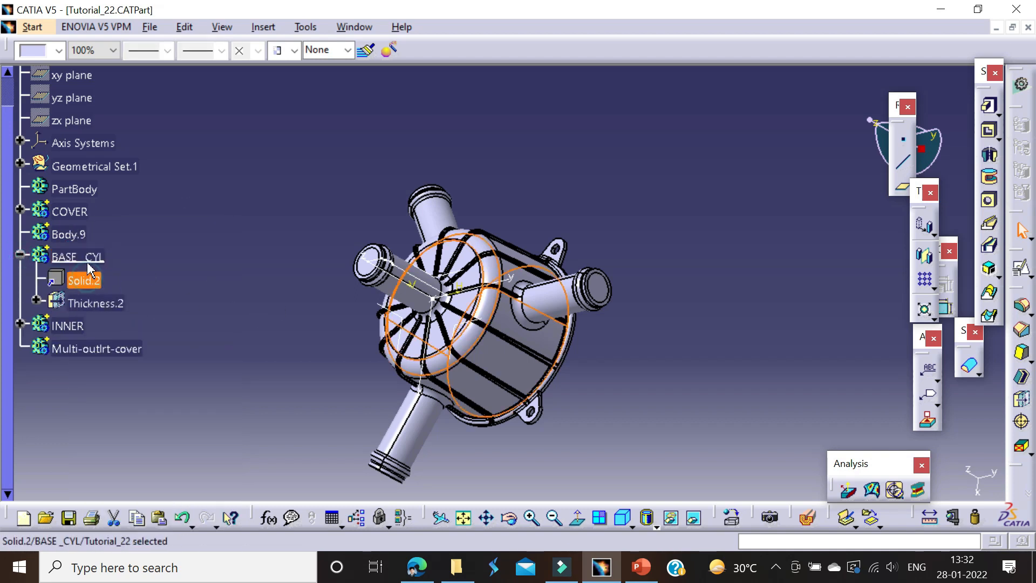
left_click(93, 261)
right_click(96, 262)
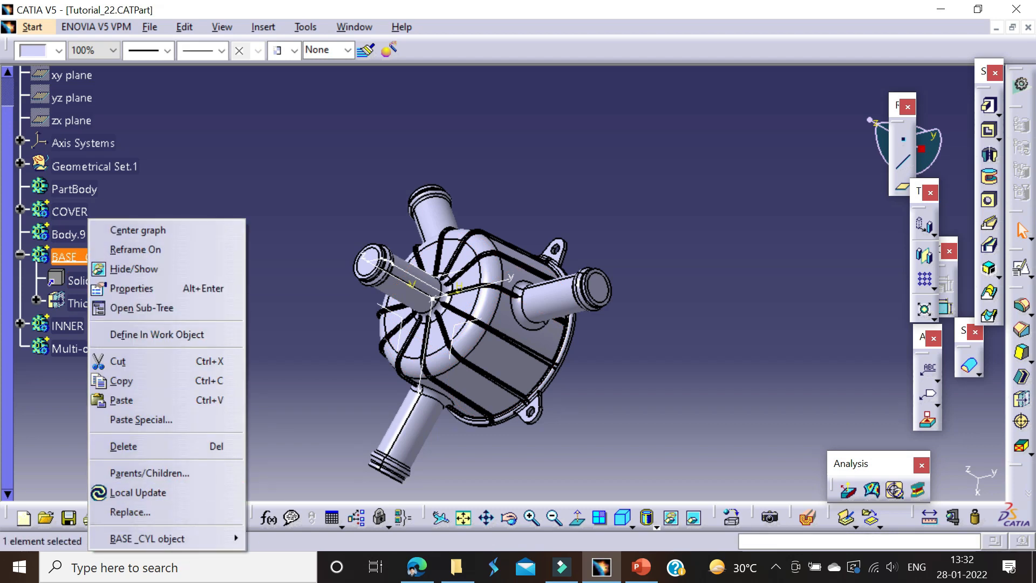
mouse_move(162, 537)
left_click(273, 341)
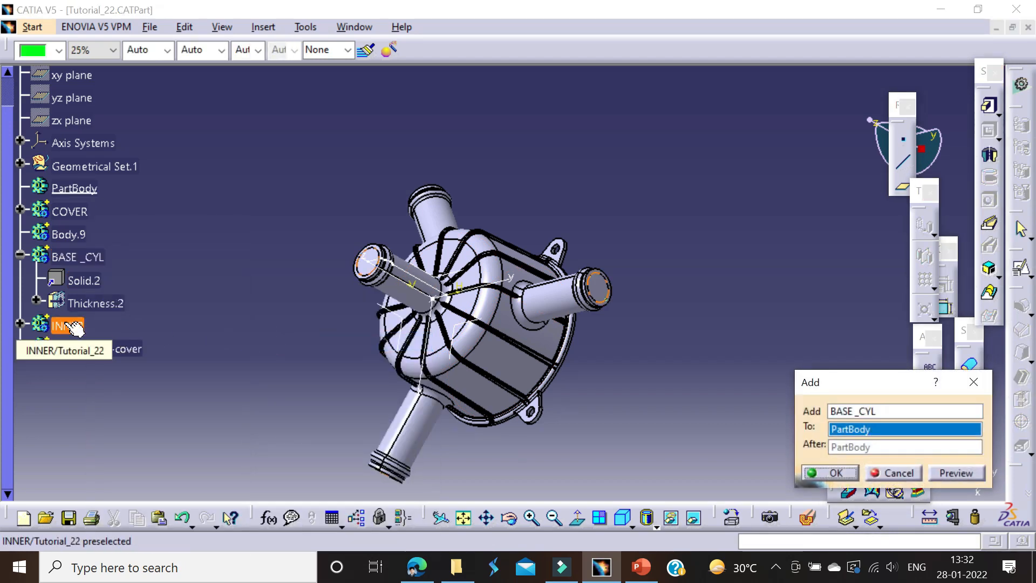
left_click(67, 326)
left_click(835, 473)
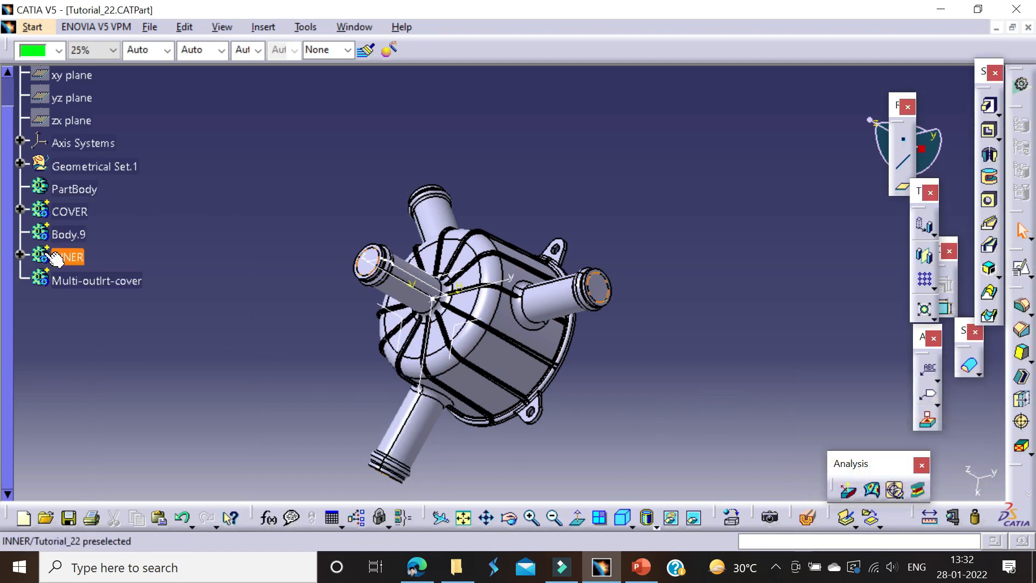
Step: Colour the COVER body spring green using the basic colour palette
left_click(69, 211)
left_click(58, 50)
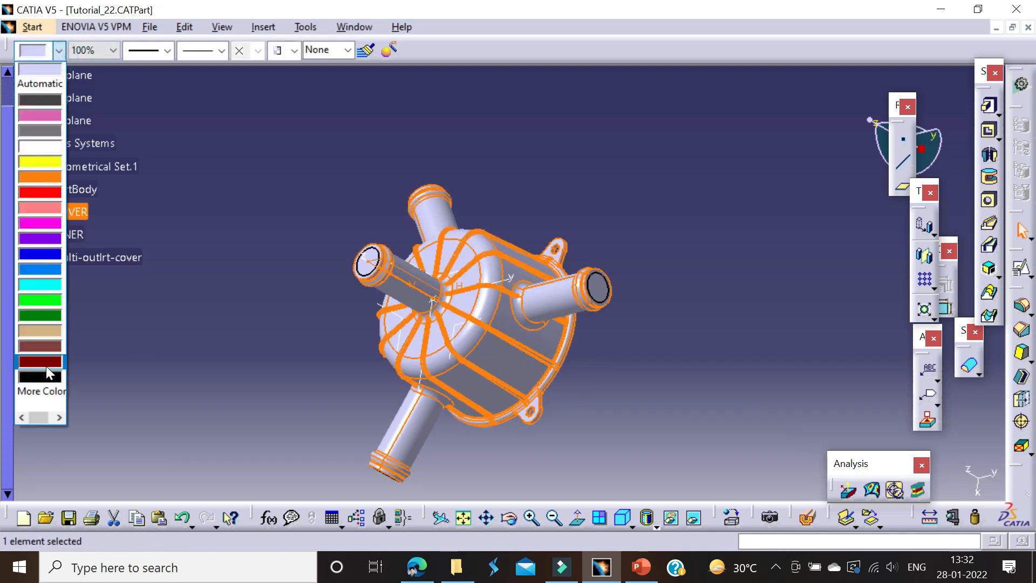
left_click(35, 388)
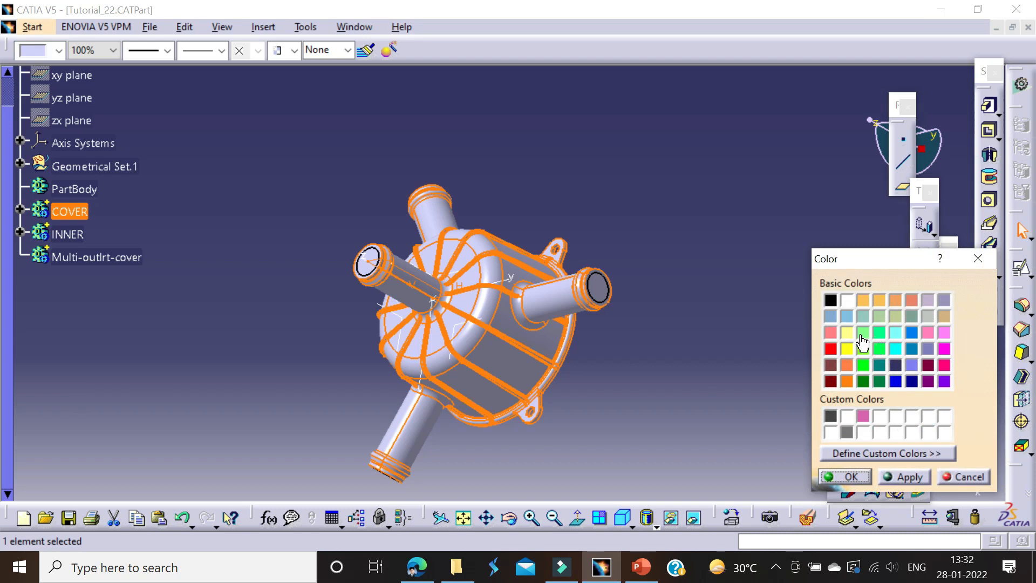
left_click(861, 477)
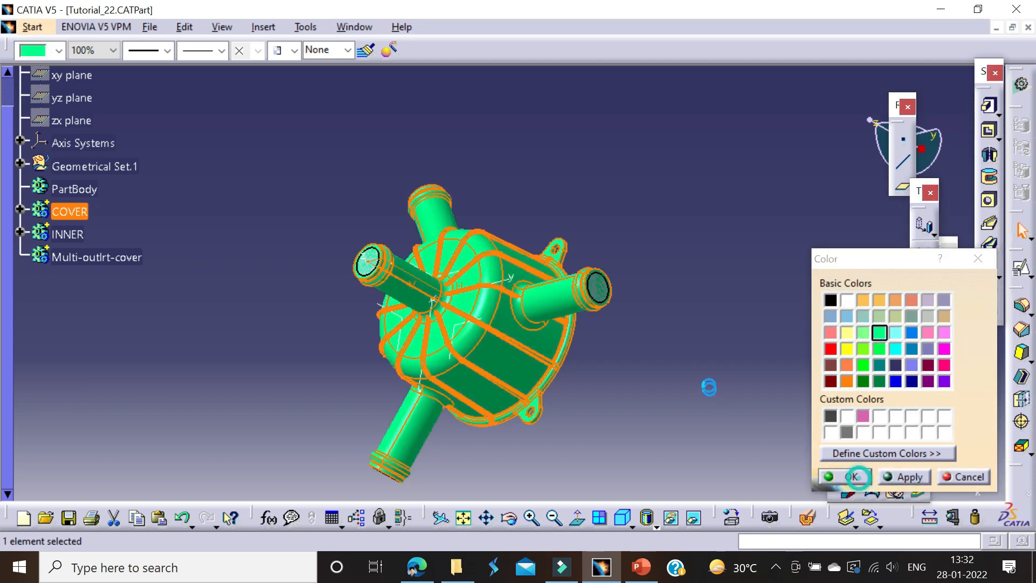
Step: Make INNER the in-work object, hide the COVER body and colour INNER tan
right_click(72, 237)
left_click(108, 334)
right_click(71, 219)
left_click(97, 270)
left_click(68, 233)
left_click(58, 50)
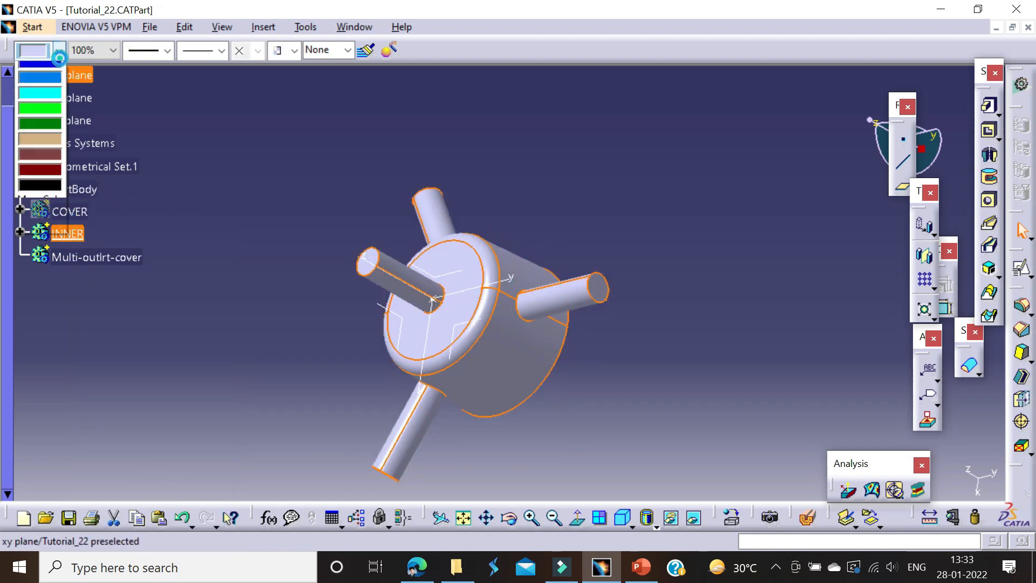
left_click(37, 334)
left_click(248, 186)
Step: Try a 2.5 mm edge fillet where the four outlet tubes meet INNER's base cylinder, and undo it
middle_click_drag(432, 264, 551, 111)
middle_click_drag(561, 221, 638, 215)
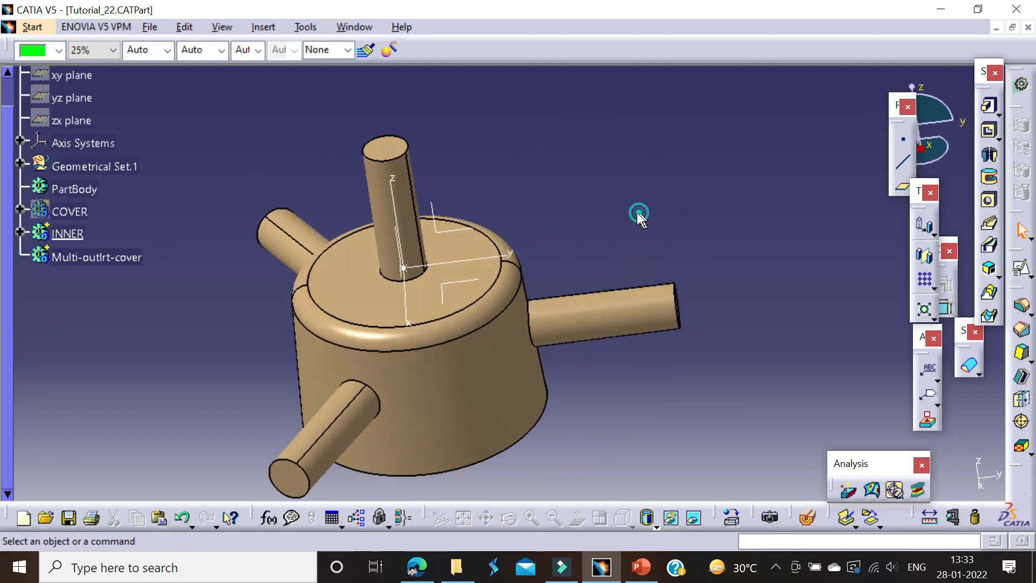
left_click(1021, 306)
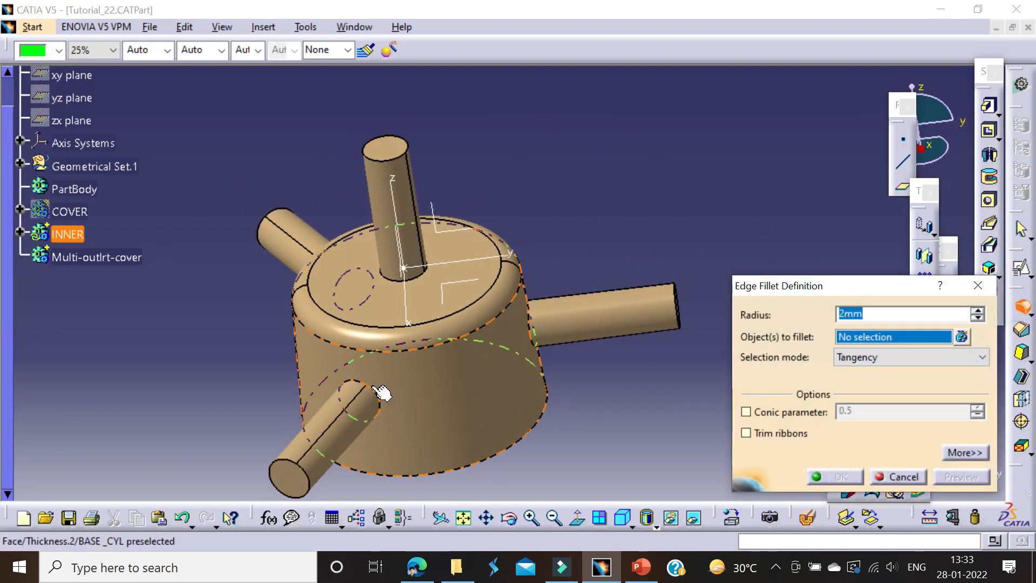
middle_click_drag(268, 321, 354, 175)
left_click(420, 302)
left_click(475, 146)
middle_click_drag(474, 146, 376, 189)
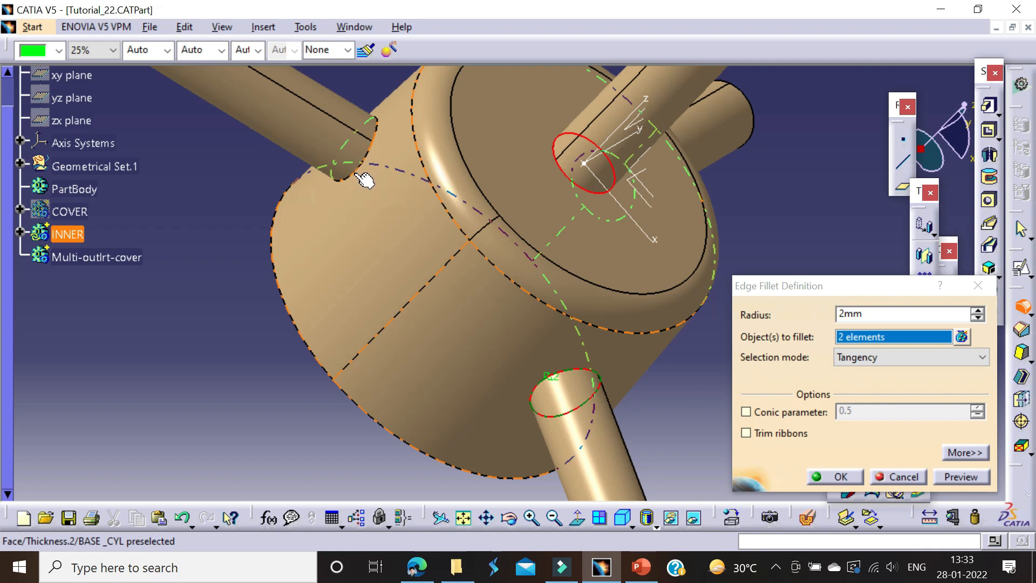
middle_click_drag(345, 180, 443, 150)
left_click(296, 182)
middle_click_drag(373, 128, 397, 252)
left_click(632, 259)
left_click(515, 273)
left_click(519, 285)
left_click(491, 243)
left_click(463, 277)
middle_click_drag(479, 134, 529, 410)
left_click(844, 341)
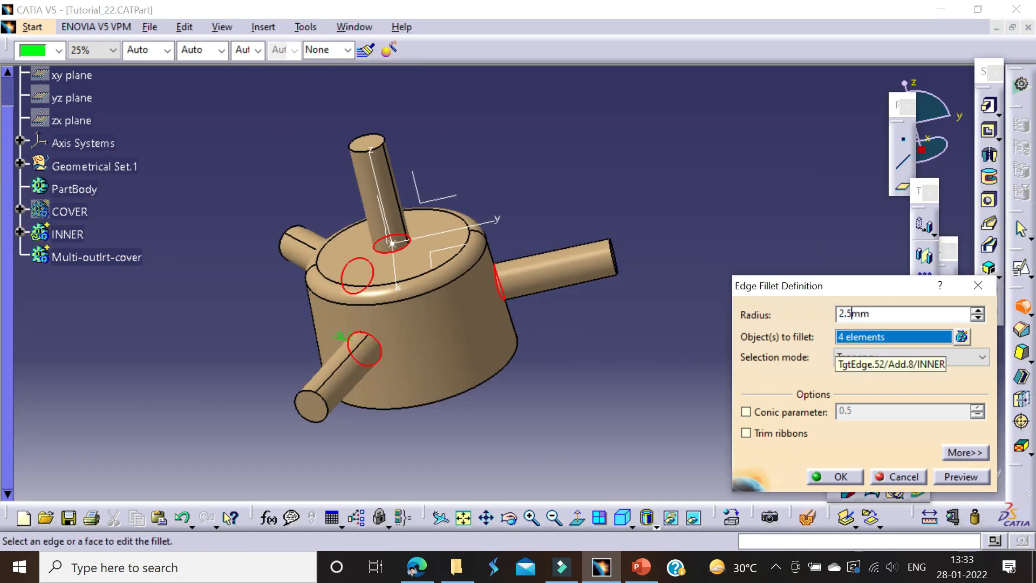
key("Return")
left_click(728, 209)
middle_click_drag(389, 268, 589, 197)
key("ctrl+z")
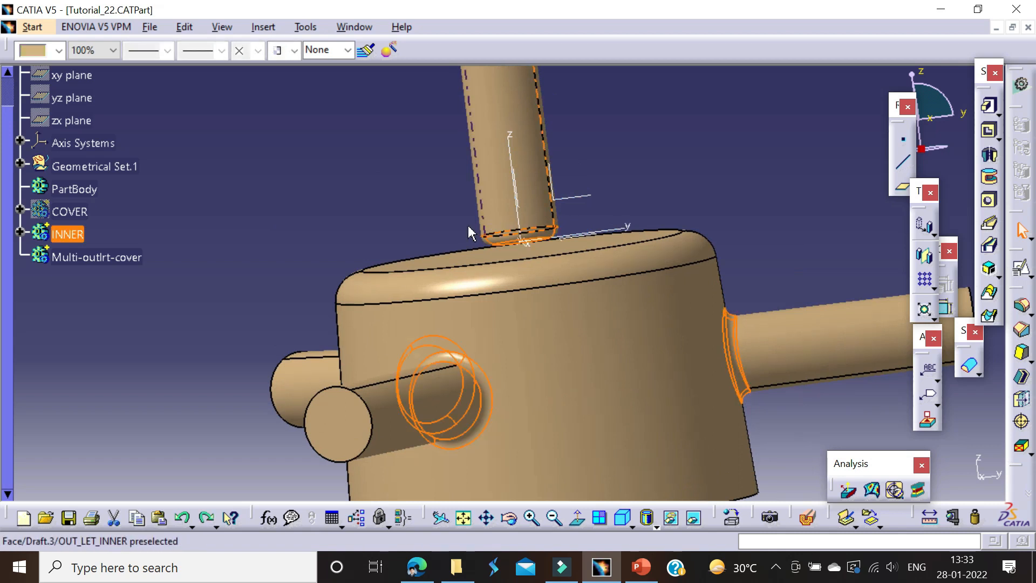
Step: Open Sketch.8 of the OUT_LET_INNER shaft, check the profile's lower end against the base cylinder, and leave the sketch
middle_click_drag(453, 225, 497, 131)
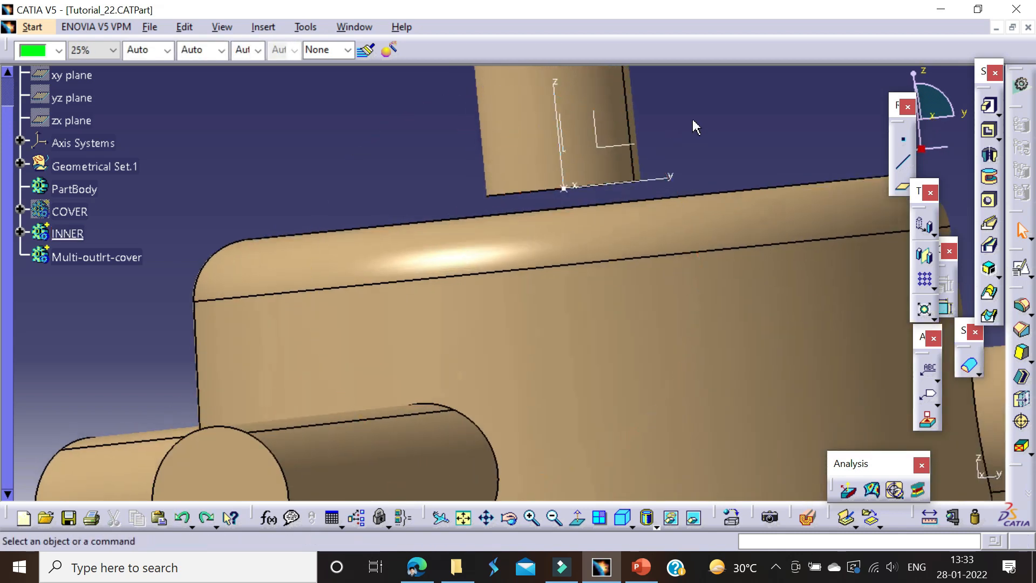
right_click(512, 146)
left_click(553, 150)
right_click(556, 161)
left_click(594, 172)
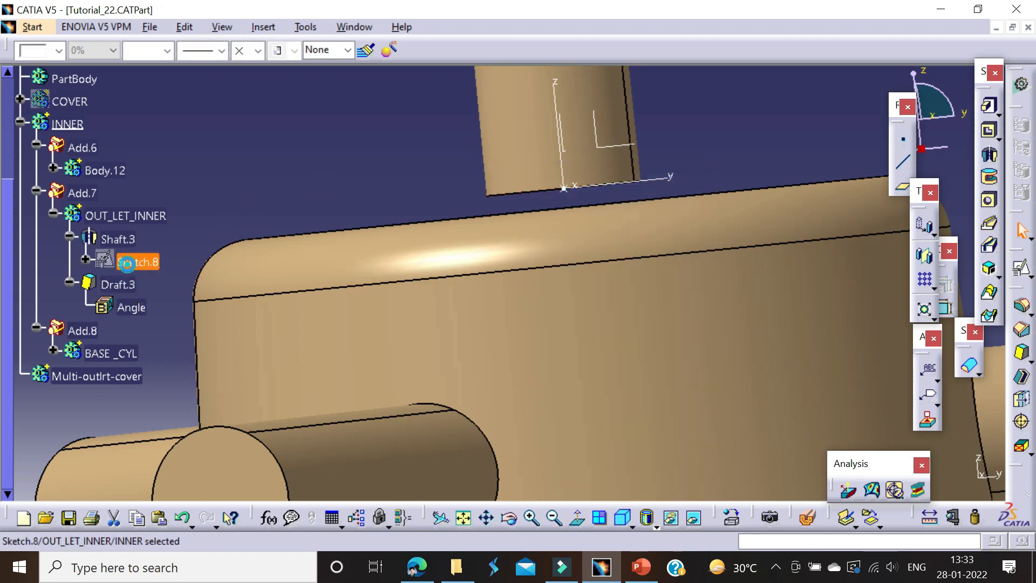
left_click(126, 263)
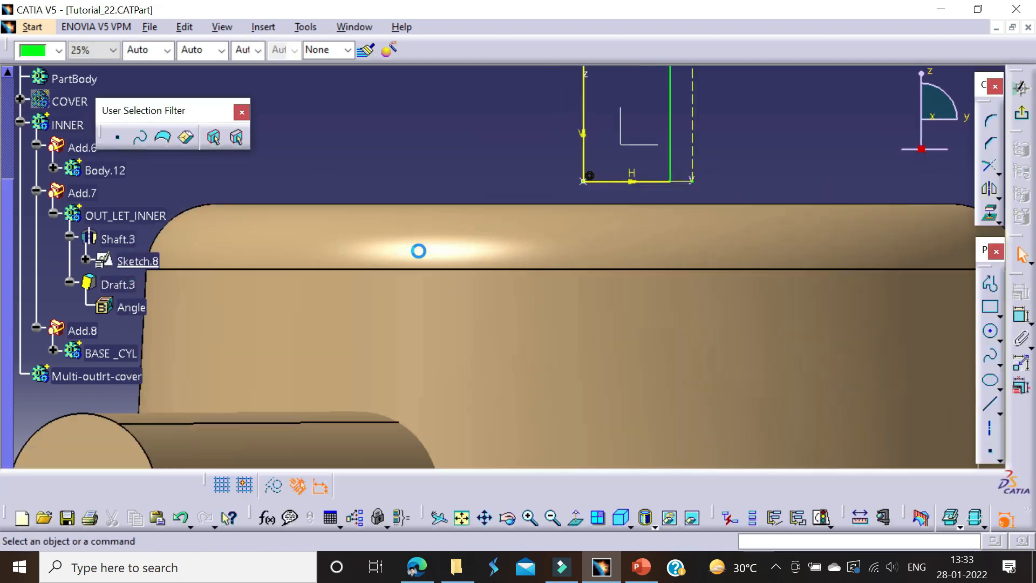
middle_click_drag(566, 227, 555, 348)
left_click(568, 283)
key("Delete")
left_click(684, 234)
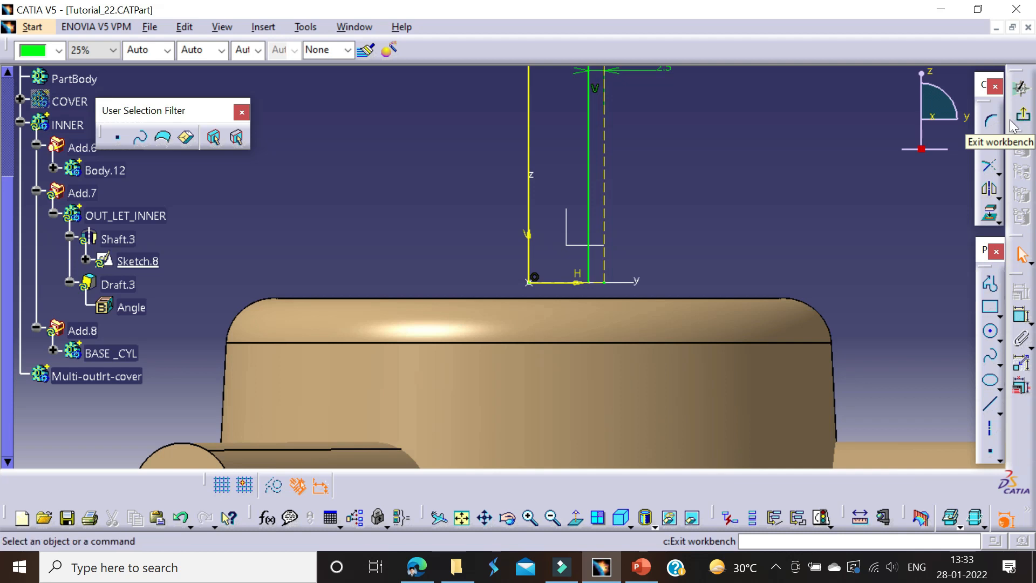
mouse_move(604, 280)
middle_mouse_down()
mouse_move(597, 261)
mouse_move(621, 227)
middle_mouse_up()
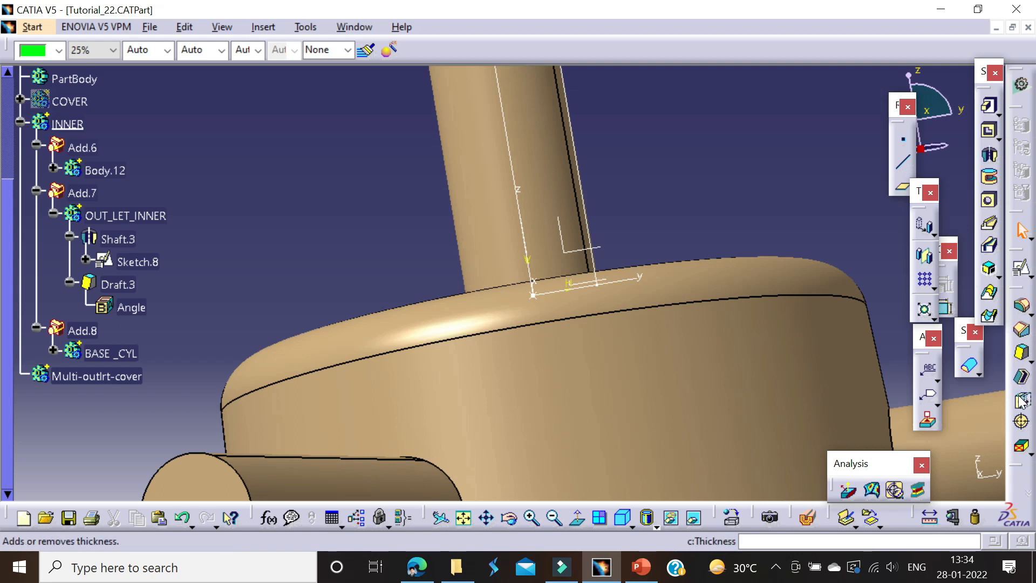
Step: Extend the centre tube's lower end face into the base cylinder with Thickness and make INNER the in-work object
left_click(1021, 400)
middle_click_drag(511, 261, 551, 330)
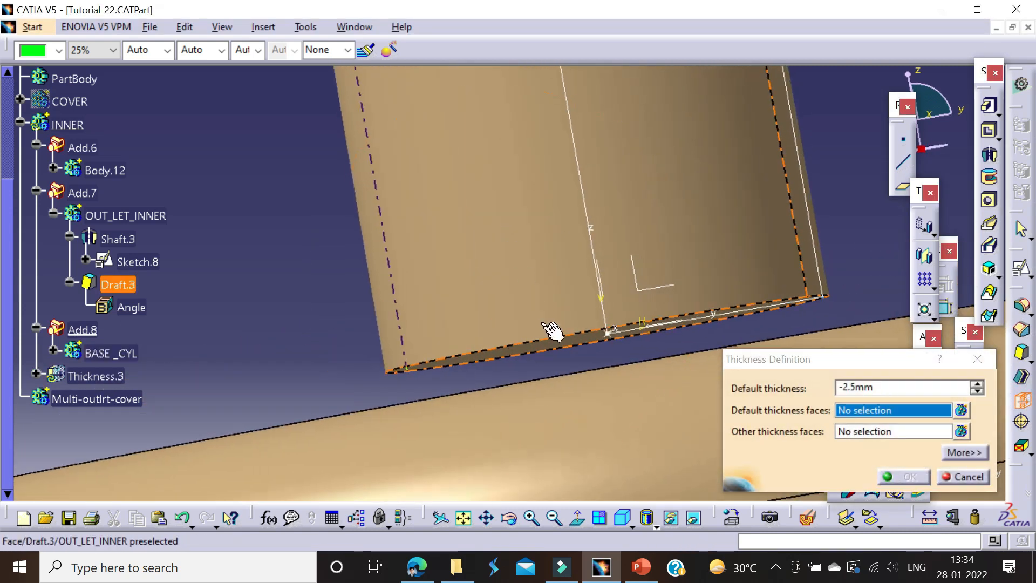
left_click(552, 344)
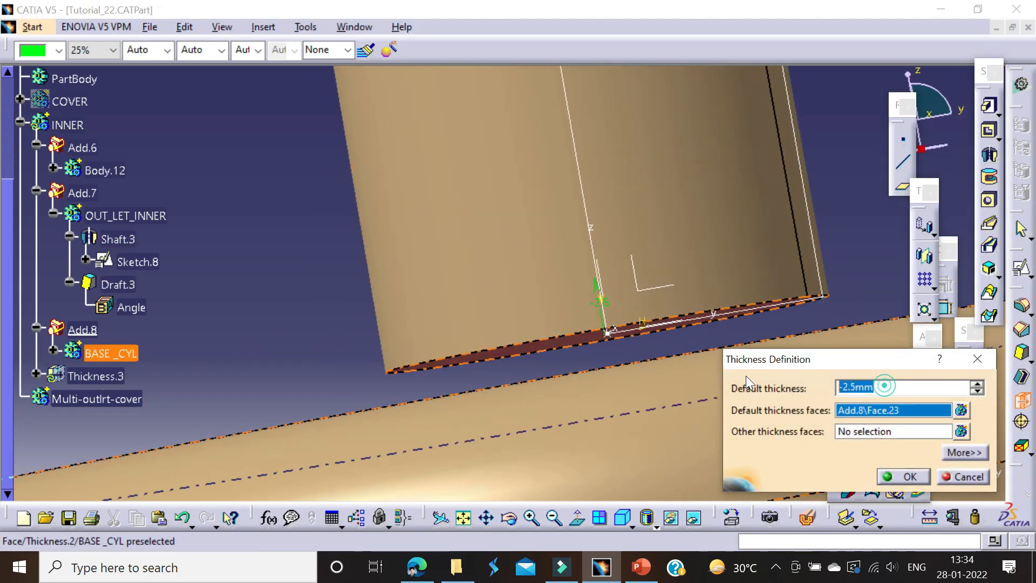
key("Return")
right_click(67, 124)
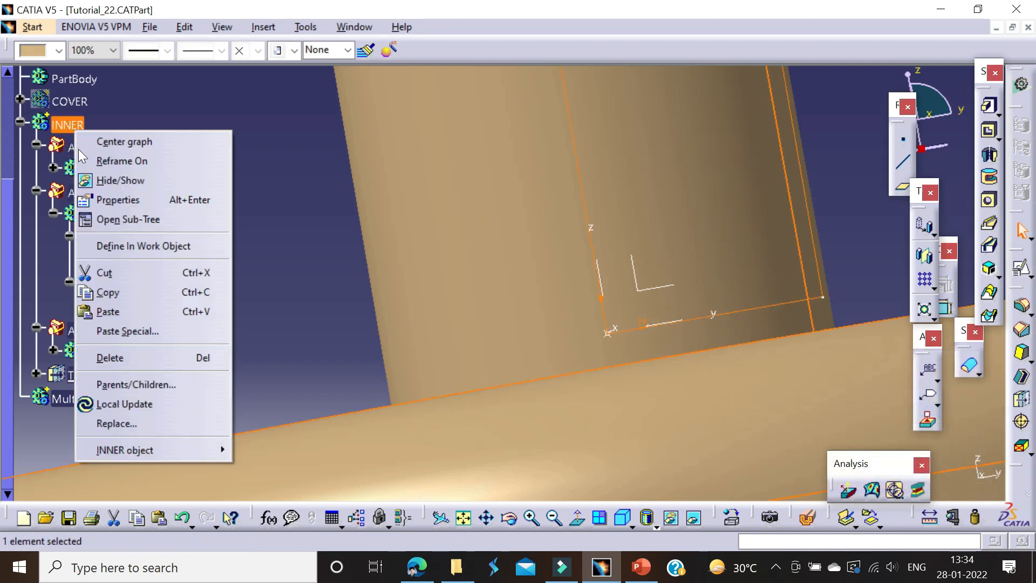
left_click(109, 243)
Step: Apply one edge fillet to the four edges where the outlet tubes meet INNER's base cylinder
middle_click_drag(197, 178, 498, 315)
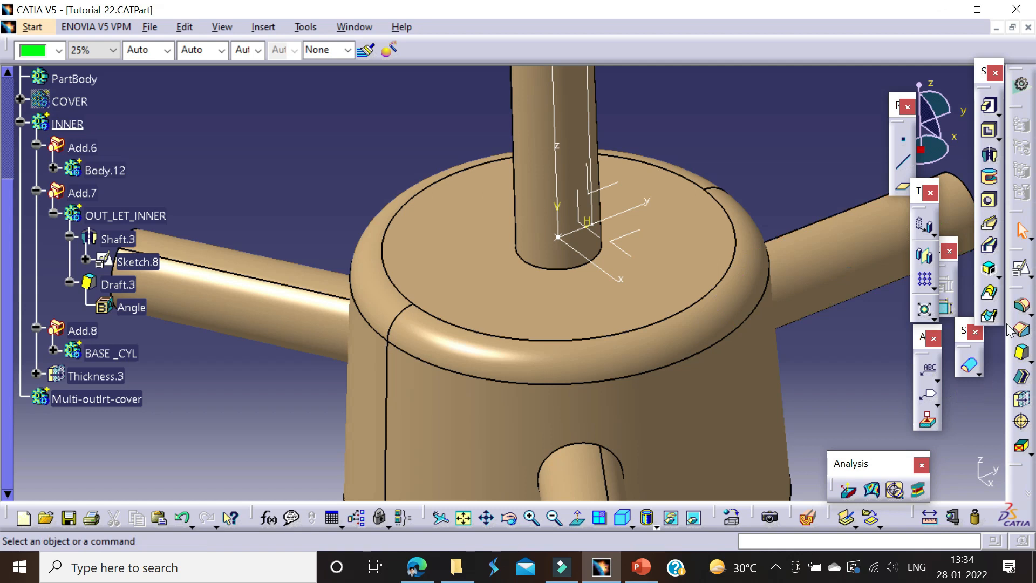
left_click(1021, 306)
left_click(549, 263)
middle_click_drag(548, 261, 561, 154)
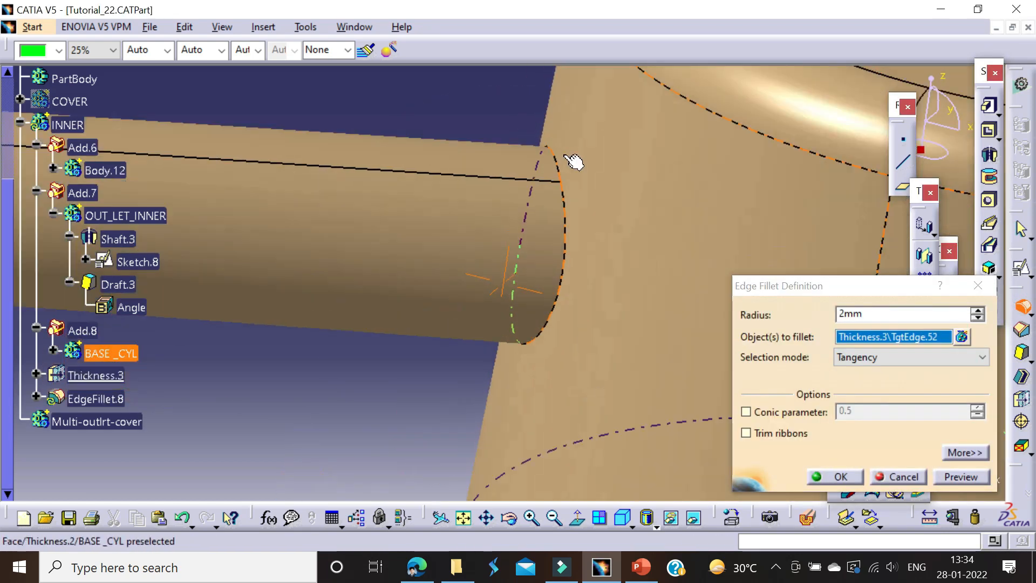
left_click(560, 239)
left_click(559, 239)
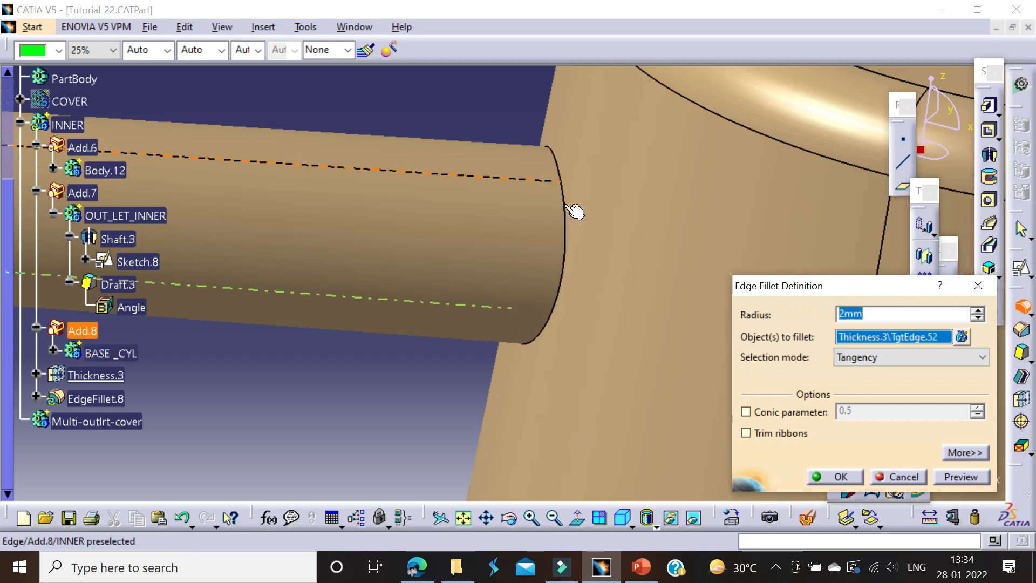
middle_click_drag(495, 268, 555, 213)
middle_click_drag(414, 266, 481, 241)
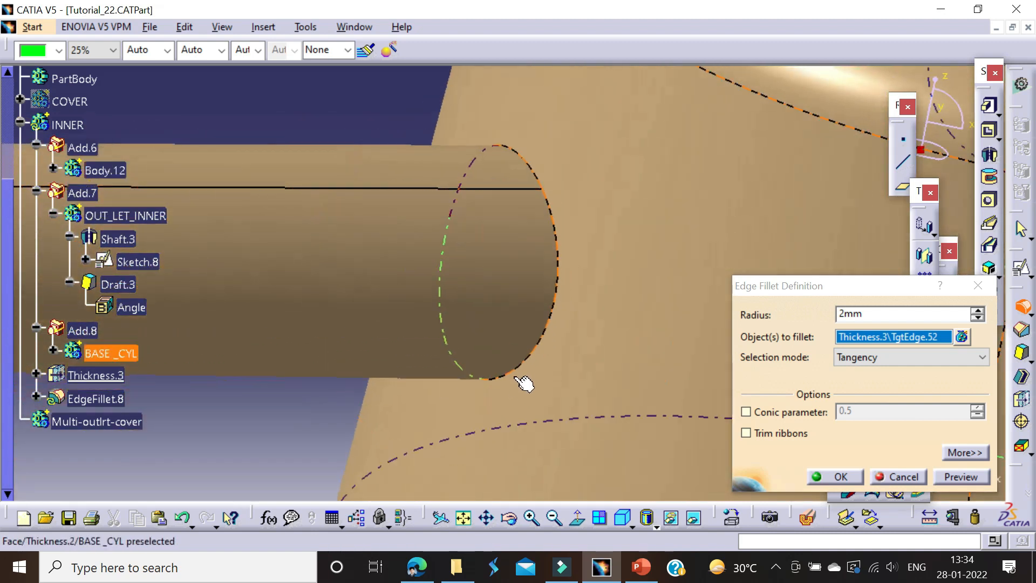
middle_click_drag(430, 78, 616, 274)
left_click(488, 171)
left_click(601, 238)
middle_click_drag(601, 237, 502, 197)
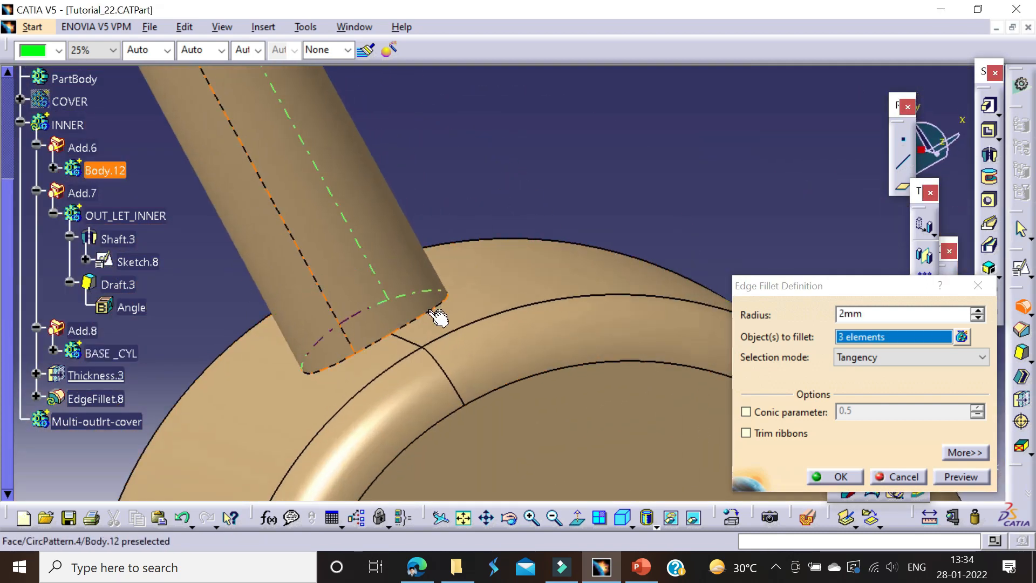
middle_click_drag(451, 307, 670, 384)
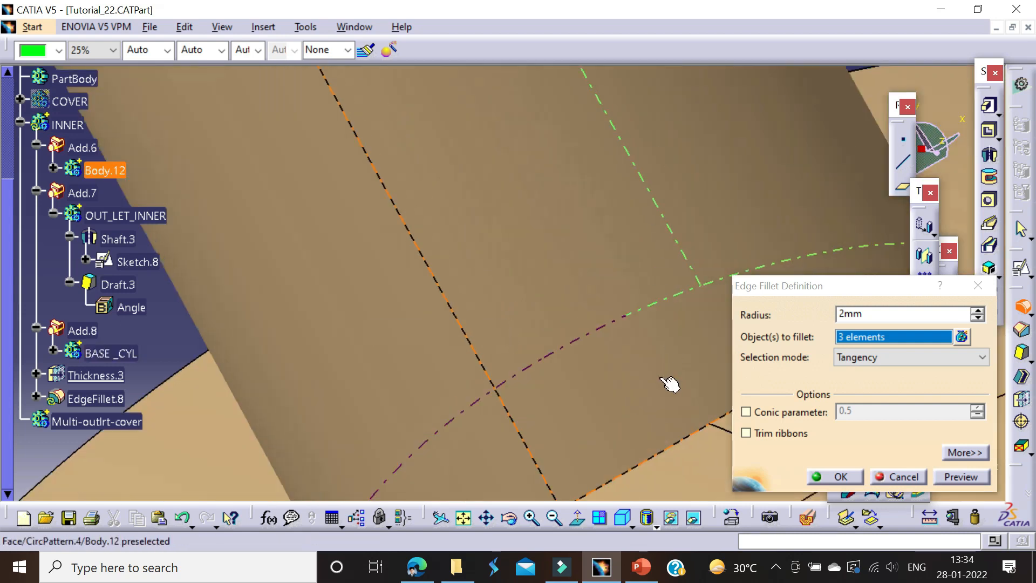
left_click(651, 458)
middle_click_drag(652, 458, 675, 488)
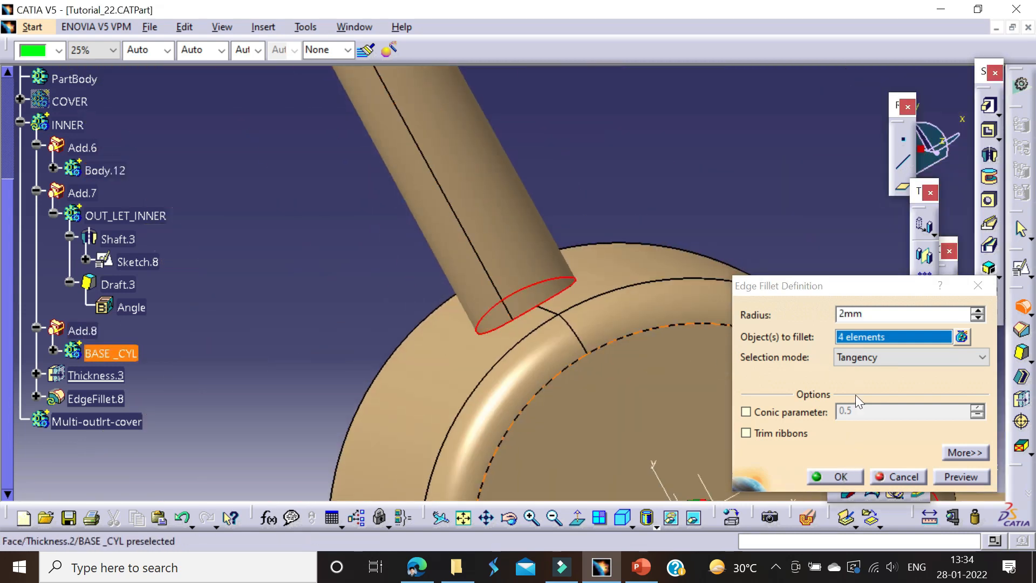
left_click(842, 311)
key("Return")
Step: Make INNER the in-work object and show the COVER body
middle_click_drag(610, 99, 544, 186)
left_click(639, 422)
middle_click_drag(657, 429, 620, 330)
left_click(719, 384)
middle_click_drag(666, 363, 642, 451)
middle_click_drag(435, 271, 429, 299)
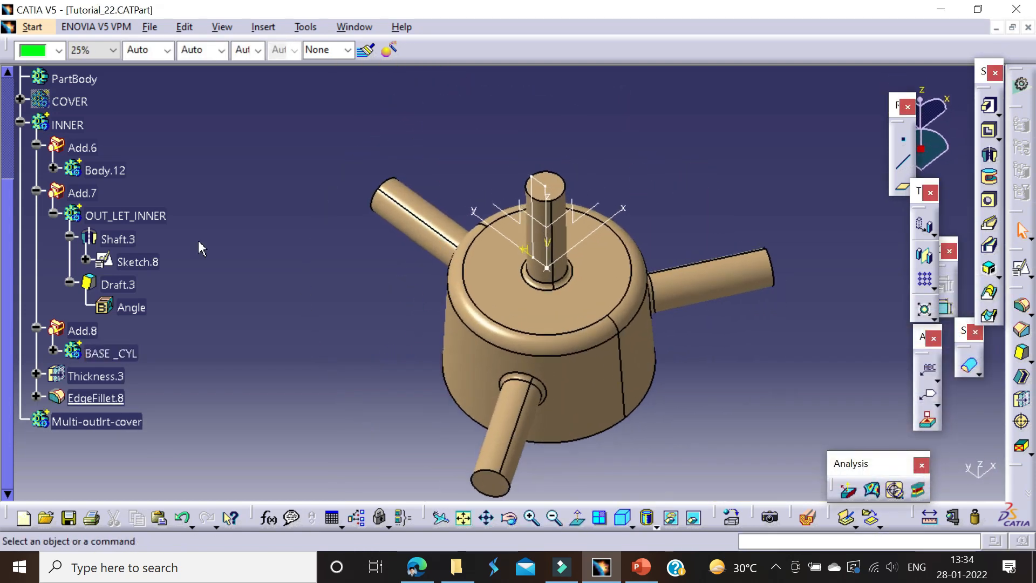
right_click(68, 128)
left_click(243, 181)
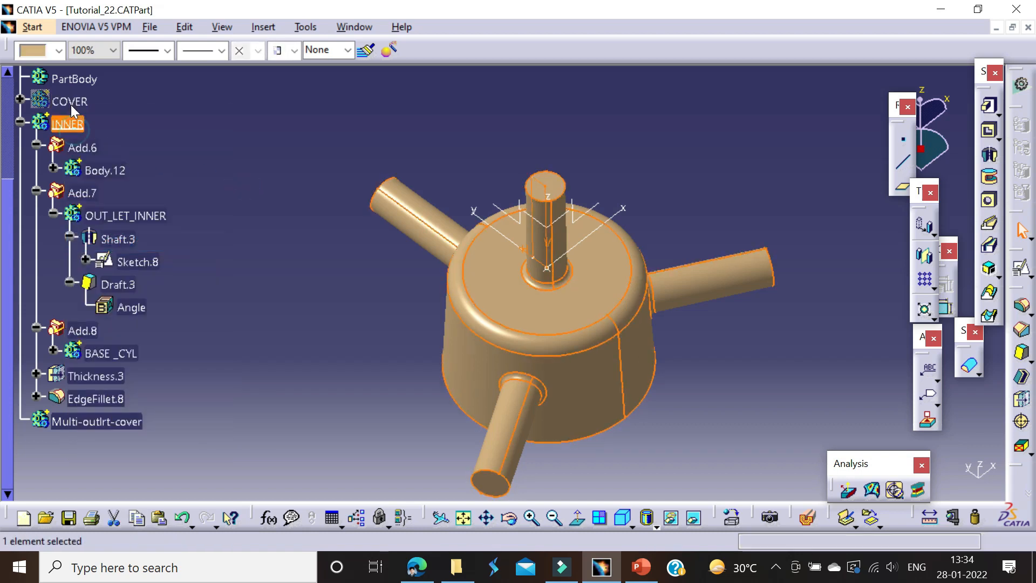
right_click(70, 105)
left_click(97, 142)
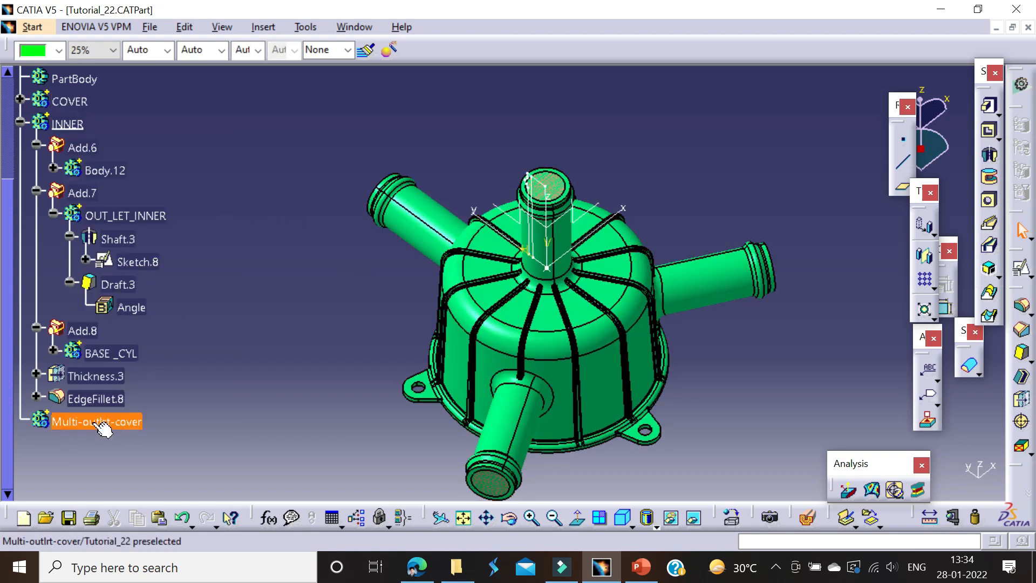
Step: Add the COVER body to the Multi-outlrt-cover body with a Boolean Add
left_click(71, 103)
right_click(71, 103)
mouse_move(210, 424)
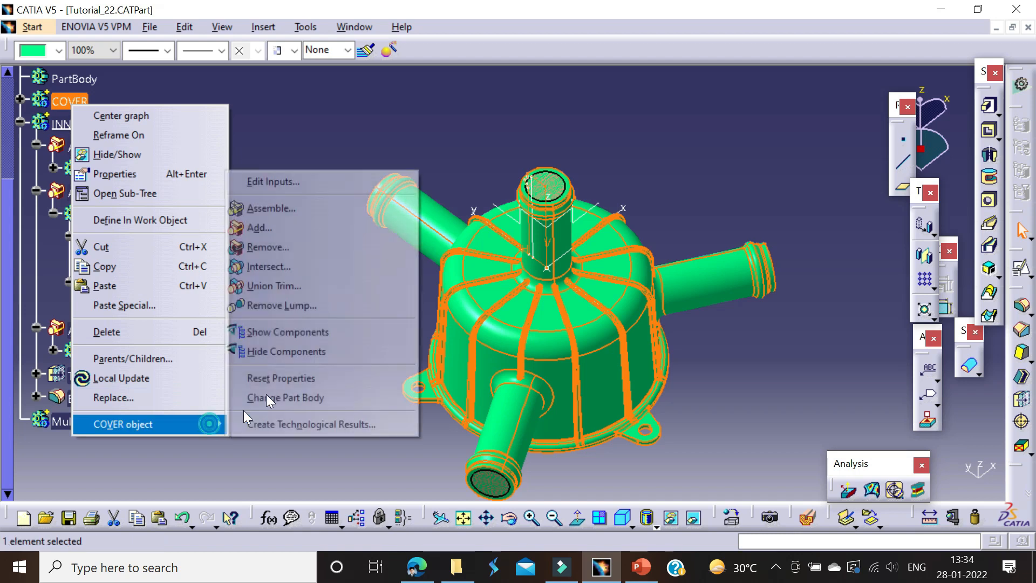
left_click(265, 226)
left_click(839, 472)
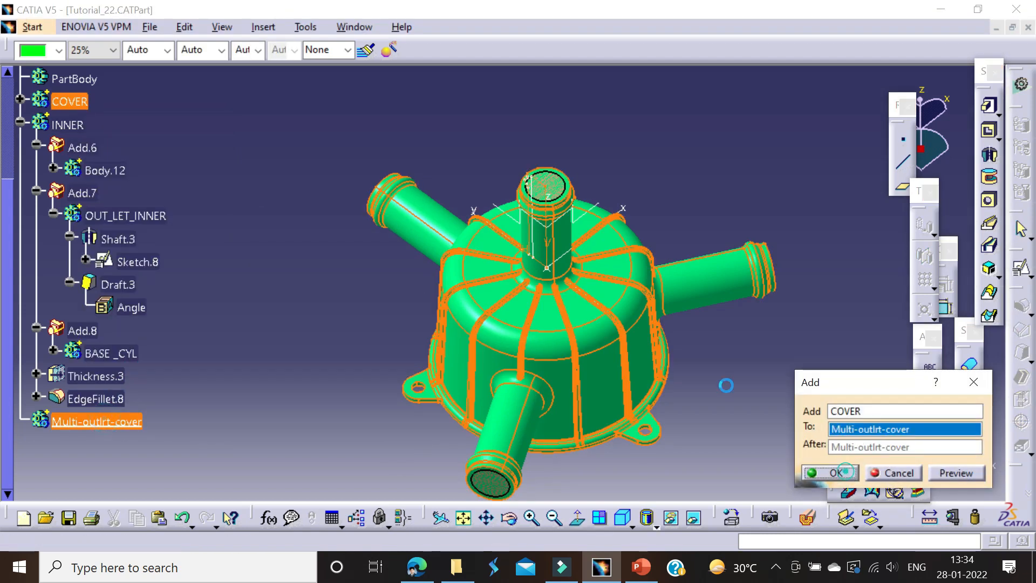
Step: Remove the INNER body from the Multi-outlrt-cover body with a Boolean Remove
right_click(73, 102)
mouse_move(185, 421)
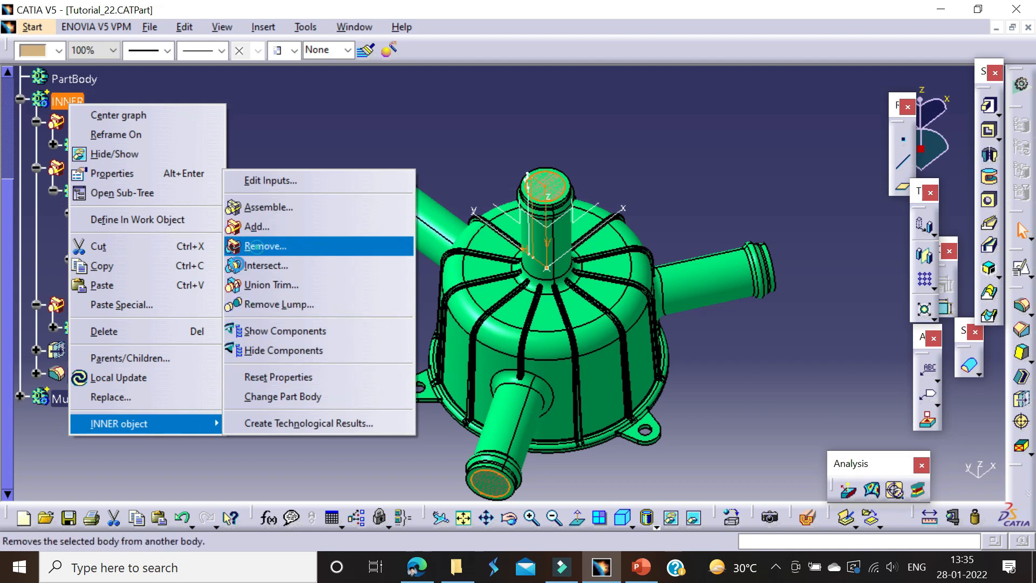
left_click(265, 246)
left_click(830, 473)
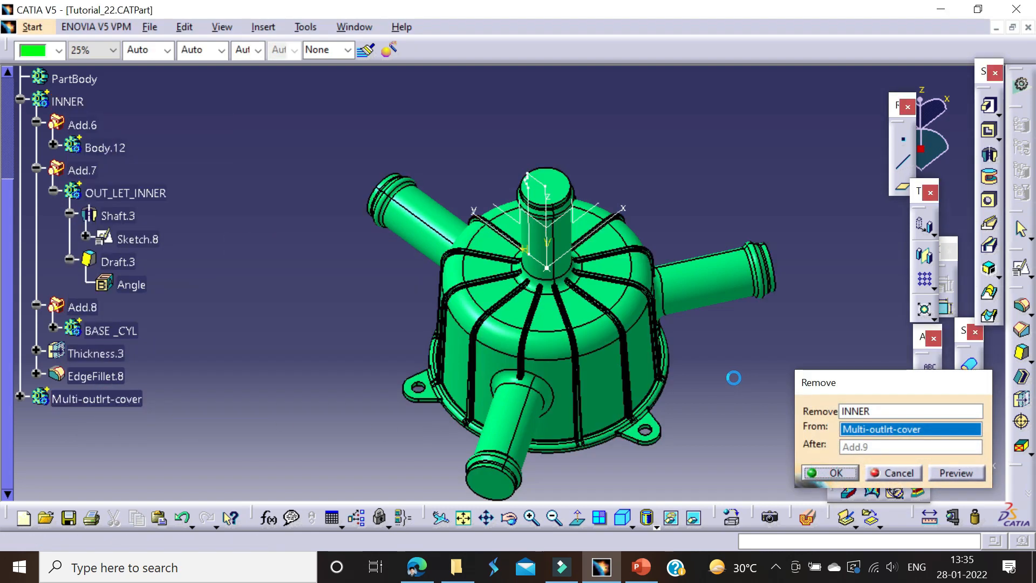
Step: Hide the sketch geometry still displayed around the centre tube
mouse_move(654, 423)
middle_mouse_down()
mouse_move(606, 460)
mouse_move(473, 327)
mouse_move(612, 268)
mouse_move(539, 411)
mouse_move(512, 351)
mouse_move(463, 363)
mouse_move(569, 426)
mouse_move(513, 312)
middle_mouse_up()
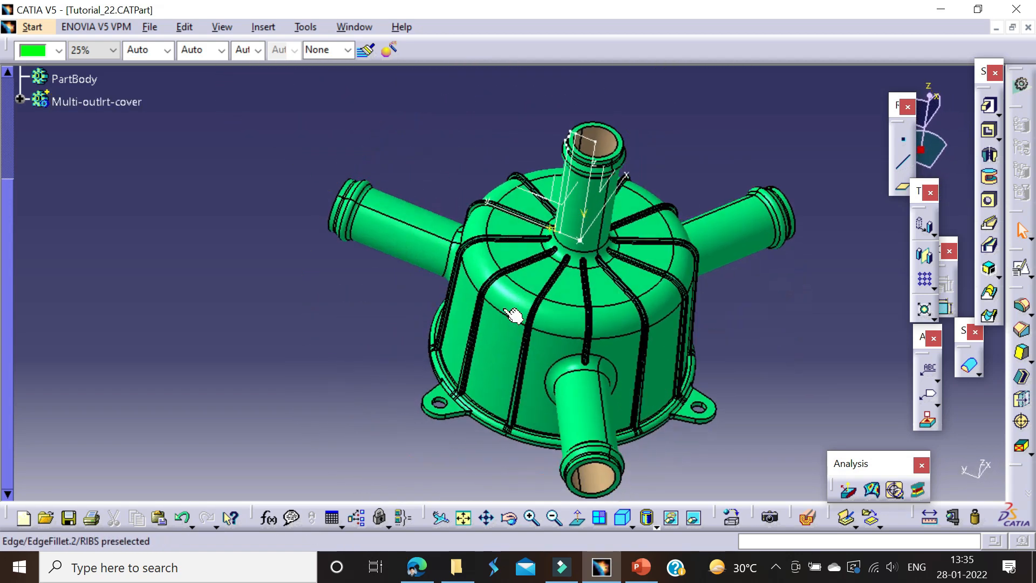
right_click(572, 137)
left_click(600, 189)
right_click(583, 146)
left_click(605, 196)
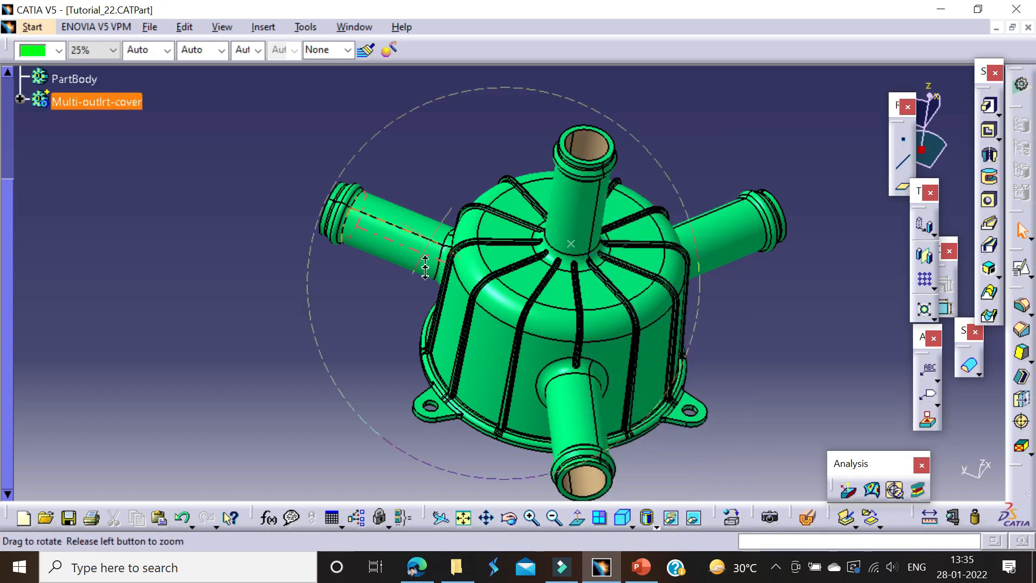
Step: Change the model's view mode to Shading with Material so that no edges are drawn
middle_click_drag(425, 266, 455, 341)
middle_click_drag(519, 343, 551, 249)
middle_click_drag(558, 338, 577, 418)
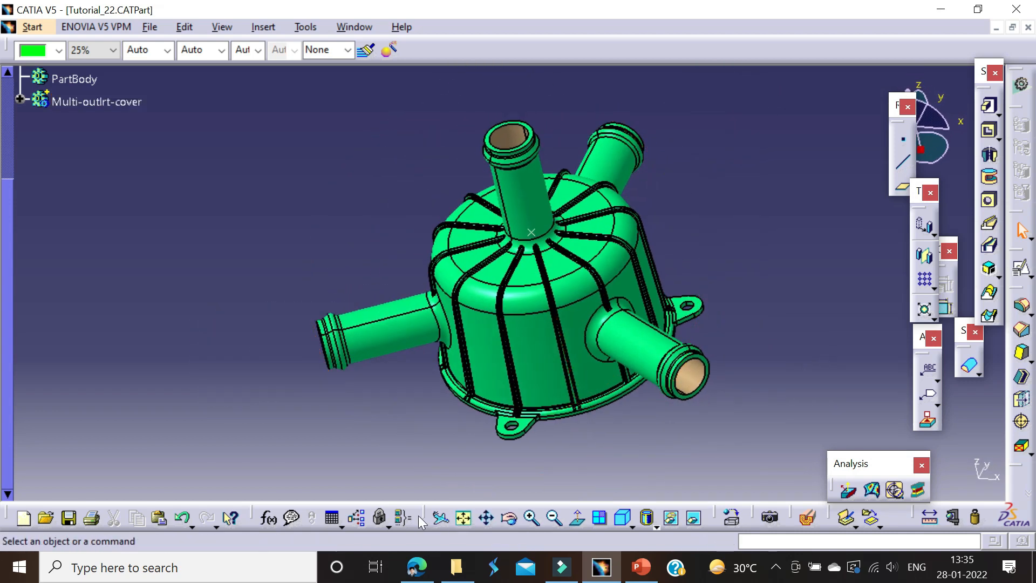
left_click(656, 524)
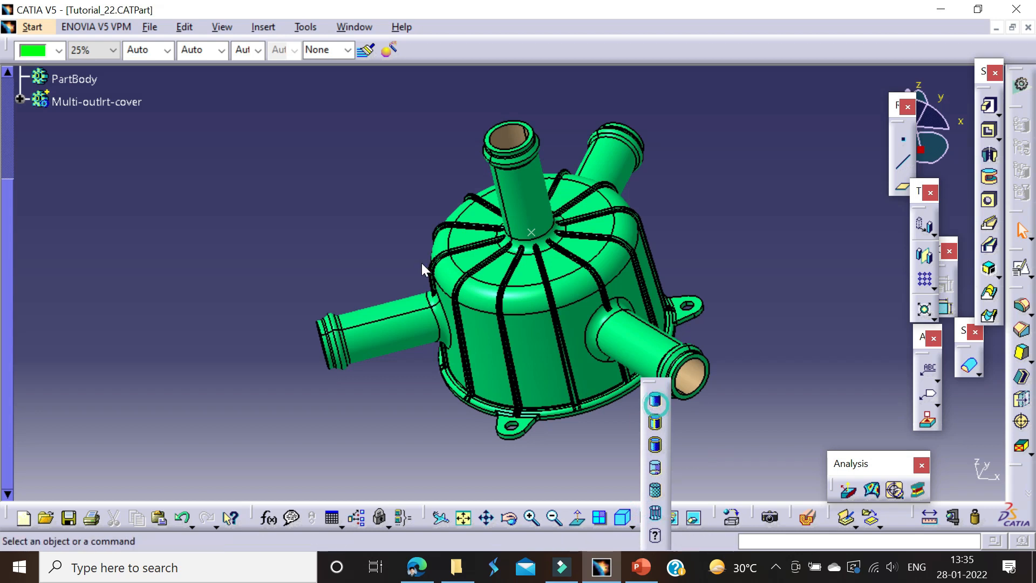
mouse_move(382, 213)
middle_mouse_down()
mouse_move(484, 301)
mouse_move(542, 223)
mouse_move(521, 338)
mouse_move(328, 377)
mouse_move(444, 324)
mouse_move(446, 389)
middle_mouse_up()
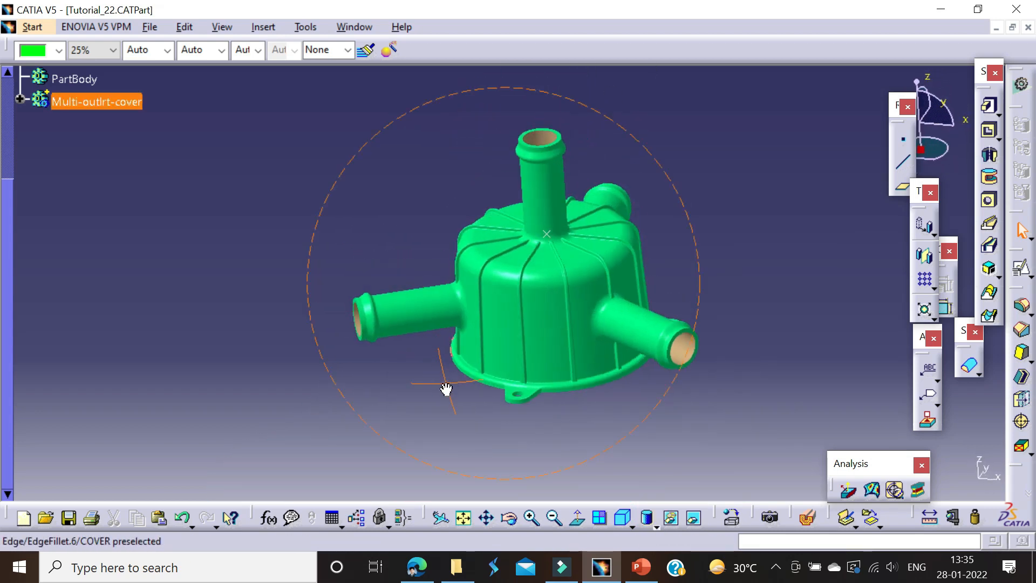
left_click(648, 515)
left_click(660, 488)
mouse_move(705, 259)
middle_mouse_down()
mouse_move(597, 224)
mouse_move(604, 273)
middle_mouse_up()
Step: Run a Draft Analysis on the Multi-outlrt-cover body and inspect the colours on its underside
left_click(841, 488)
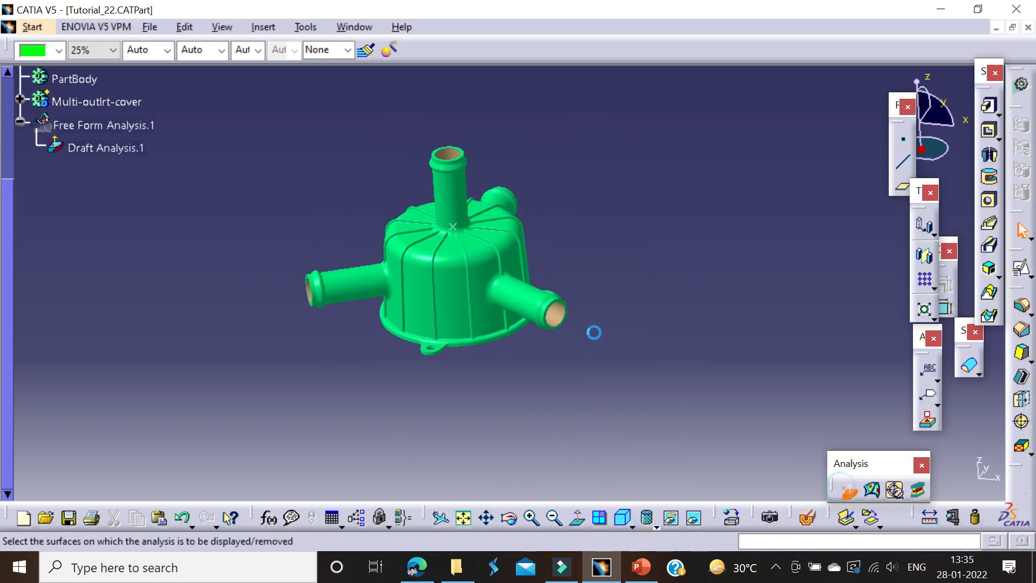
middle_click_drag(486, 276, 516, 318)
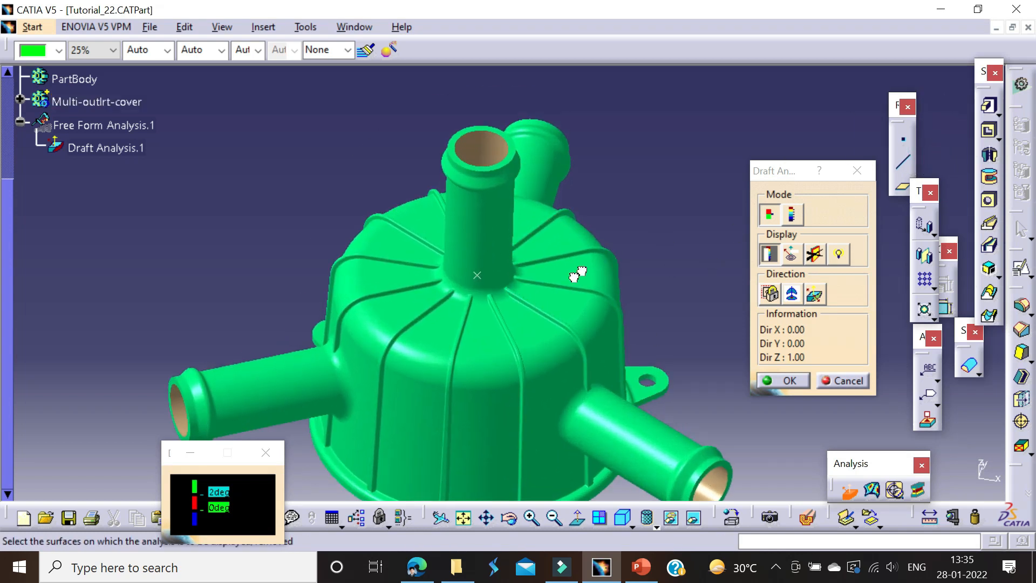
left_click(441, 362)
middle_click_drag(565, 323, 434, 208)
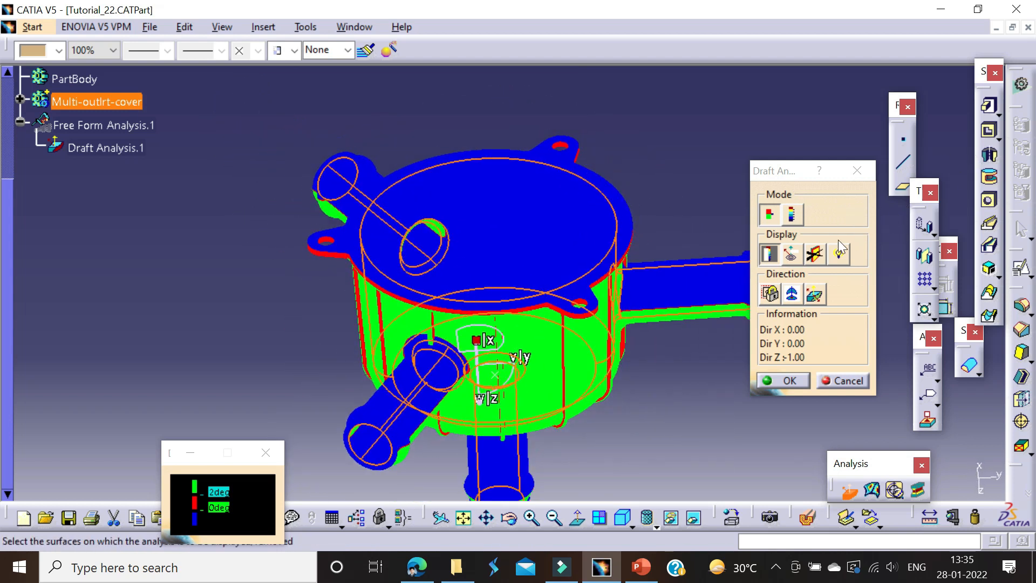
Step: Define the draft direction with the compass and invert it to examine the draft of the cover's inner faces and ribbed outer side
left_click(790, 294)
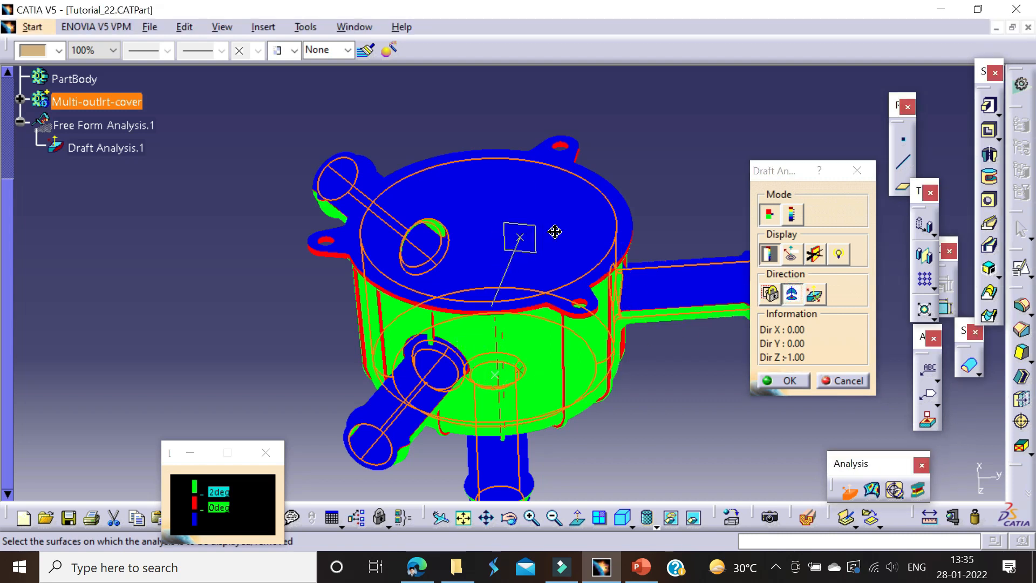
left_click_drag(582, 287, 582, 285)
middle_click_drag(499, 286, 497, 383)
left_click(791, 295)
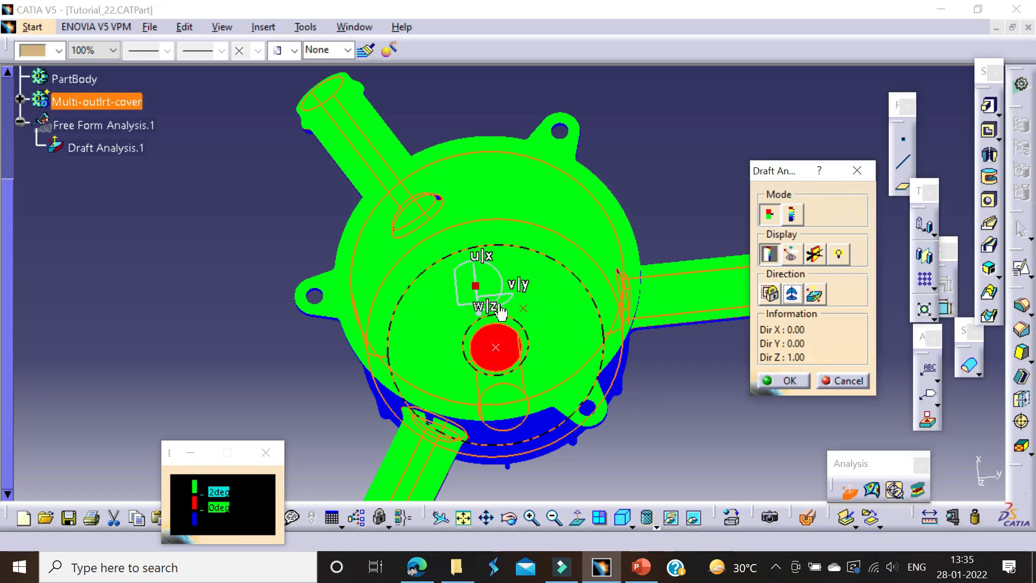
middle_click_drag(480, 295, 410, 294)
left_click(814, 302)
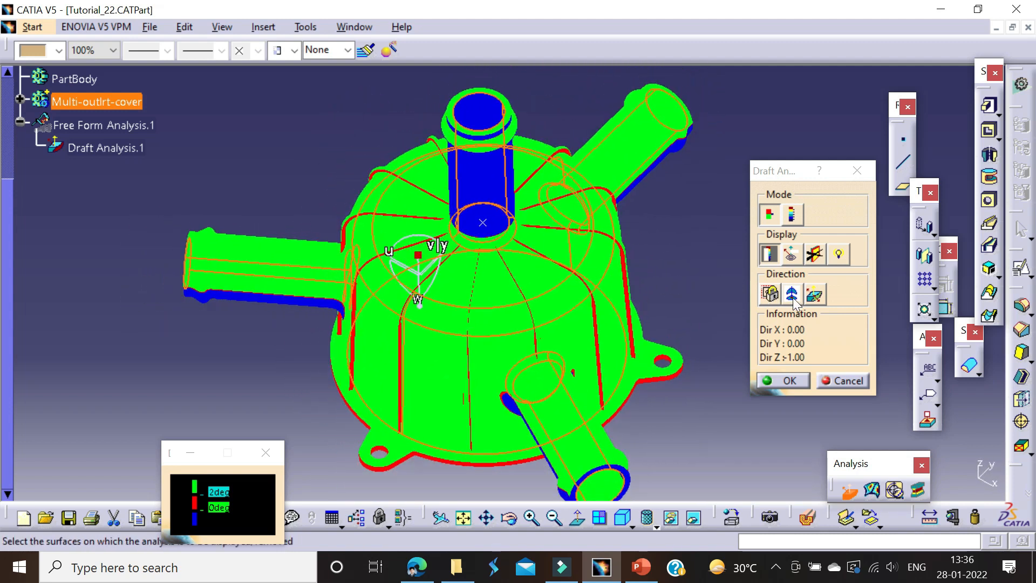
Step: Place the compass on the ribbed outer side, examine the draft with direction Z at -1.00, and cancel the analysis
left_click(792, 296)
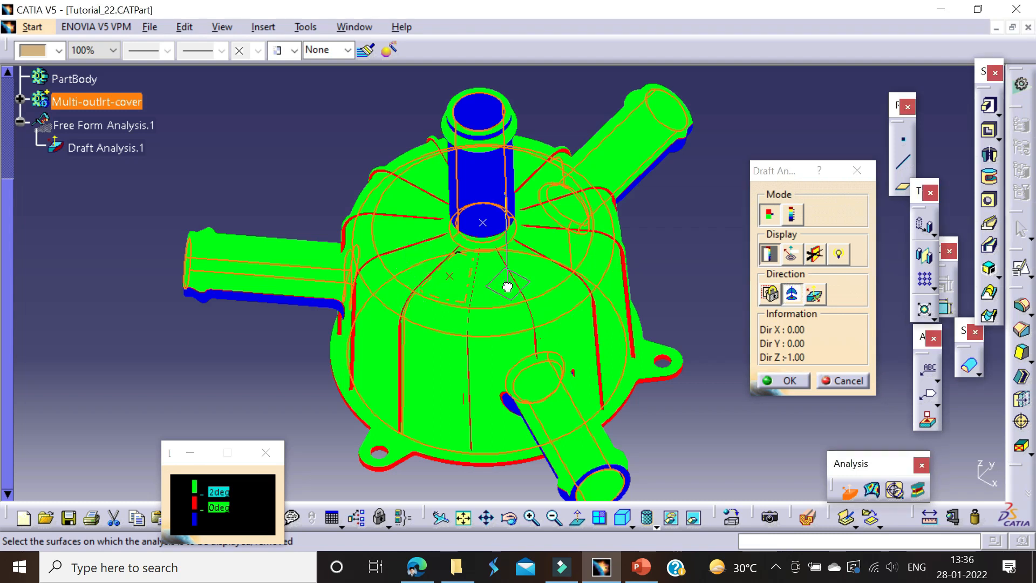
left_click(506, 287)
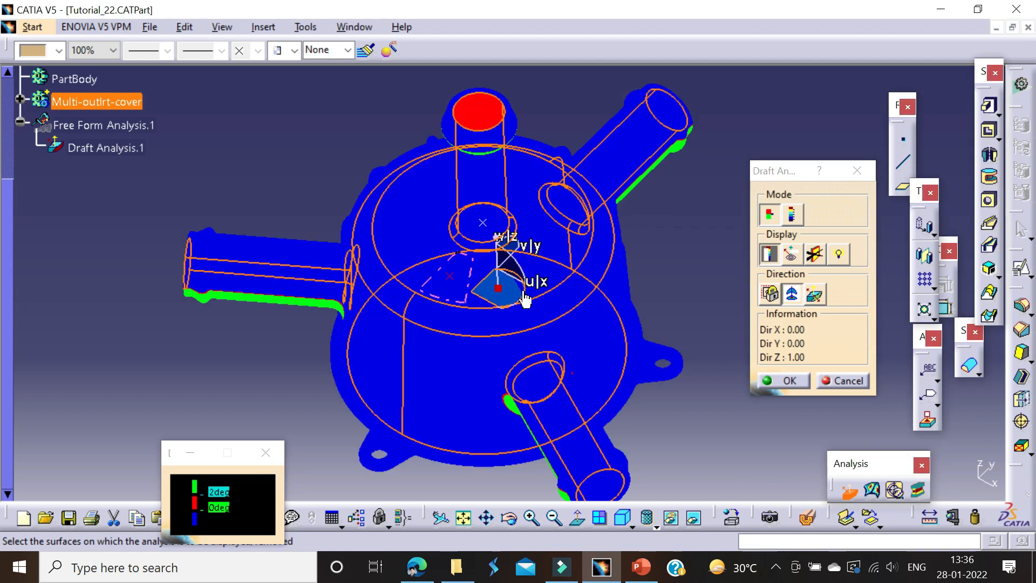
middle_click_drag(506, 275, 498, 352)
left_click(816, 296)
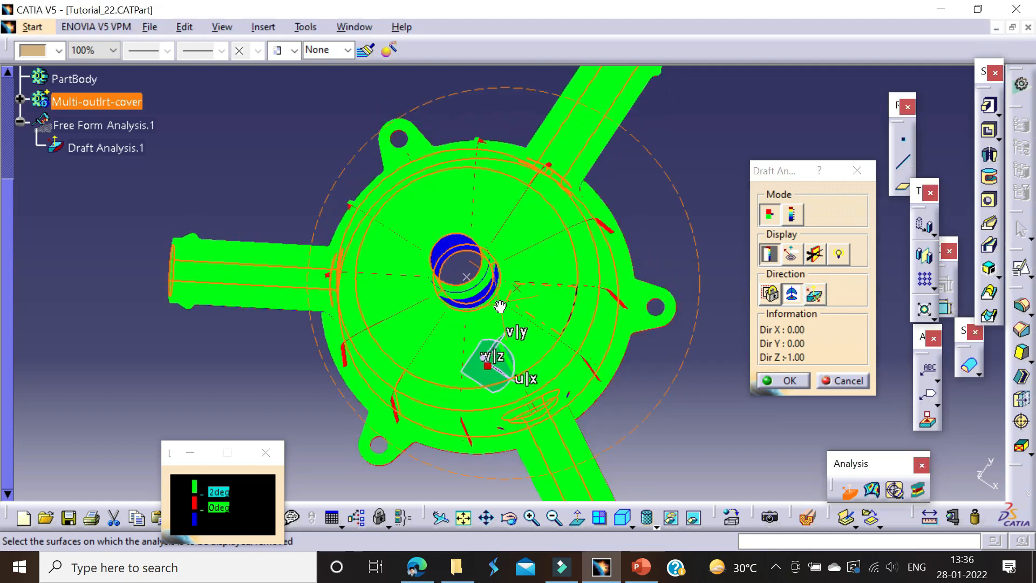
middle_click_drag(511, 280, 534, 345)
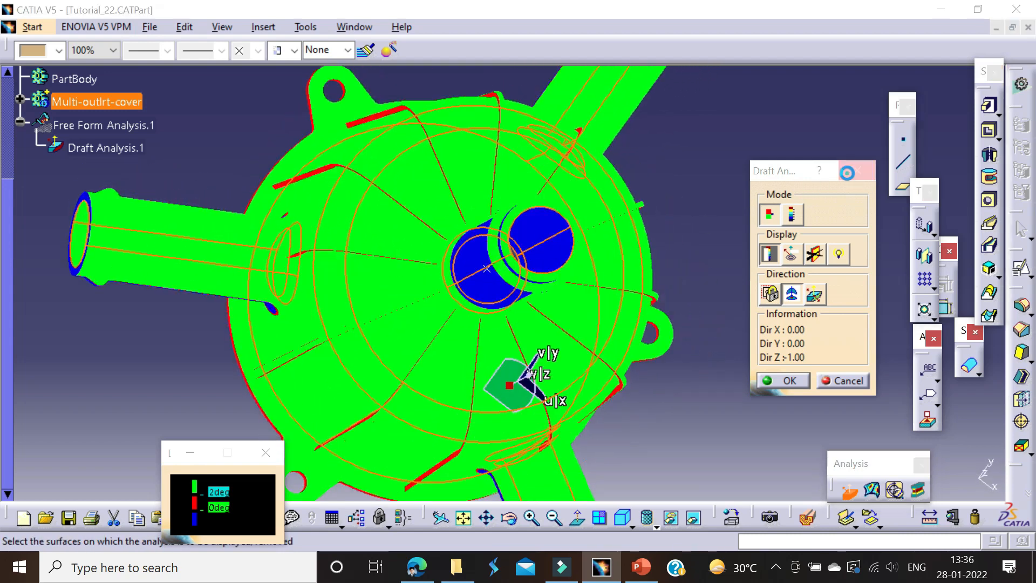
left_click(842, 380)
middle_click_drag(451, 173, 740, 202)
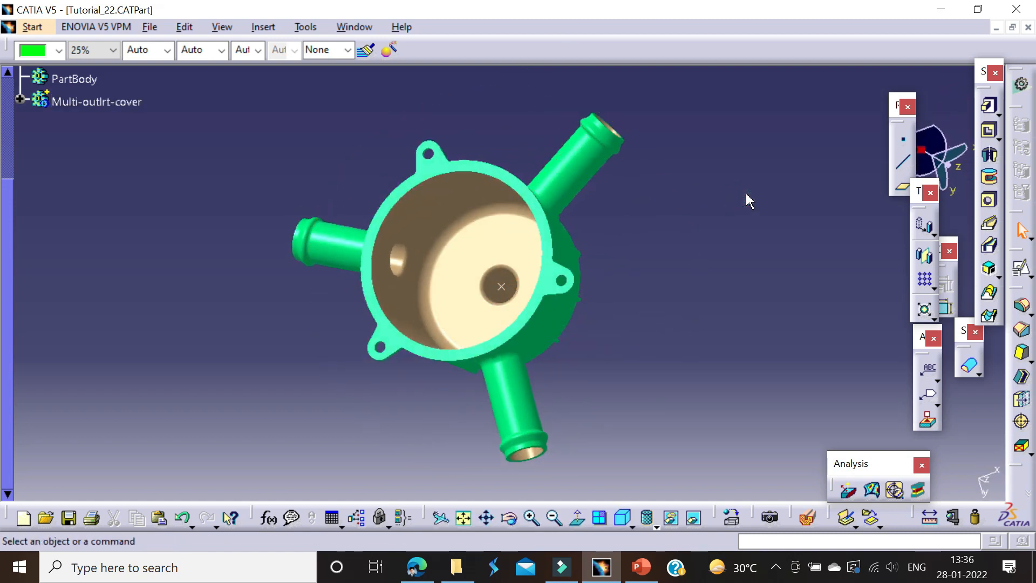